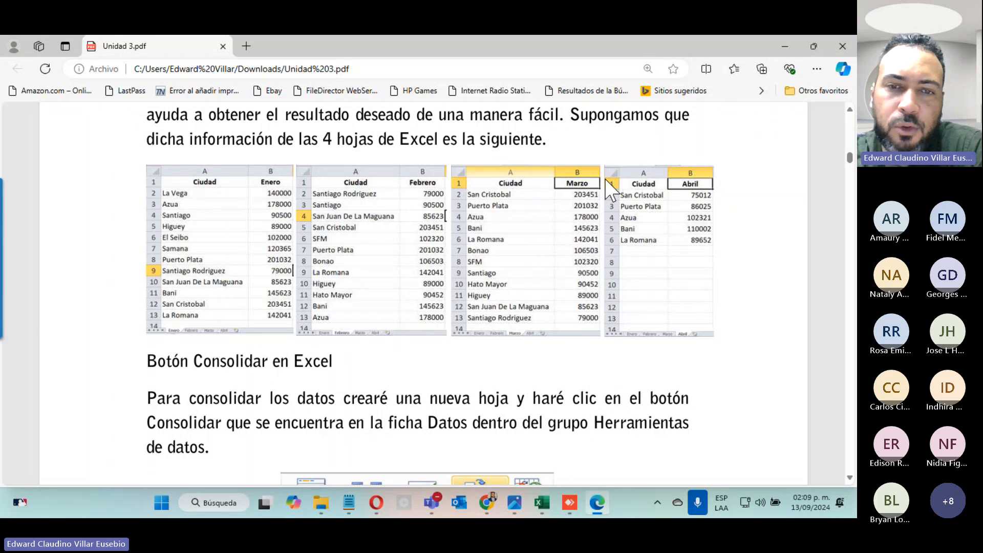
- Review section 3.1 of the Unidad 3 PDF on consolidating data, including the four monthly example tables and the consolidated result
scroll(541, 287, "down", 8)
scroll(541, 286, "down", 12)
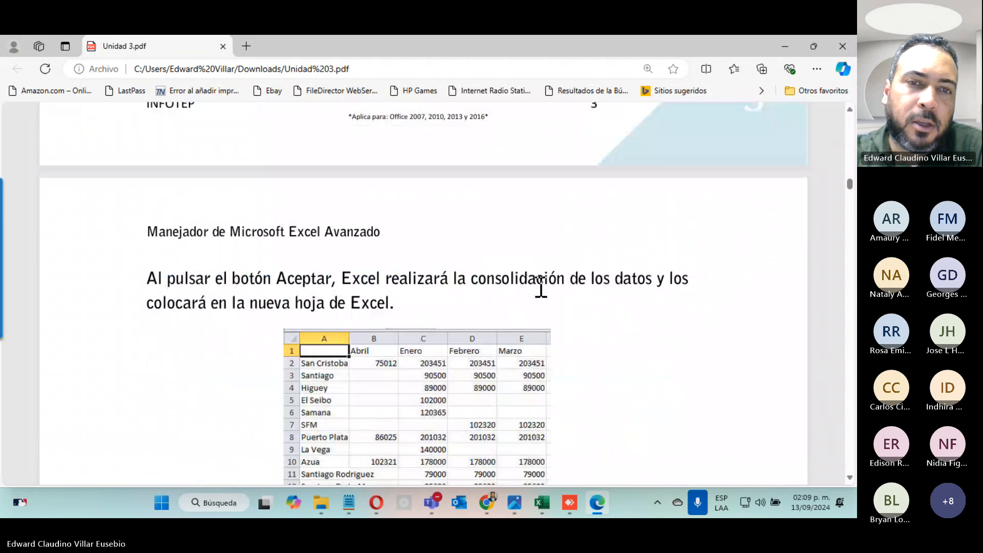
scroll(540, 285, "up", 4)
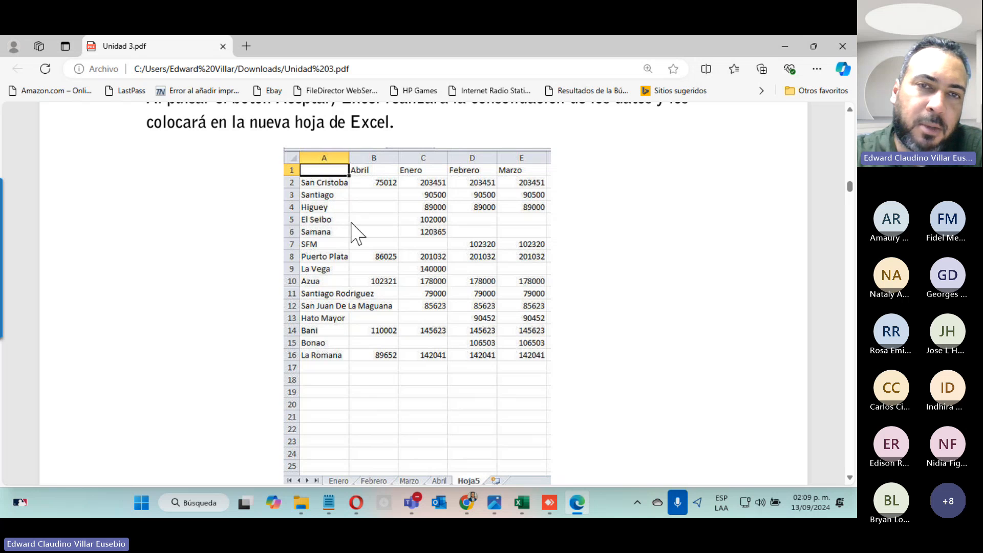
scroll(356, 233, "up", 15)
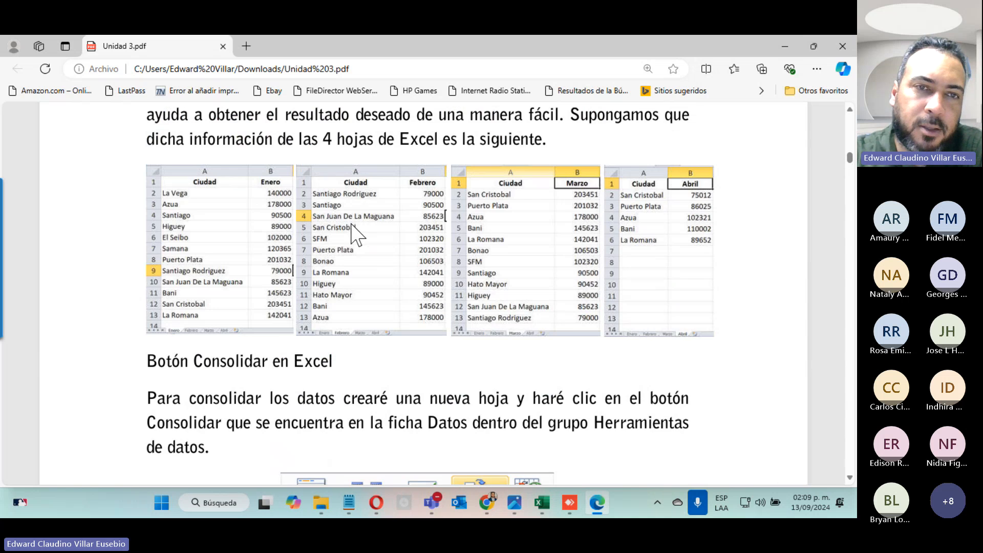
scroll(357, 233, "up", 5)
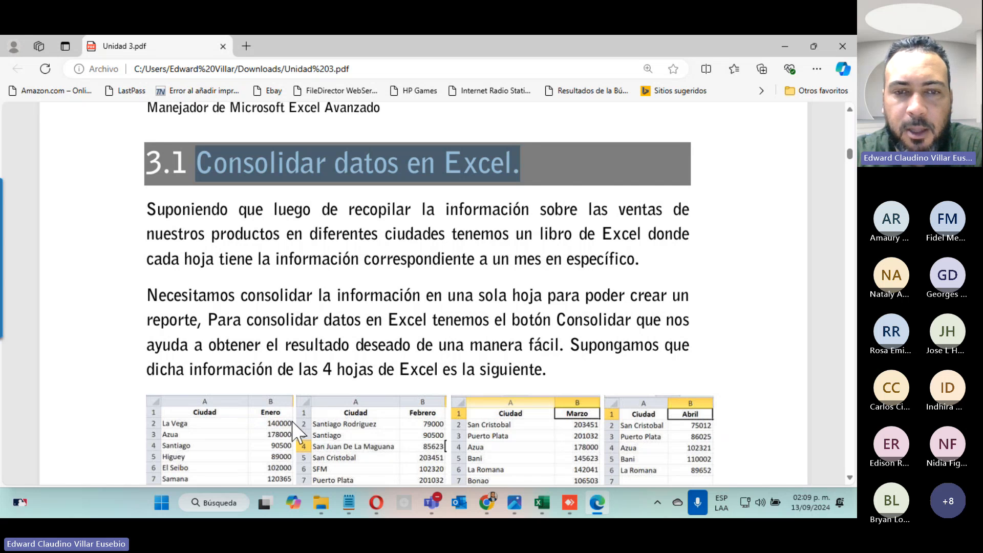
scroll(393, 429, "down", 5)
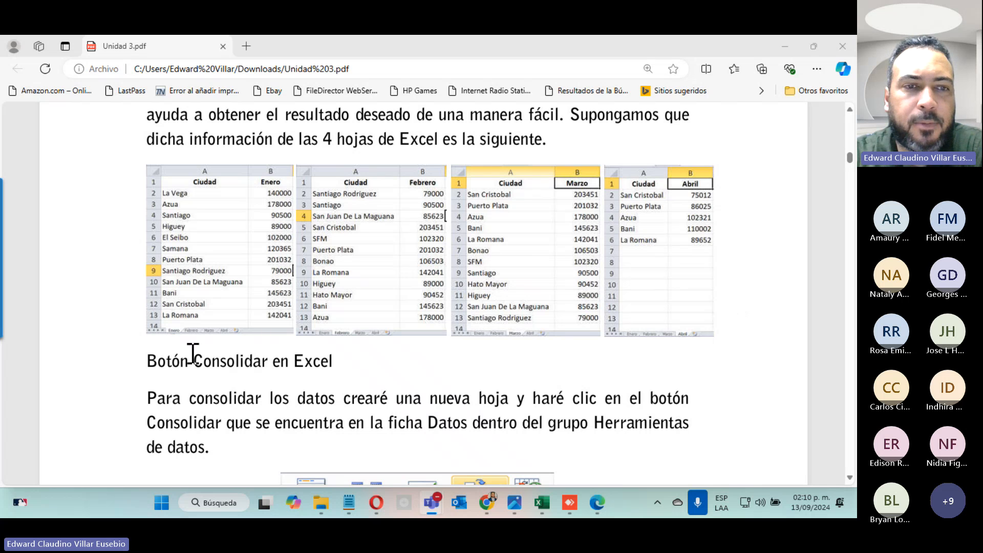
scroll(451, 377, "up", 5)
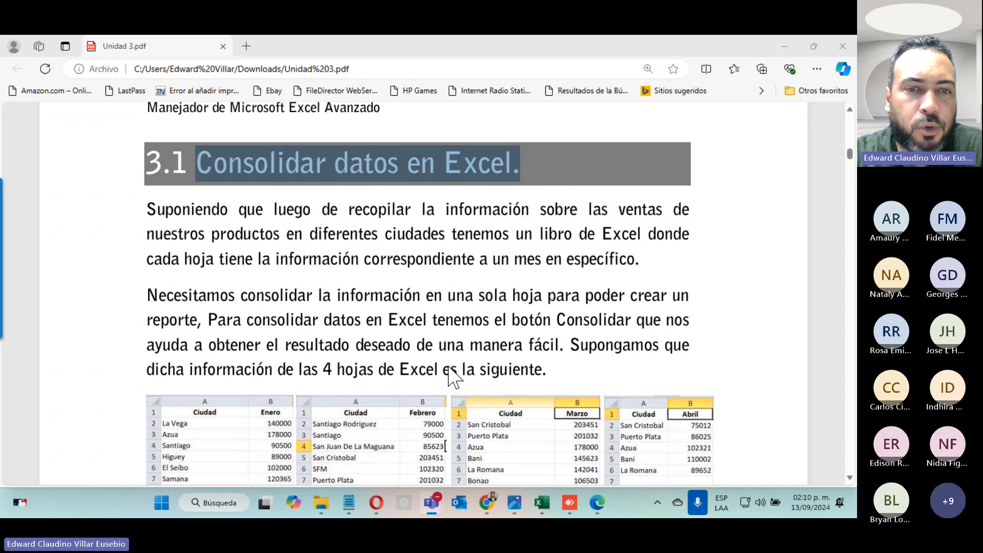
scroll(455, 376, "down", 5)
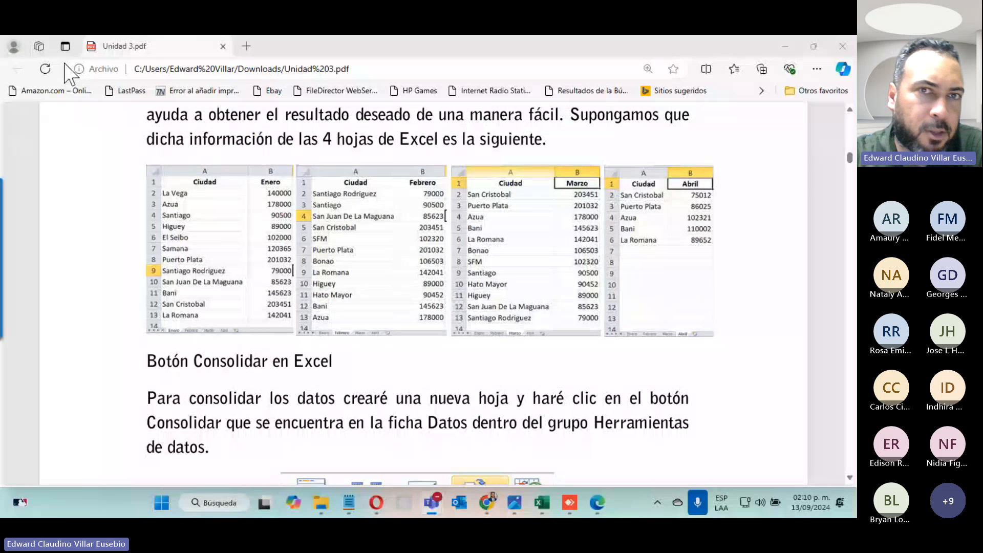
- Switch to the course page in Chrome and look through the Unidad 3 resources, from the guide and activities to the synchronous session video
left_click(783, 46)
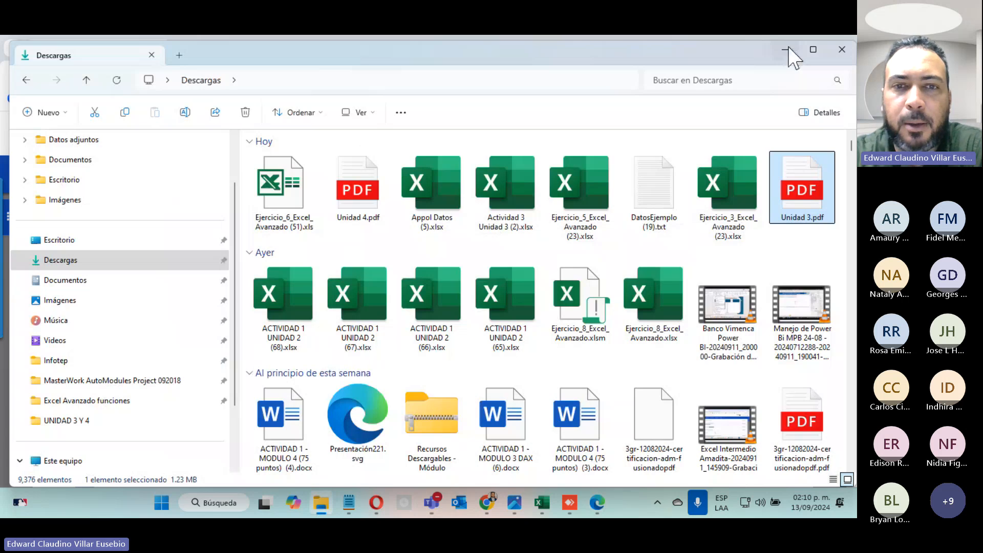
left_click(785, 50)
scroll(287, 421, "down", 4)
scroll(294, 423, "up", 4)
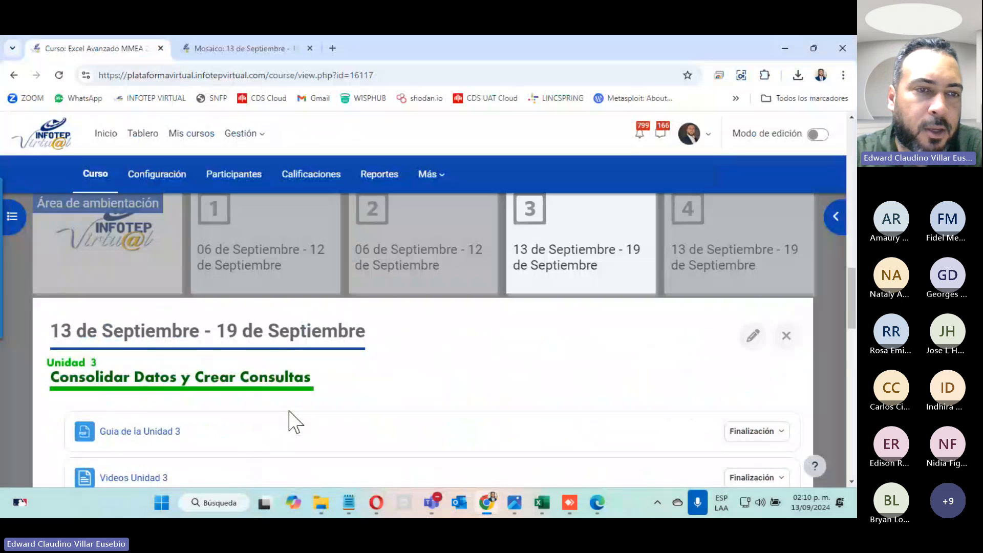
left_click_drag(848, 310, 844, 332)
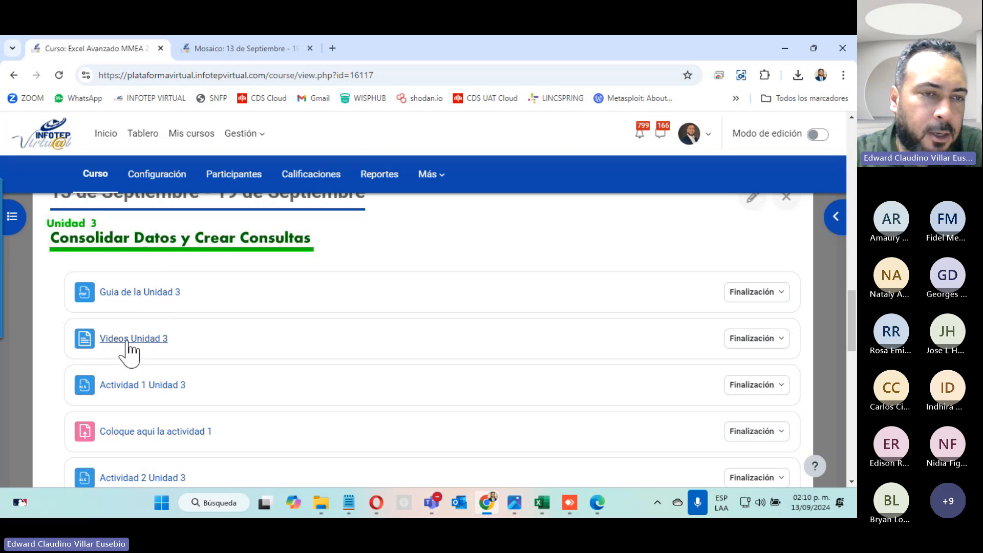
left_click(150, 165)
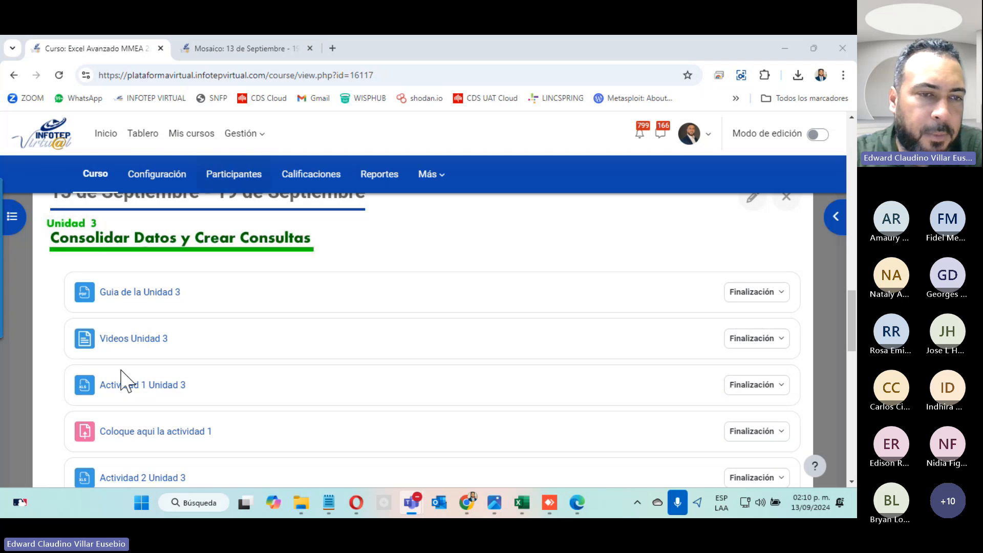
scroll(136, 404, "down", 3)
scroll(136, 405, "down", 3)
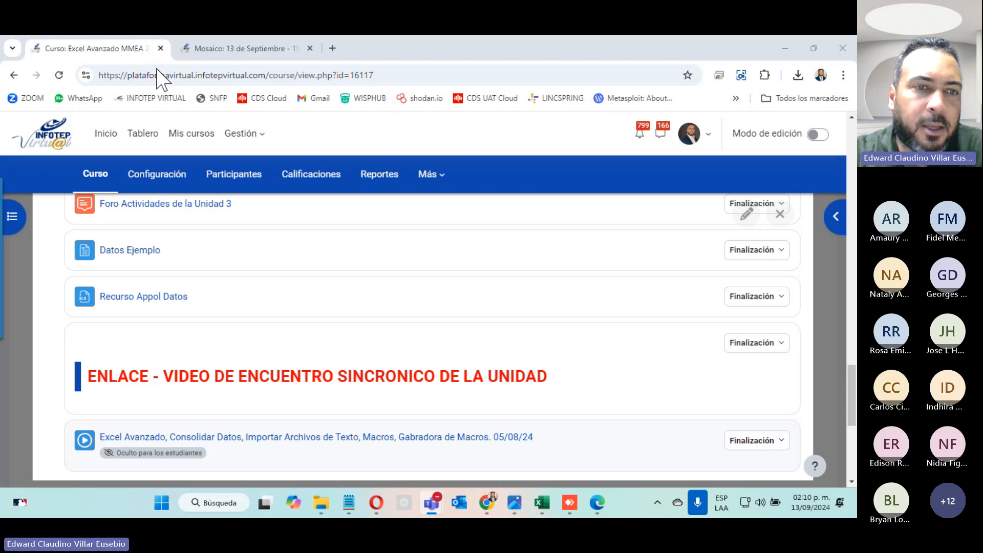
scroll(353, 226, "up", 15)
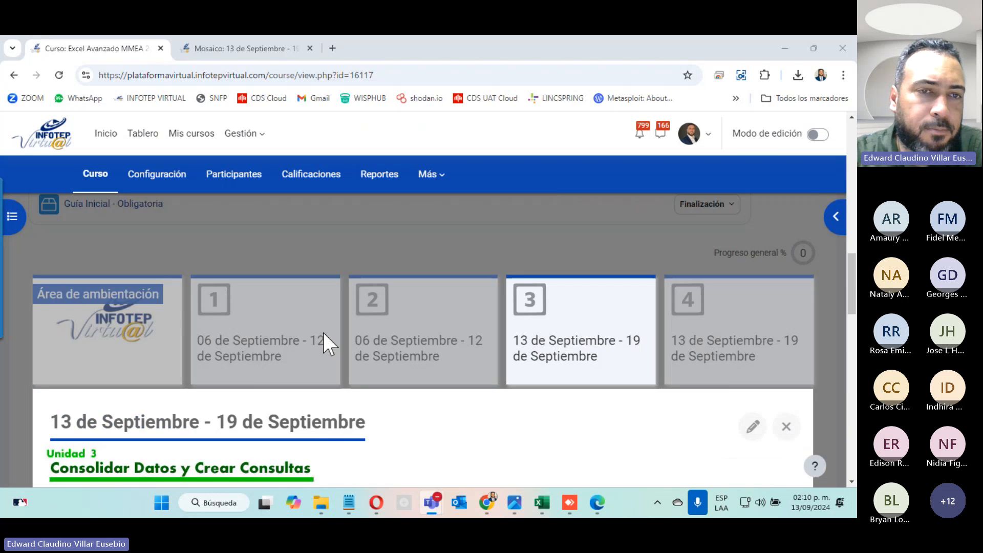
scroll(323, 338, "down", 6)
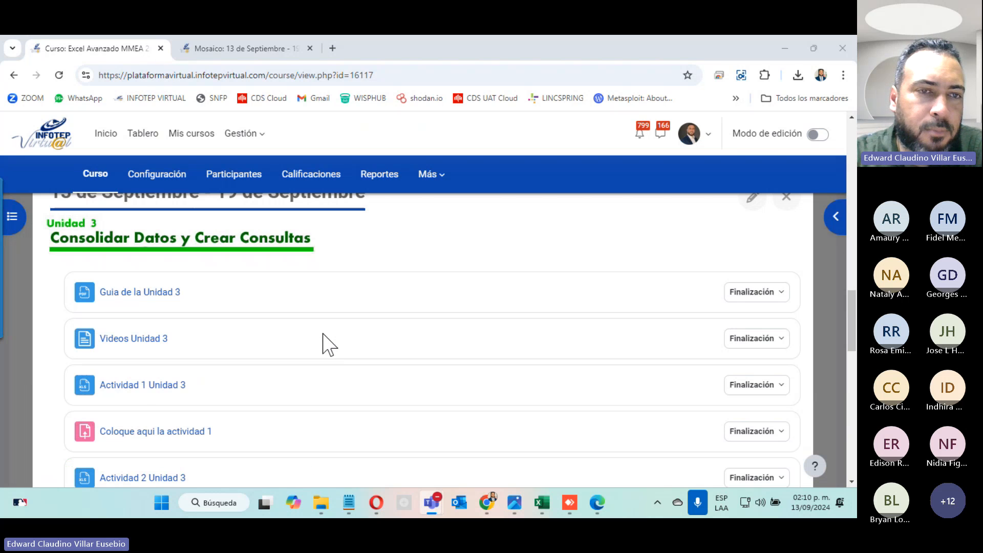
- Close the open ACTIVIDAD 1 UNIDAD 2 workbook and open Ejercicio_3_Excel_Avanzado (23).xlsx from the Descargas folder
left_click(783, 50)
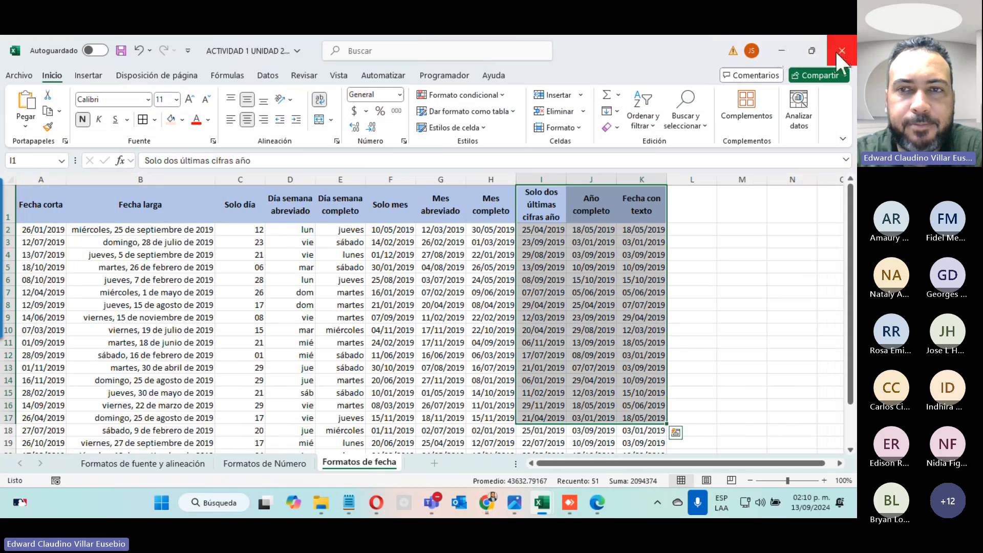
left_click(841, 50)
left_click(504, 292)
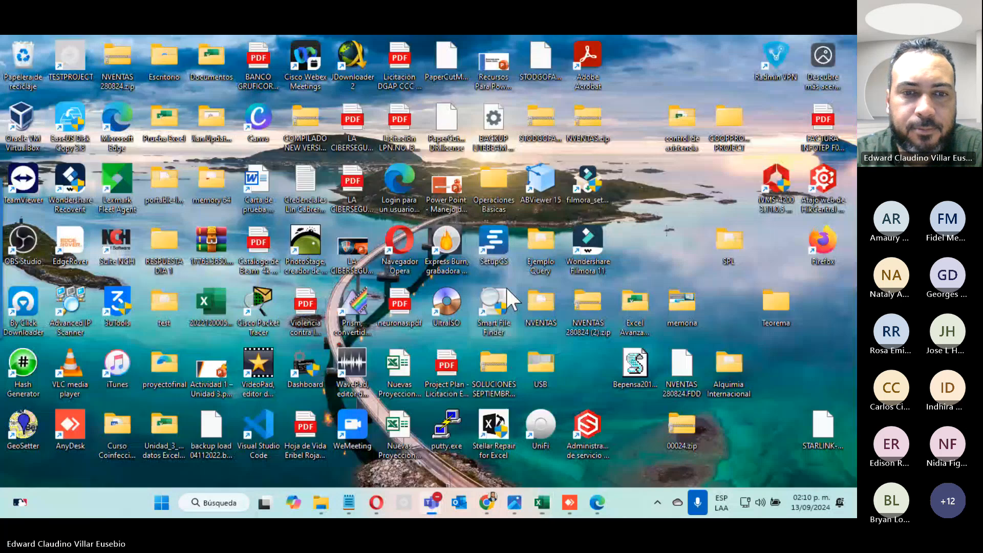
left_click(321, 502)
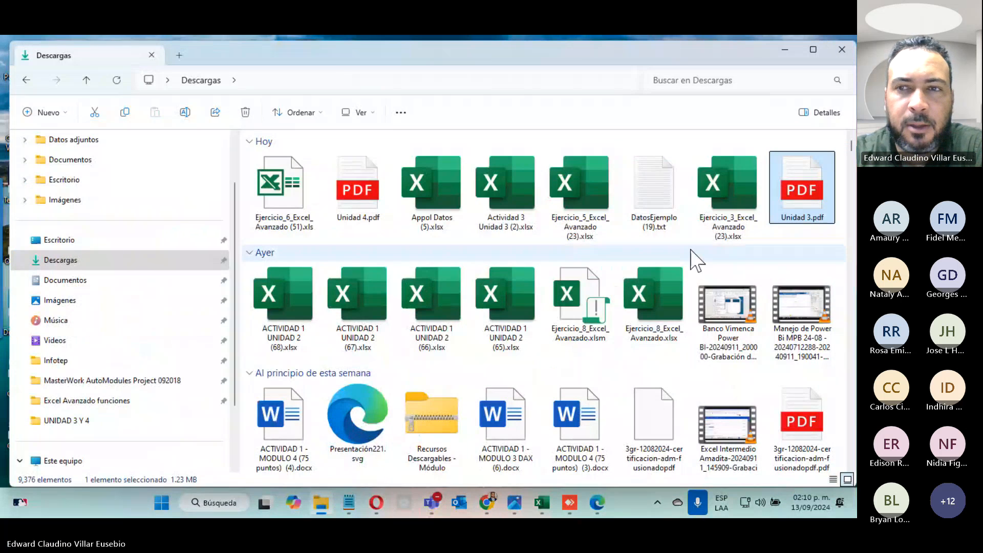
left_click(738, 187)
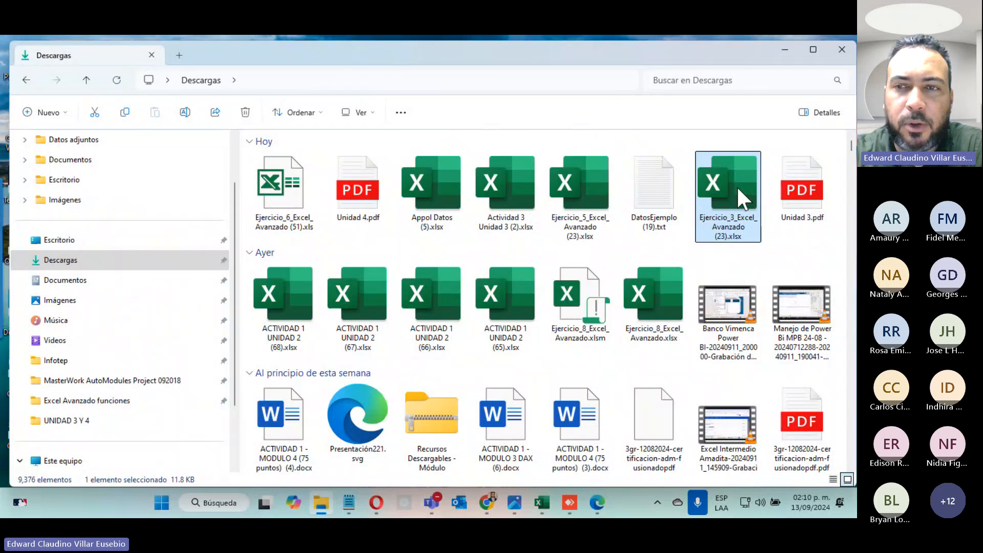
double_click(736, 185)
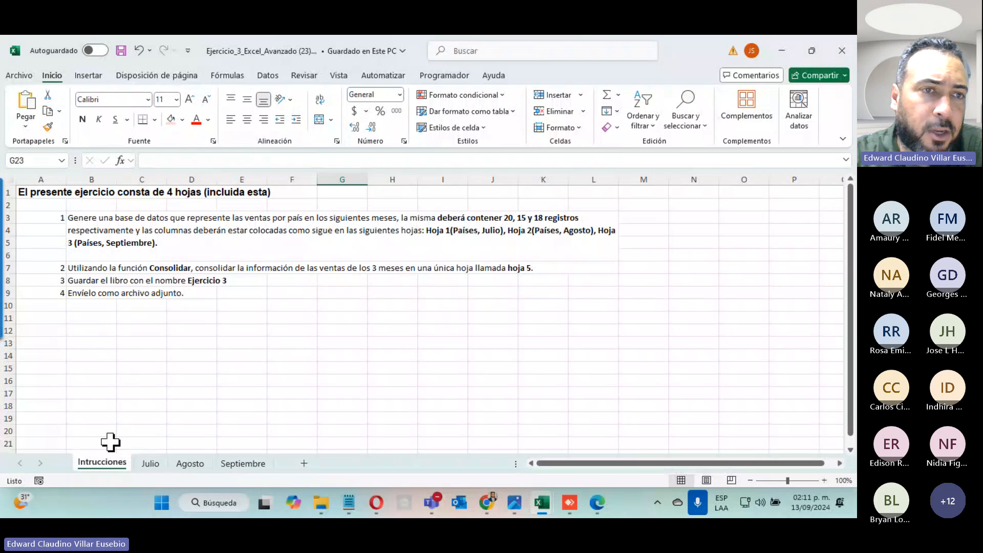
- Read the exercise instructions on the monthly databases and the Consolidar task, checking them against the Julio, Agosto and Septiembre sheets
left_click(78, 219)
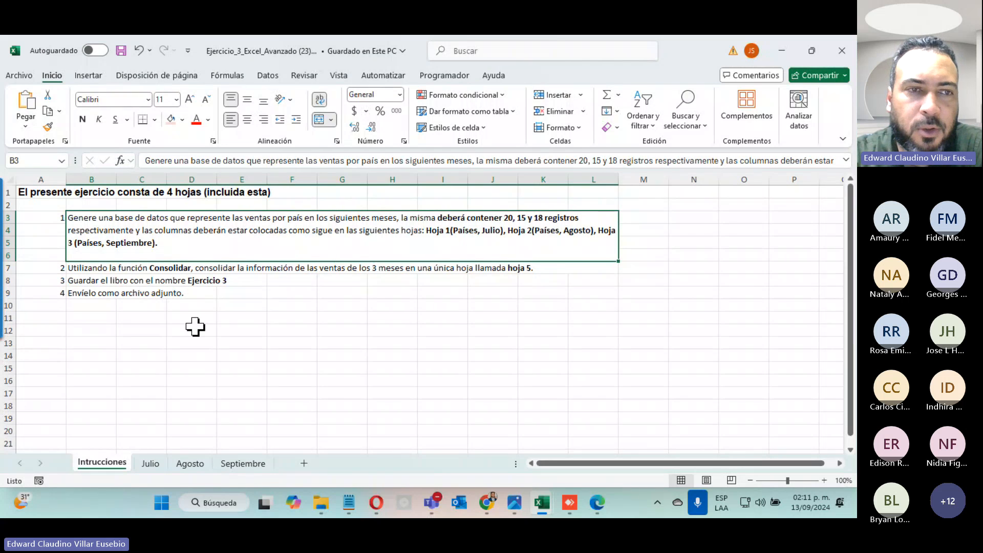
left_click(150, 464)
left_click(187, 463)
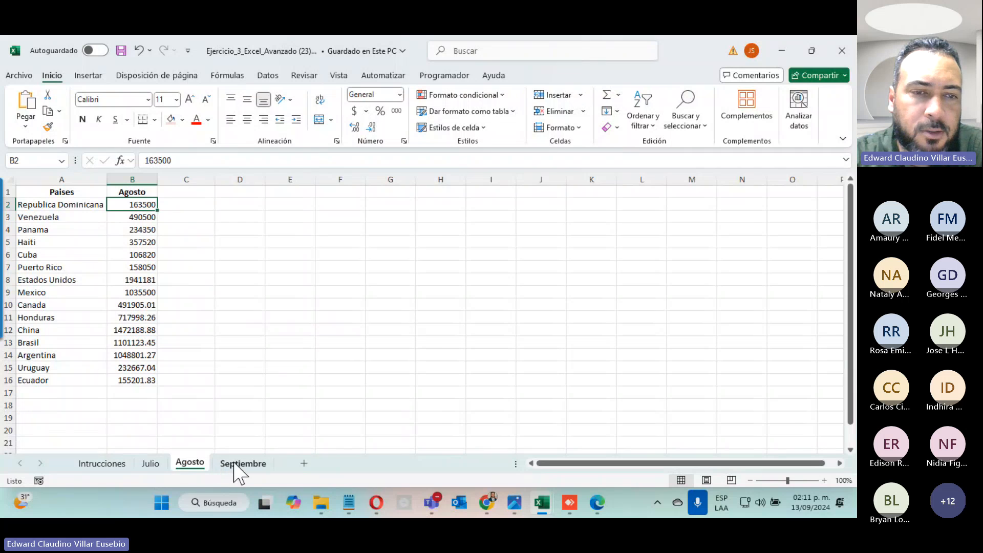
left_click(237, 466)
left_click(185, 461)
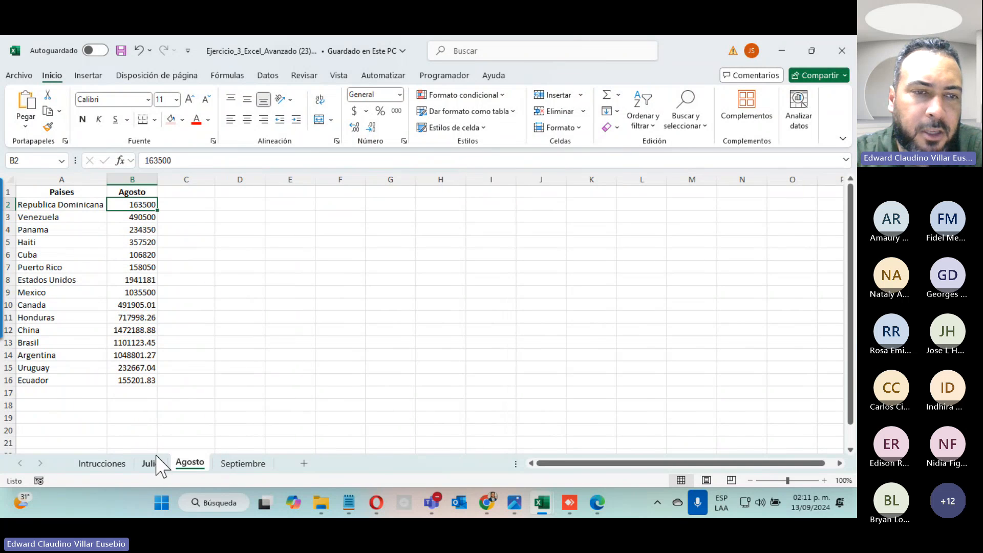
left_click(154, 462)
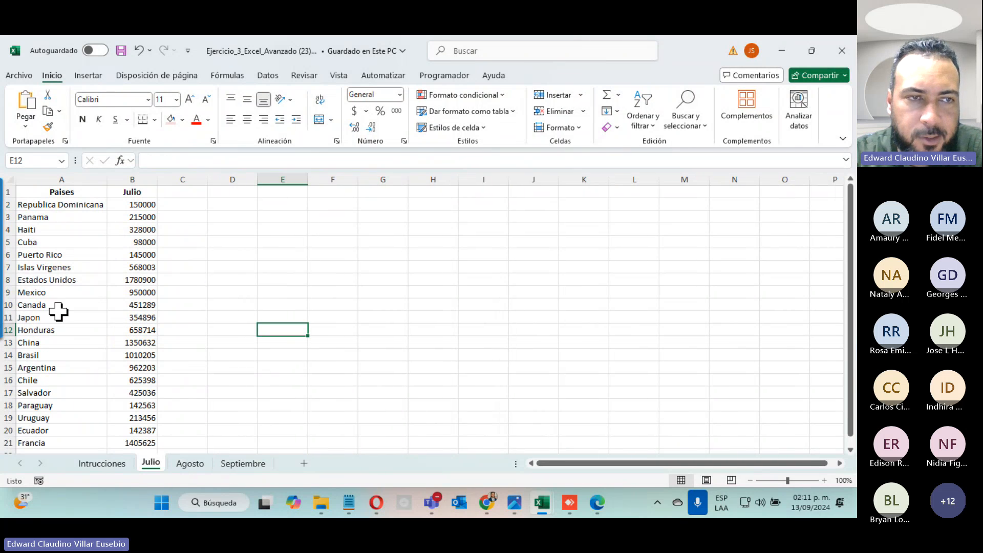
left_click(104, 463)
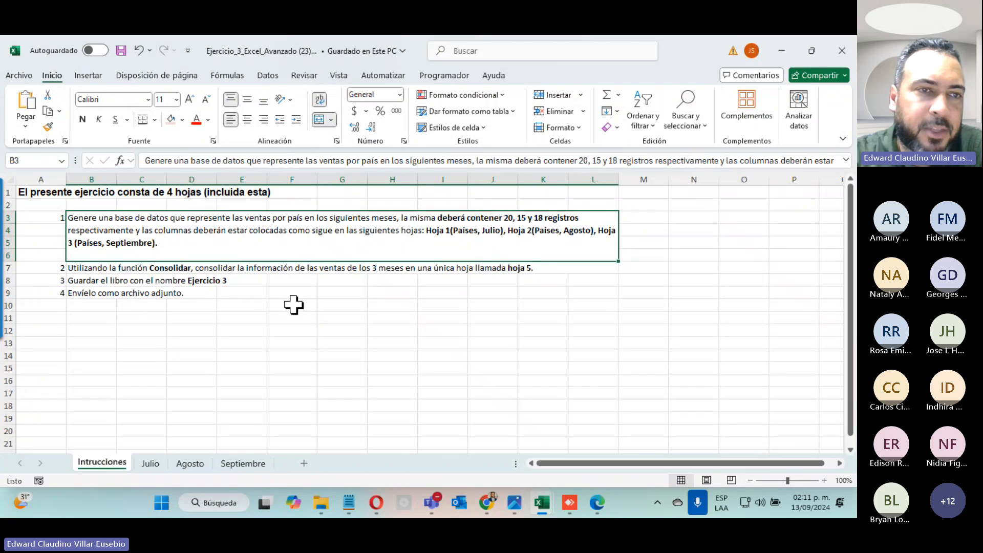
left_click(79, 266)
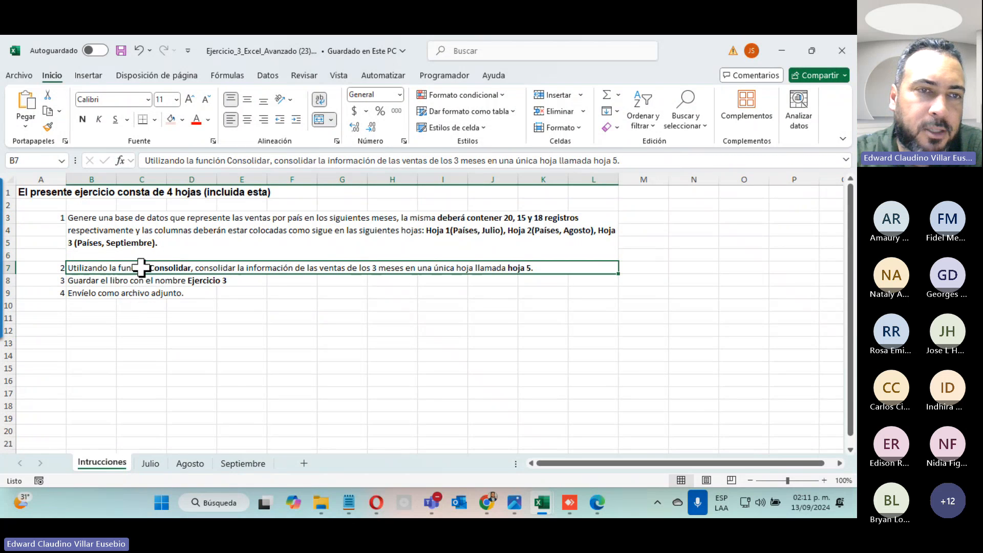
left_click_drag(289, 271, 505, 268)
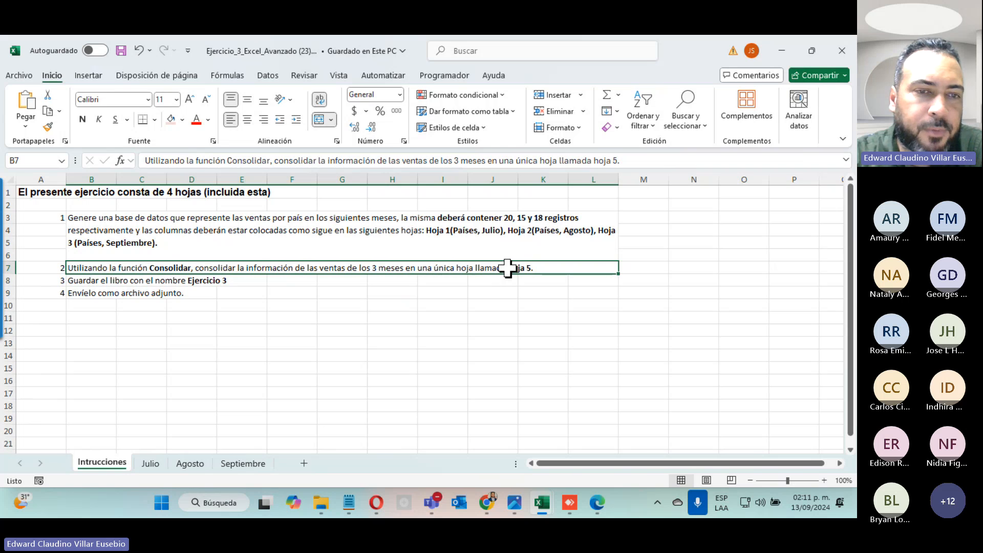
- Add a new blank sheet directly after the Intrucciones sheet, recheck the Consolidar instruction and return to the new sheet
left_click(304, 463)
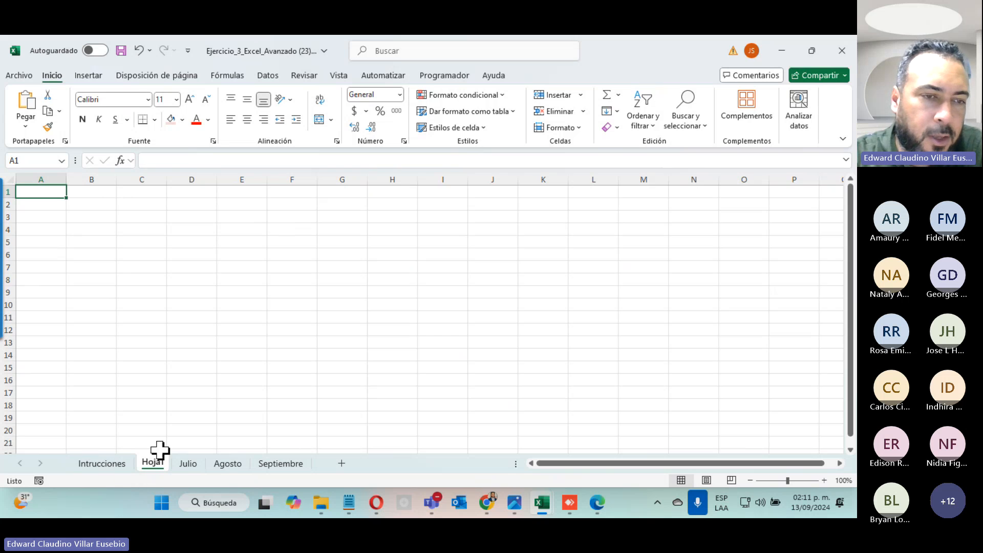
left_click(112, 470)
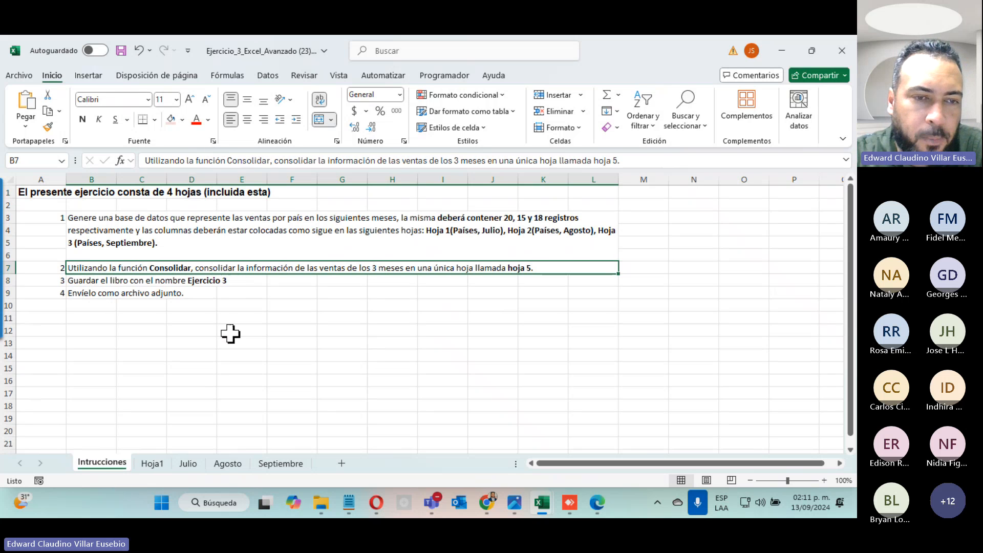
left_click(153, 463)
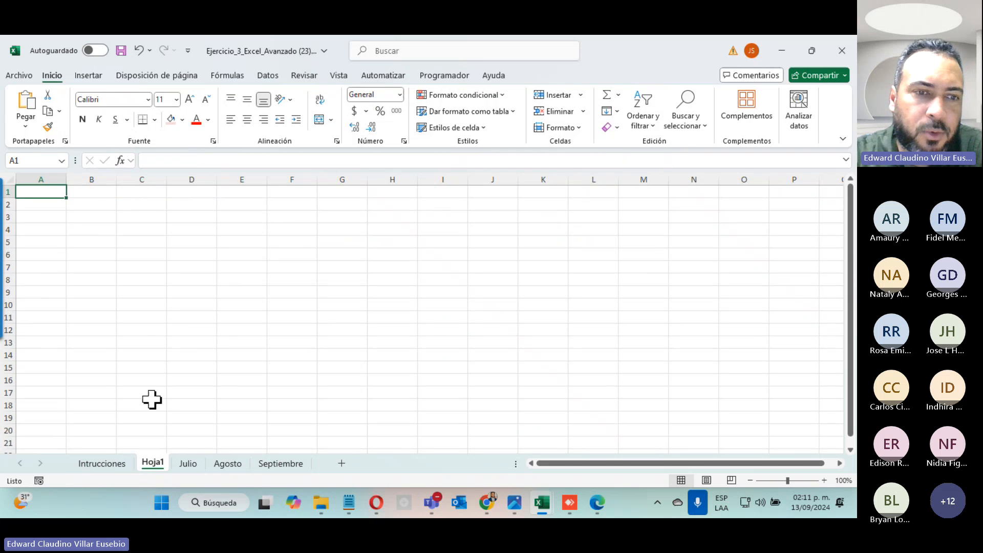
- Compare the country lists and their order across the Julio, Agosto and Septiembre sheets
left_click(192, 465)
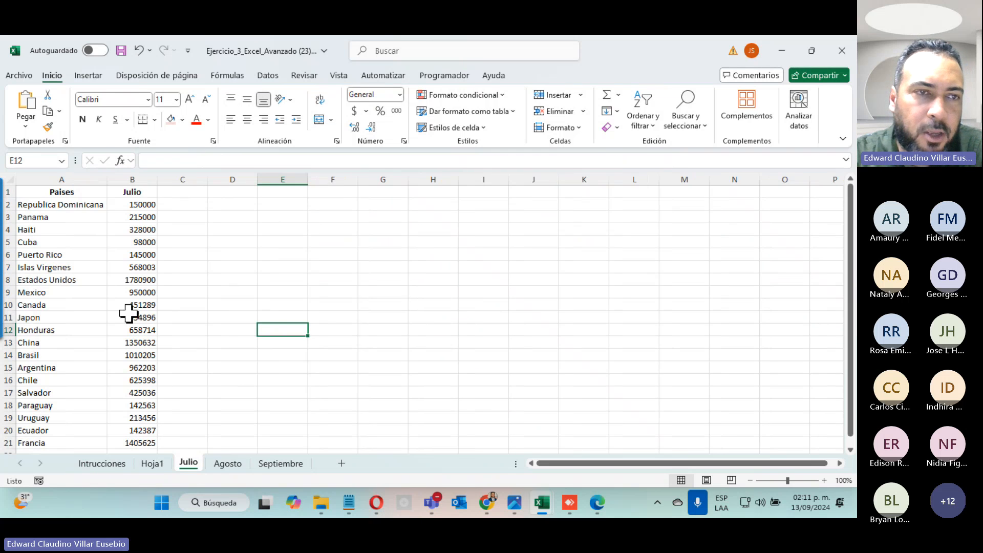
left_click(28, 204)
left_click(41, 217)
left_click(37, 243)
left_click(31, 281)
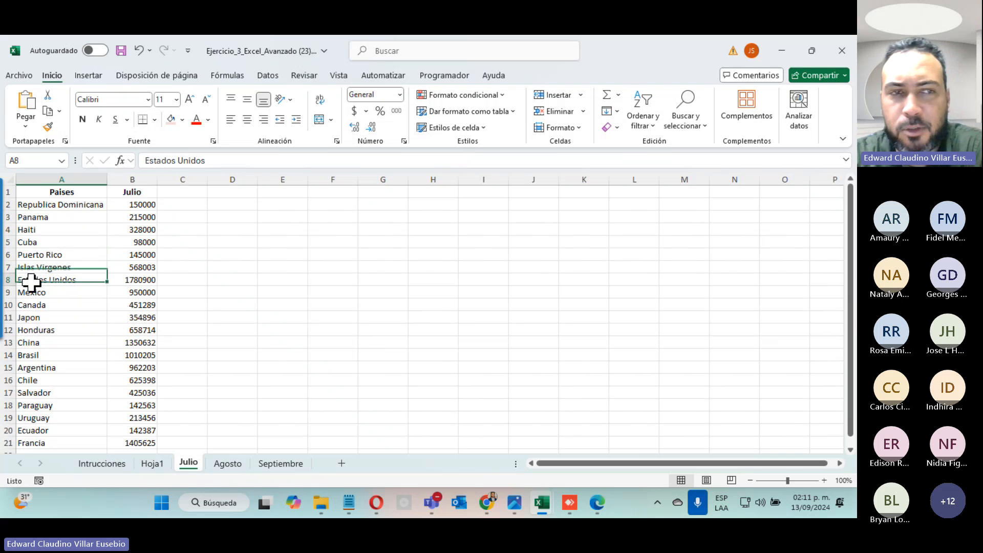
left_click(38, 307)
left_click(59, 204)
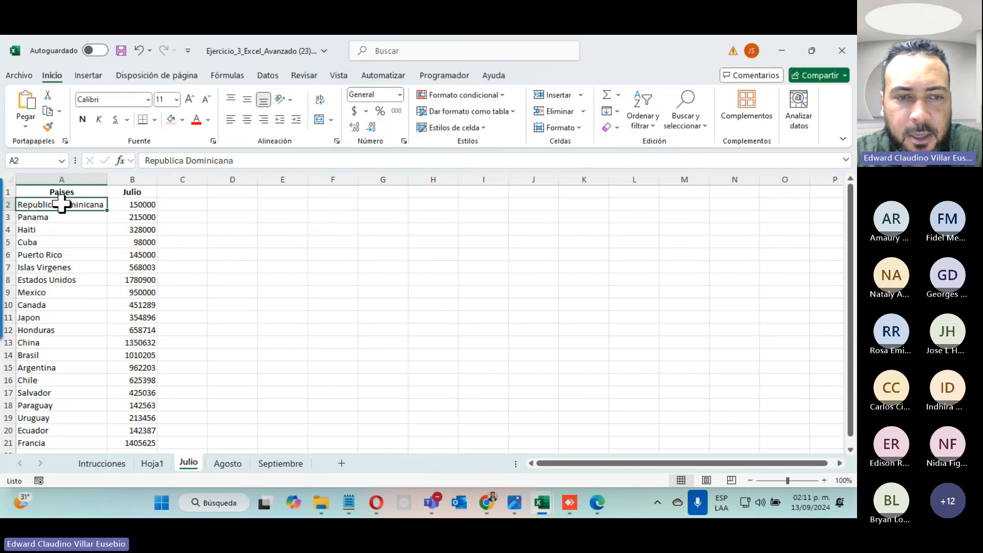
left_click(225, 464)
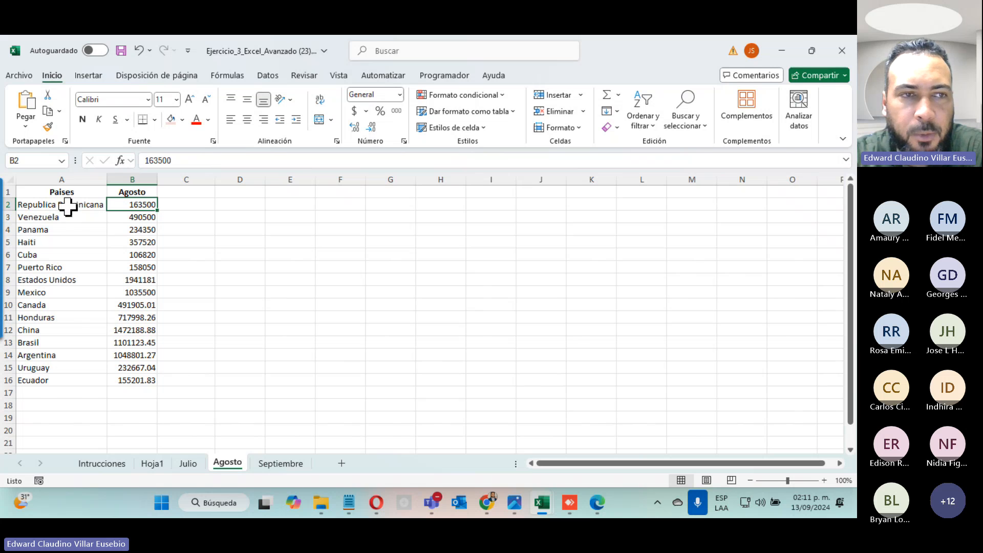
left_click(188, 463)
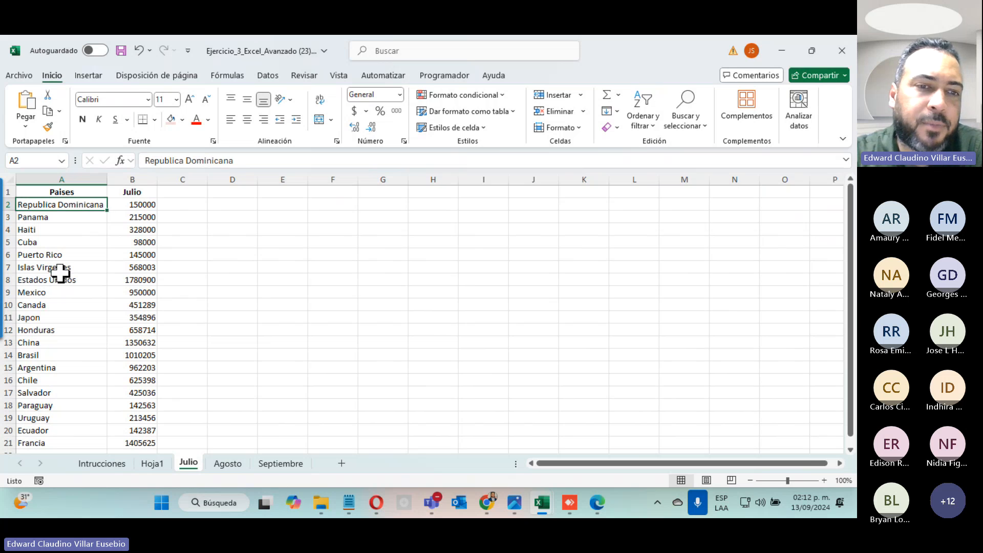
left_click(272, 463)
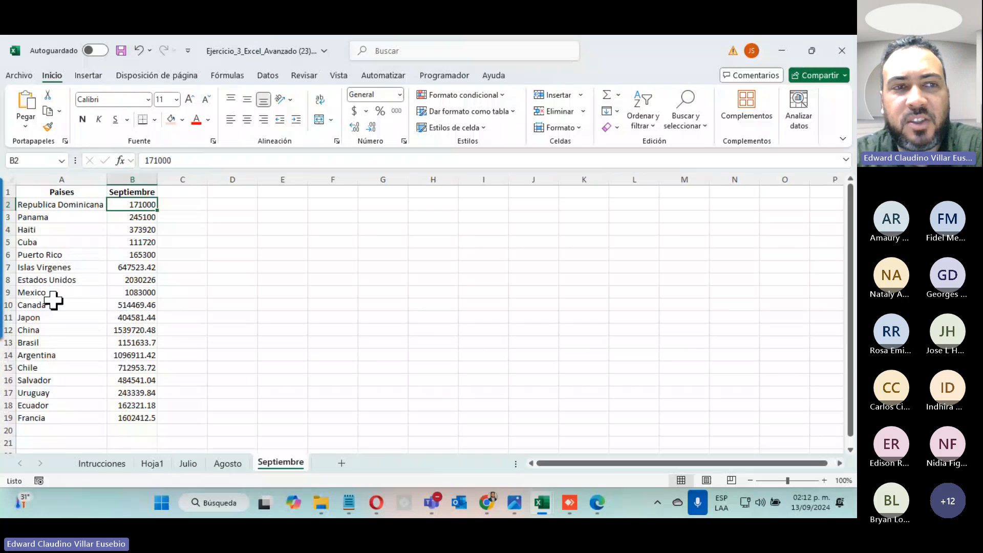
- Check which rows Republica Dominicana and Panama occupy on the Septiembre, Julio and Agosto sheets
left_click(36, 219)
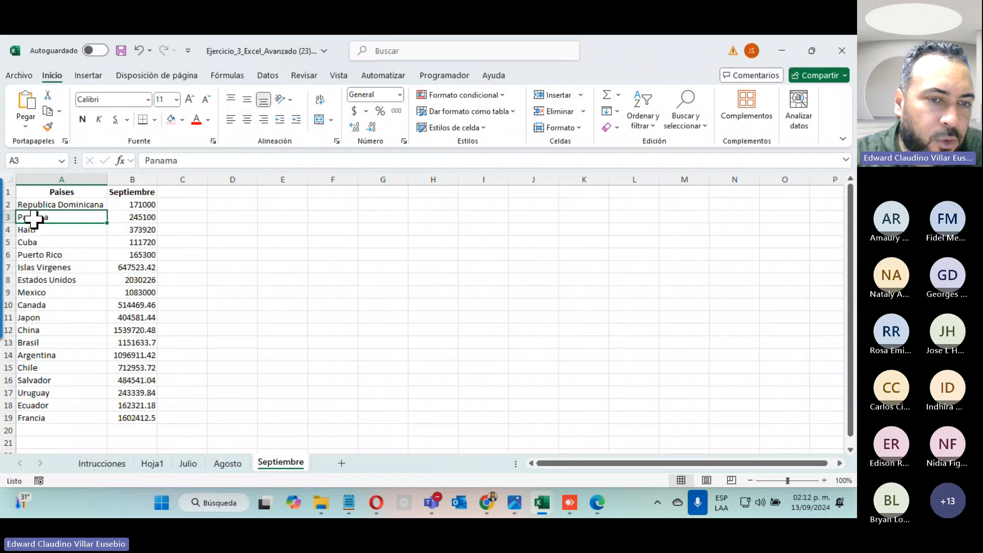
left_click(188, 463)
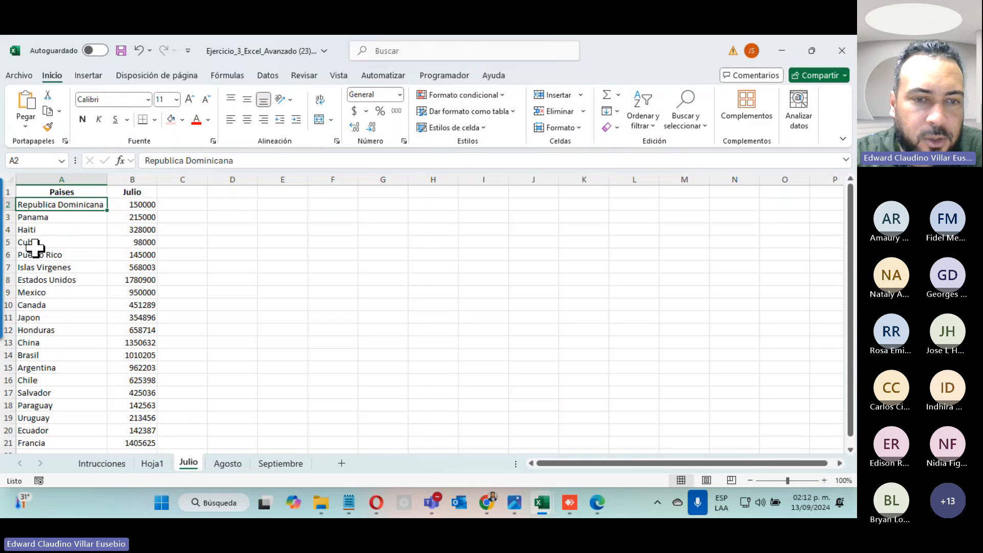
left_click(280, 464)
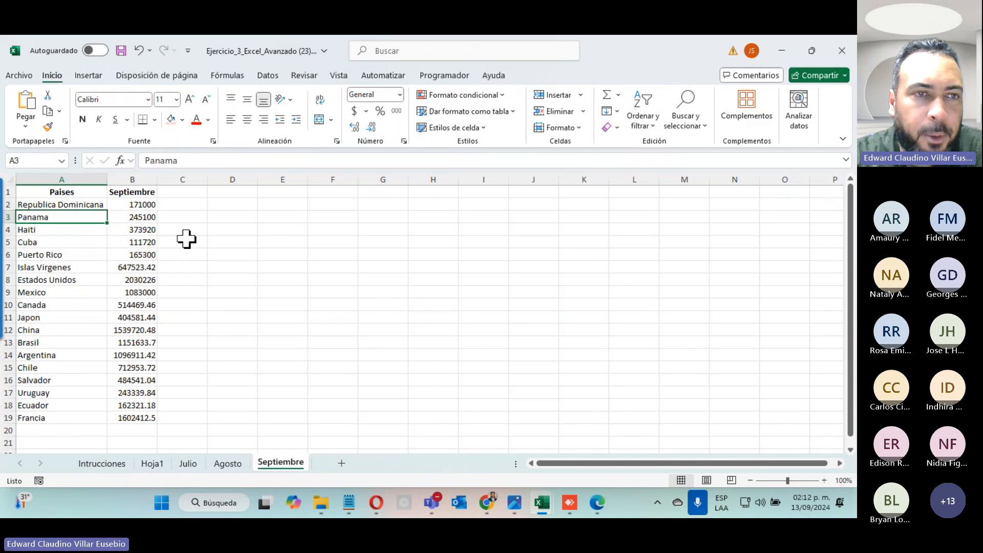
left_click(140, 205)
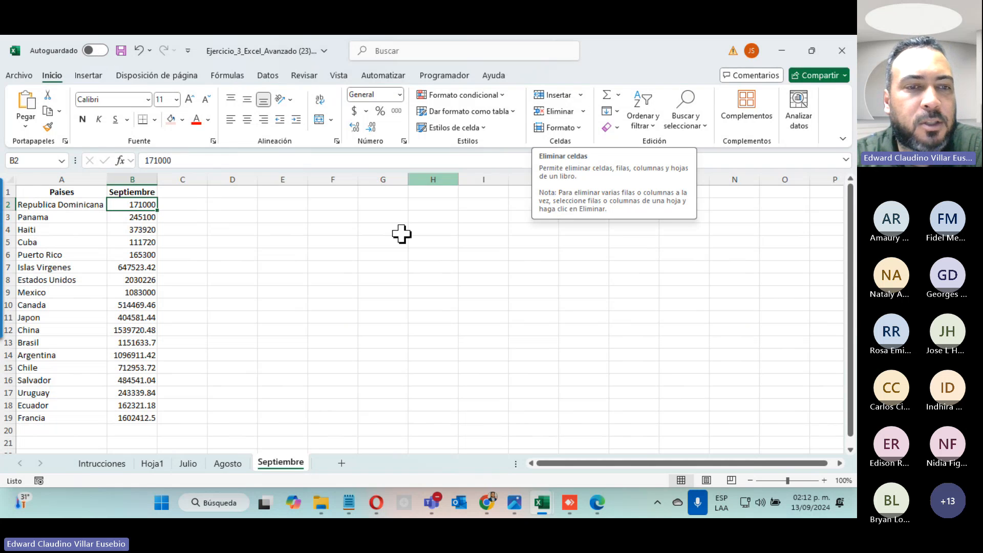
left_click(189, 465)
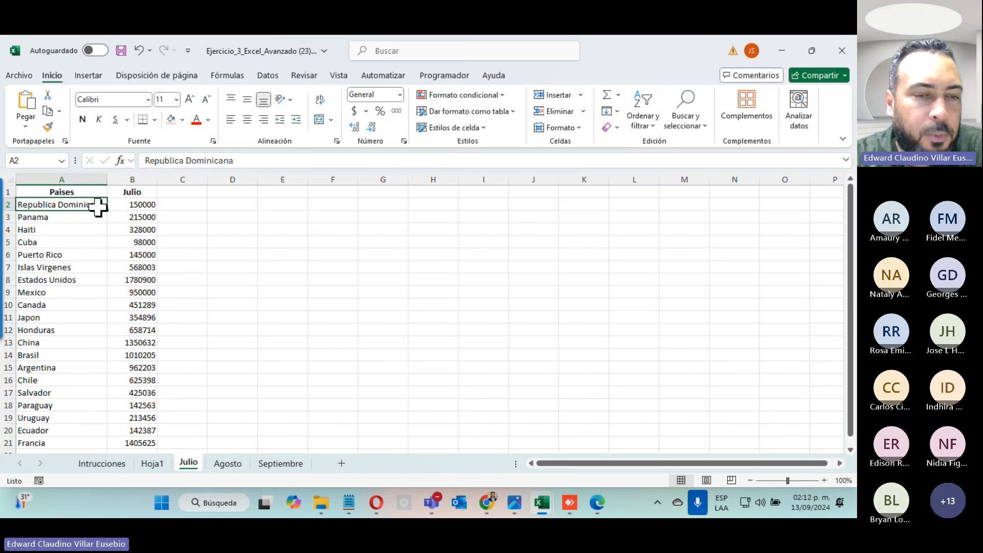
left_click(229, 466)
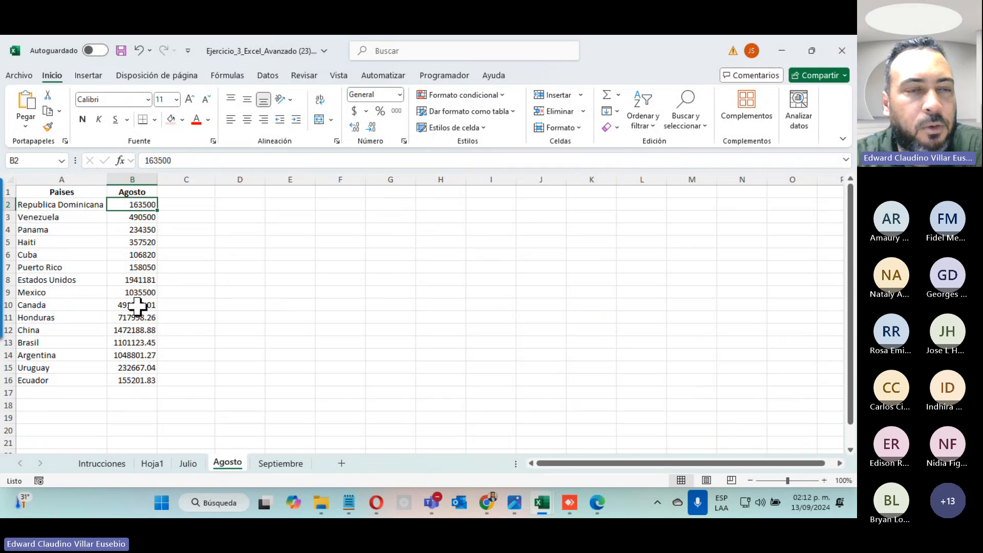
left_click(180, 463)
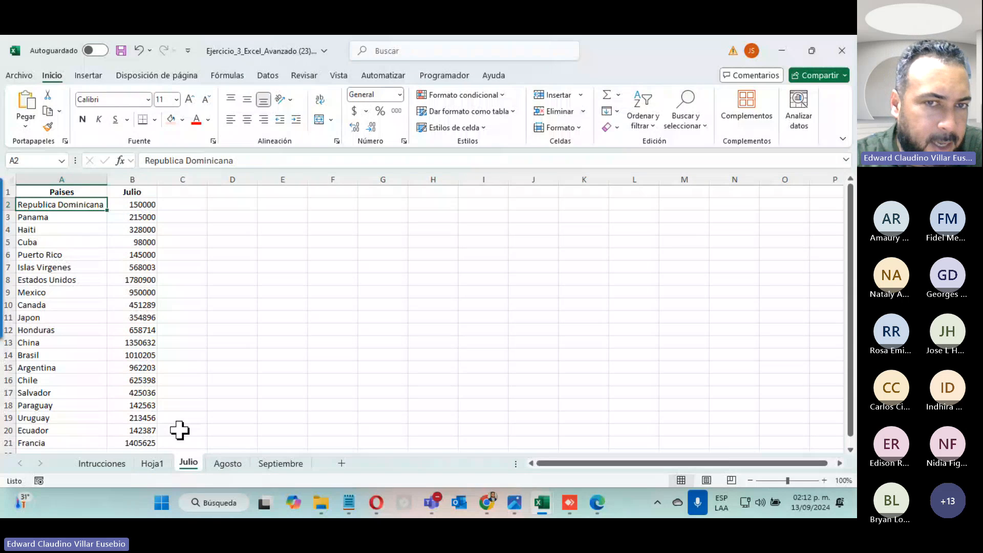
left_click(432, 502)
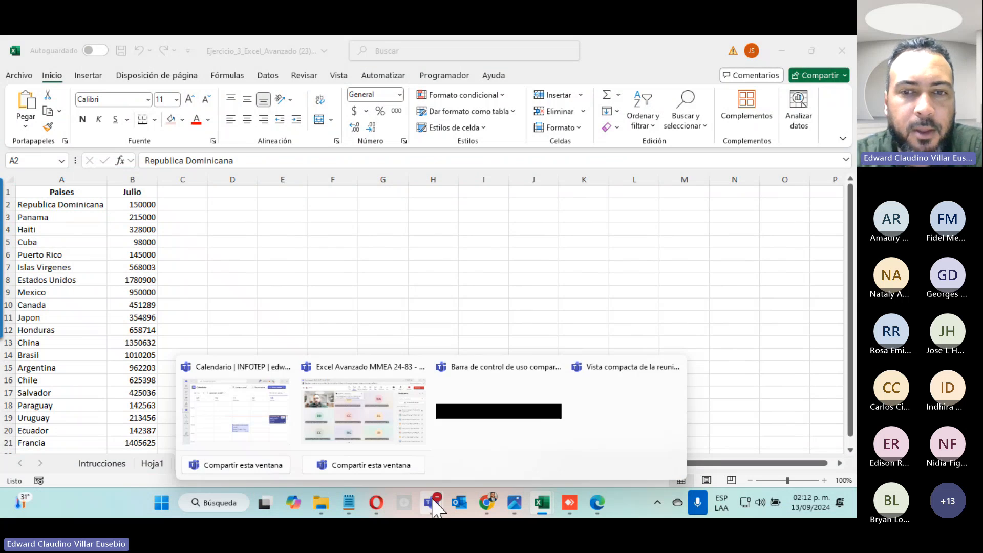
left_click(620, 427)
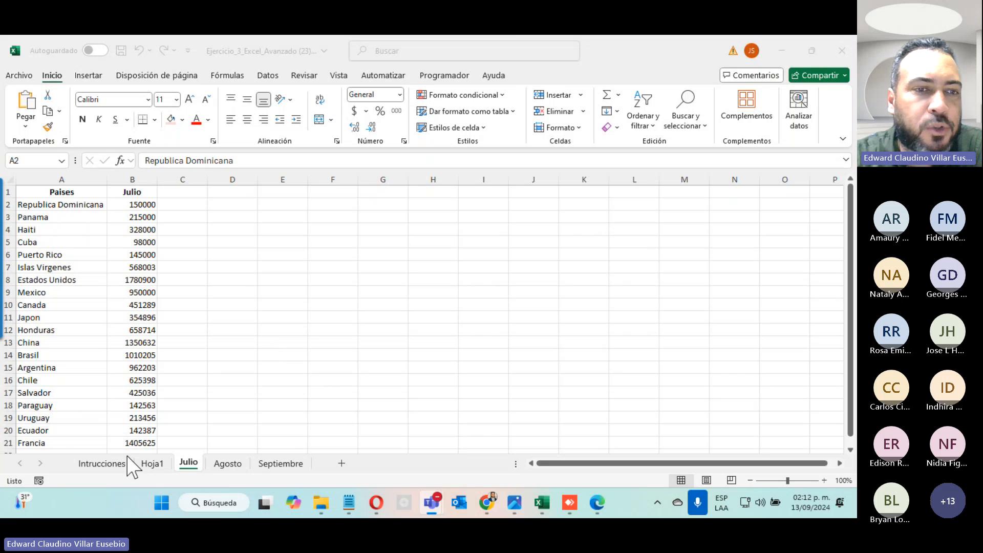
left_click(146, 464)
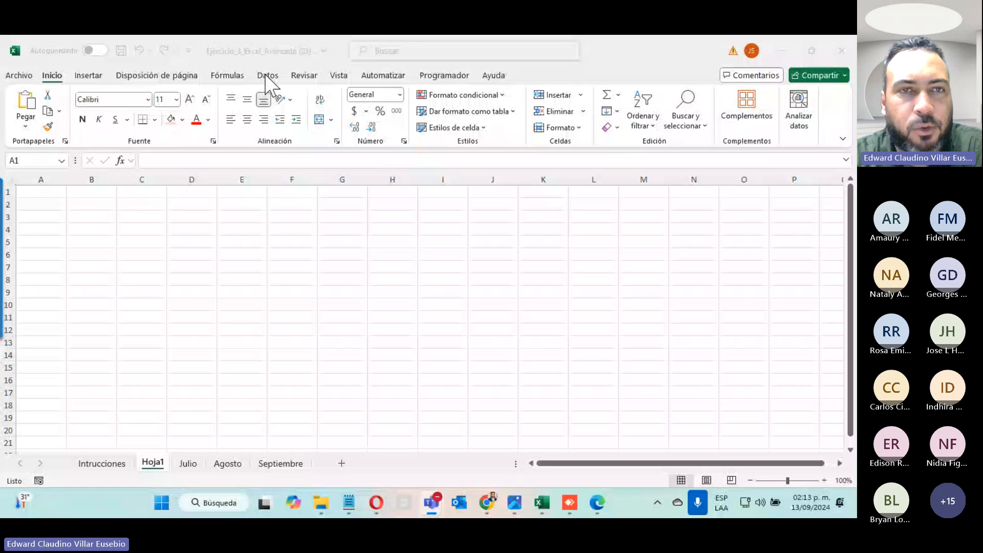
left_click(331, 327)
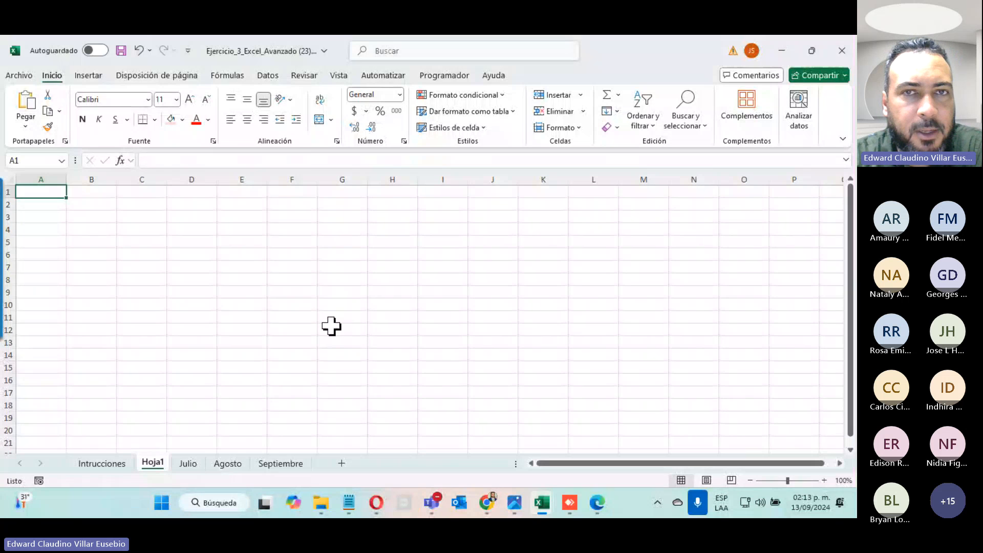
left_click(269, 76)
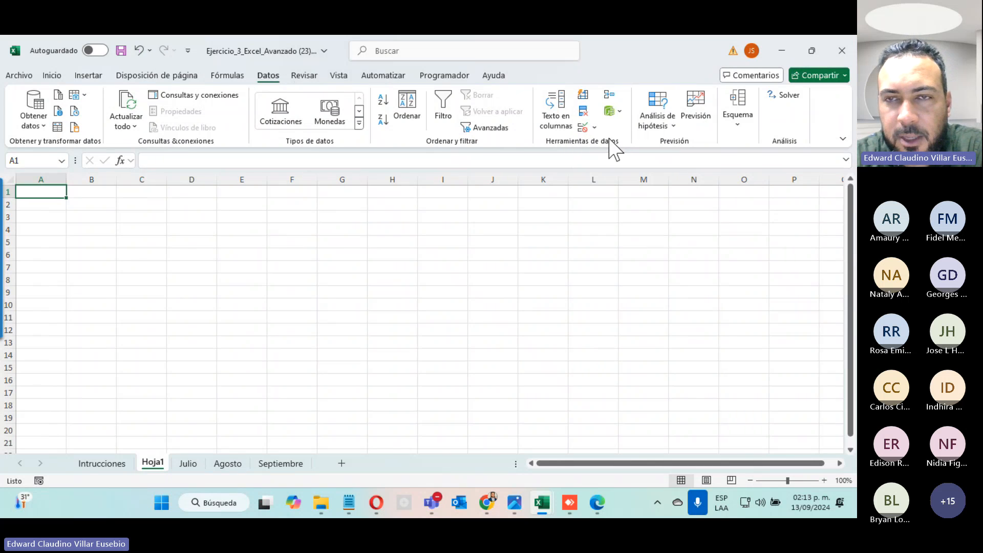
left_click(610, 97)
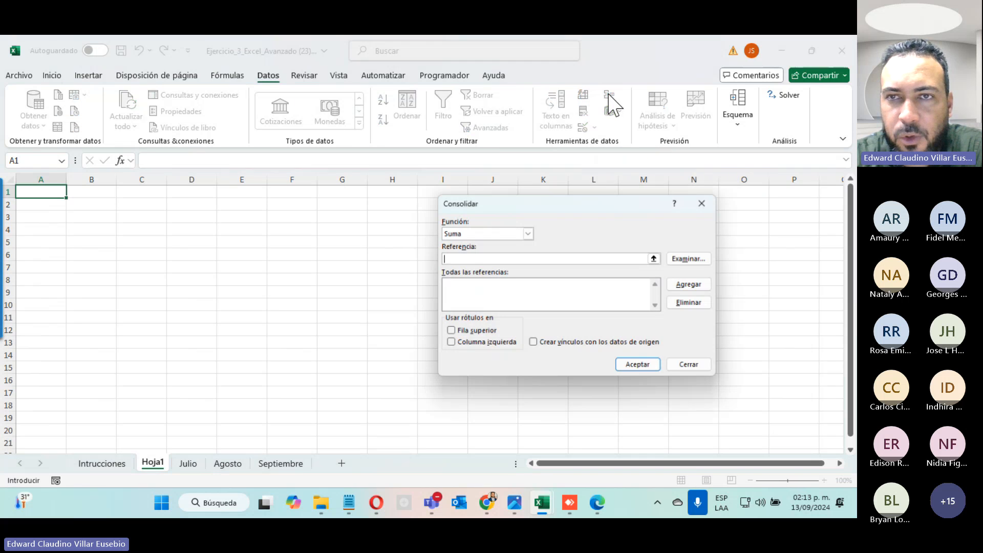
left_click(34, 47)
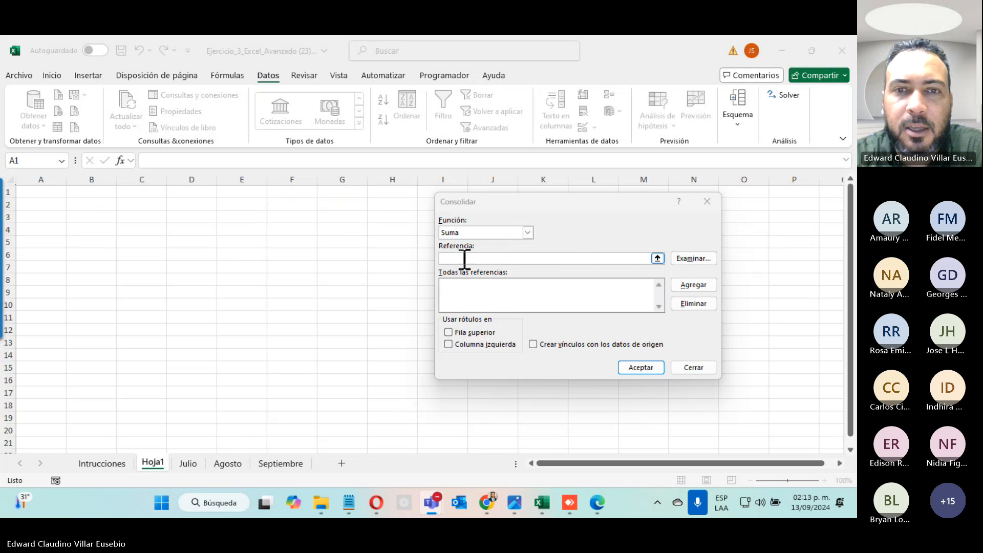
left_click(691, 260)
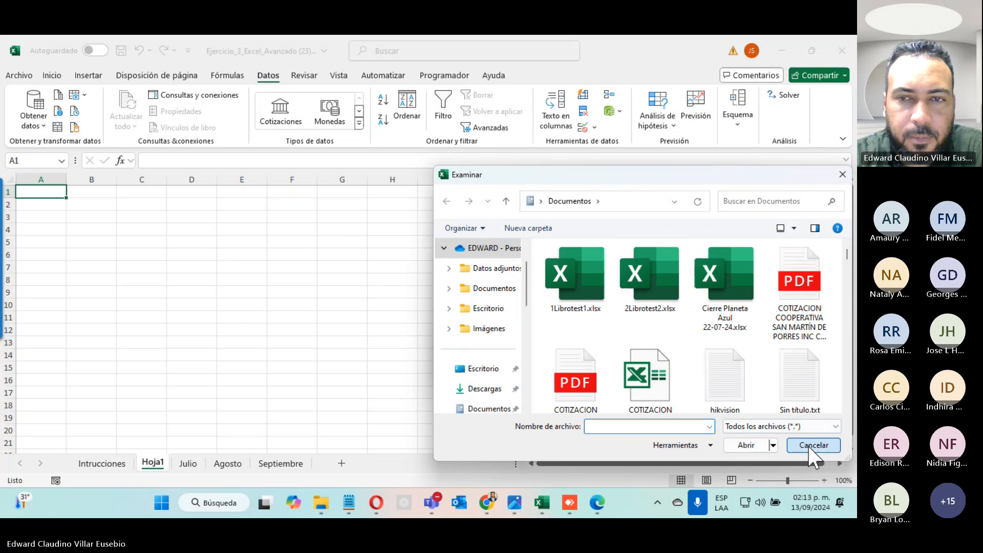
left_click(812, 445)
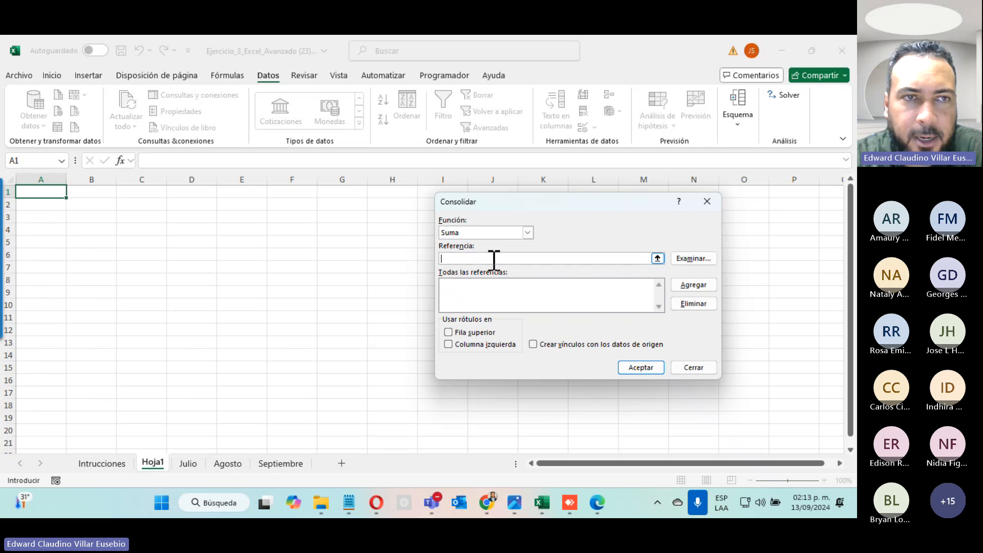
- Admit everyone in the Teams meeting's waiting room and return to Excel
left_click(170, 136)
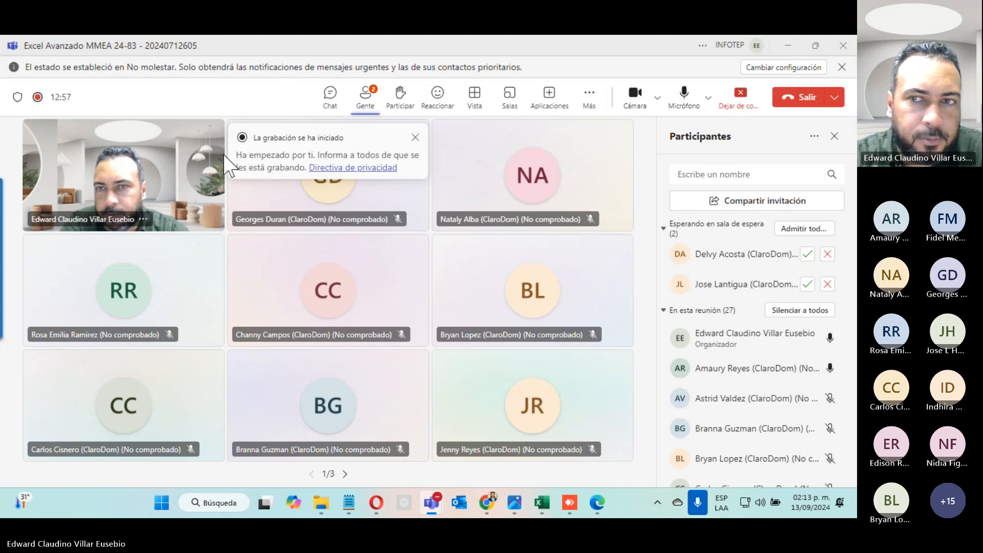
left_click(804, 229)
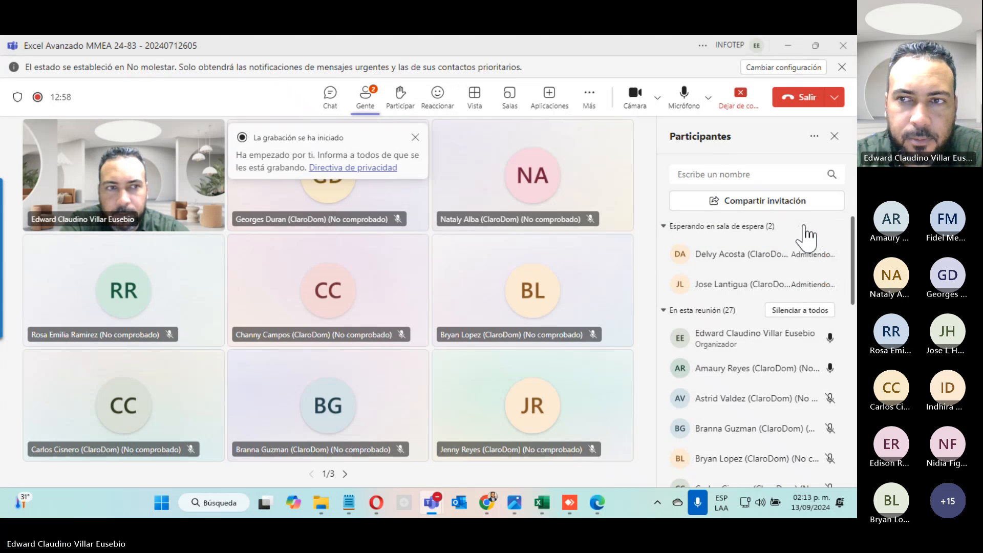
left_click(785, 46)
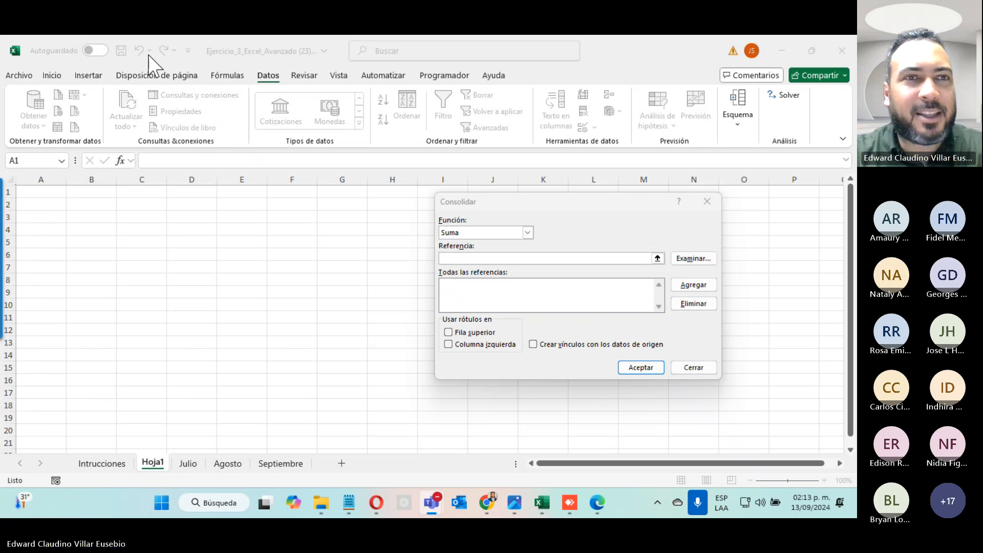
- Dismiss the Consolidar dialog and make Inglés [English] the preferred Office display language in the Excel options
left_click(703, 369)
left_click(19, 75)
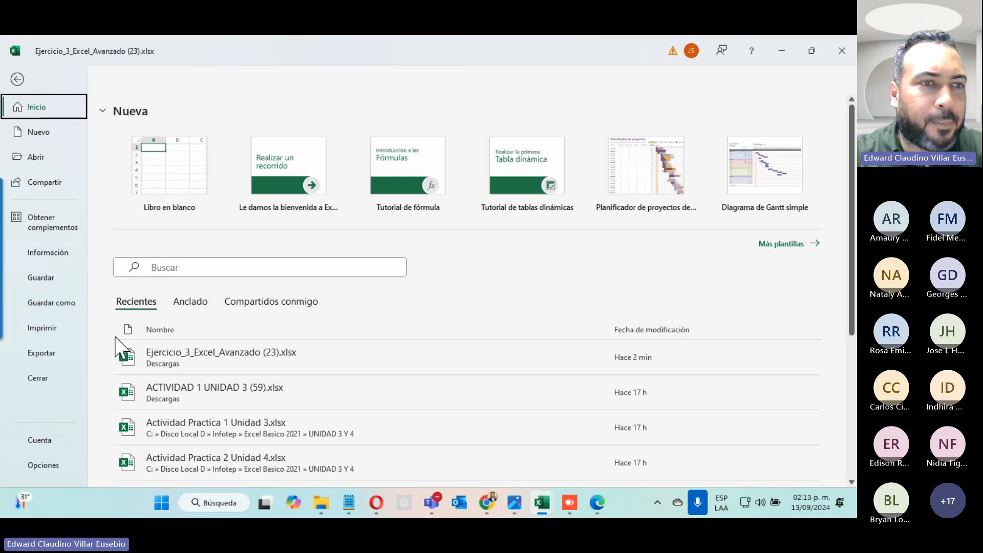
left_click(51, 465)
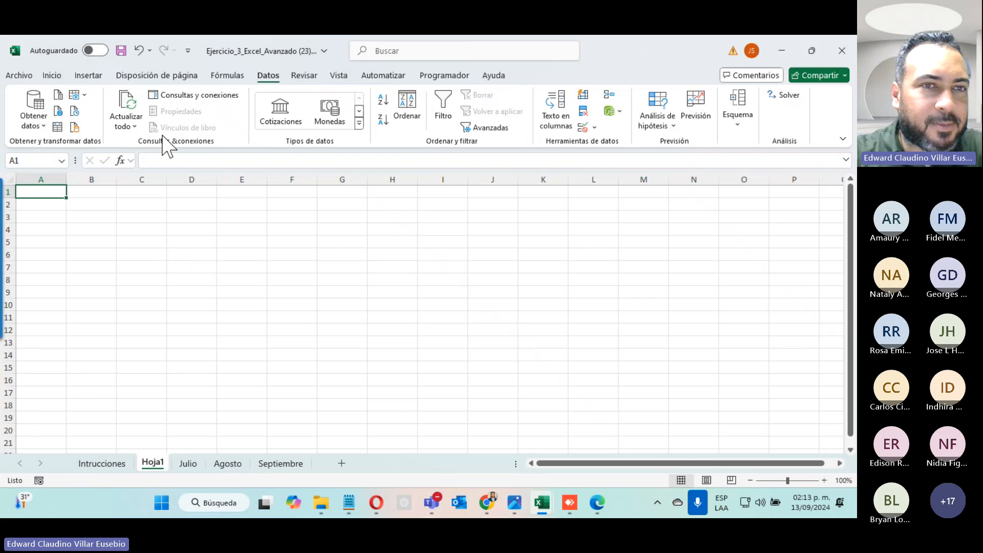
left_click(225, 165)
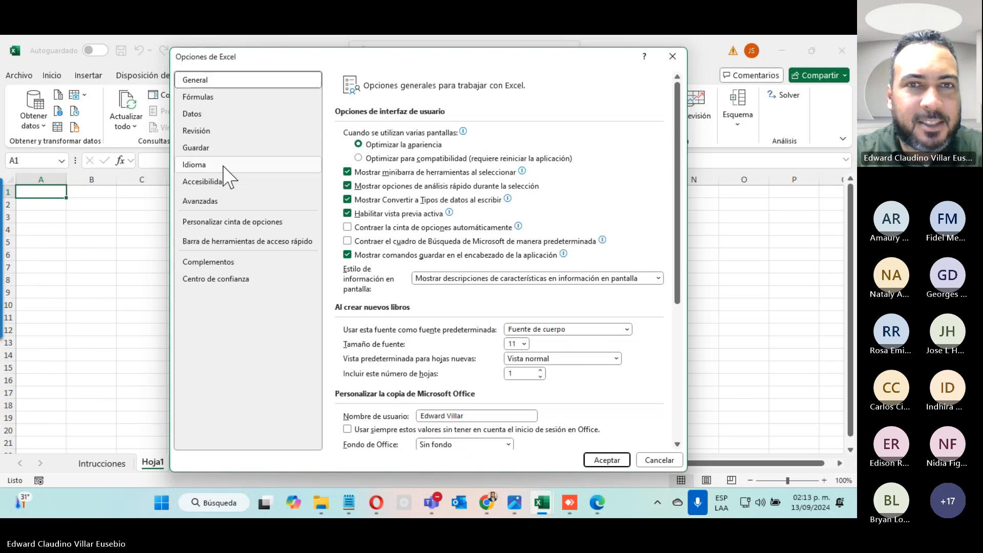
left_click(410, 185)
left_click(581, 200)
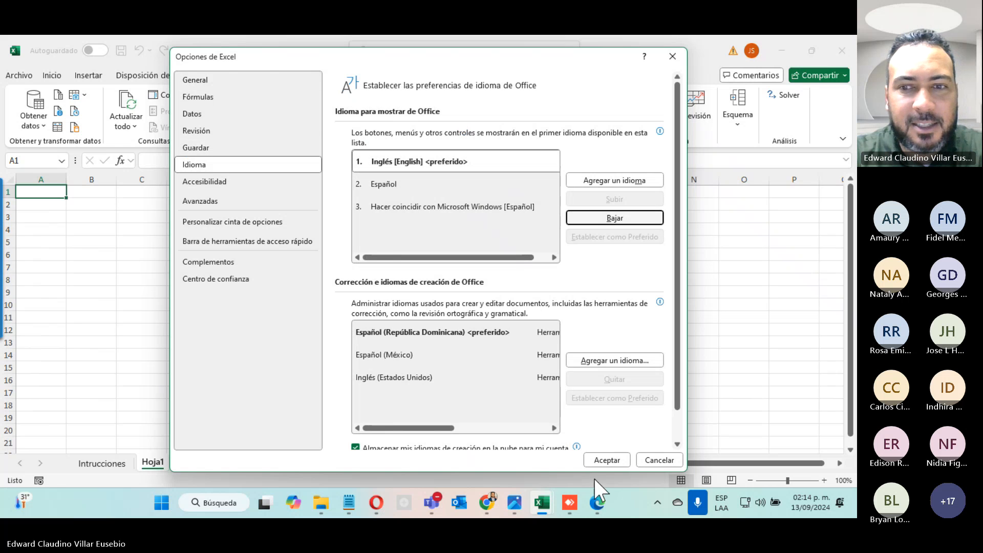
left_click(606, 457)
left_click(547, 293)
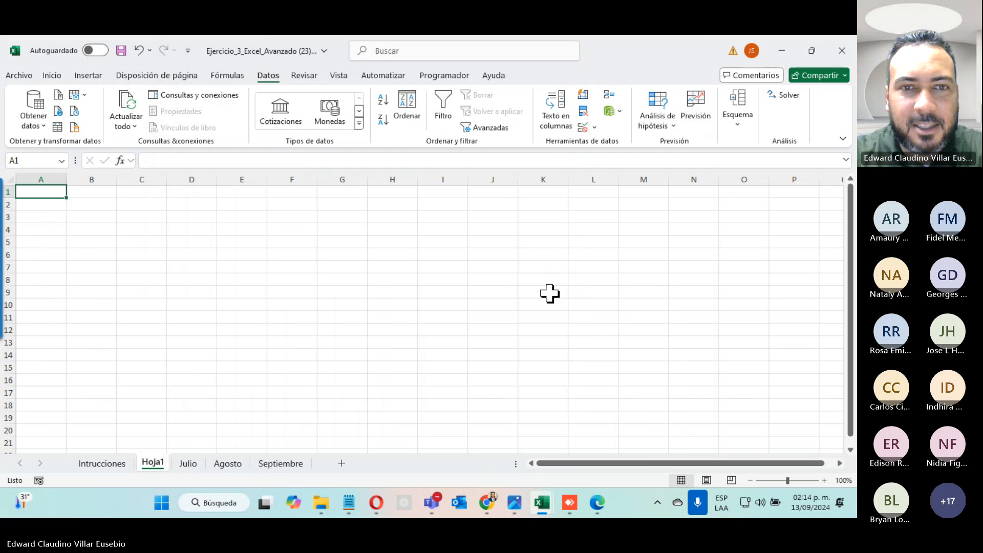
- Close Ejercicio_3_Excel_Avanzado (23).xlsx and ACTIVIDAD 1 UNIDAD 3 (59).xlsx without saving, and reopen the Ejercicio 3 workbook from Descargas
left_click(838, 46)
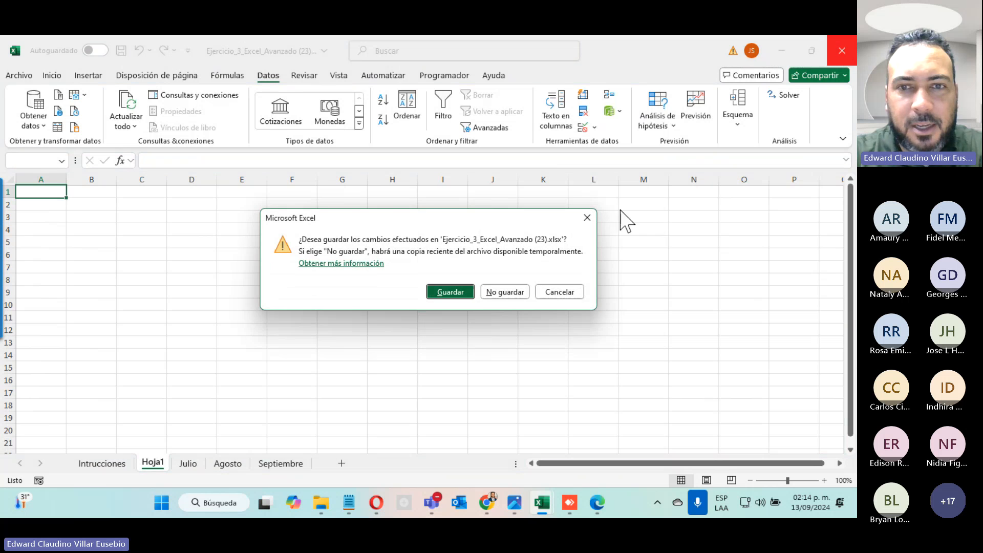
left_click(502, 294)
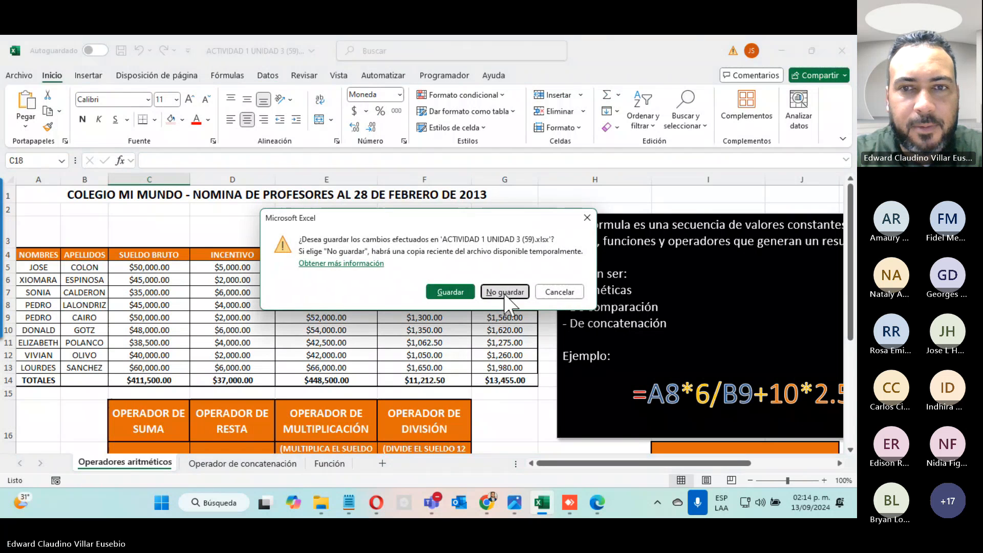
left_click(502, 293)
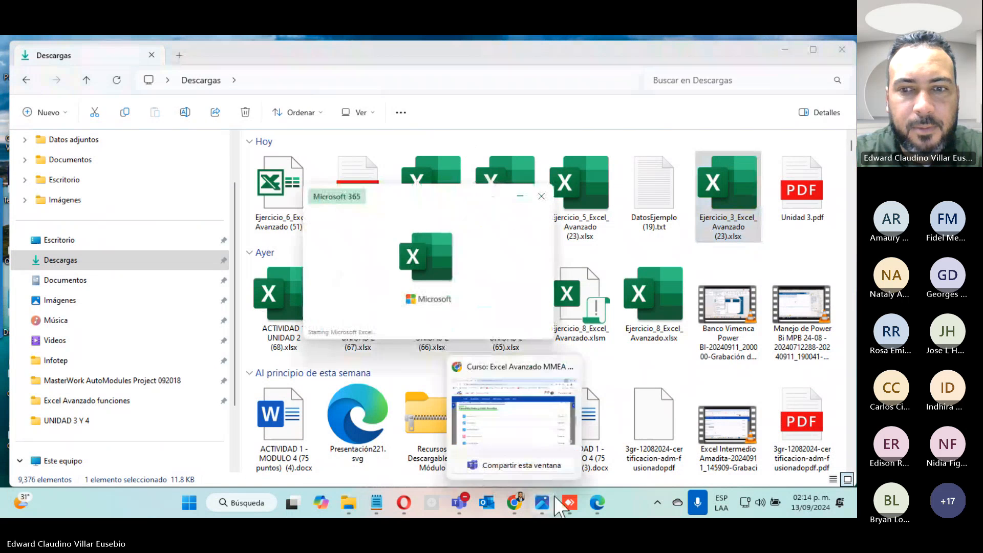
mouse_move(459, 502)
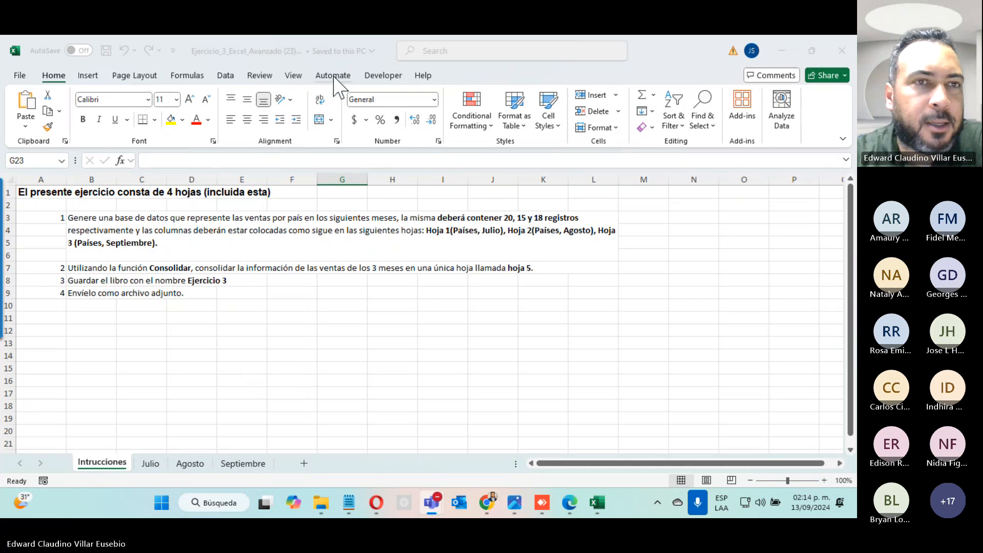
- Insert a blank sheet right after the Intrucciones sheet and select its cell A1
left_click(304, 463)
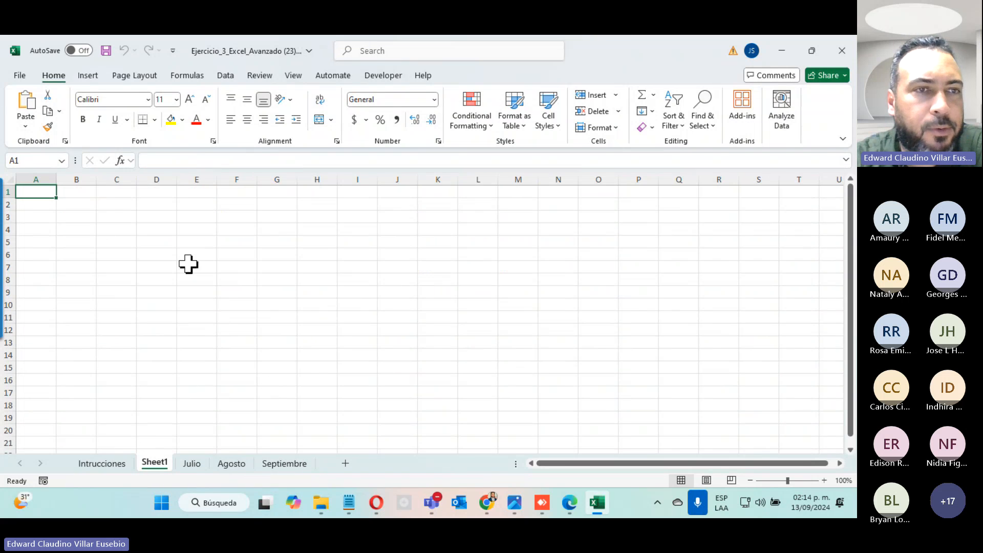
left_click(99, 228)
left_click(41, 190)
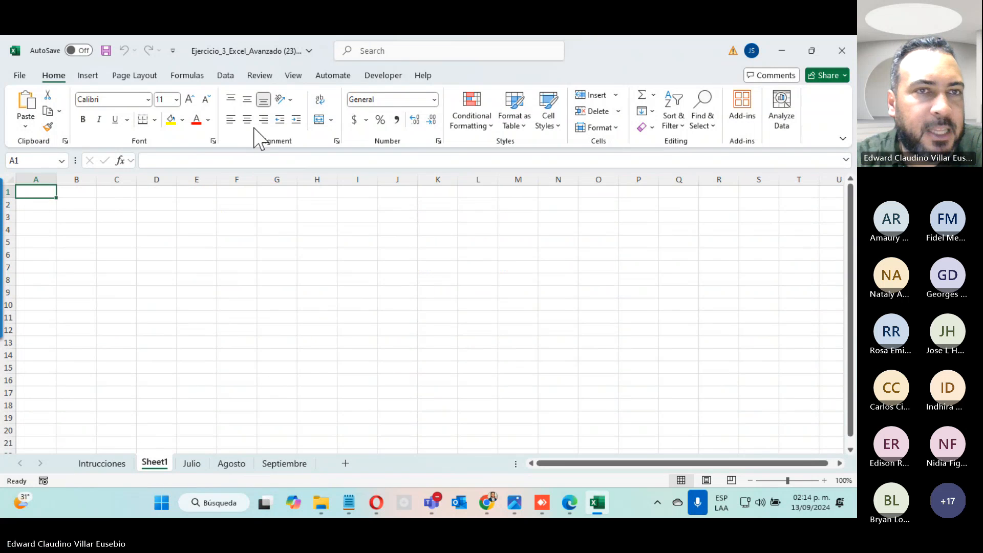
- Start a Consolidate with the Sum function on the blank sheet and set its reference to Julio!$A$1:$B$21
left_click(224, 76)
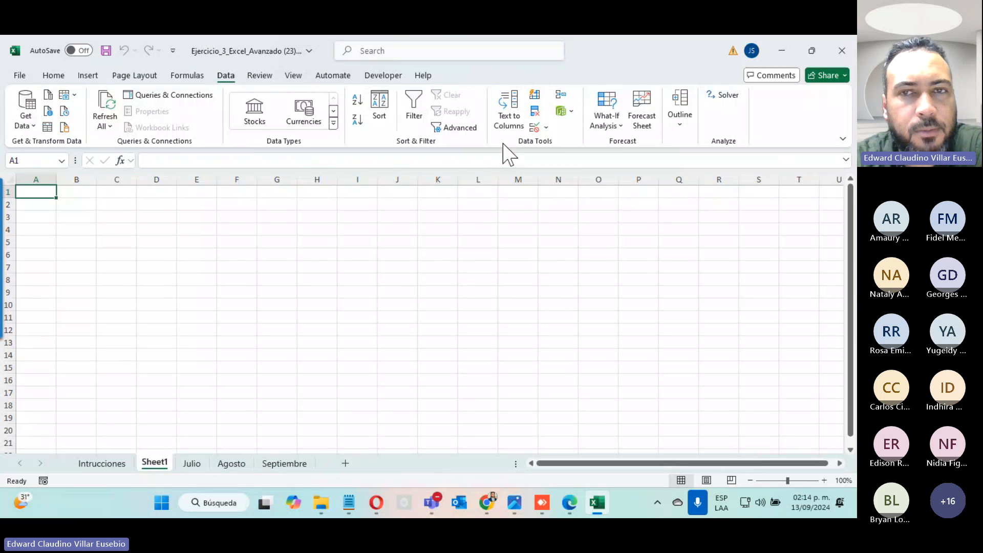
left_click(561, 96)
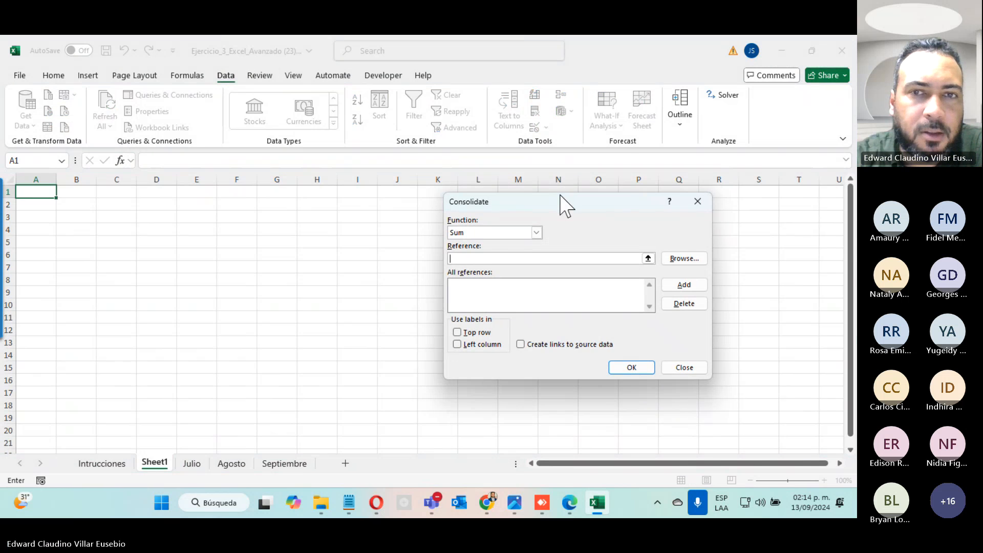
left_click_drag(560, 195, 451, 111)
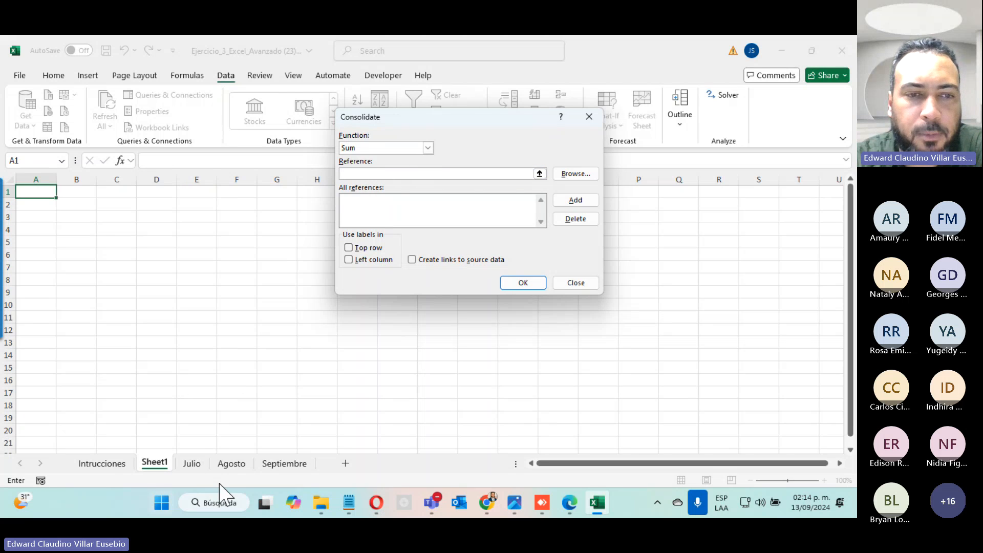
left_click(198, 468)
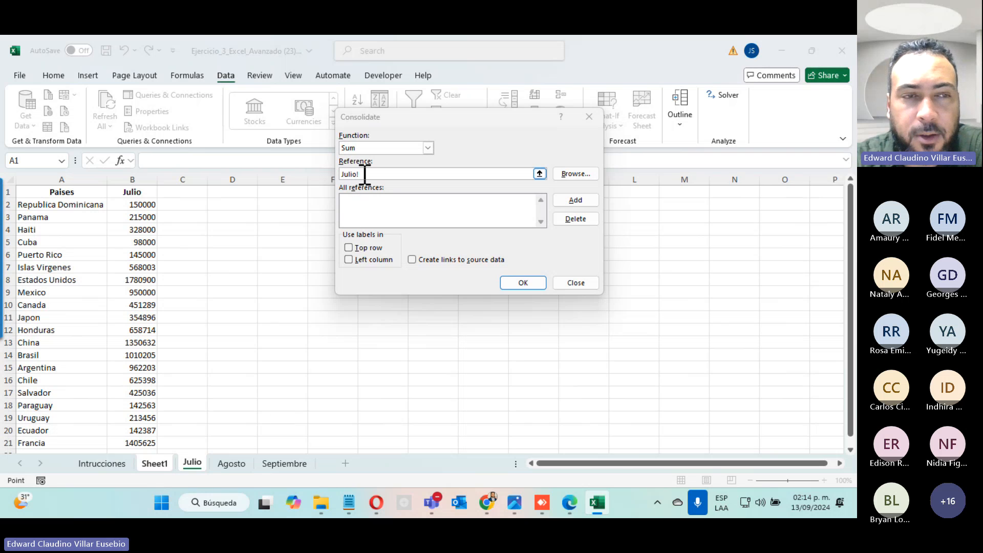
left_click_drag(42, 189, 125, 407)
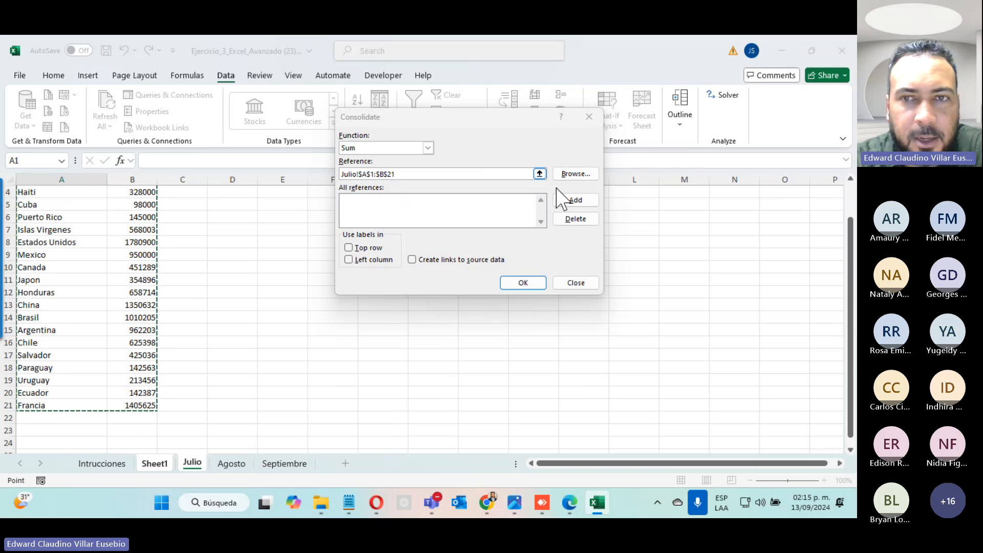
- Add Julio!$A$1:$B$21 and Agosto!$A$1:$B$16 to the list of consolidation references
left_click(574, 201)
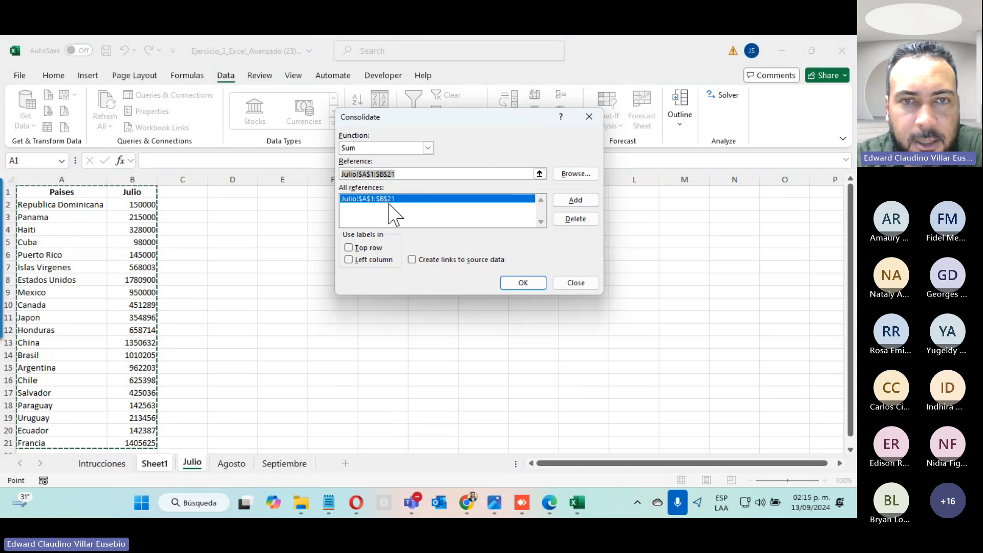
left_click(231, 462)
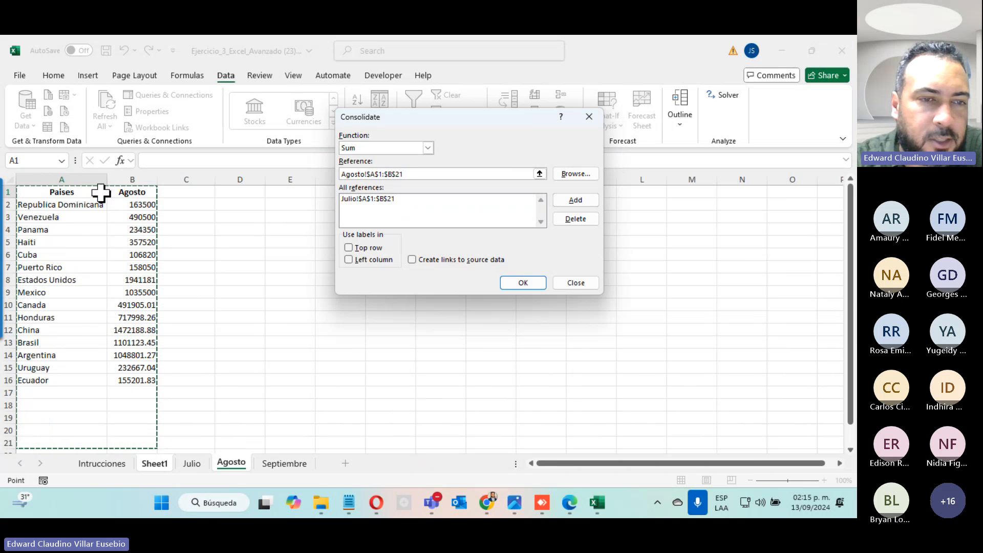
left_click_drag(44, 193, 125, 381)
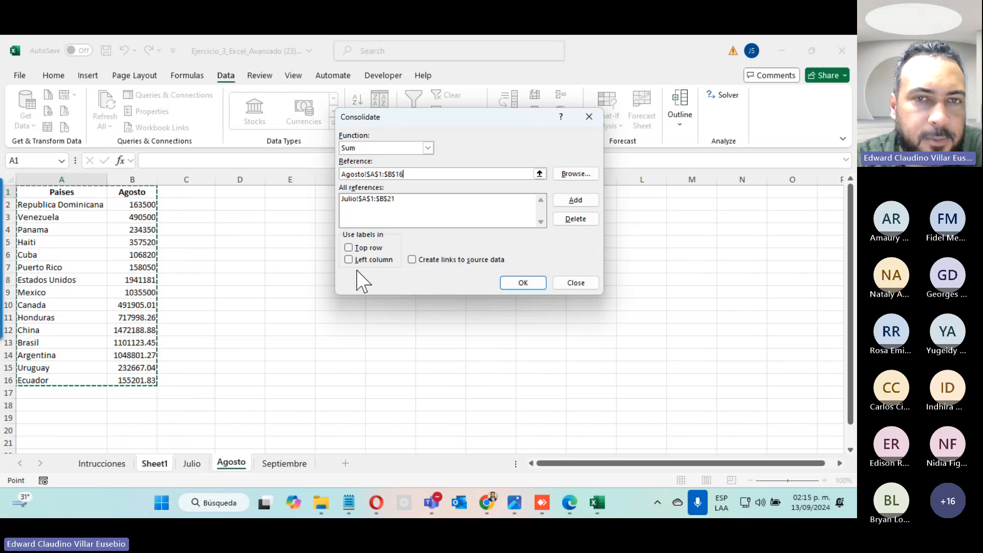
left_click(569, 200)
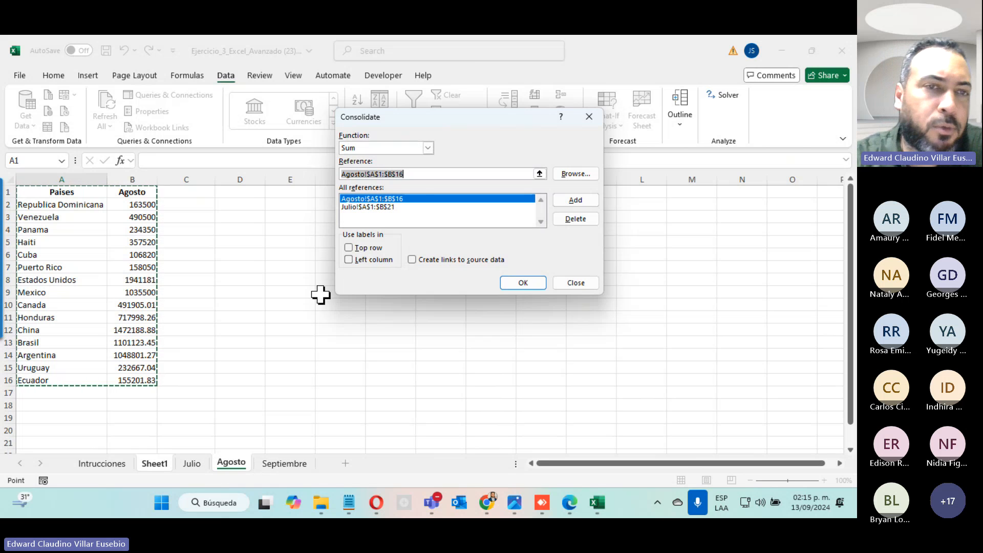
left_click(575, 201)
left_click(442, 299)
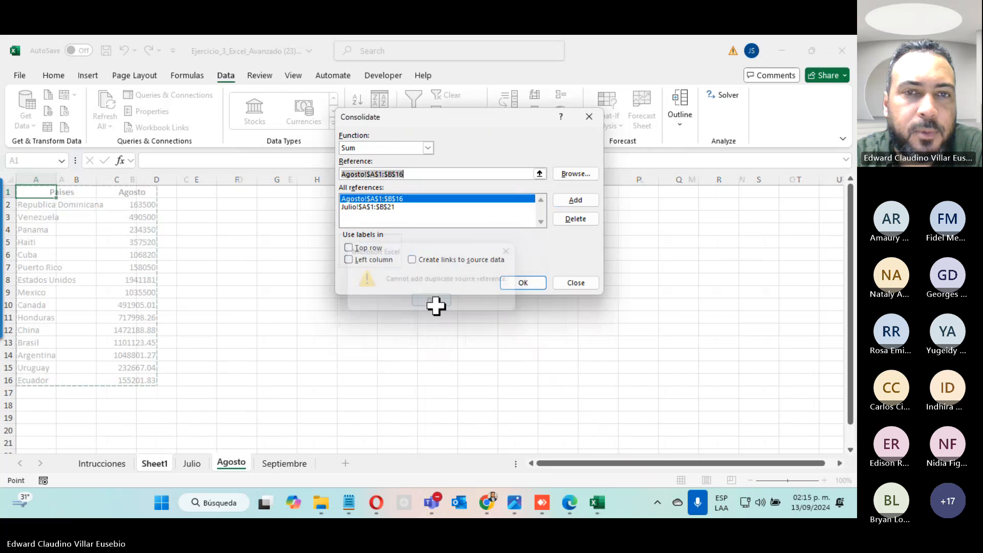
- Add the September sales range Septiembre!$A$1:$B$19 to the consolidation references
left_click(284, 464)
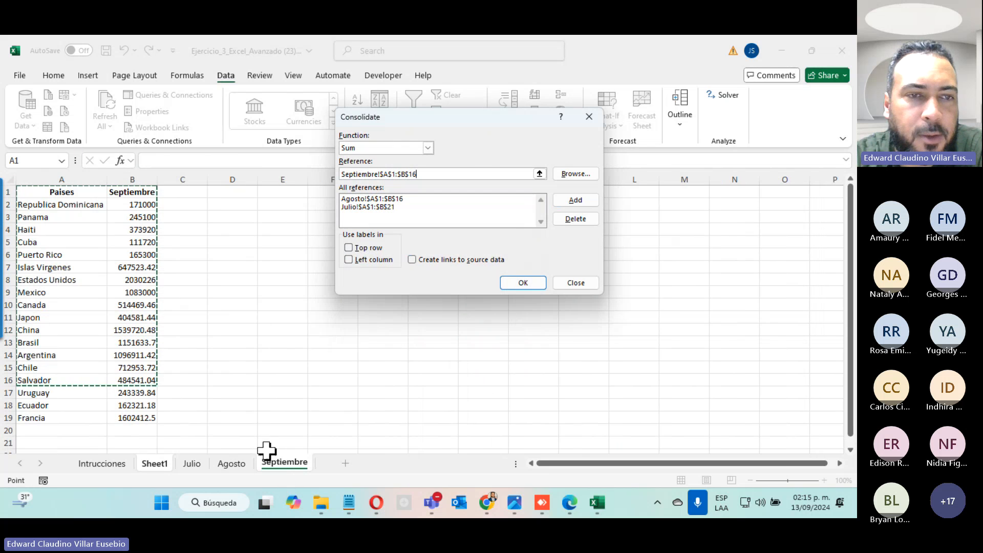
left_click_drag(55, 193, 133, 418)
left_click(572, 203)
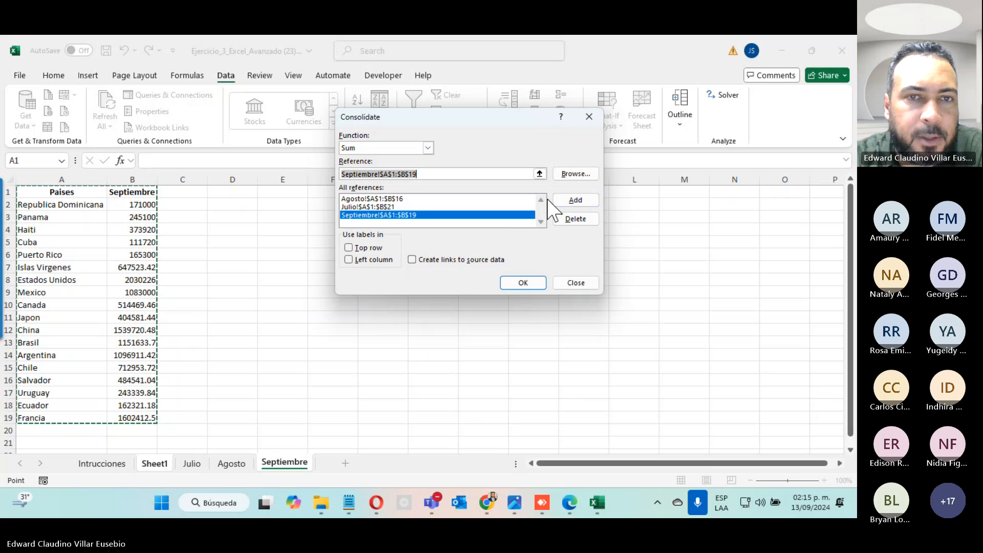
mouse_move(432, 502)
left_click(634, 417)
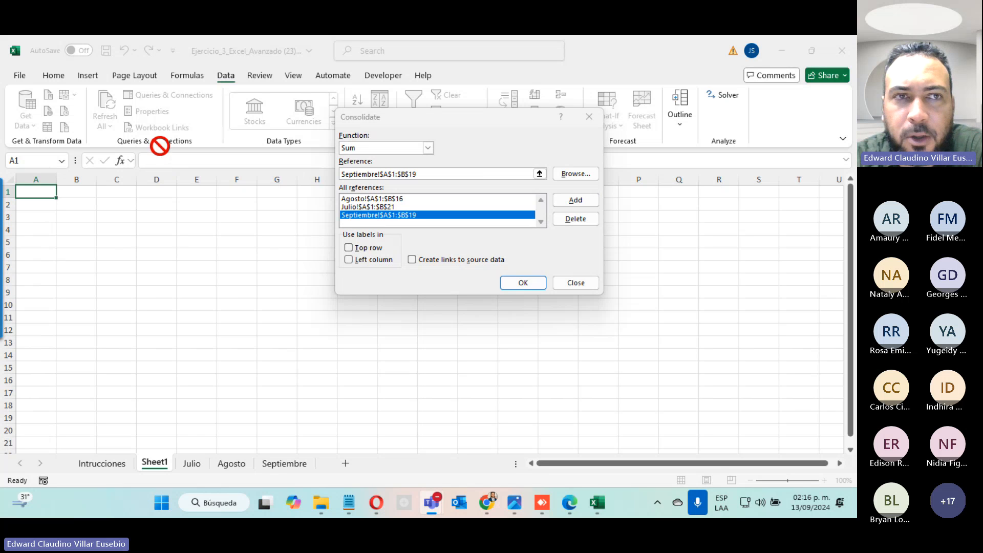
- Use the top row and left column as labels and run the consolidation
left_click(348, 248)
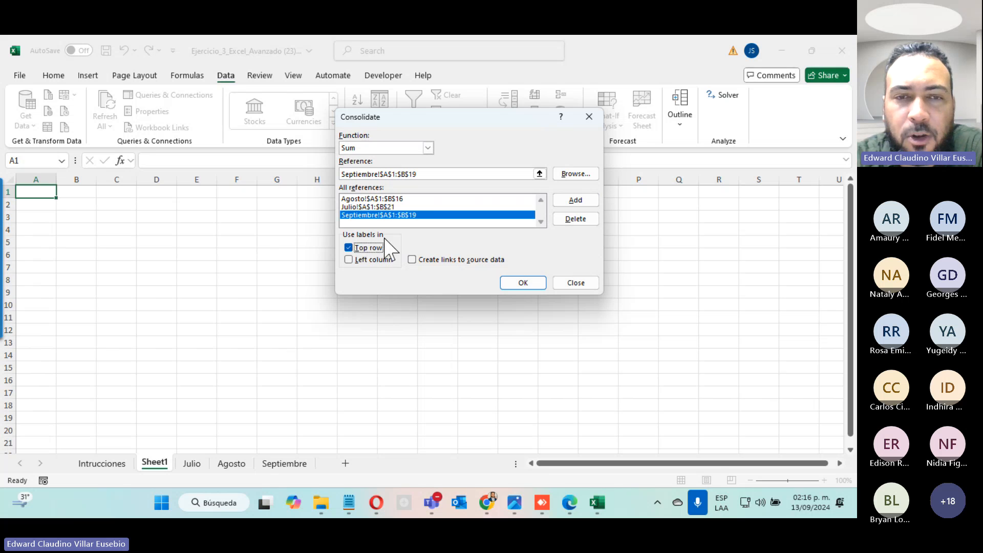
left_click(349, 259)
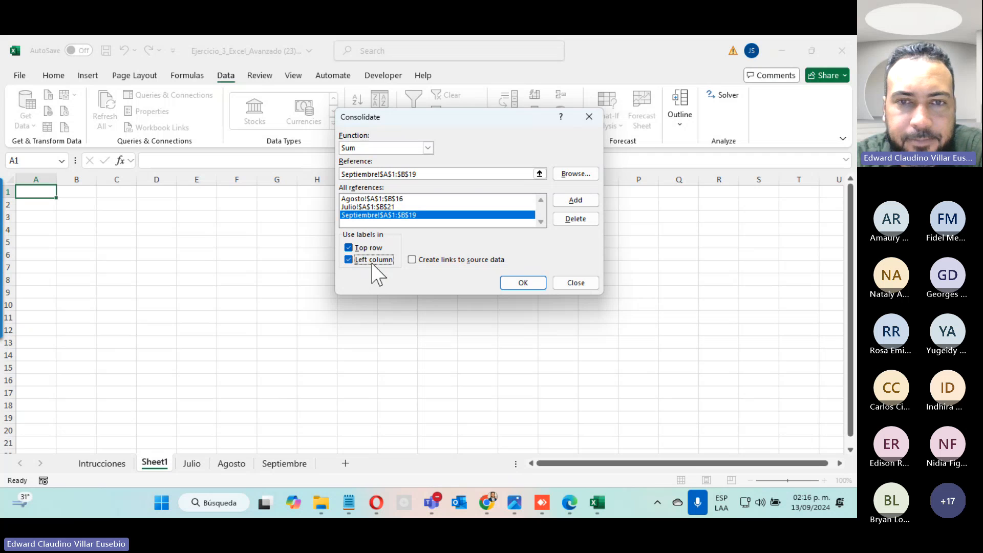
left_click(532, 283)
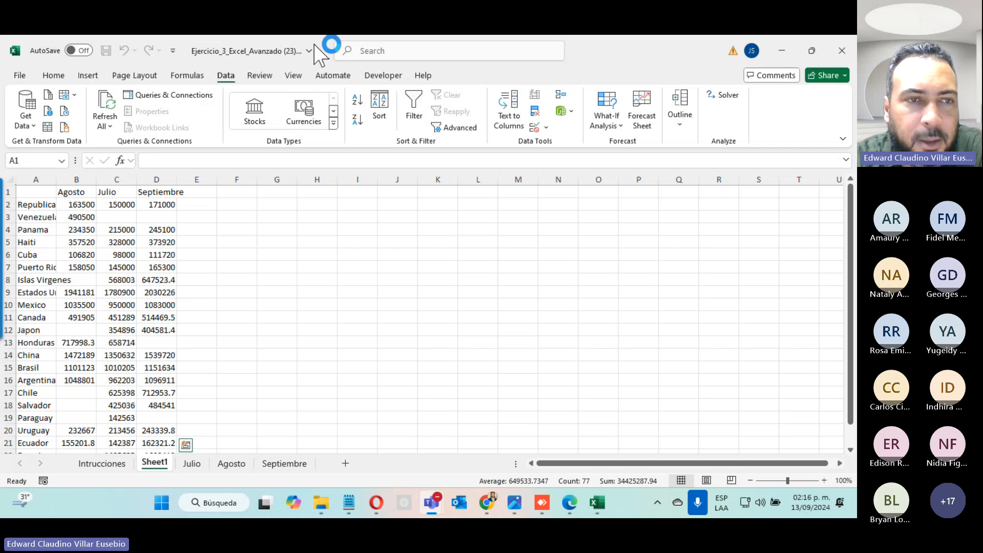
- Autofit columns A to D of the consolidated table to their contents
key("ctrl+a")
double_click(57, 179)
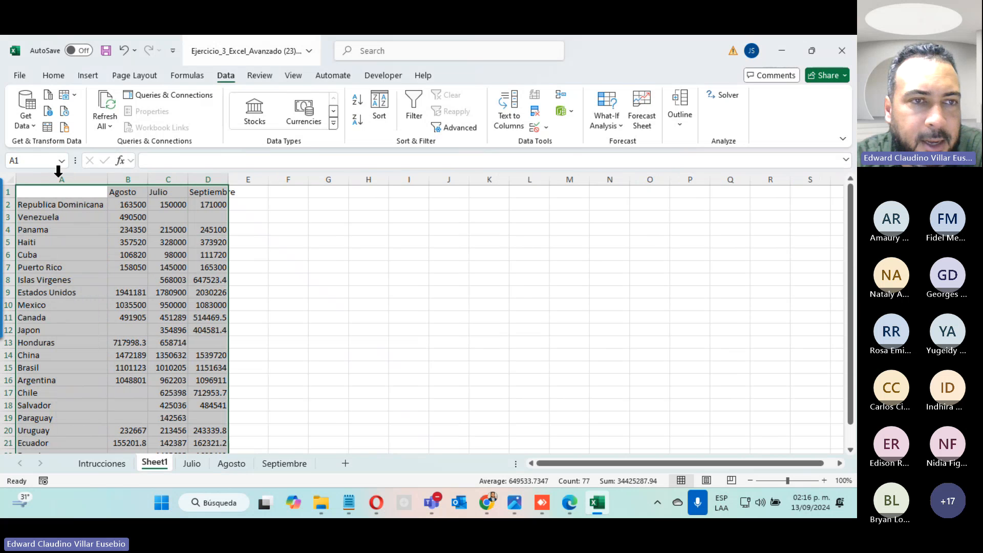
double_click(148, 182)
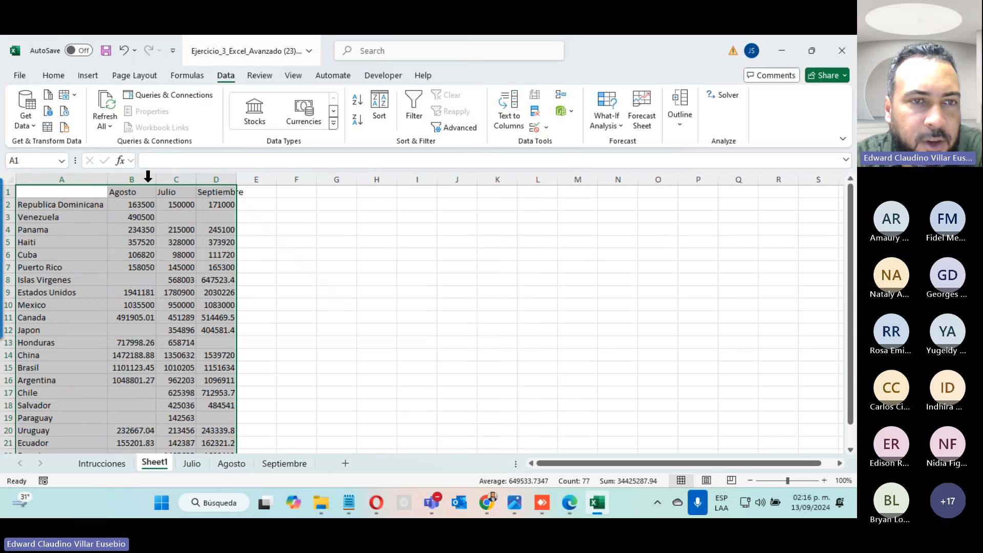
double_click(193, 182)
double_click(231, 181)
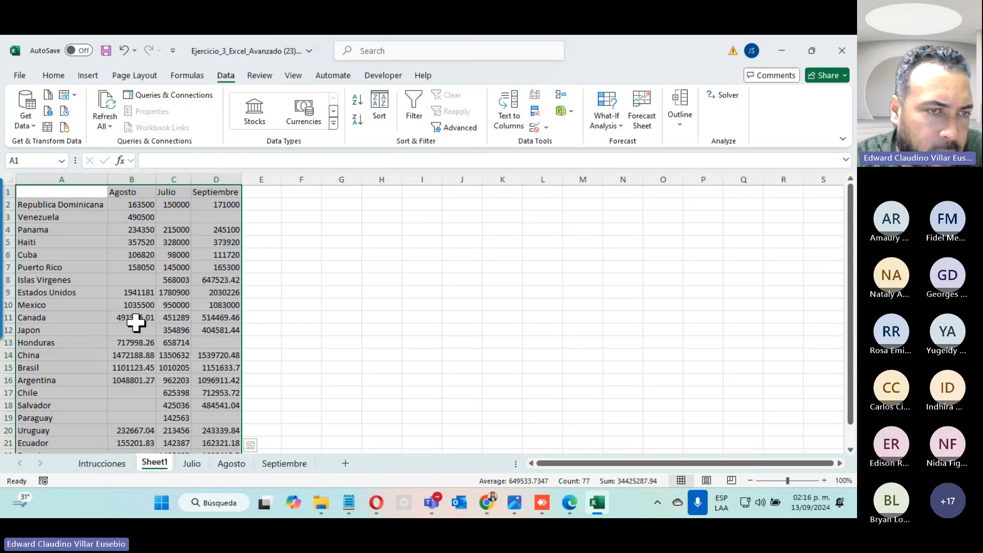
left_click(135, 267)
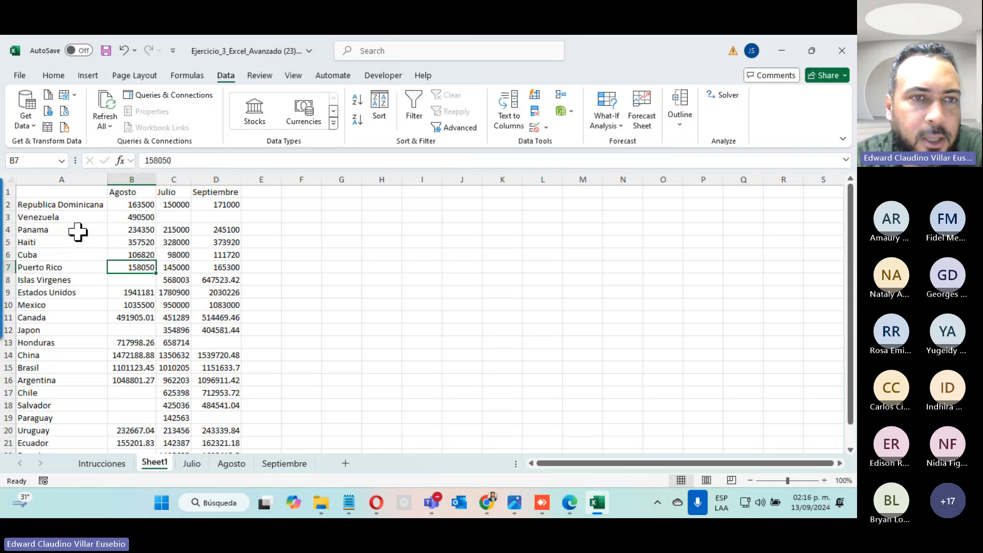
left_click(809, 148)
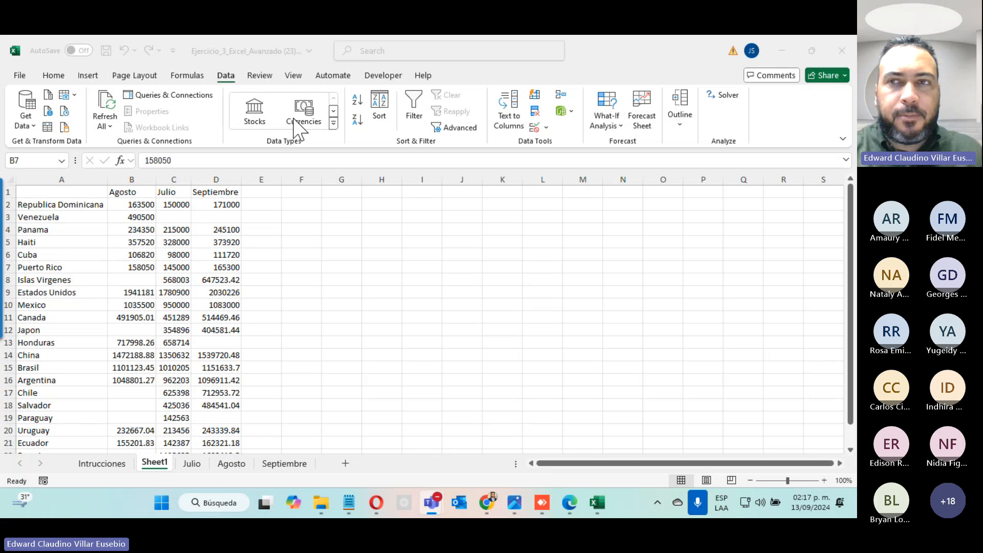
left_click(844, 49)
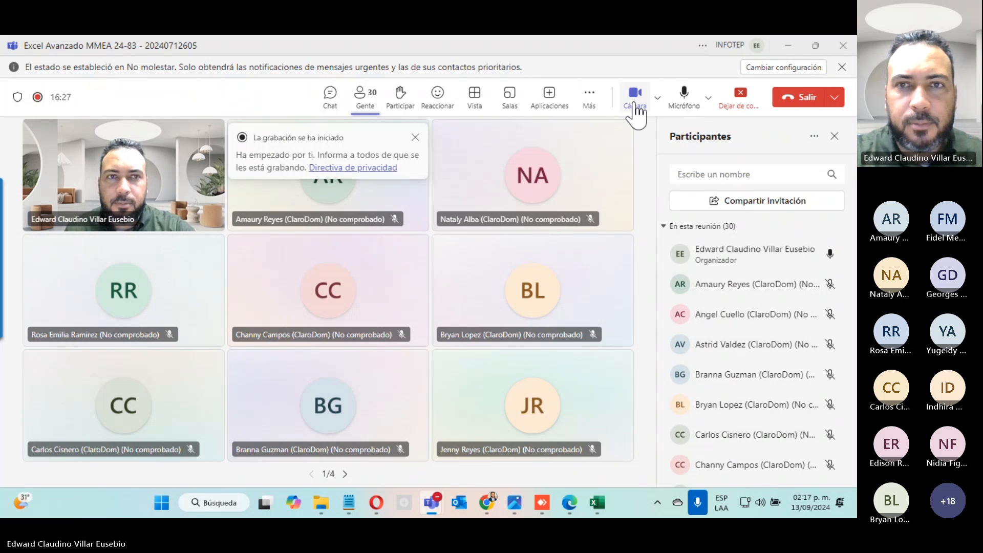
left_click(787, 50)
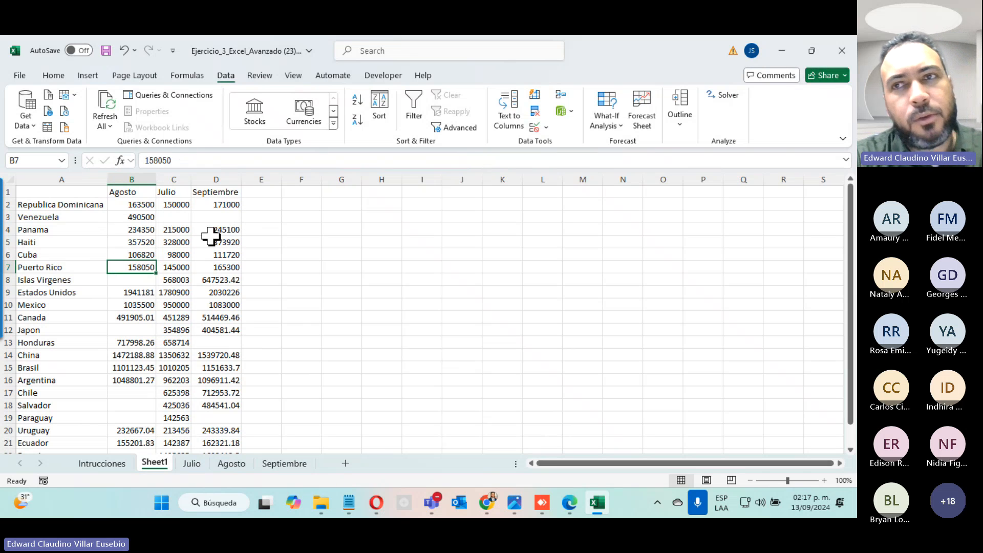
left_click(774, 51)
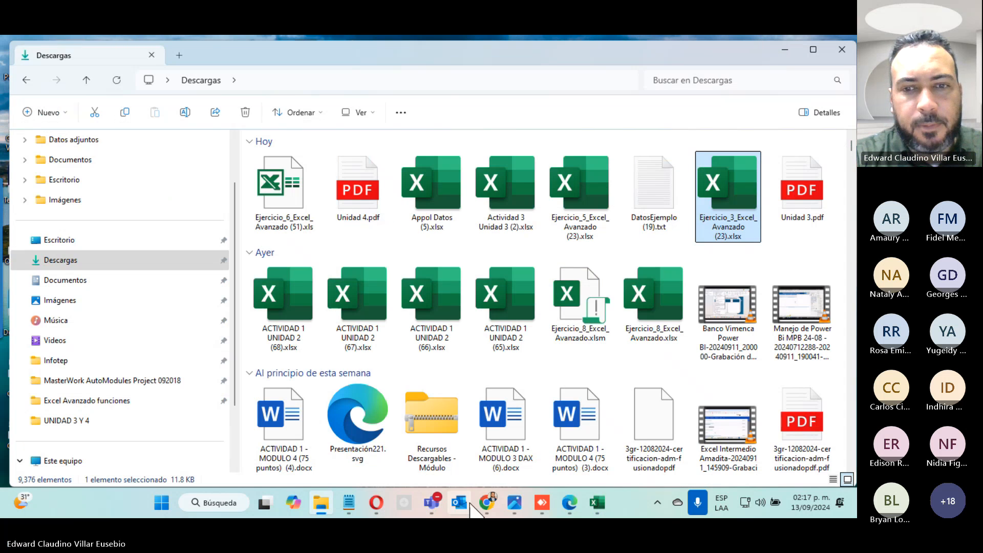
left_click(485, 502)
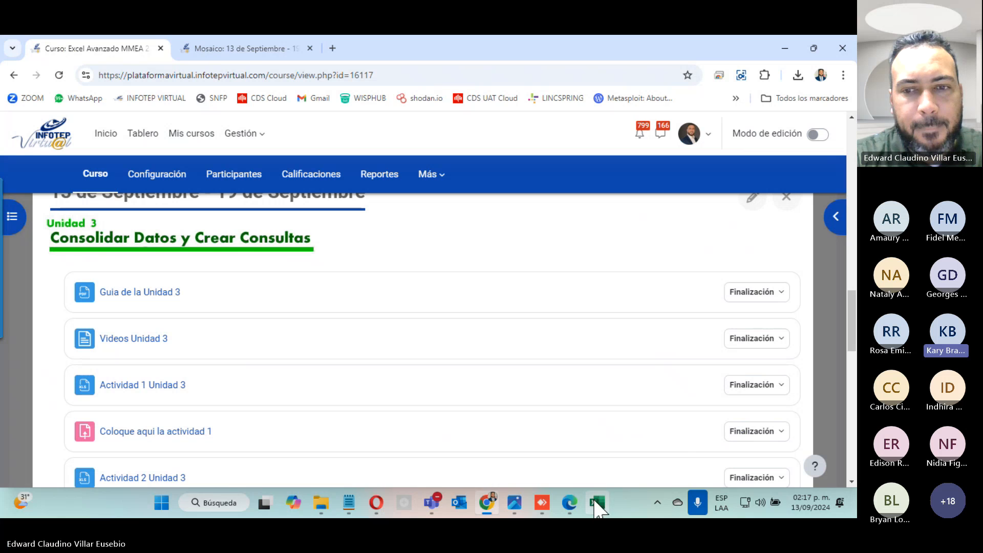
left_click(597, 504)
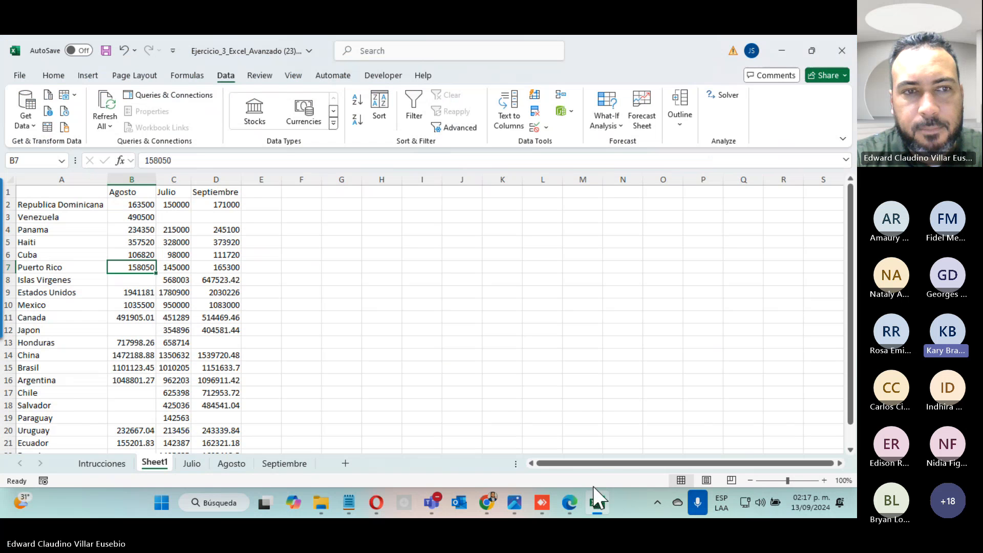
- Review the exercise instructions on the Intrucciones sheet against the Julio, Agosto and Septiembre data sheets
left_click(116, 464)
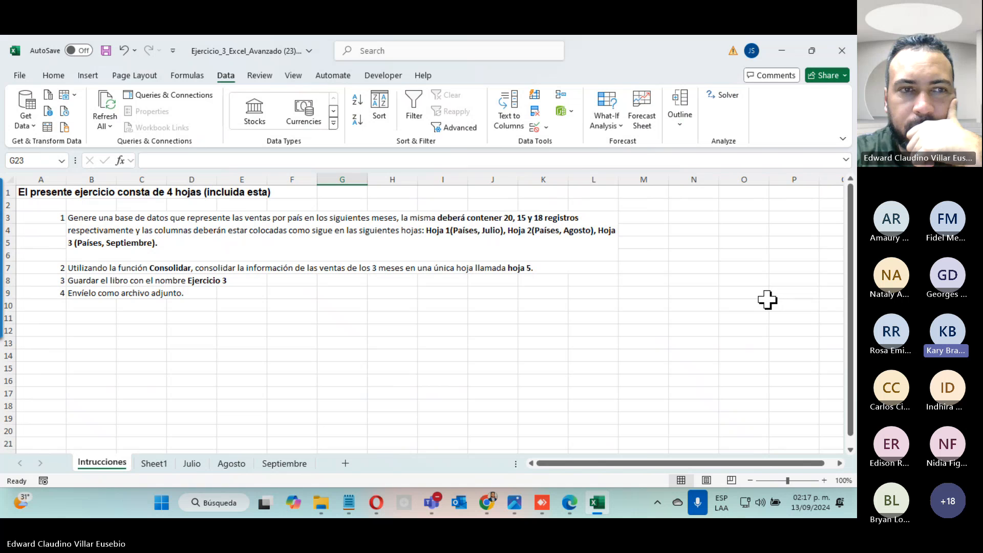
left_click(100, 222)
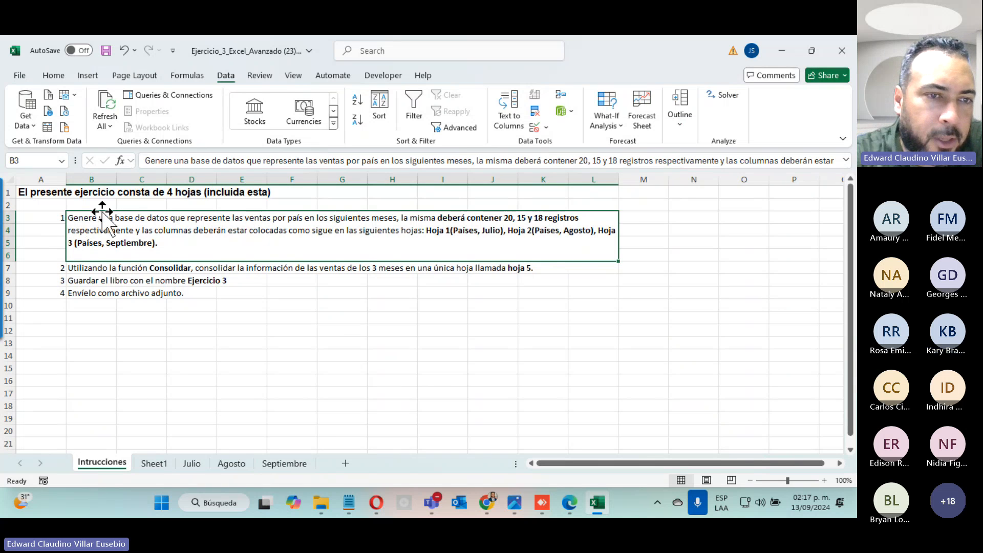
left_click(192, 464)
left_click(232, 463)
left_click(283, 463)
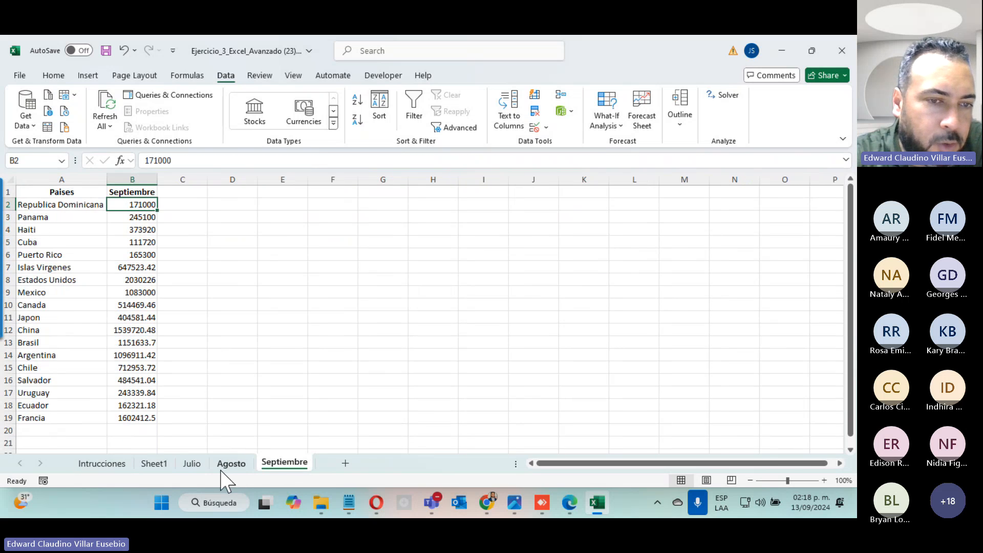
left_click(101, 464)
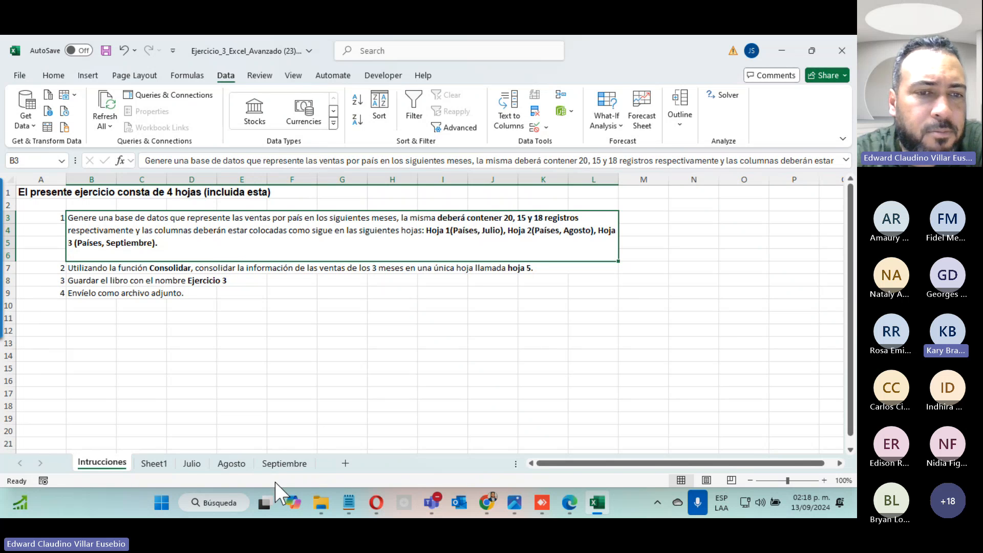
left_click(192, 467)
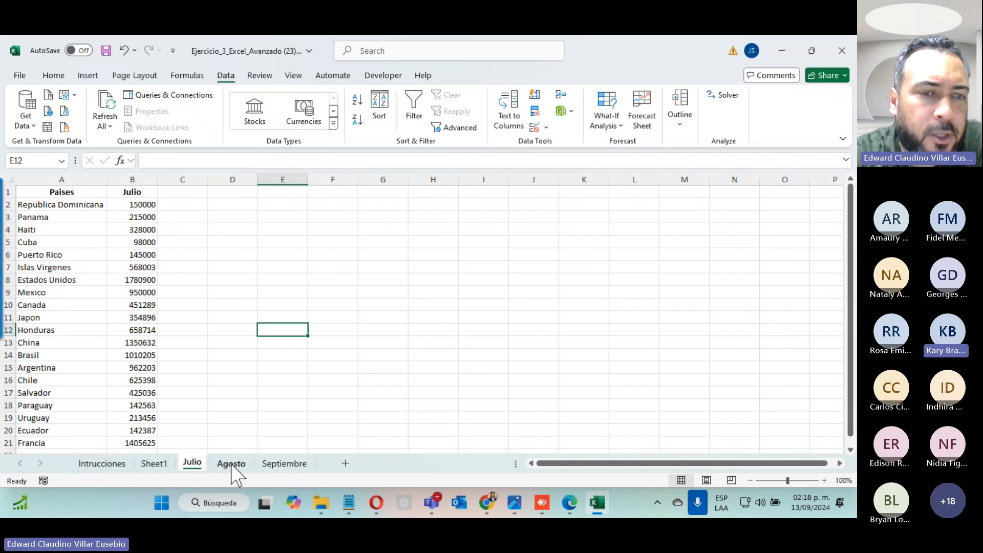
left_click(232, 467)
left_click(277, 467)
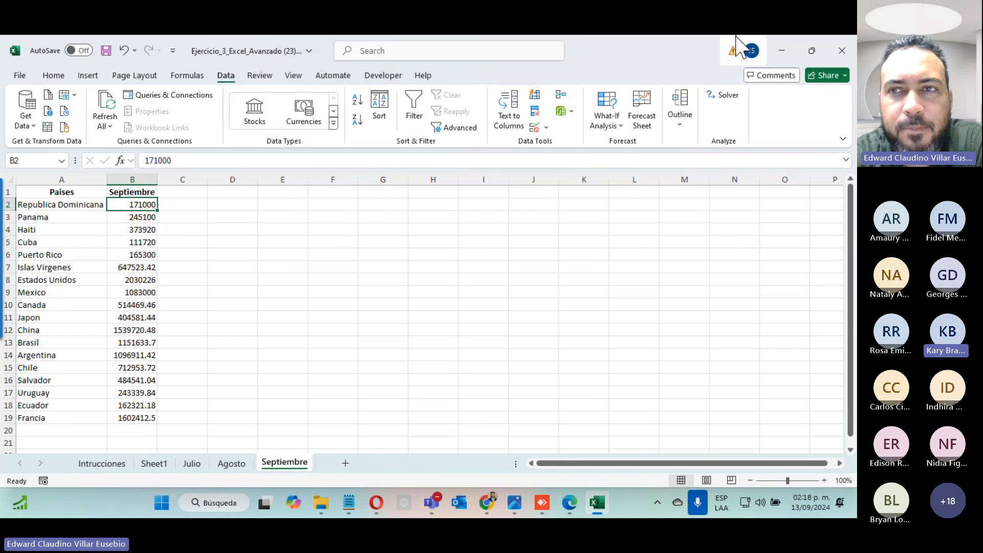
- Check the Unidad 3 activities on the course page in Chrome, and open Actividad 3 Unidad 3 (2).xlsx briefly before closing it
left_click(779, 51)
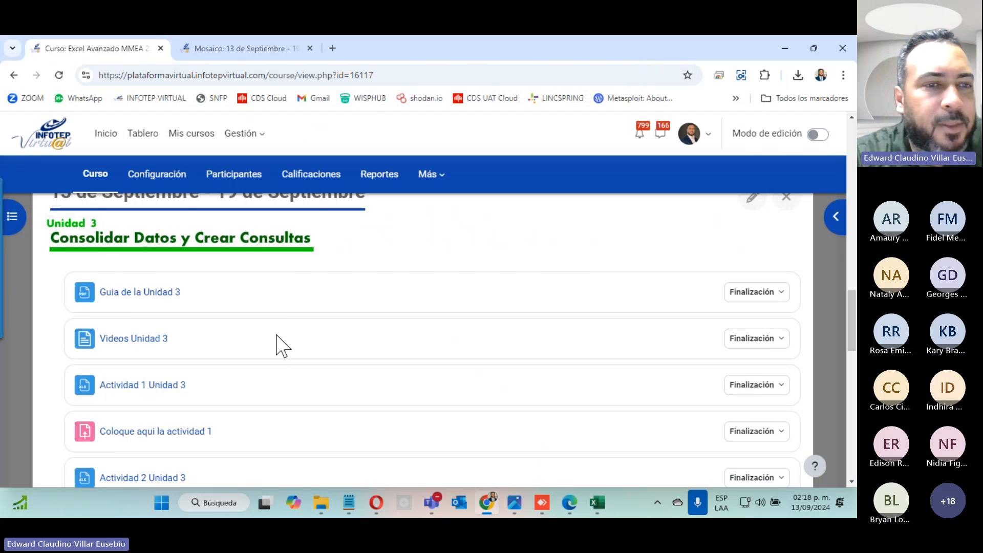
scroll(273, 245, "down", 4)
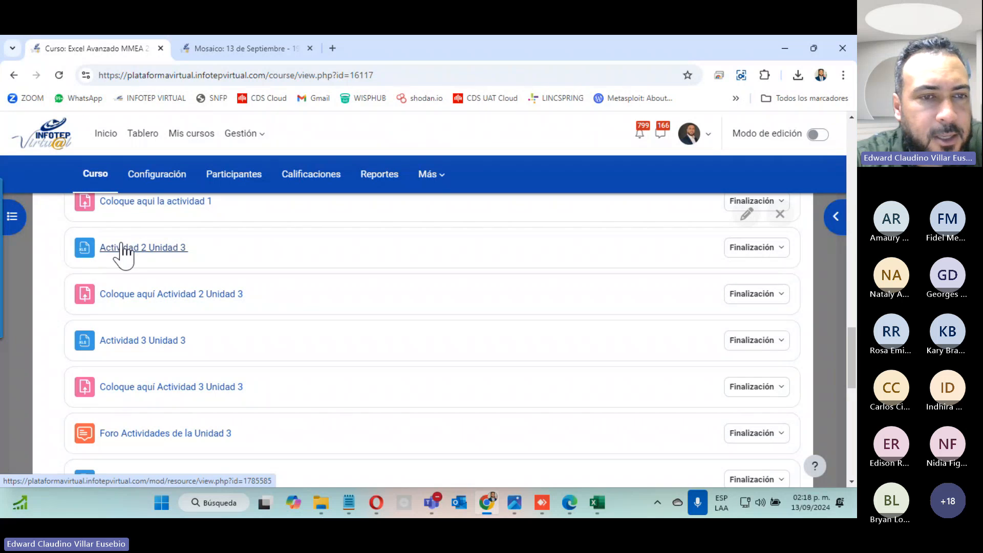
left_click(785, 49)
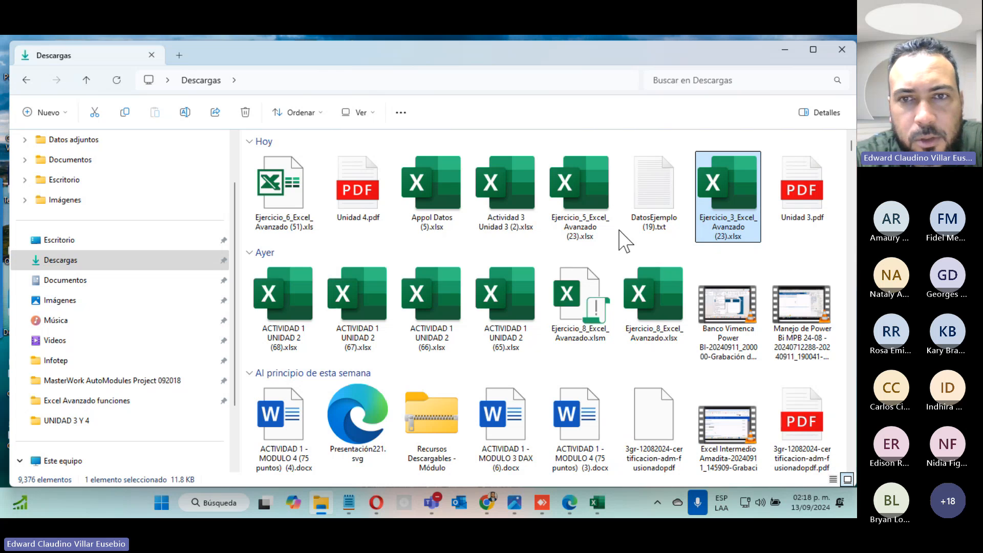
double_click(504, 173)
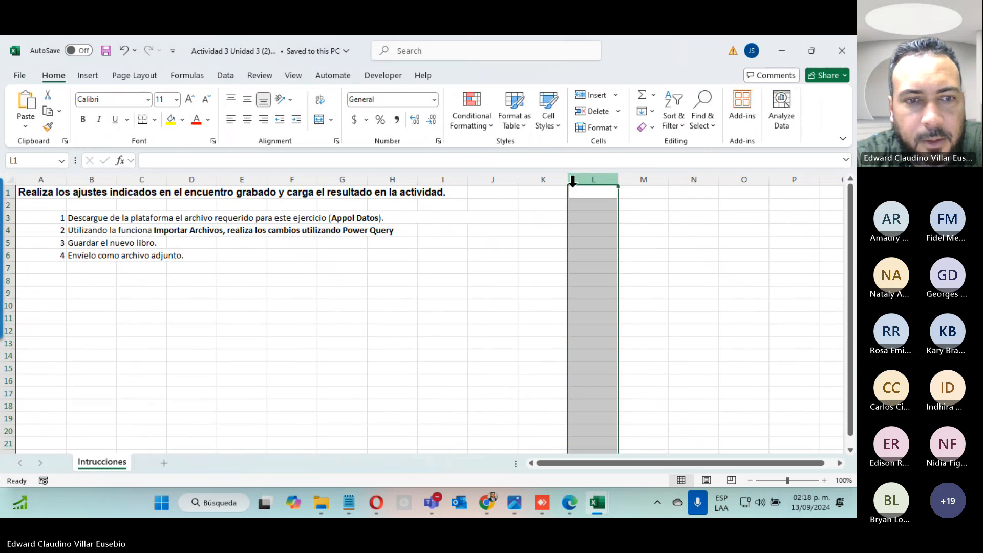
left_click(842, 50)
- Open Ejercicio_5_Excel_Avanzado (23).xlsx from Descargas and switch to its Hoja2 sheet
left_click(782, 50)
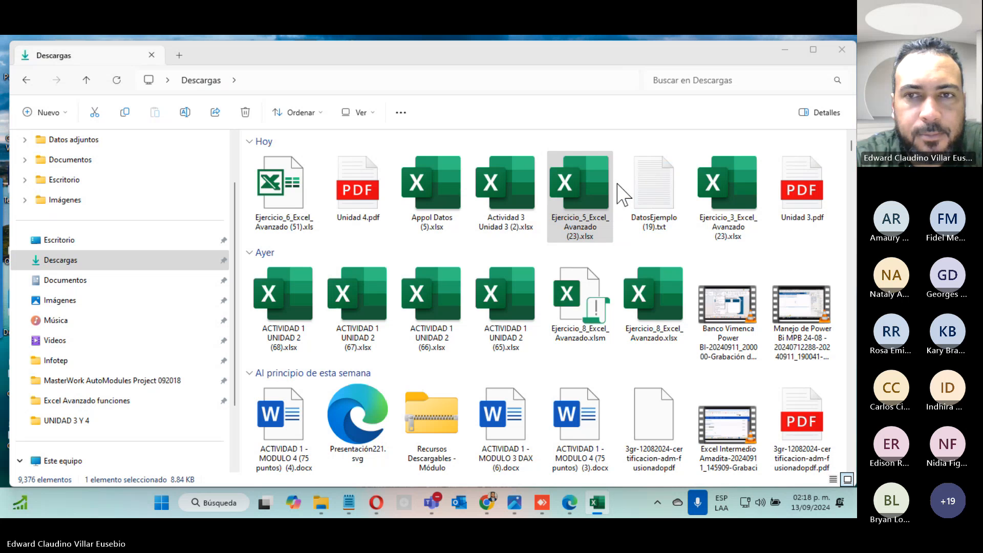
left_click(583, 215)
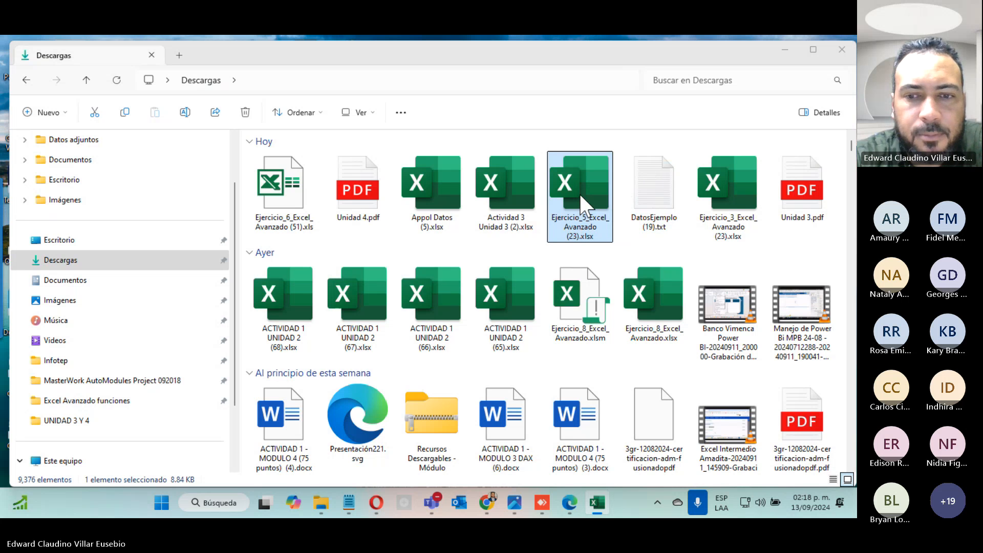
left_click(597, 502)
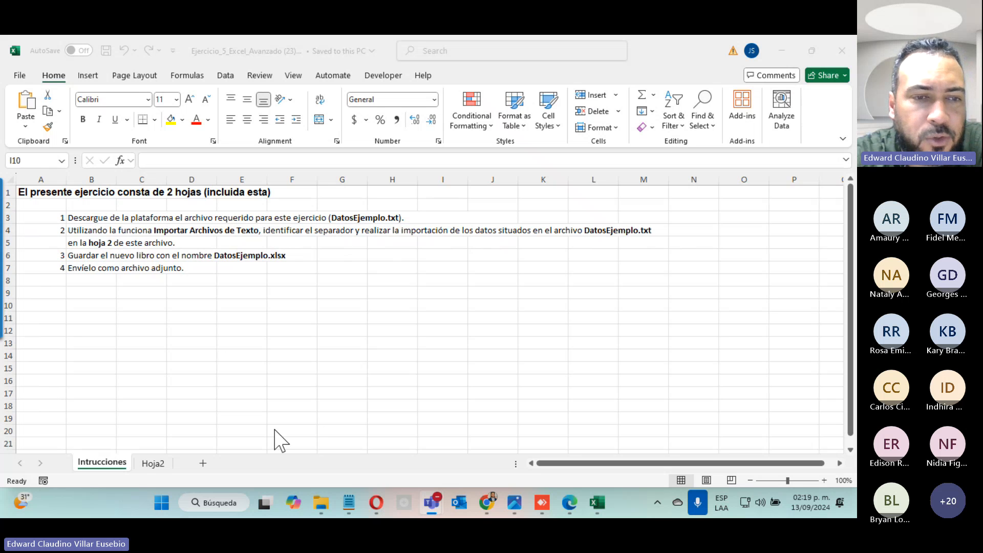
left_click(163, 469)
left_click(163, 464)
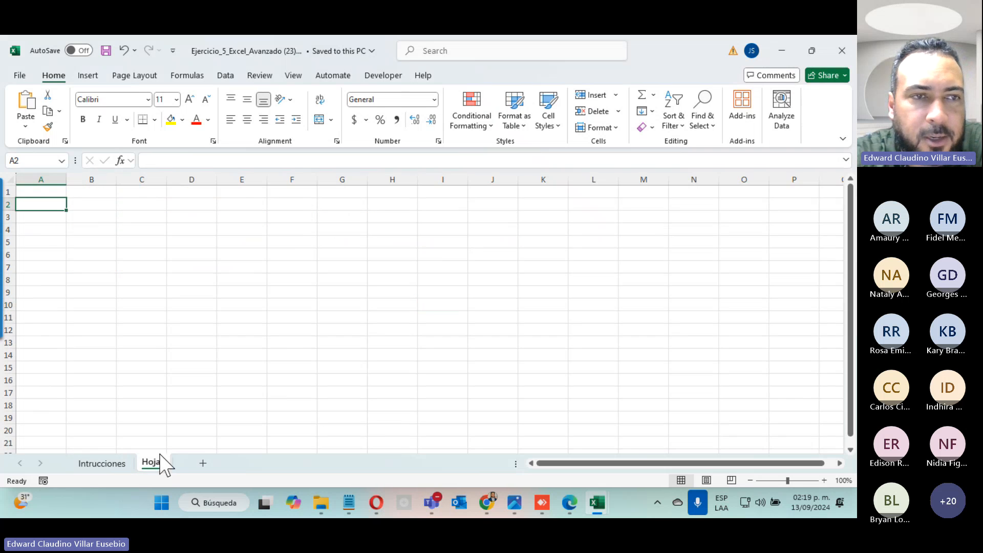
- Switch to the course page in Chrome and open the Datos Ejemplo resource of Unidad 3 in a new tab
left_click(780, 50)
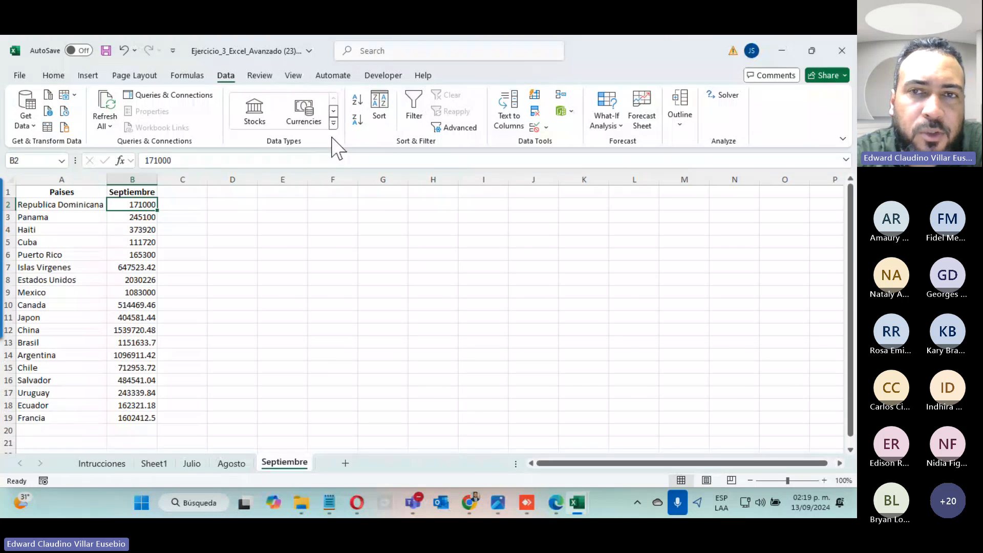
left_click(776, 50)
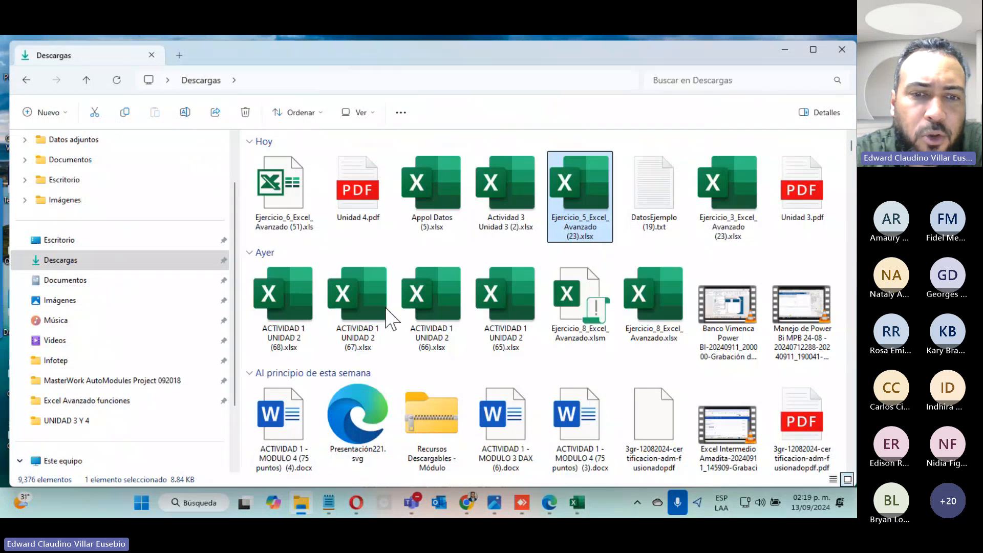
left_click(466, 502)
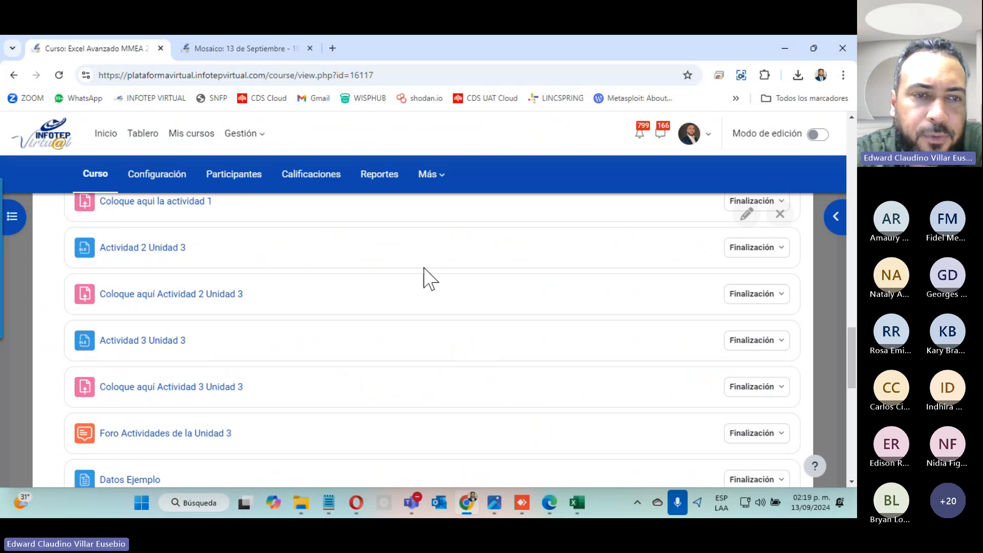
scroll(206, 399, "down", 5)
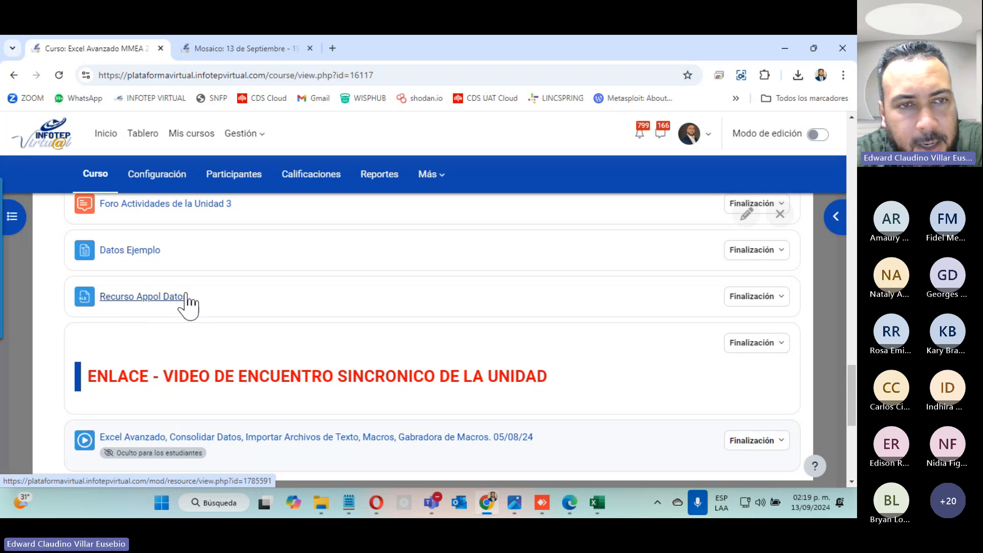
right_click(125, 254)
left_click(153, 264)
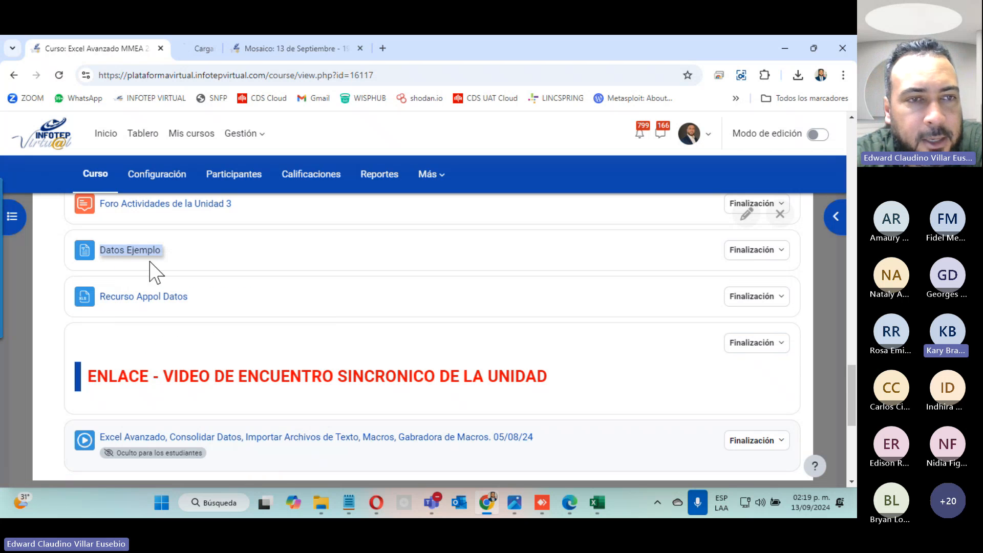
- Mute all participants in the Teams meeting and minimize the meeting window
left_click(823, 325)
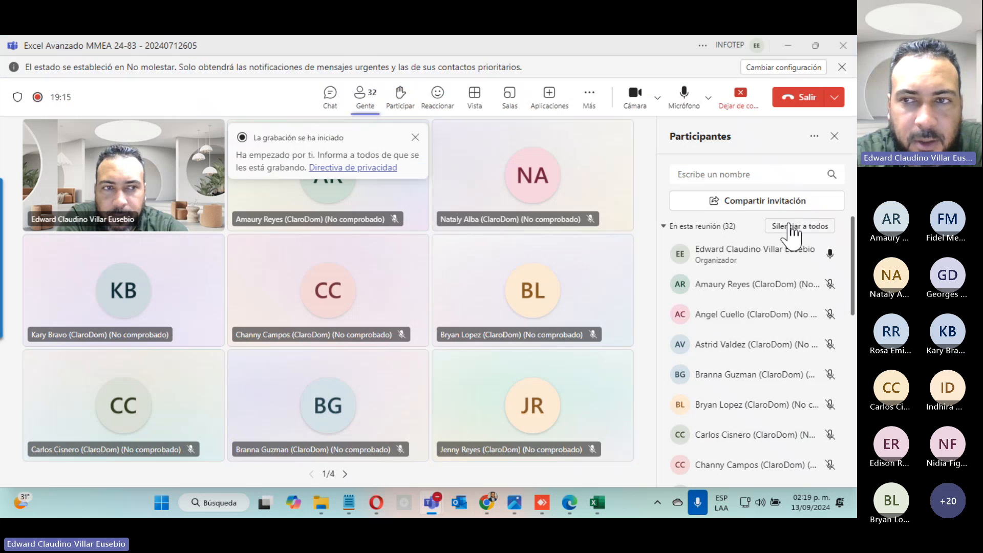
left_click(797, 226)
left_click(497, 287)
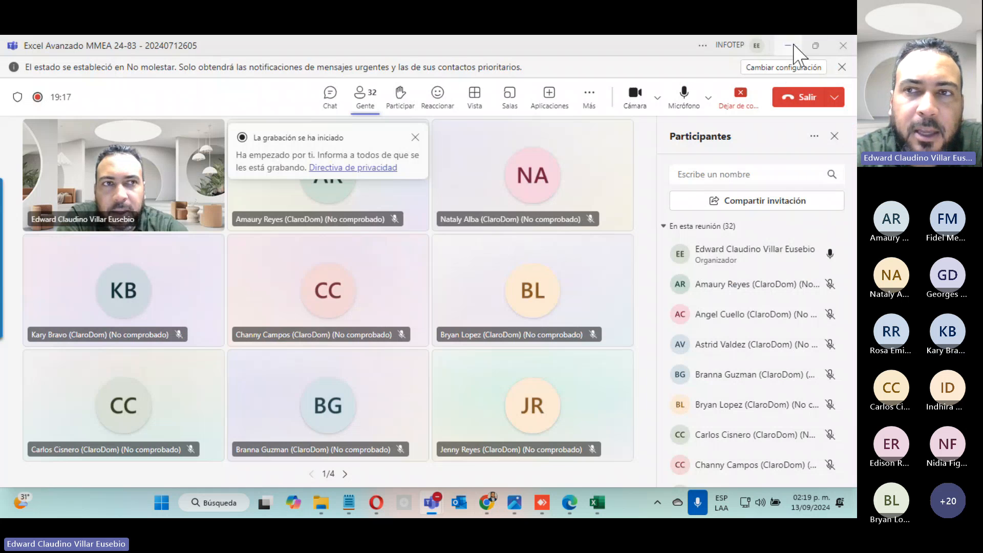
left_click(788, 46)
- Look over the DatosEjemplo.txt text in its browser tab, and choose to save the Datos Ejemplo link from the course page
left_click(207, 49)
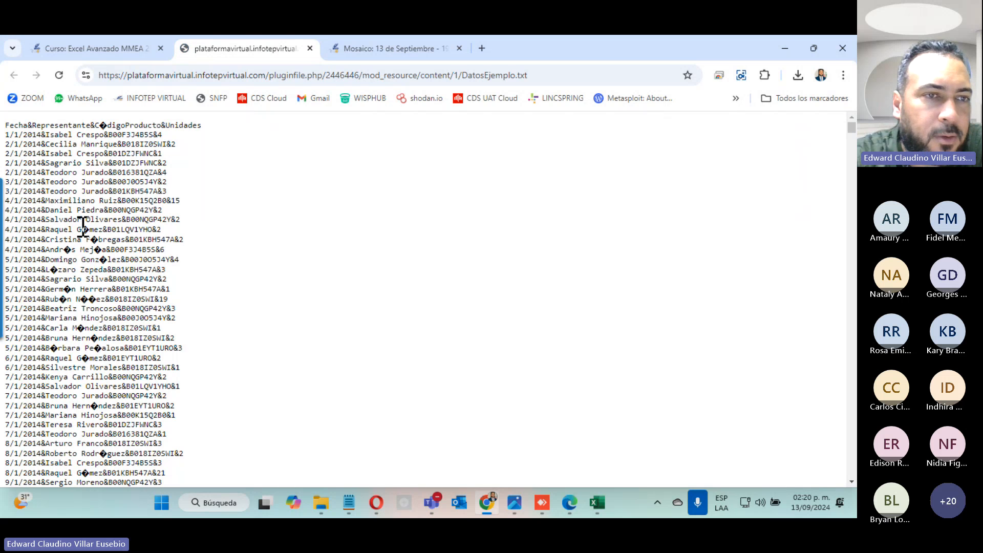
left_click_drag(83, 228, 90, 308)
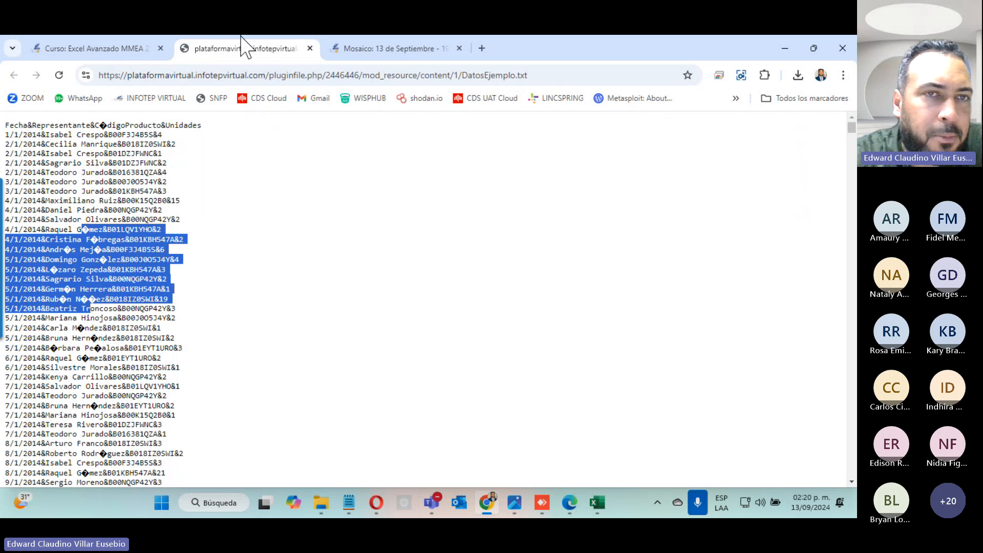
left_click(105, 41)
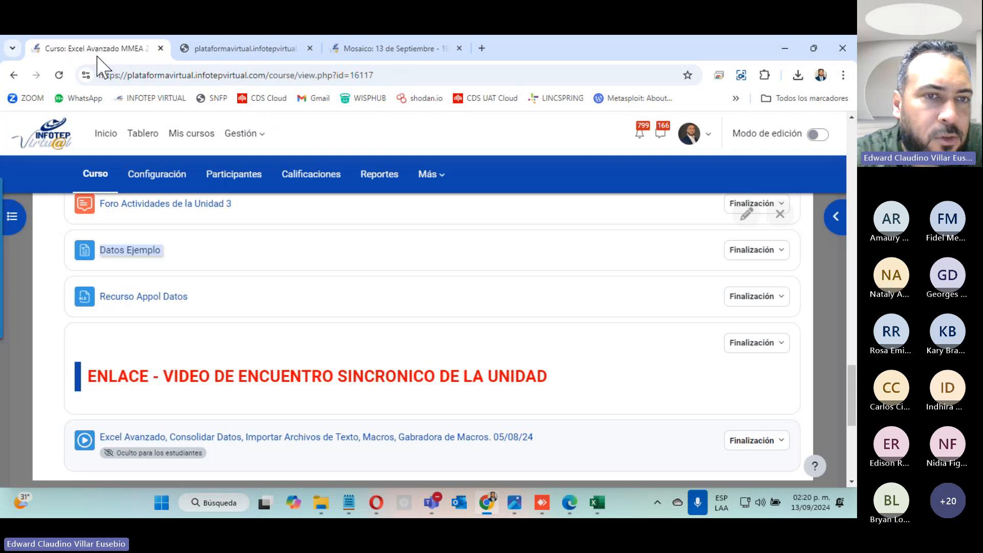
right_click(121, 251)
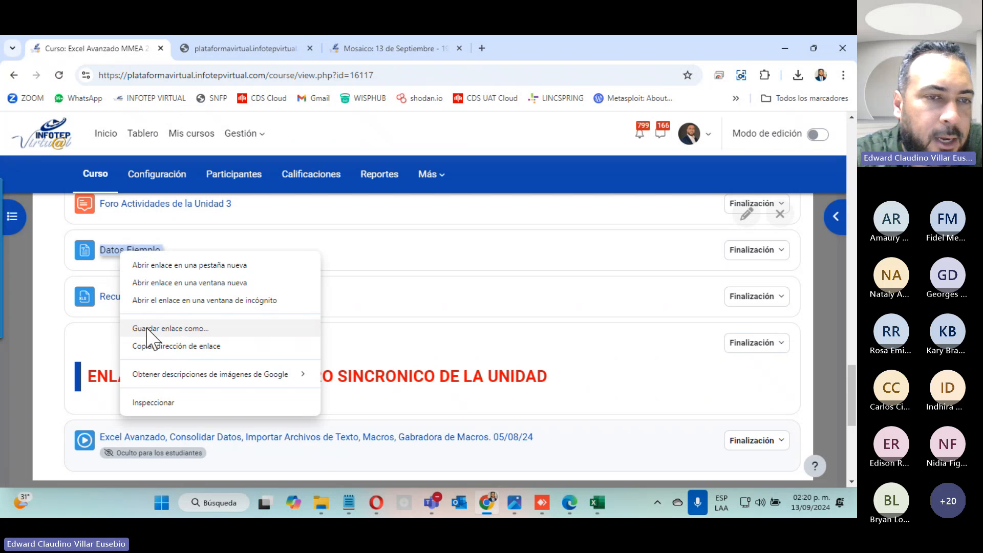
left_click(205, 329)
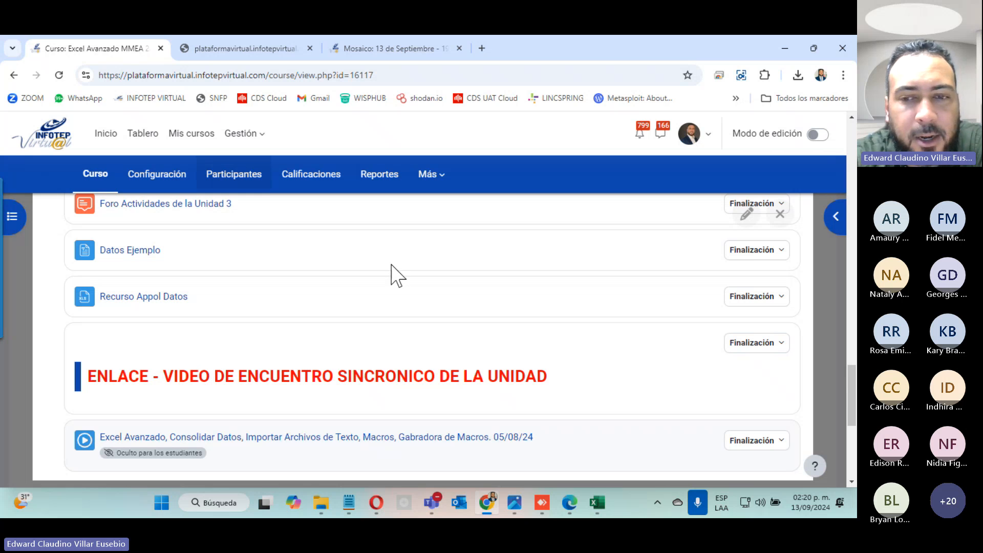
- Return to the Ejercicio_5_Excel_Avanzado (23) workbook and select cell A1 of Hoja2 as the starting point for the data import
left_click(601, 507)
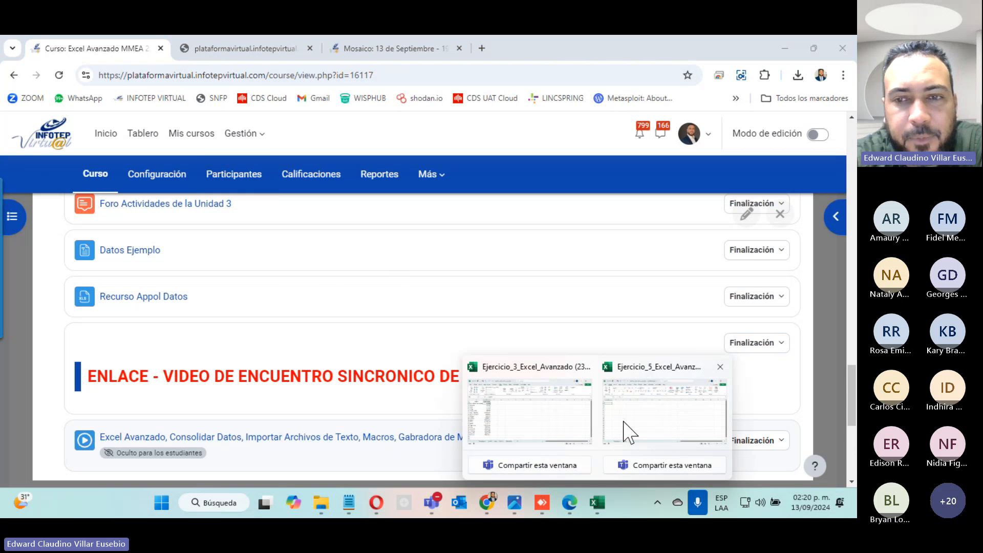
left_click(629, 433)
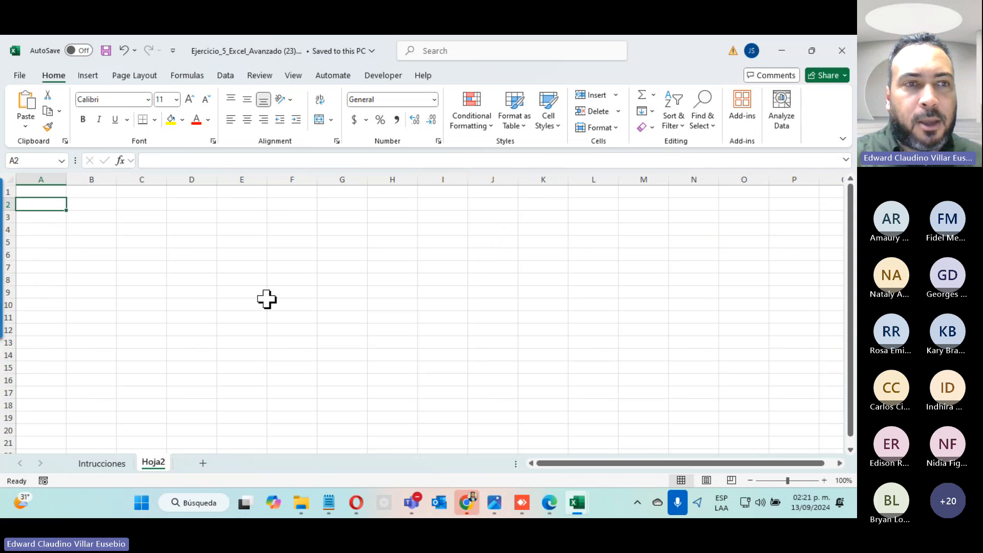
left_click(50, 192)
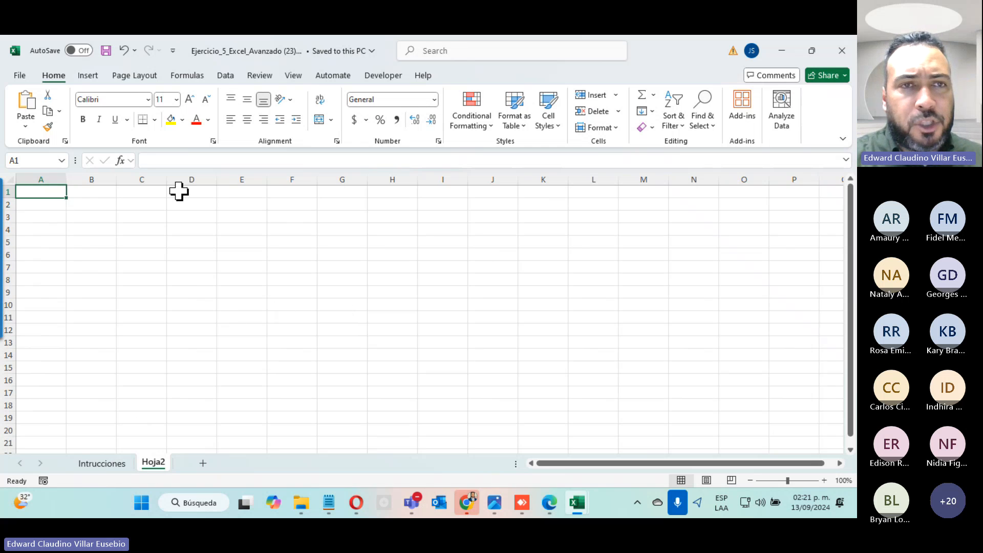
left_click(225, 77)
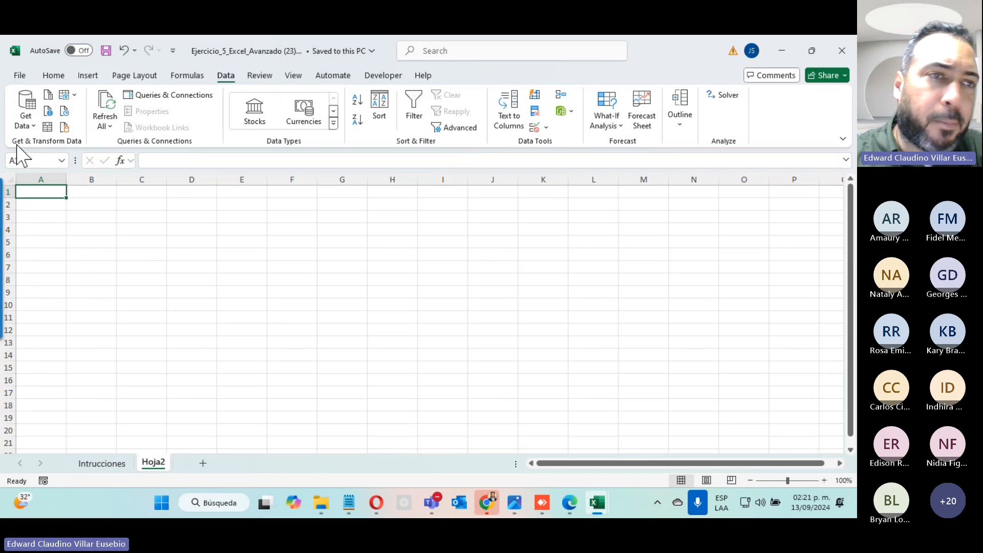
left_click(27, 122)
mouse_move(67, 145)
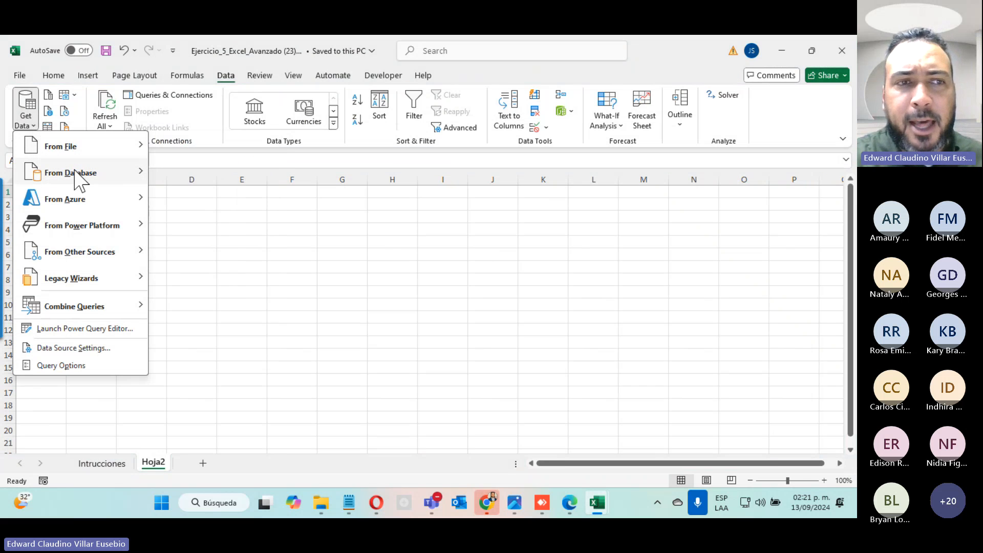
mouse_move(94, 199)
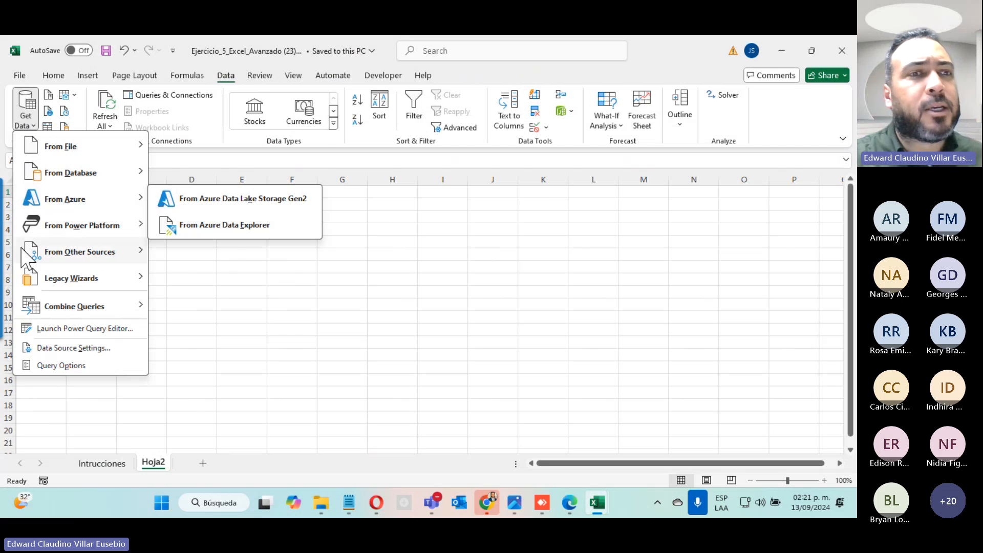
mouse_move(43, 260)
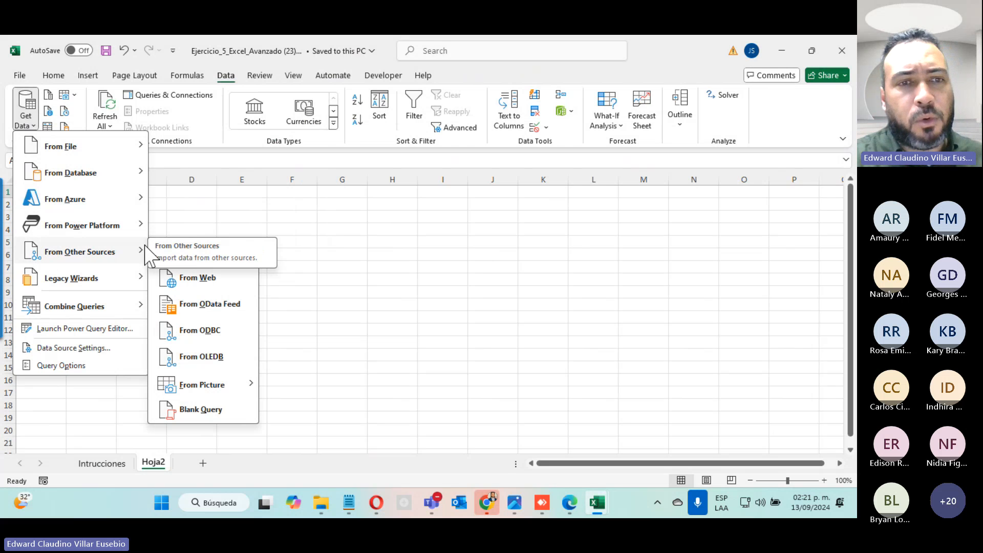
left_click(754, 424)
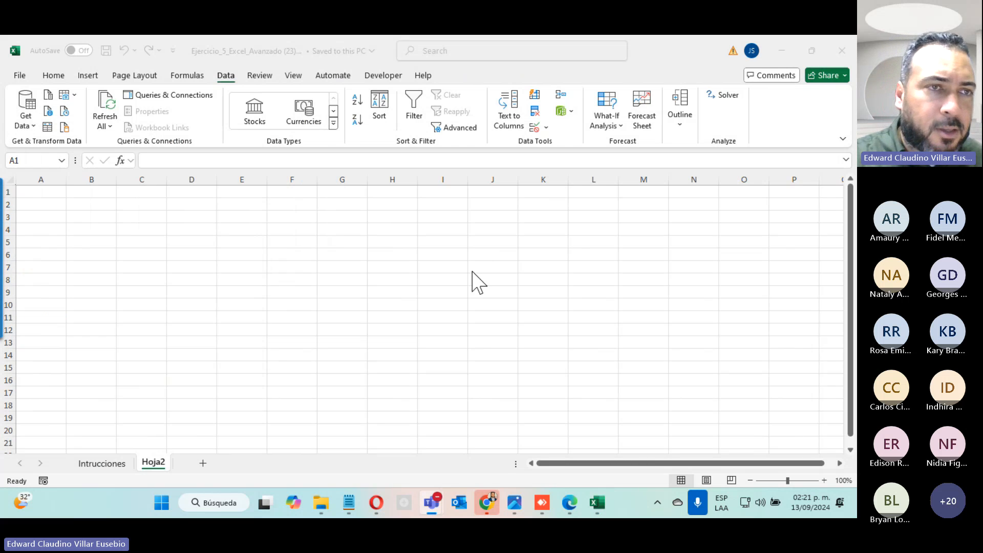
- Start a Text/CSV import of DatosEjemplo (19).txt from the Downloads folder and bring up its data preview
left_click(28, 121)
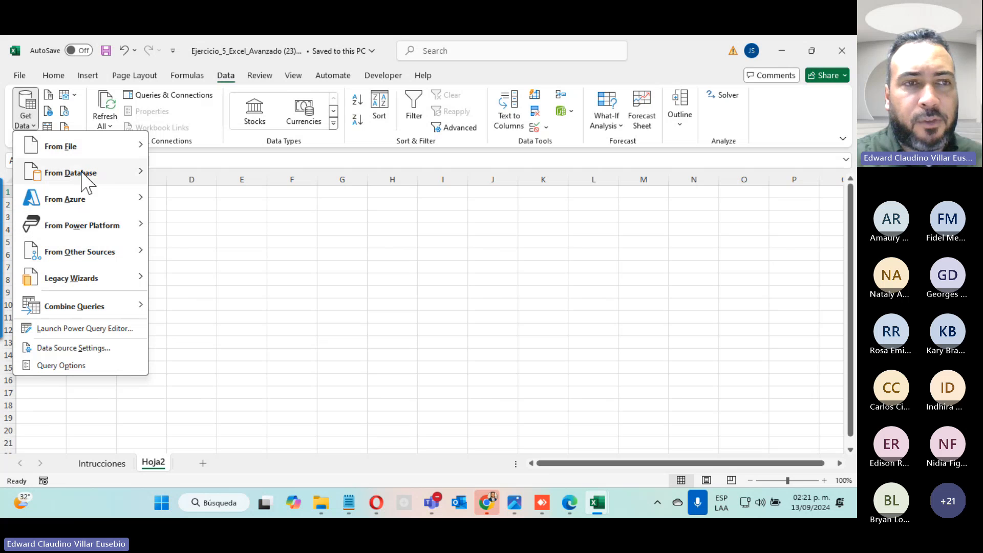
mouse_move(54, 279)
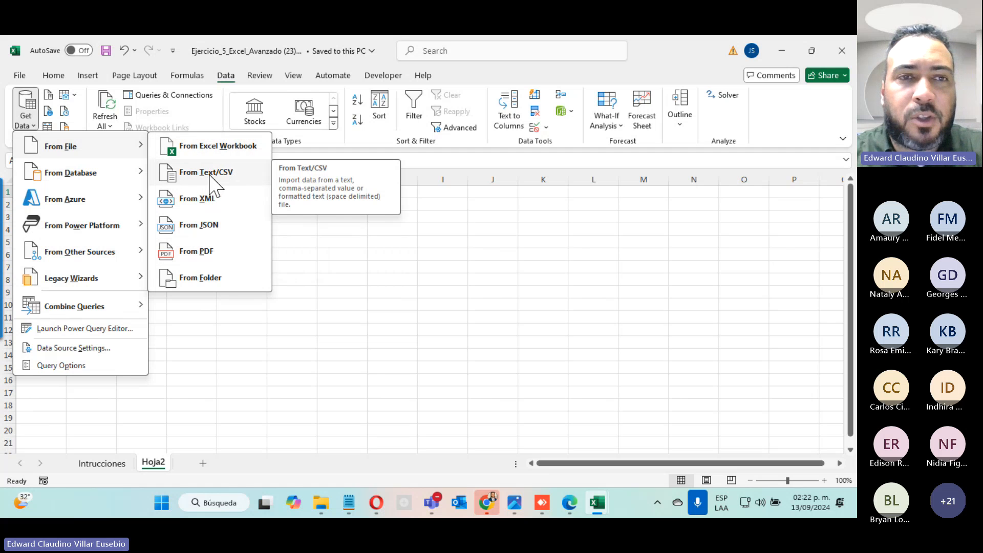
left_click(198, 179)
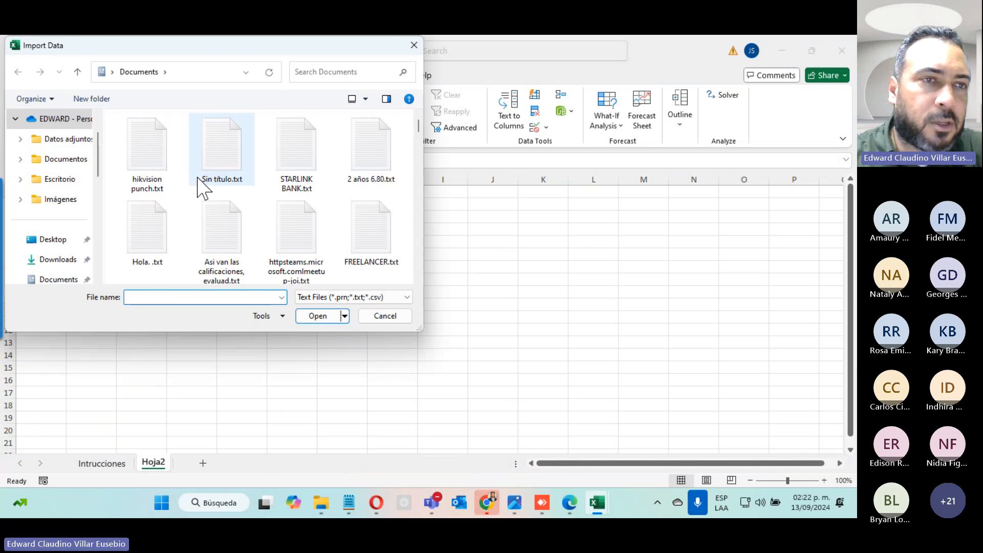
left_click(59, 261)
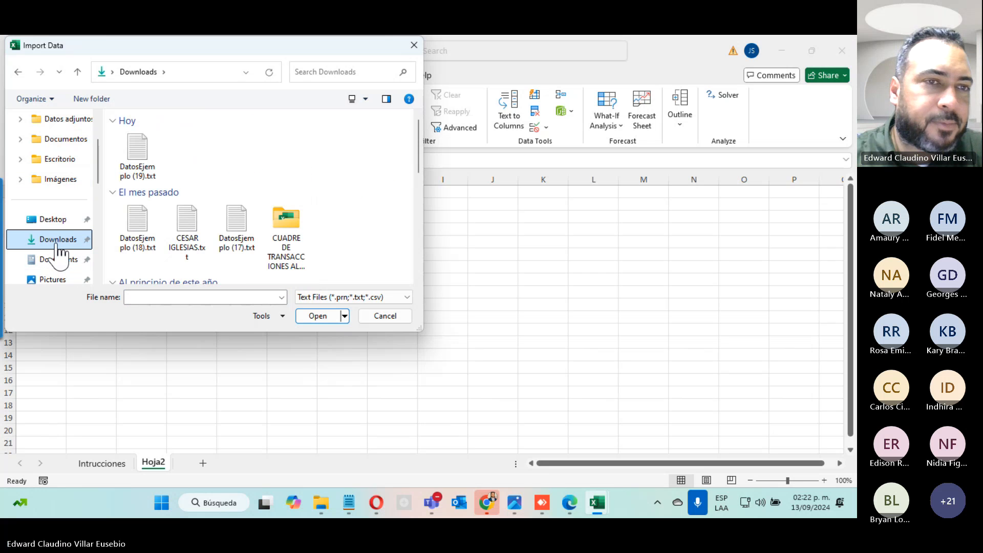
double_click(146, 156)
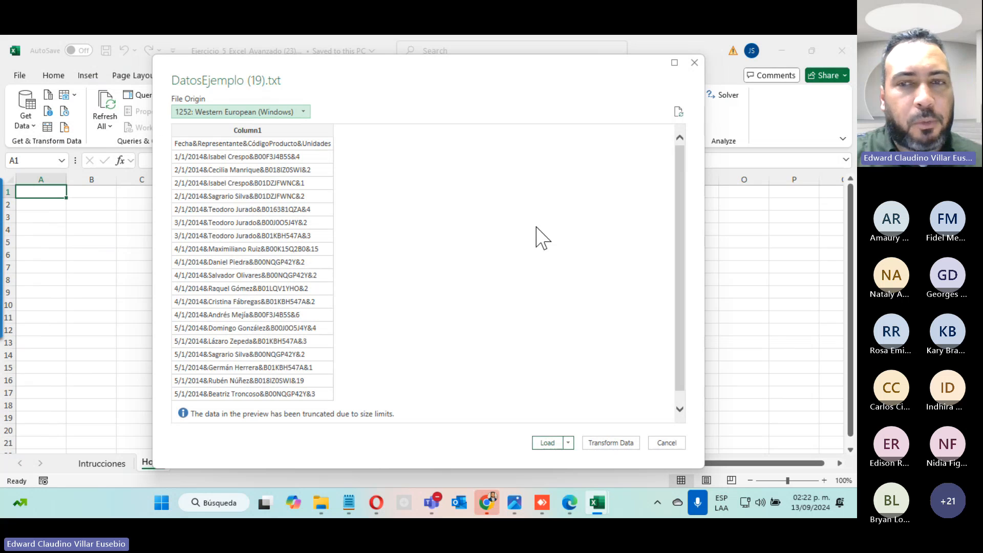
left_click(792, 322)
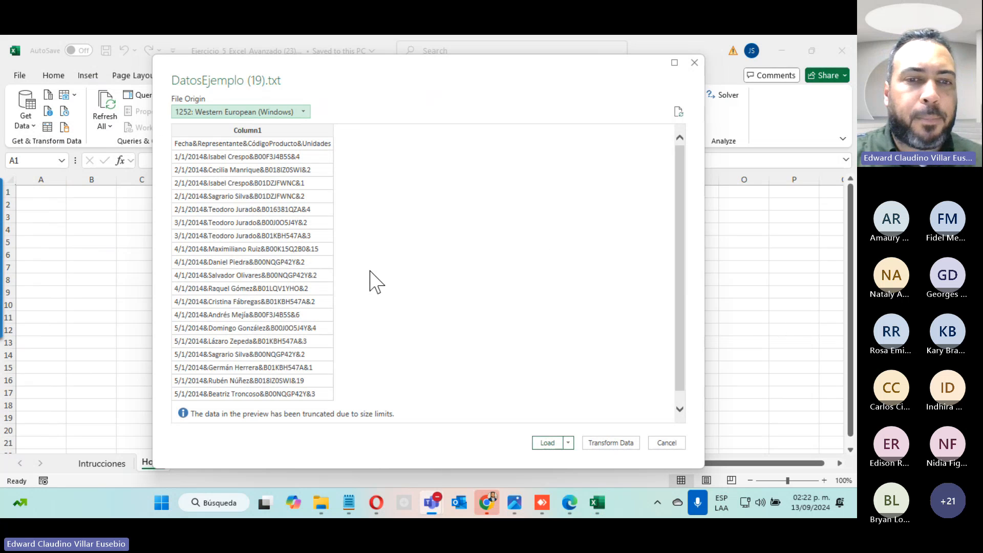
- Open DatosEjemplo (19).txt from Descargas in Notepad and enlarge its text to 390%
left_click(321, 505)
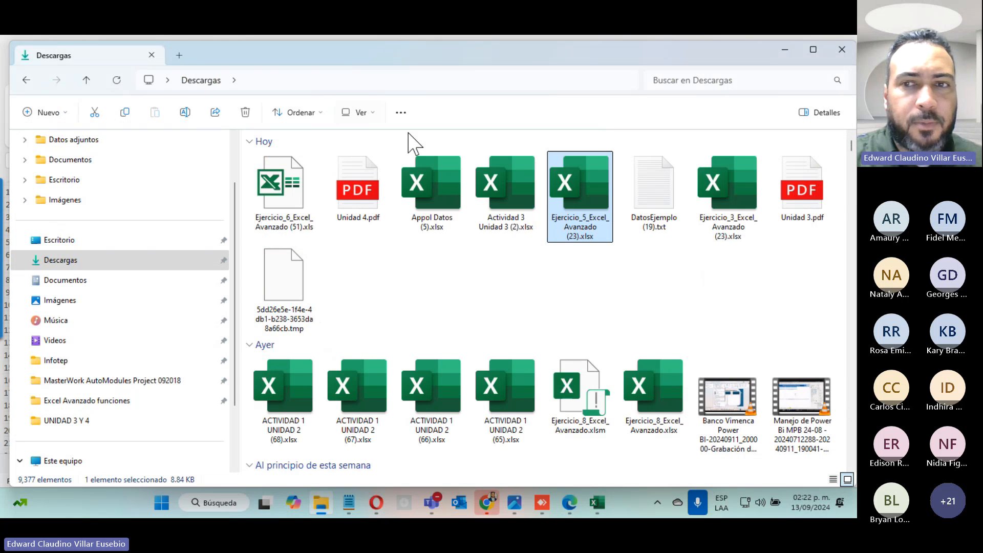
double_click(646, 196)
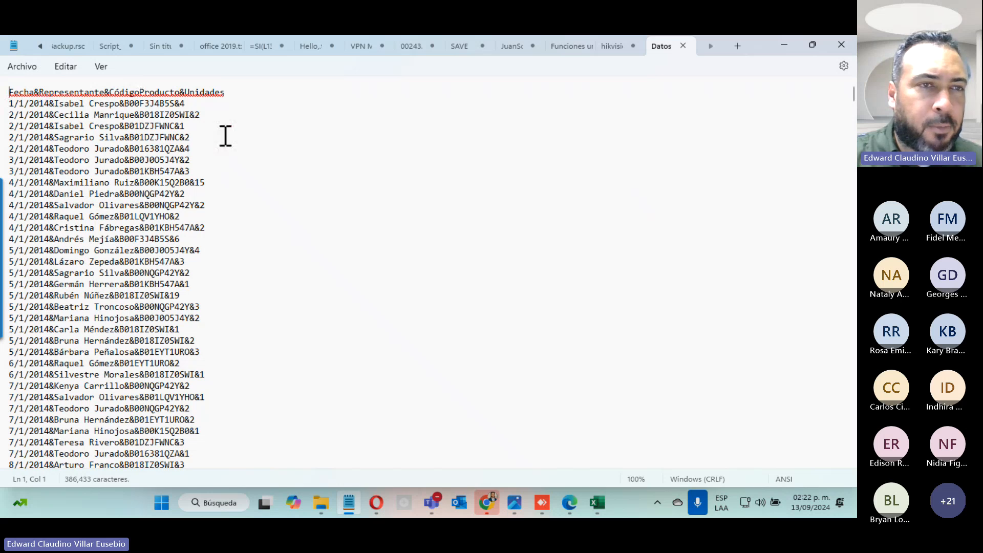
scroll(243, 237, "up", 20, "ctrl")
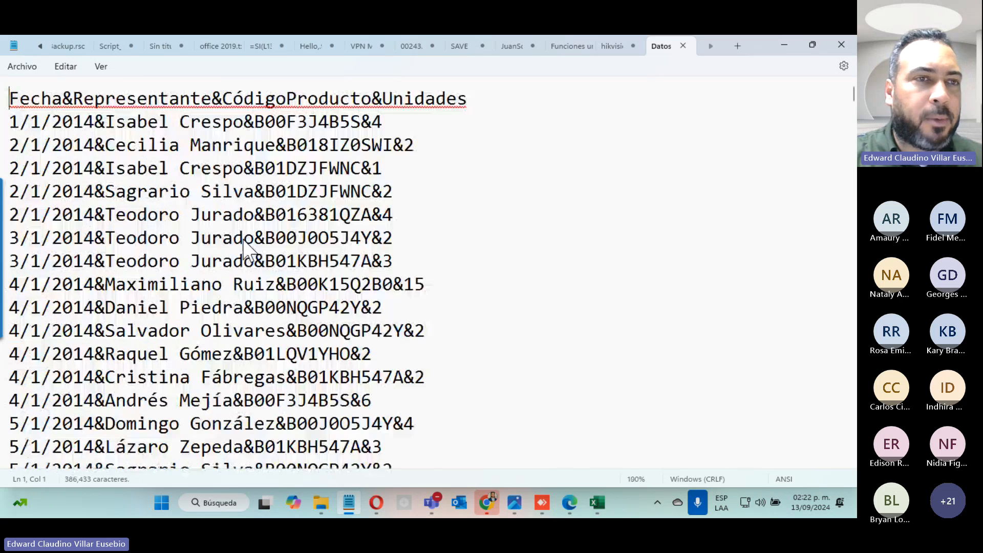
scroll(249, 247, "up", 4, "ctrl")
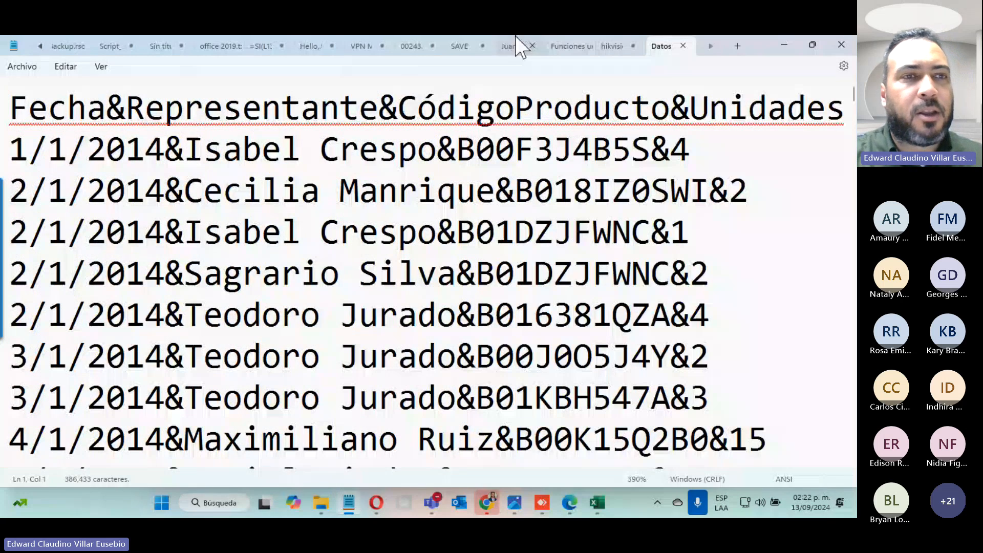
- Examine the Fecha and Representante fields in the header line and the date in the first record of the text file
left_click_drag(13, 108, 506, 115)
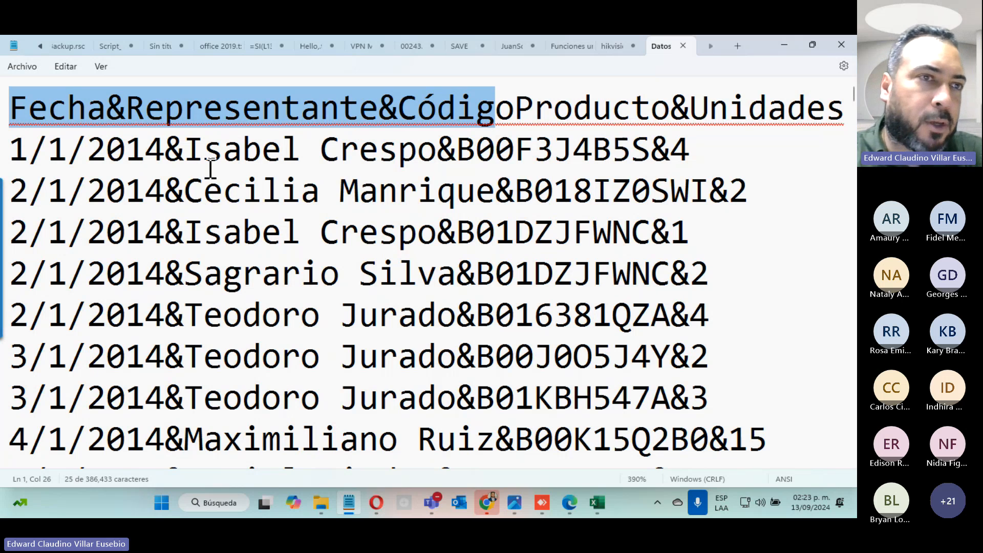
left_click(88, 151)
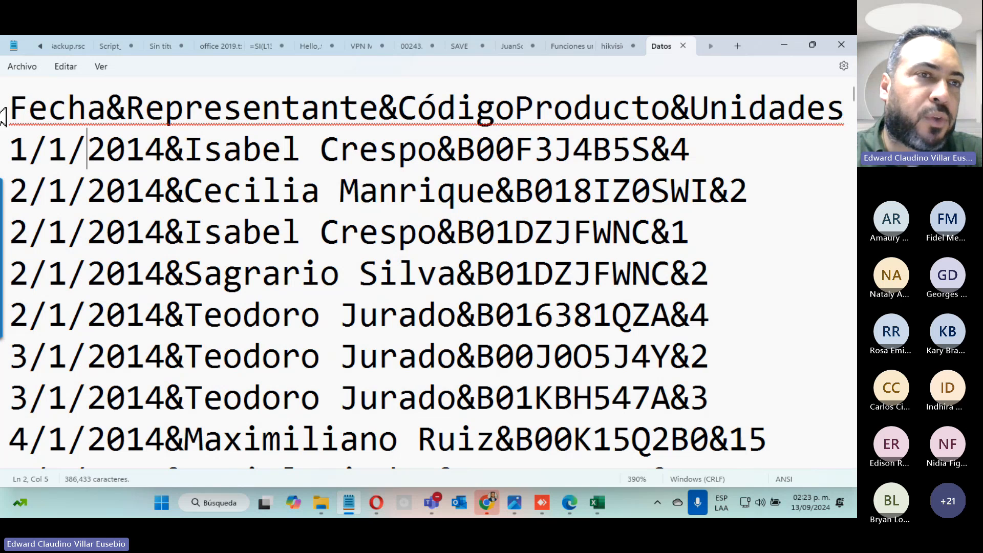
left_click_drag(17, 108, 108, 120)
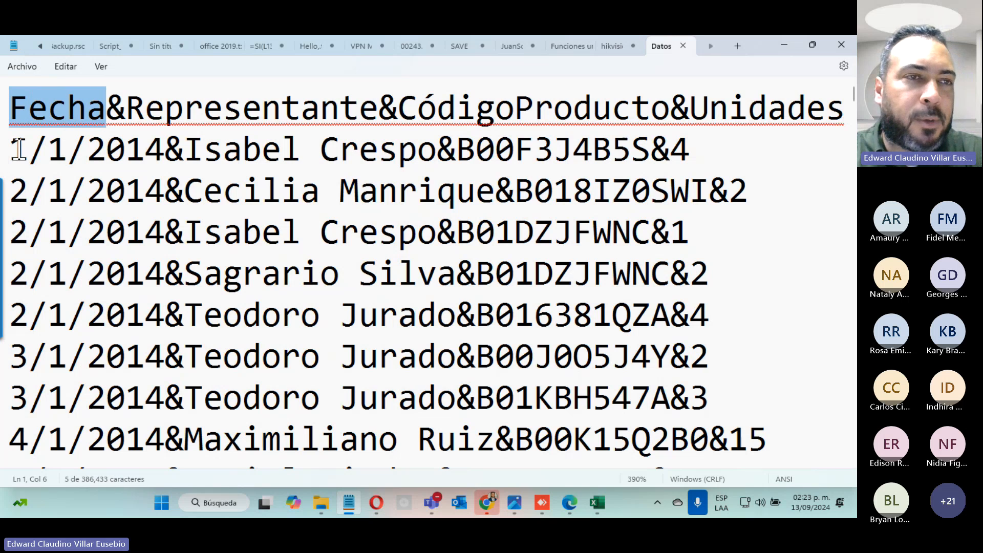
left_click_drag(19, 149, 163, 163)
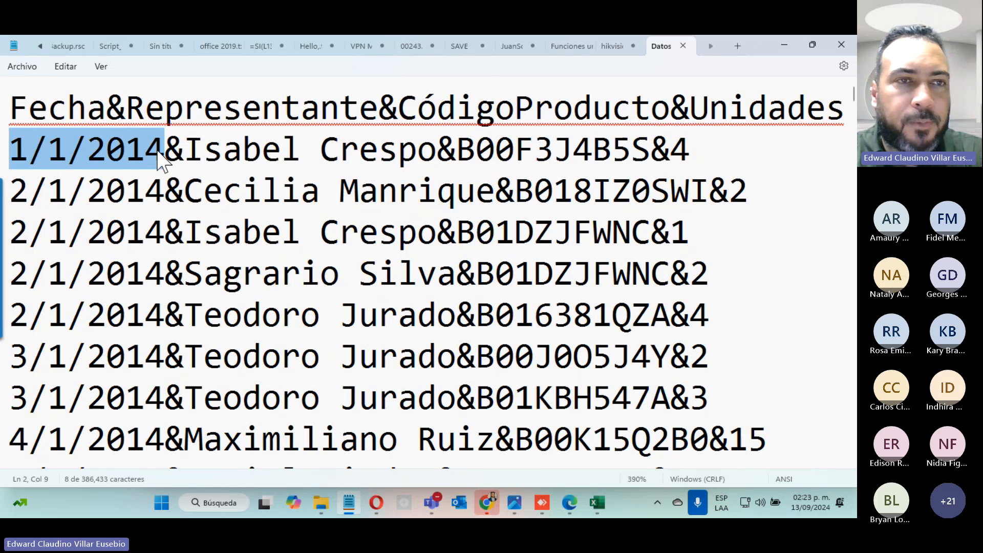
left_click_drag(126, 107, 378, 127)
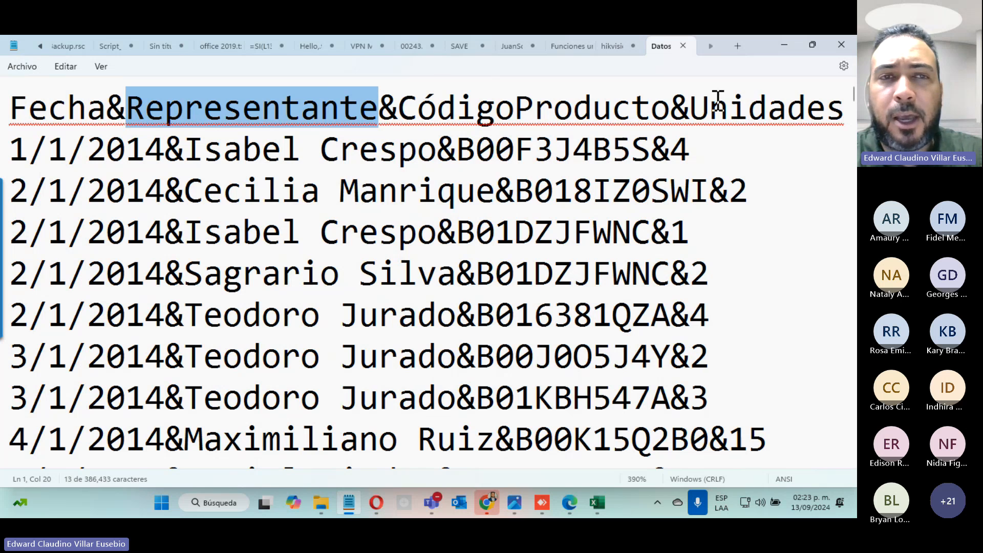
- Examine the & characters that separate the fields in the header line and in the first record
left_click_drag(114, 108, 126, 109)
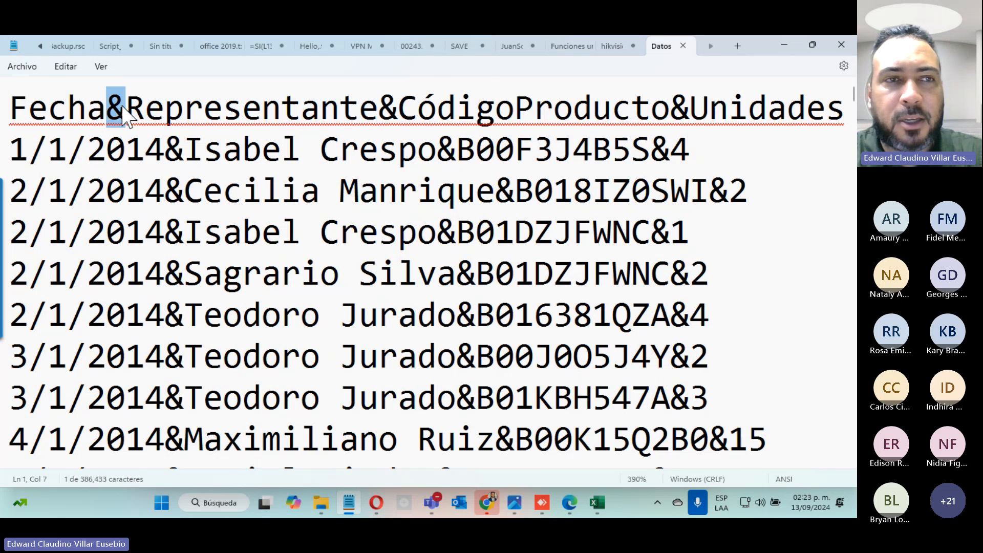
left_click_drag(380, 109, 398, 109)
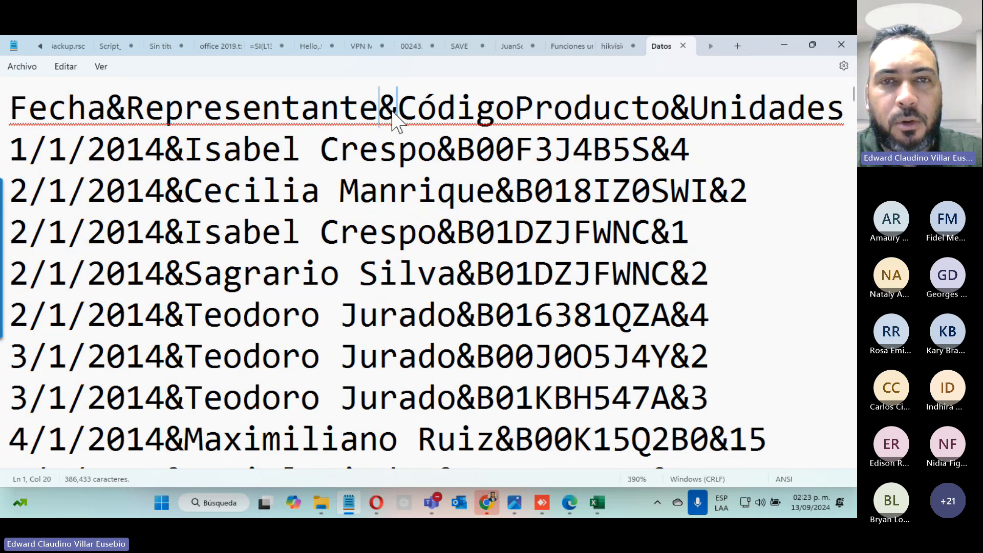
left_click_drag(668, 109, 690, 110)
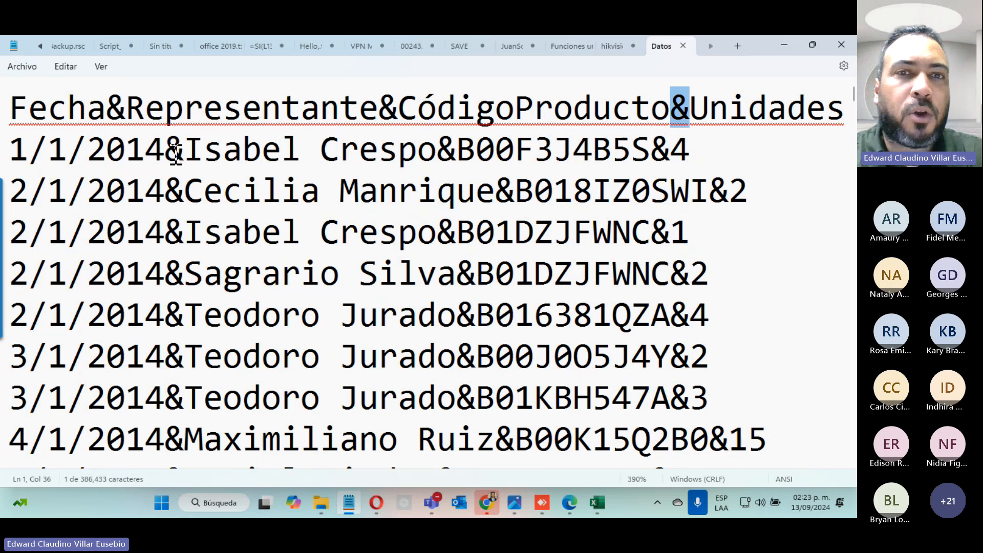
left_click_drag(438, 152, 457, 152)
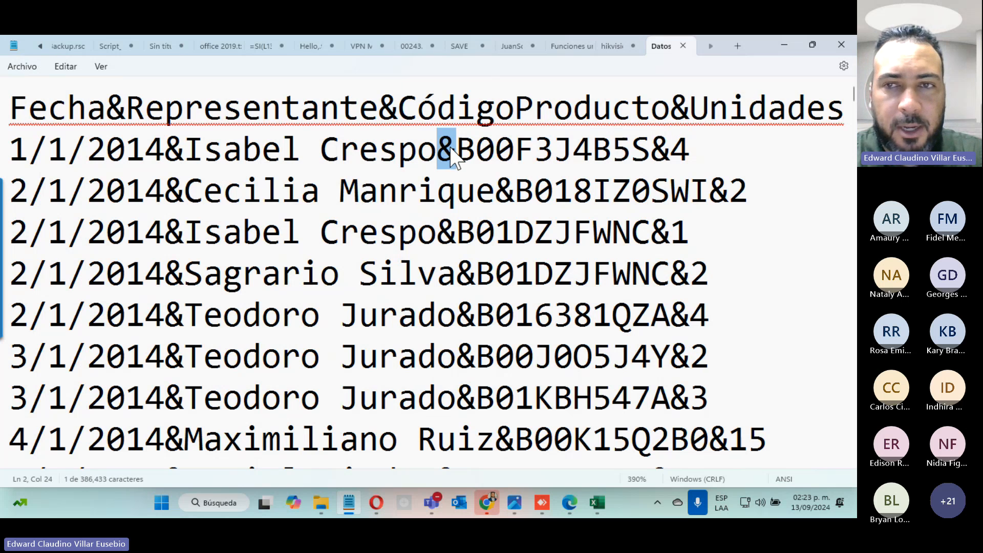
left_click(657, 152)
left_click_drag(657, 152, 669, 154)
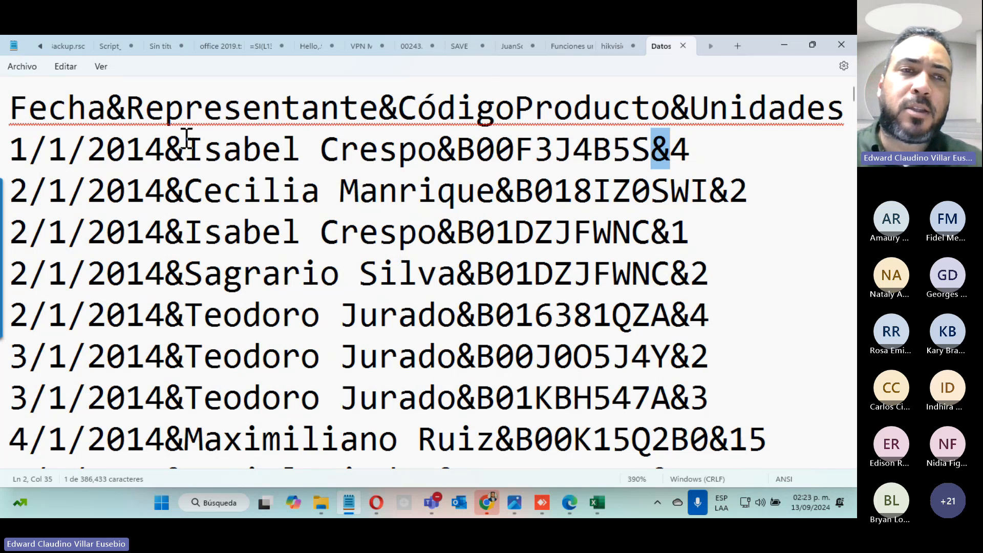
left_click_drag(166, 152, 189, 154)
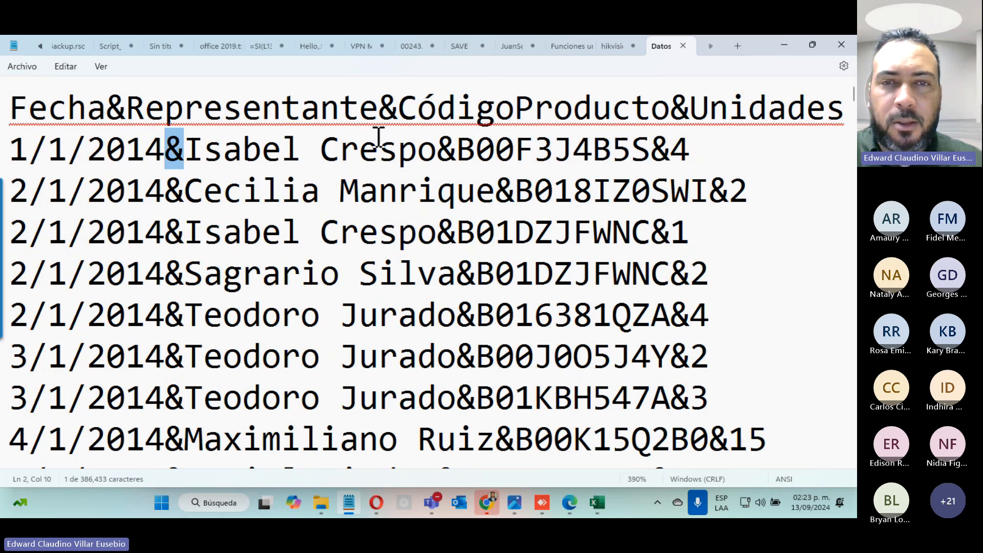
- Return to the Excel import preview, load DatosEjemplo (19).txt without transforming it, and look over the loaded rows
left_click(782, 48)
left_click(812, 48)
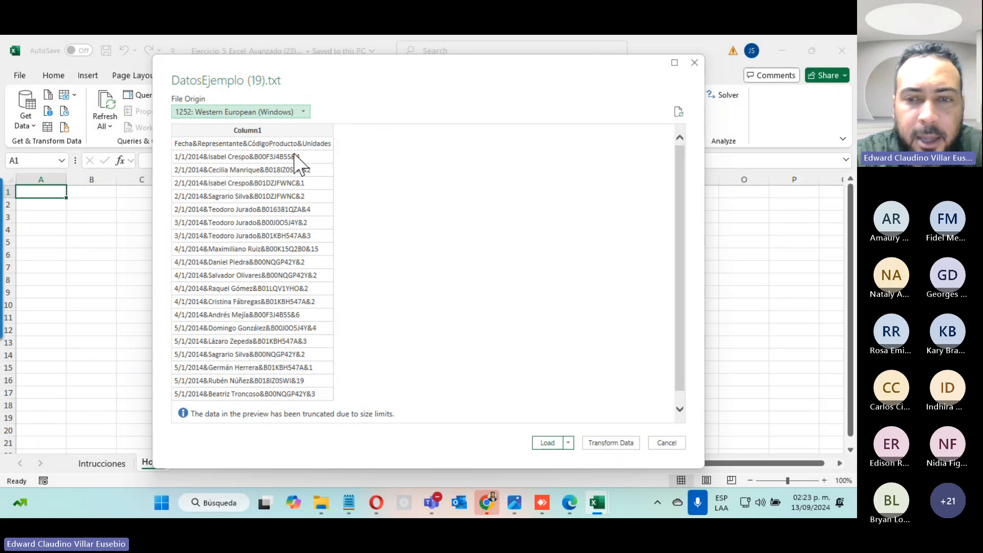
left_click(543, 443)
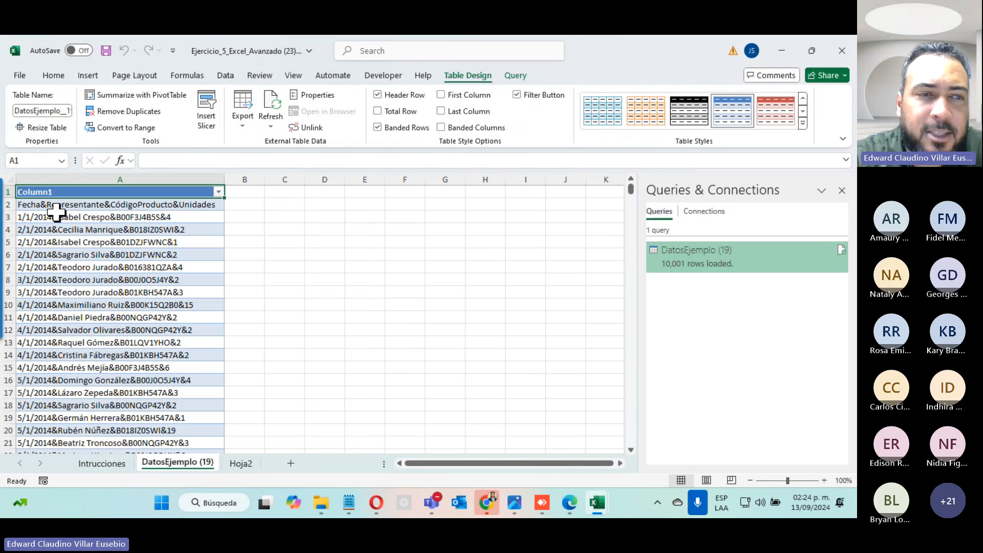
left_click_drag(59, 207, 77, 358)
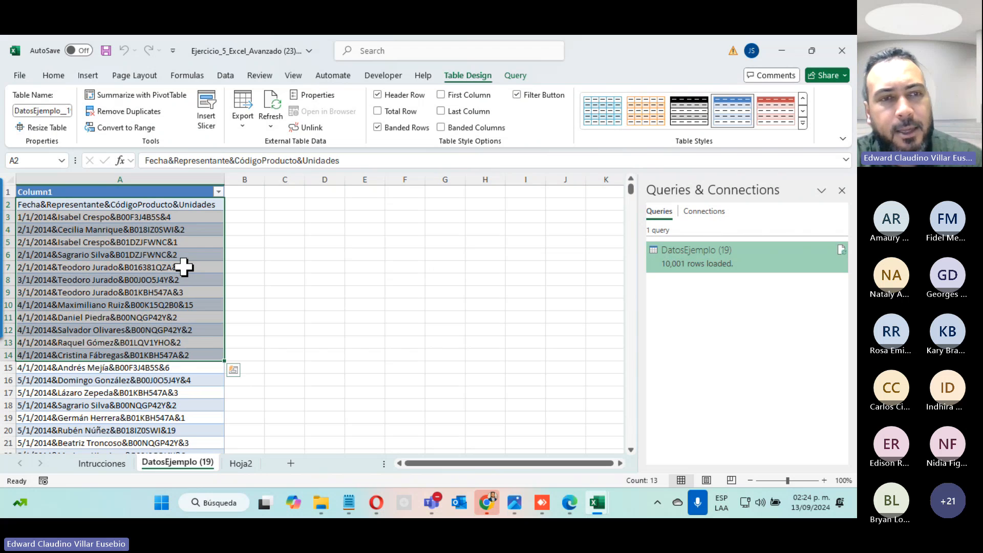
left_click(319, 312)
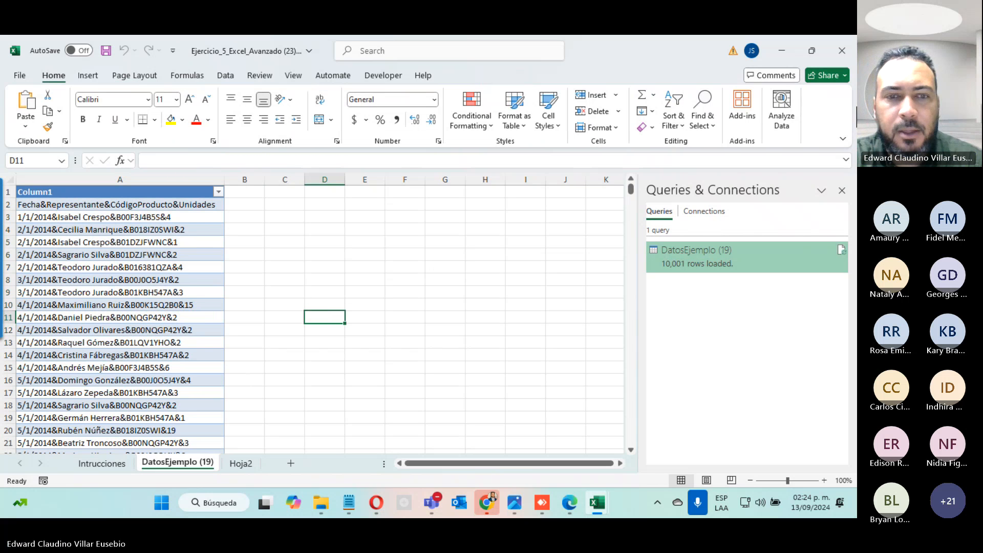
- Permanently delete the DatosEjemplo (19) sheet from the workbook
right_click(177, 461)
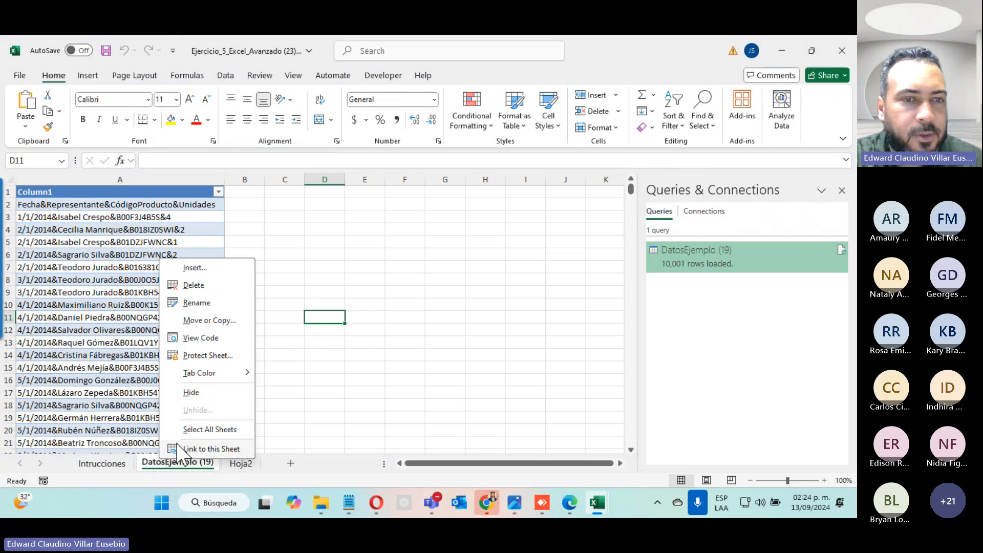
left_click(194, 286)
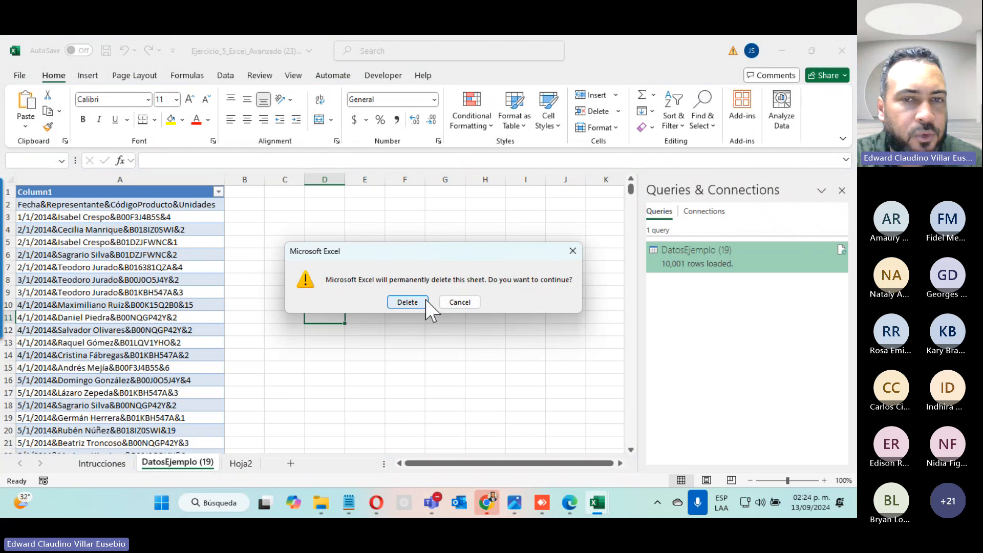
left_click(407, 302)
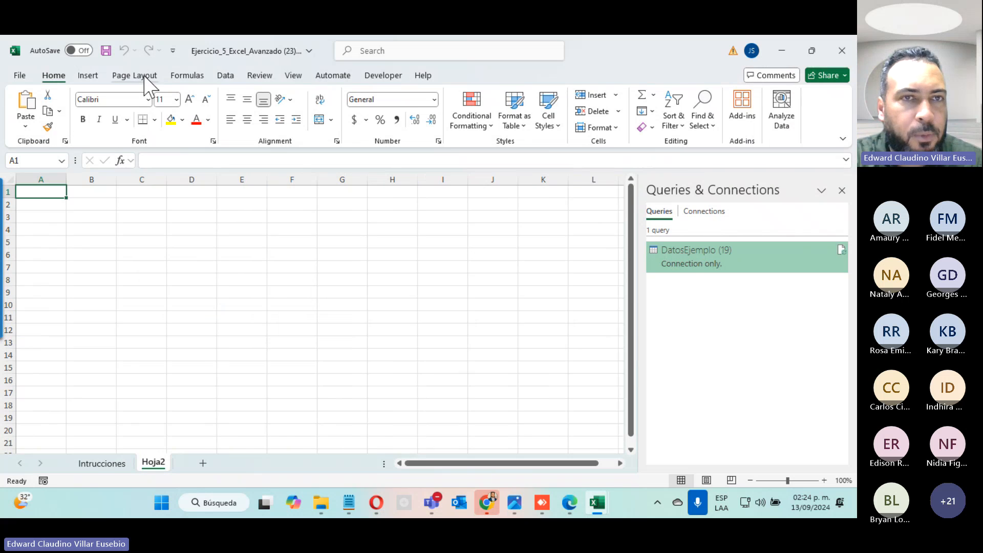
- Import DatosEjemplo (19).txt from the Downloads folder again as Text/CSV and open it for transformation in the Power Query Editor
left_click(228, 77)
left_click(22, 123)
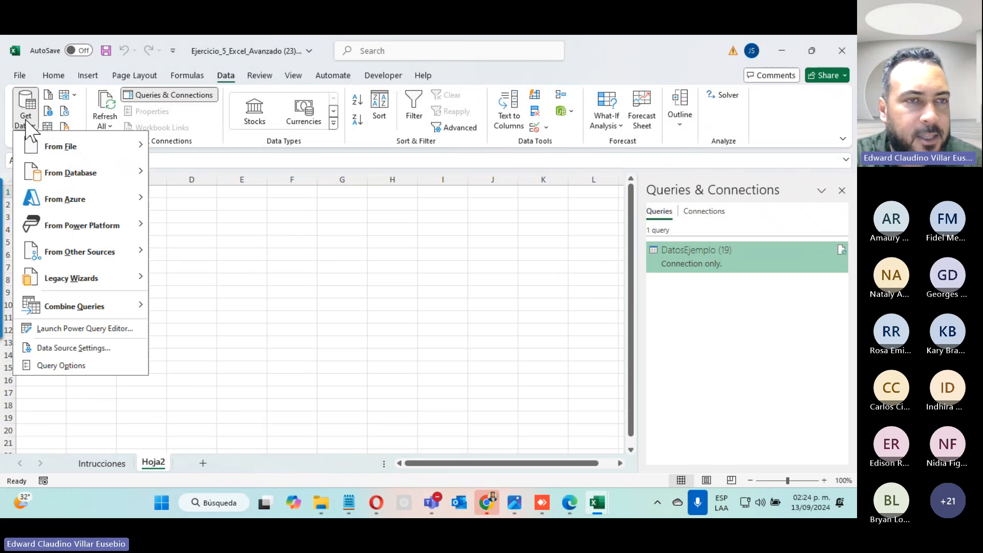
mouse_move(77, 148)
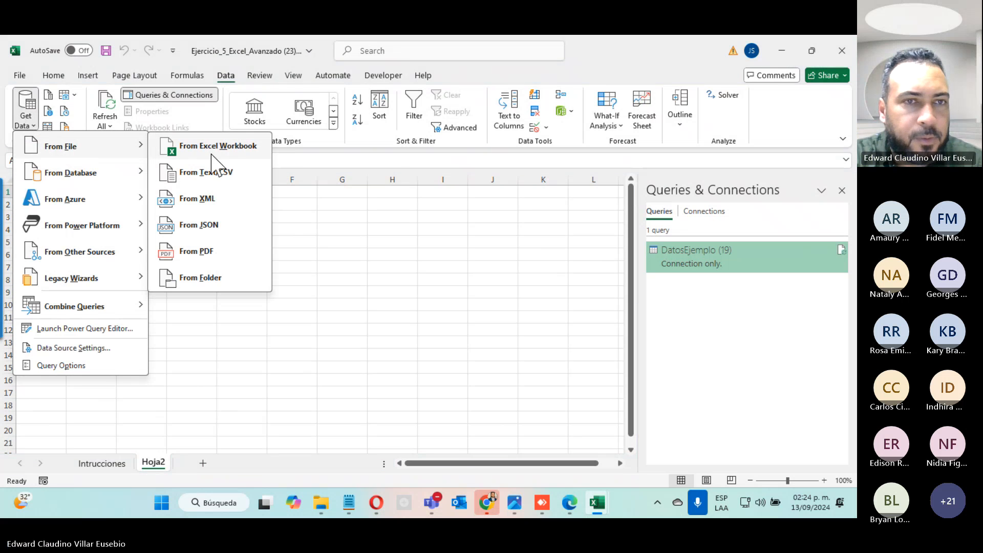
left_click(200, 173)
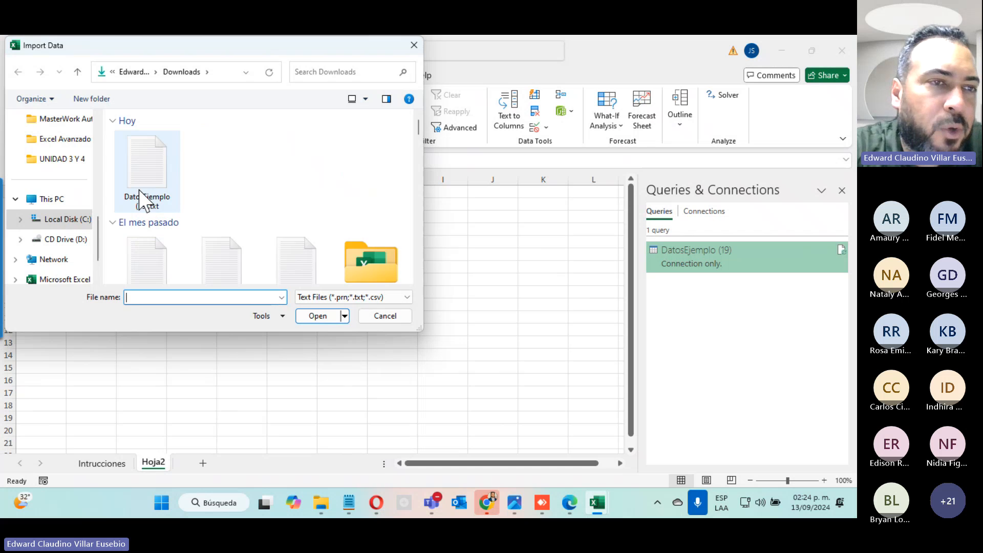
scroll(70, 252, "up", 2)
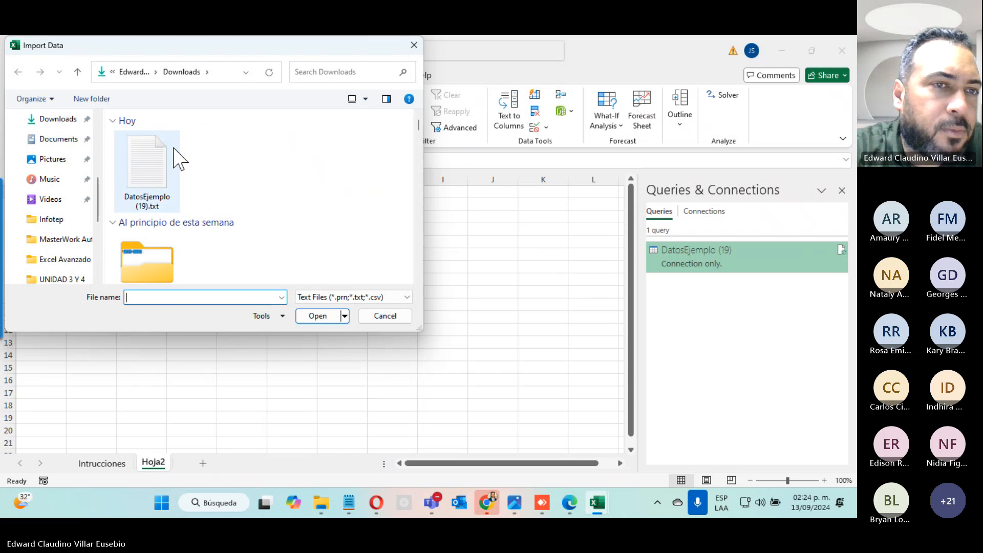
double_click(158, 164)
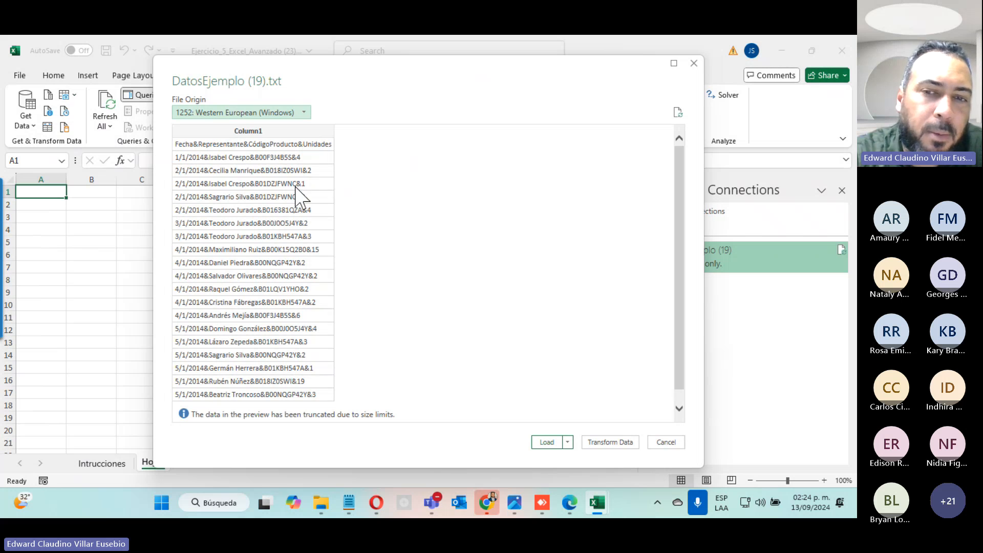
left_click(617, 443)
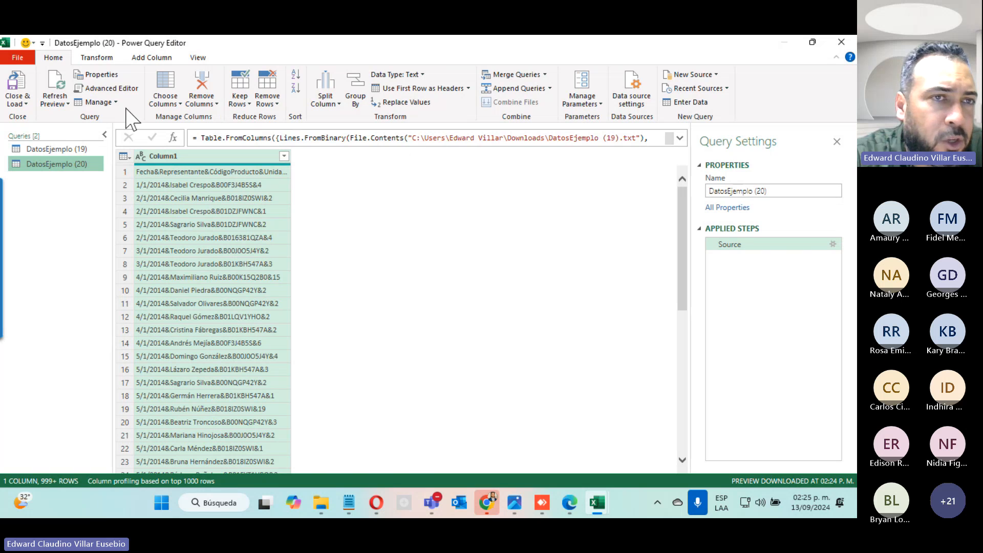
- Split Column1 at each occurrence of the custom delimiter &, and use the first row as headers
left_click(326, 103)
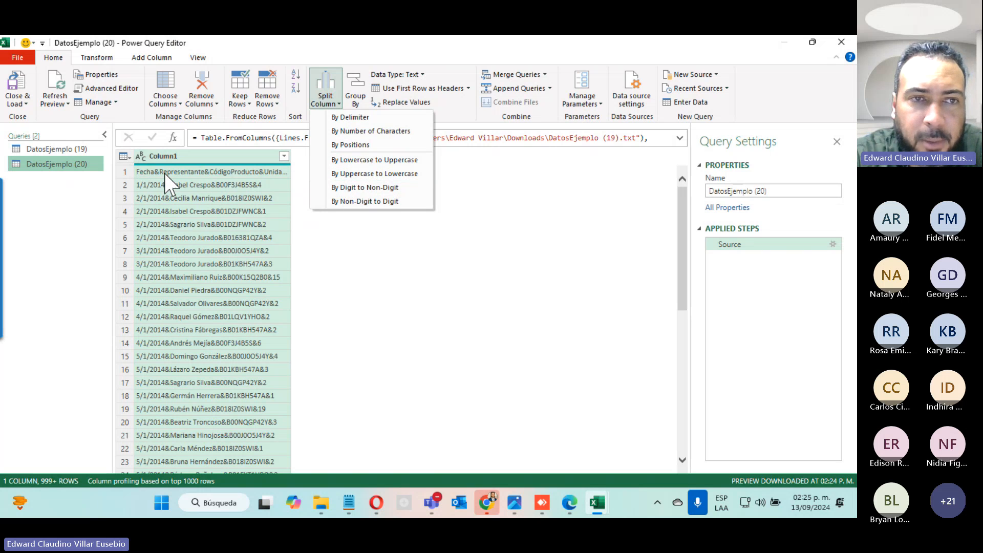
left_click(343, 117)
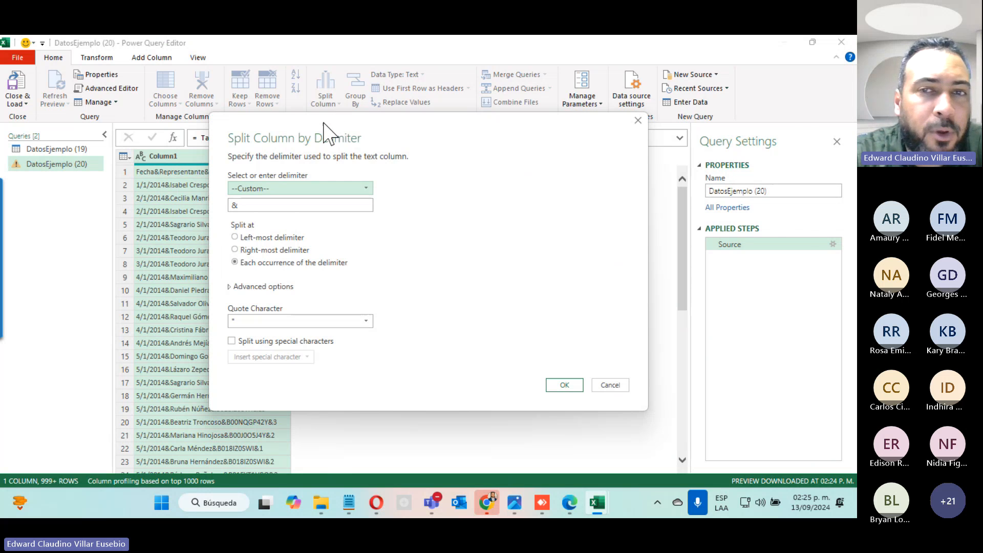
left_click_drag(325, 137, 445, 114)
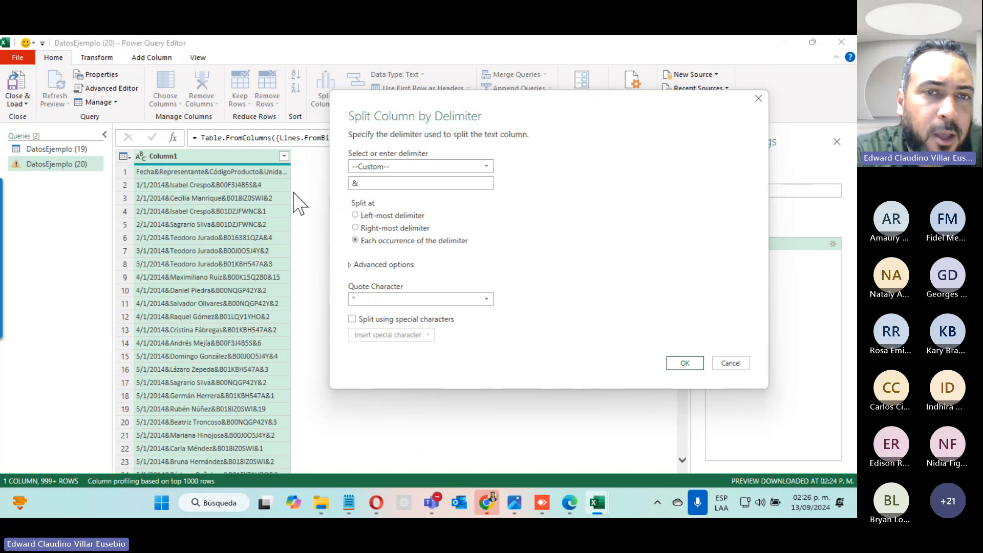
left_click(405, 167)
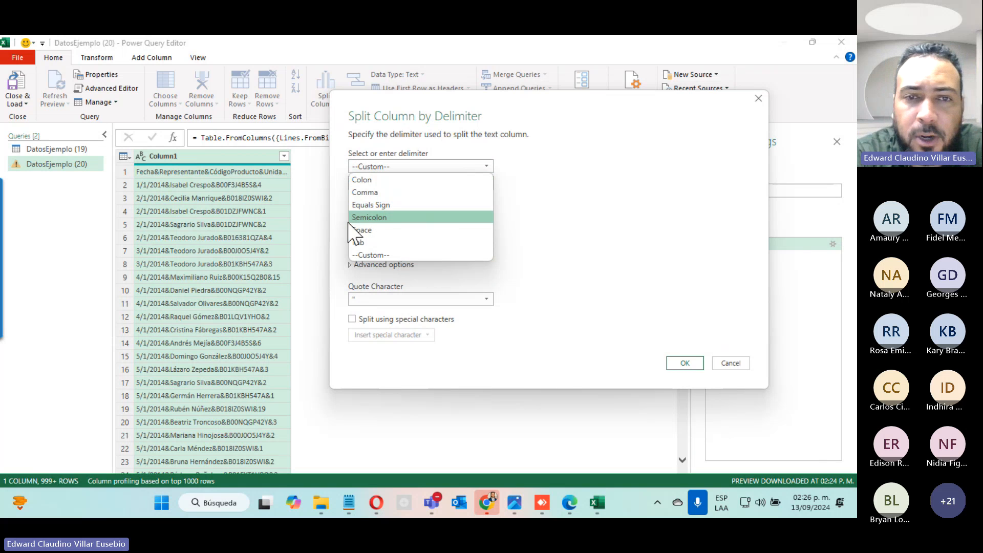
left_click(378, 255)
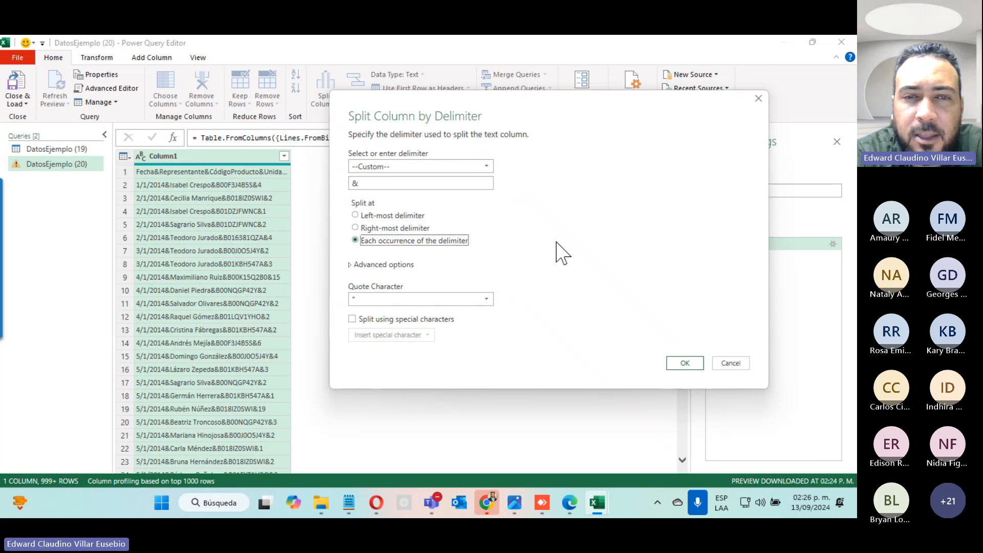
double_click(355, 183)
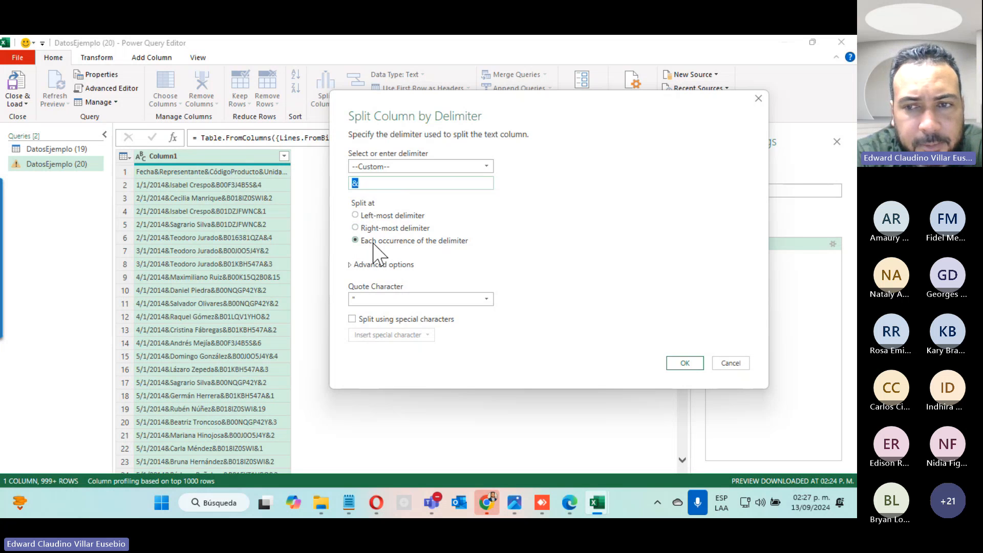
left_click(679, 364)
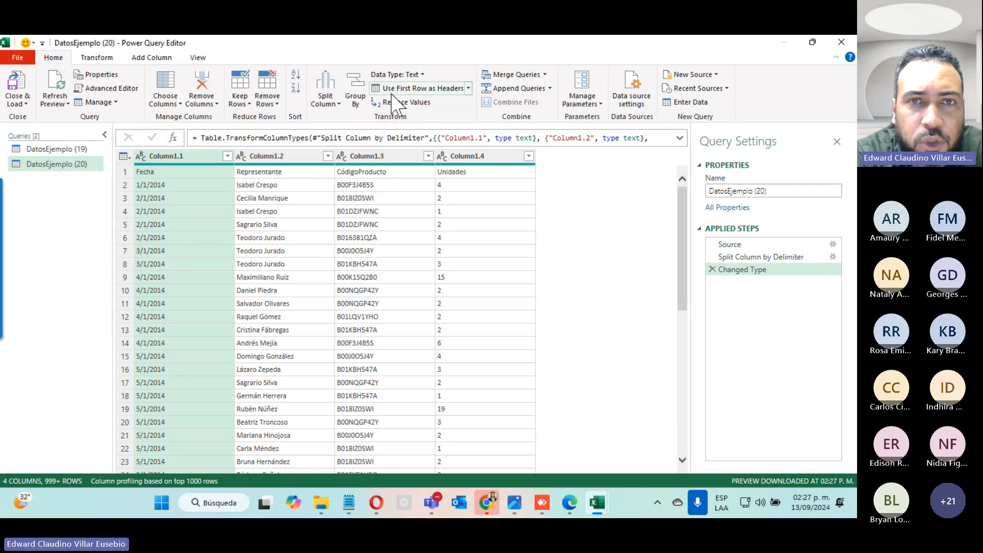
left_click(439, 89)
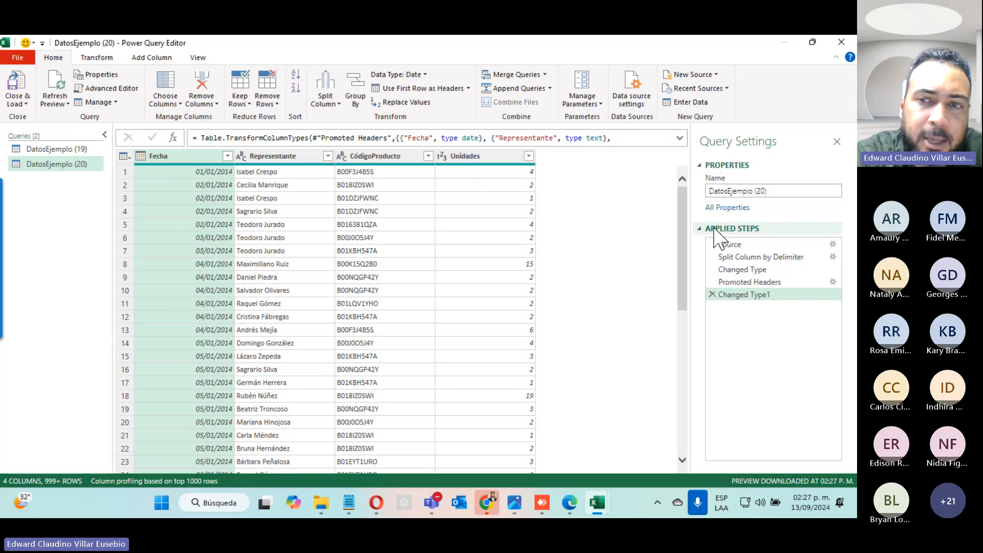
- Review the DatosEjemplo (20) query's applied steps backwards from Promoted Headers to Source, and return to Changed Type1
left_click(743, 283)
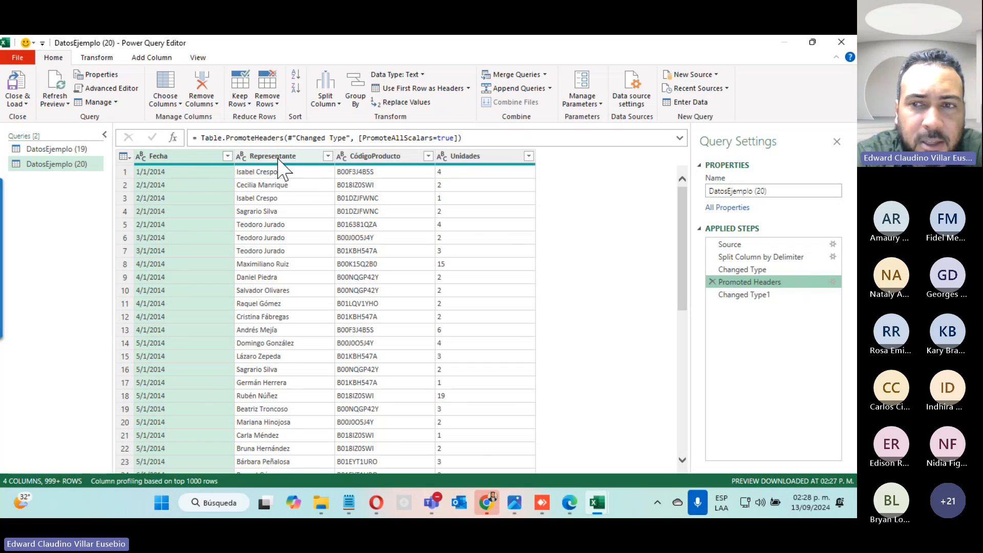
left_click(743, 270)
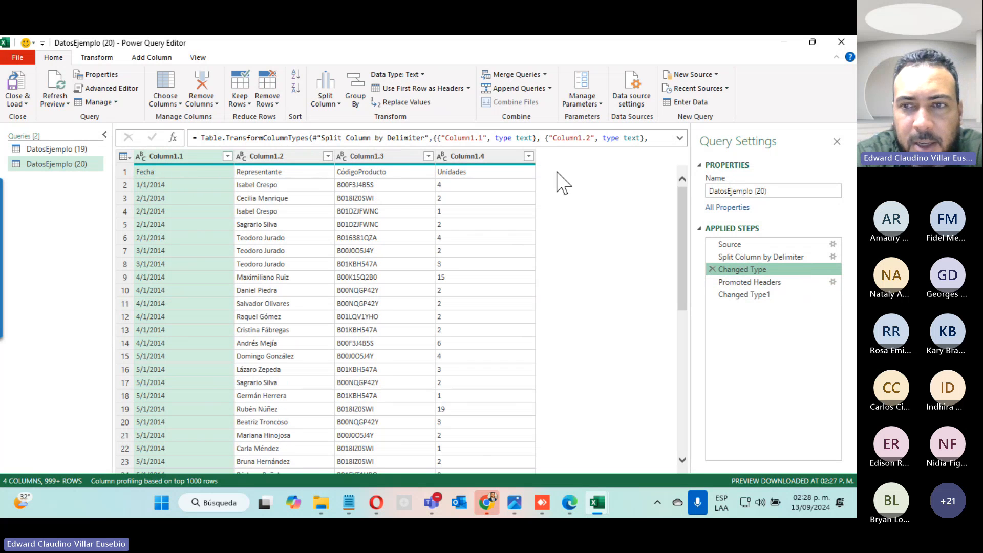
left_click(746, 256)
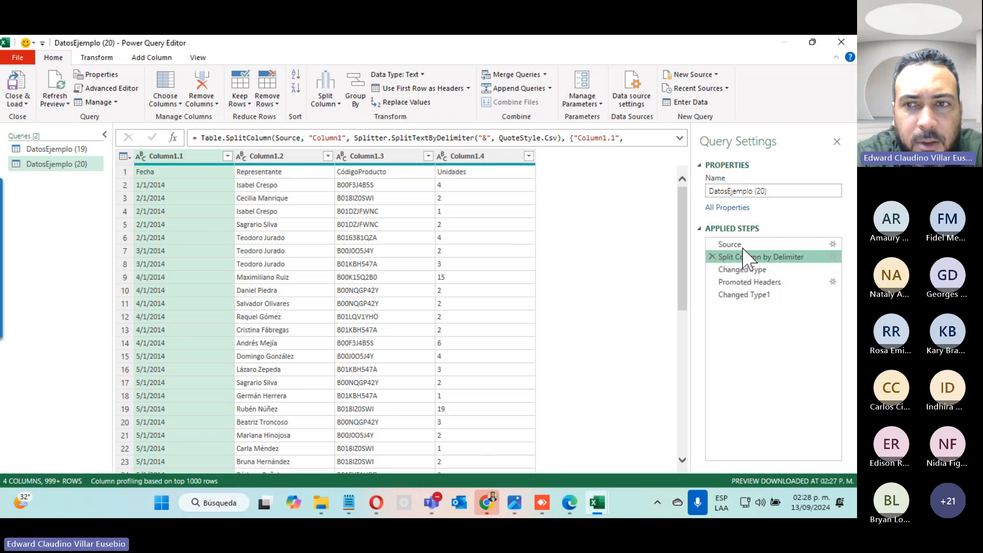
left_click(741, 245)
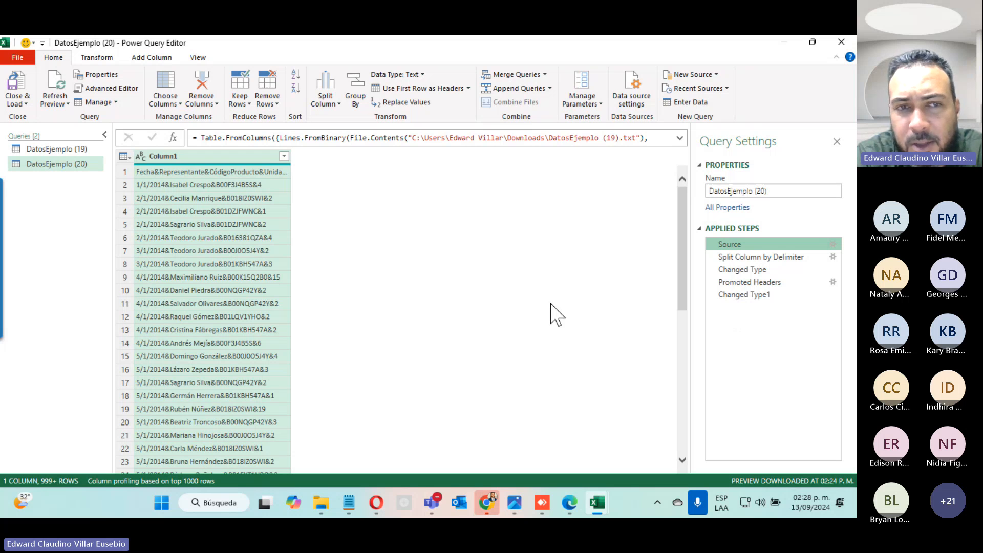
left_click(742, 297)
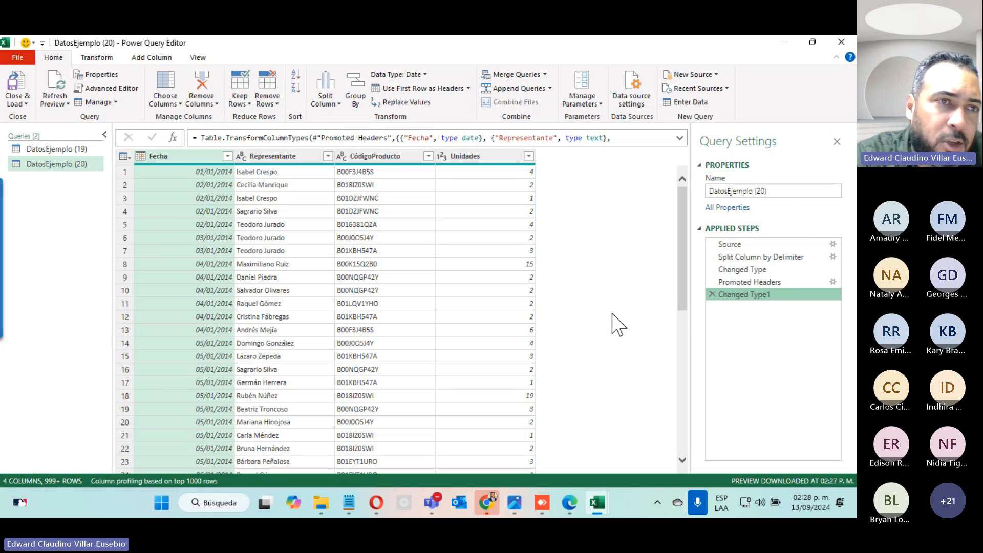
- Close the Power Query Editor, load DatosEjemplo (20) into the workbook, and check the loaded columns from Fecha to Unidades
left_click(17, 102)
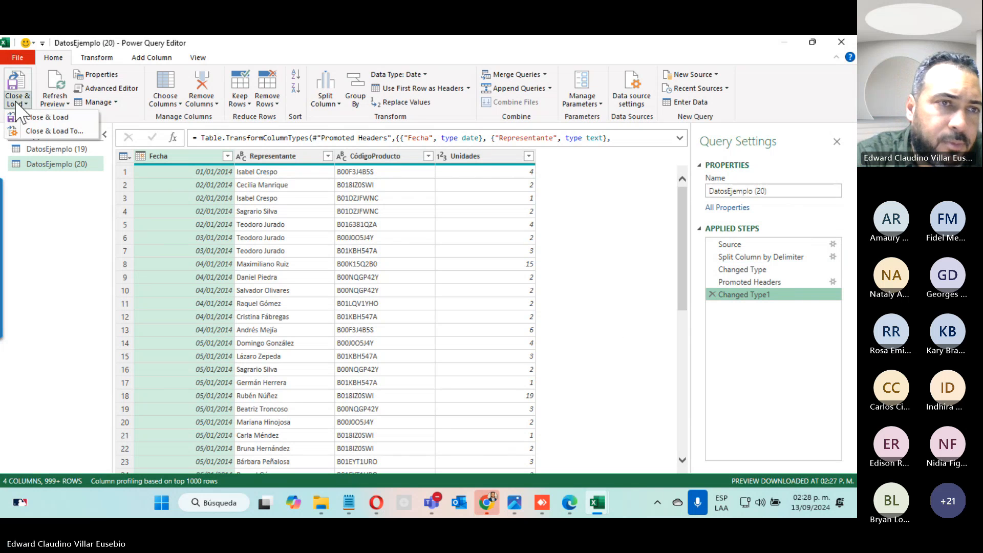
left_click(96, 119)
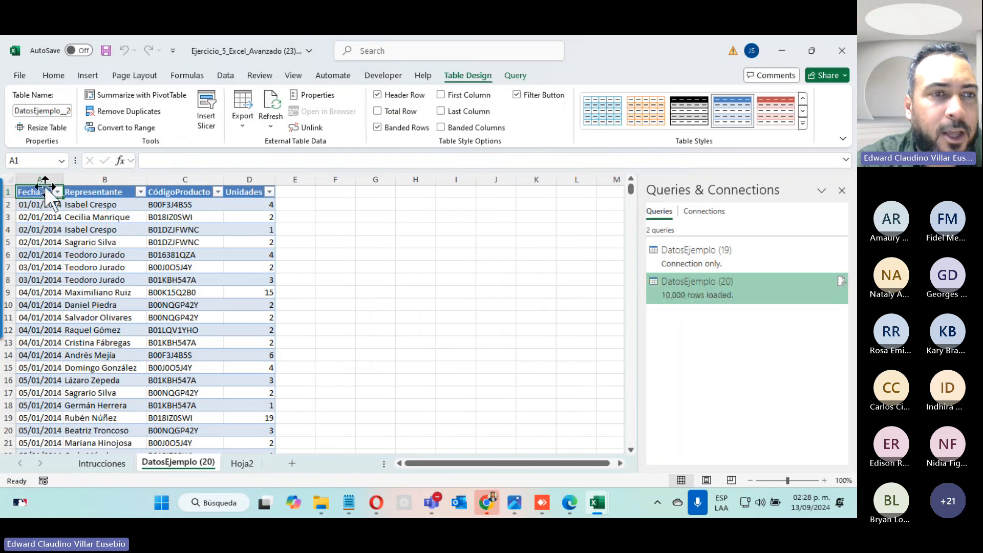
left_click(43, 183)
left_click(102, 182)
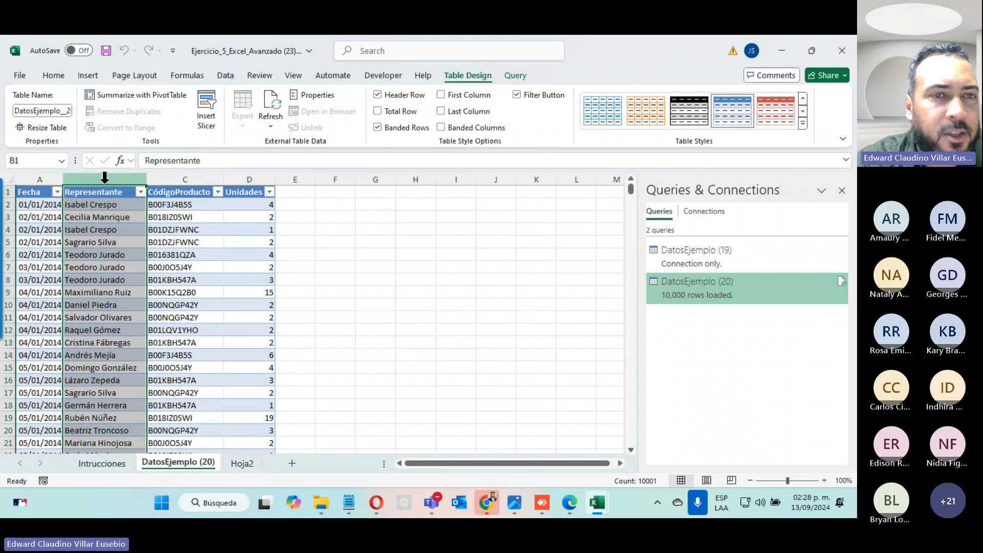
left_click(181, 171)
left_click(243, 169)
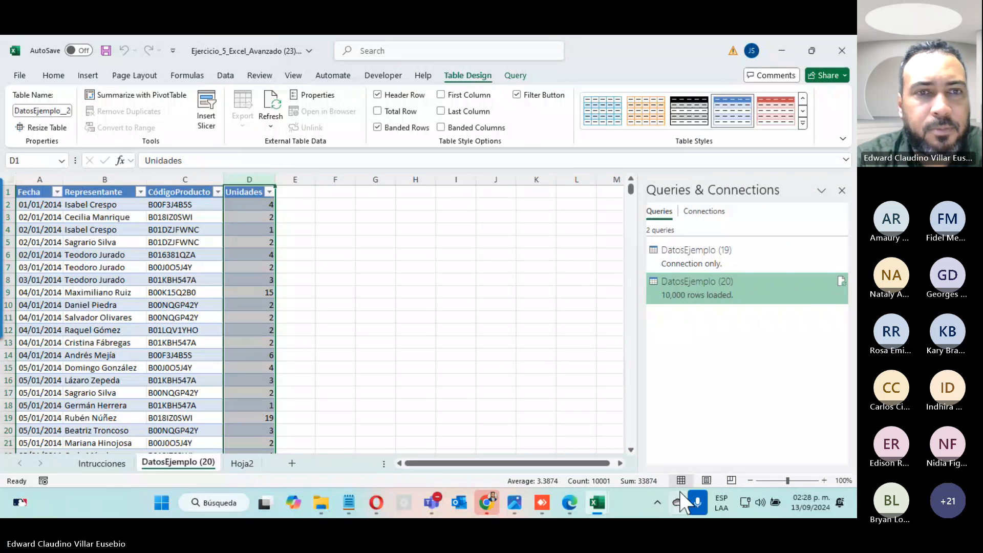
left_click(251, 241)
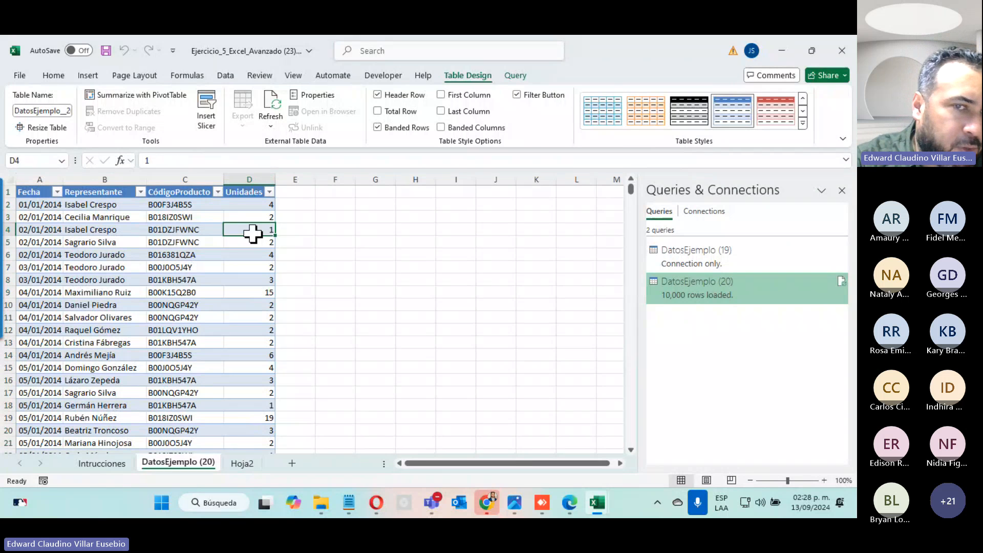
left_click_drag(254, 204, 250, 432)
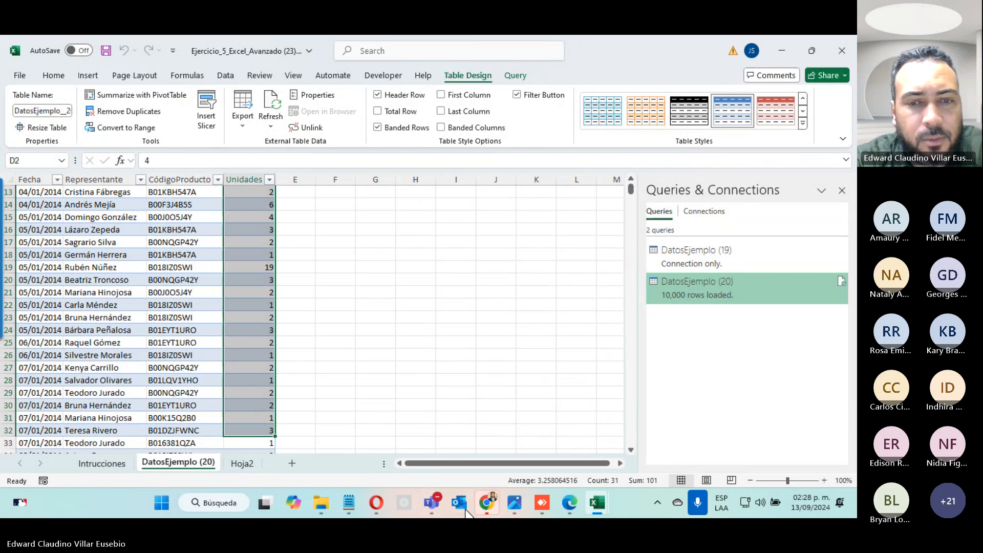
- Switch to the Excel Avanzado meeting window in Teams to check it, and minimise it again
left_click(429, 504)
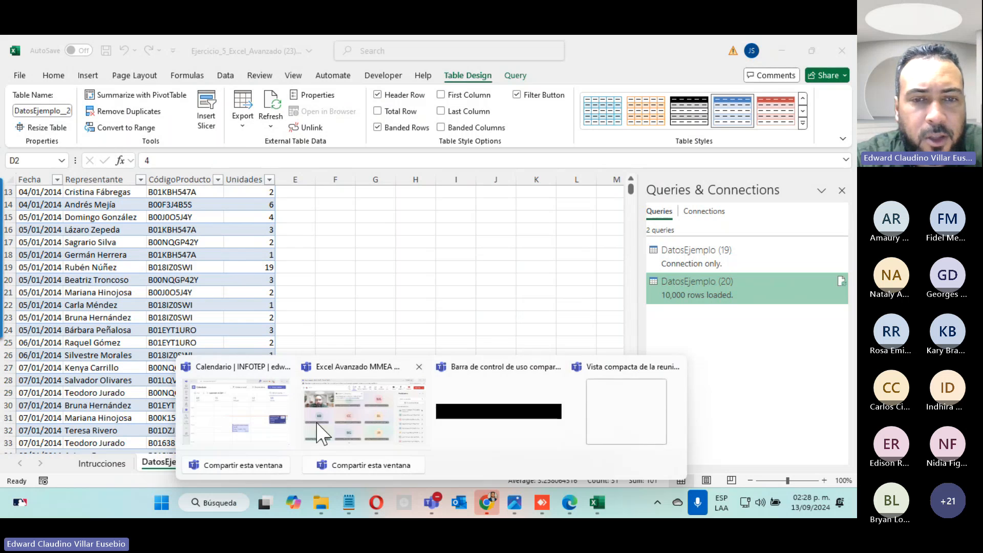
left_click(340, 406)
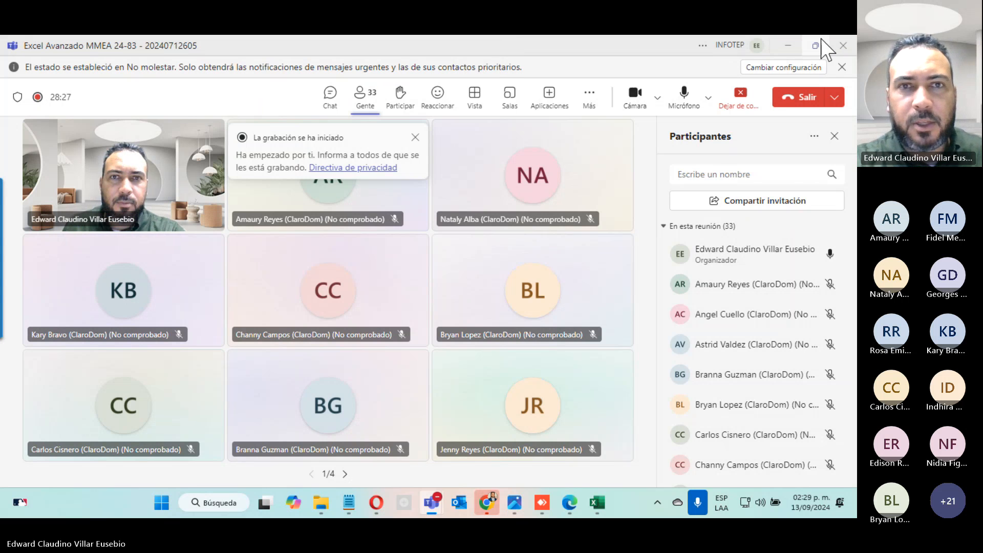
left_click(782, 41)
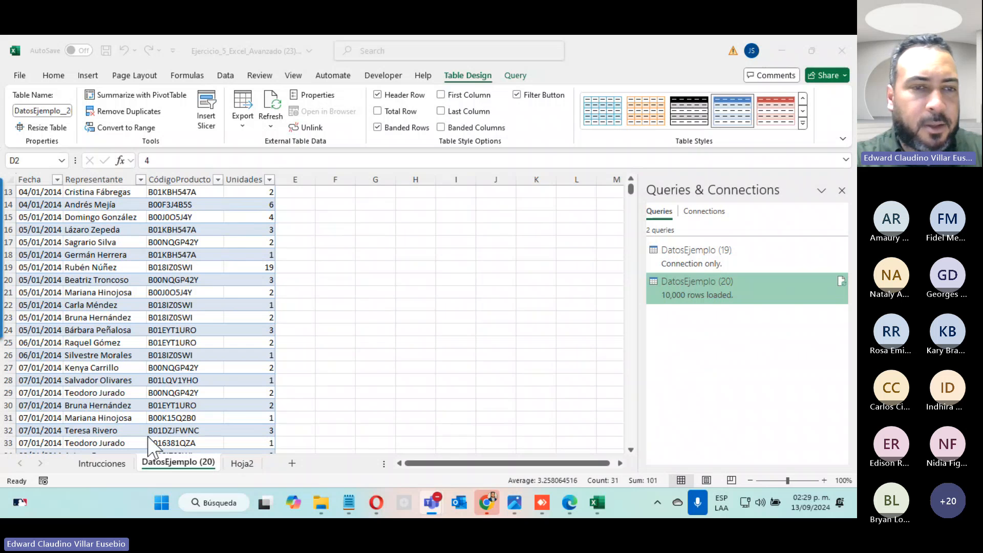
- Minimise the workbook, dismiss the pending file-save dialog in Chrome, and open Actividad 3 Unidad 3 (2).xlsx from the Descargas folder
left_click(773, 49)
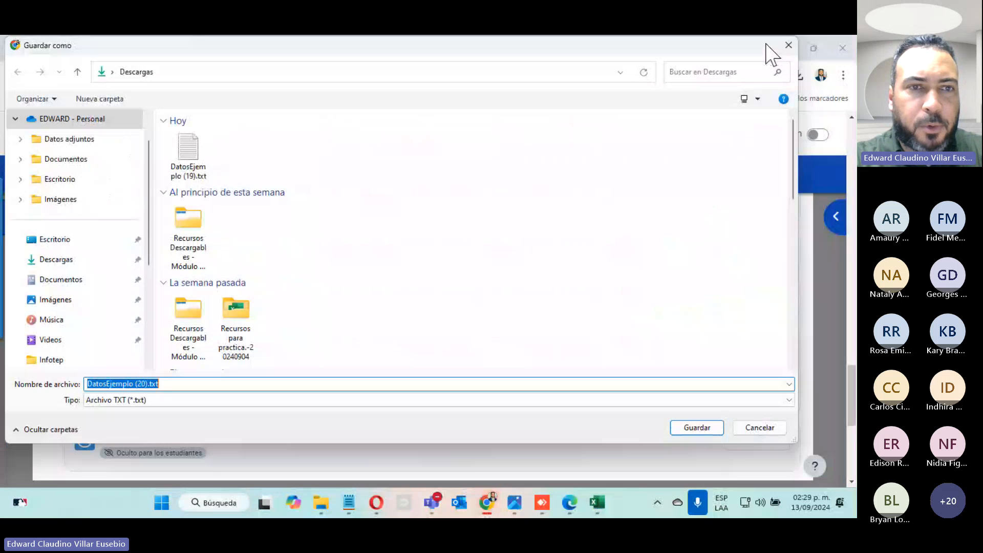
left_click(789, 45)
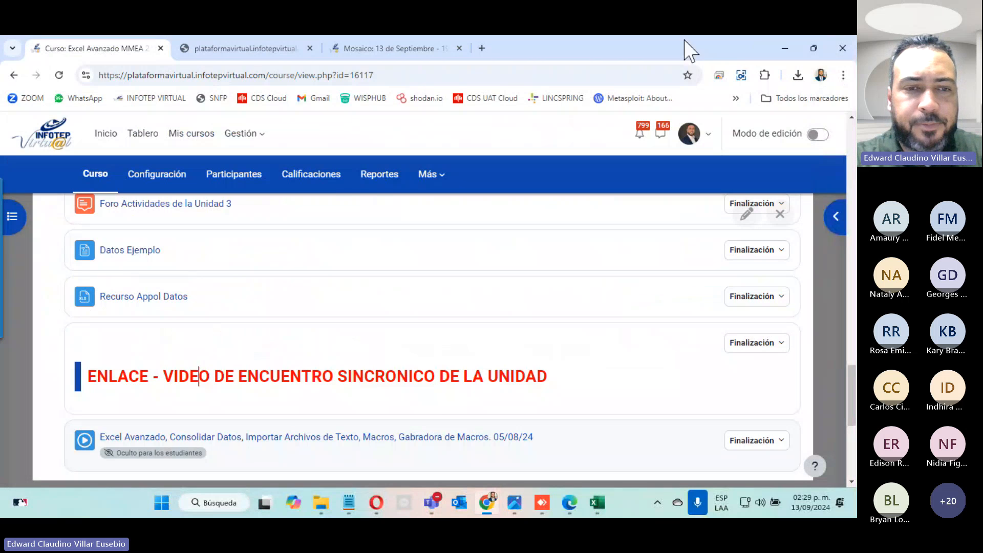
scroll(271, 307, "up", 5)
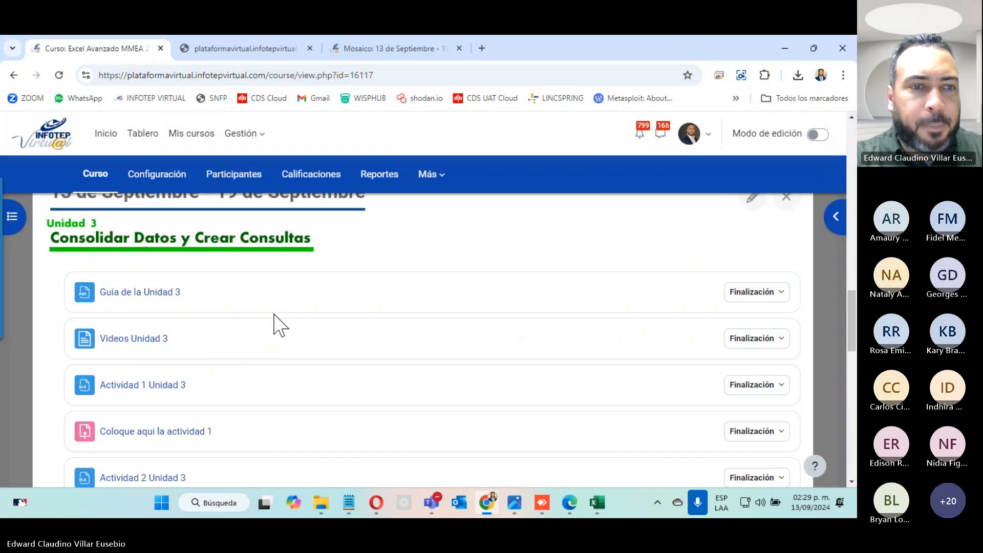
scroll(273, 325, "down", 4)
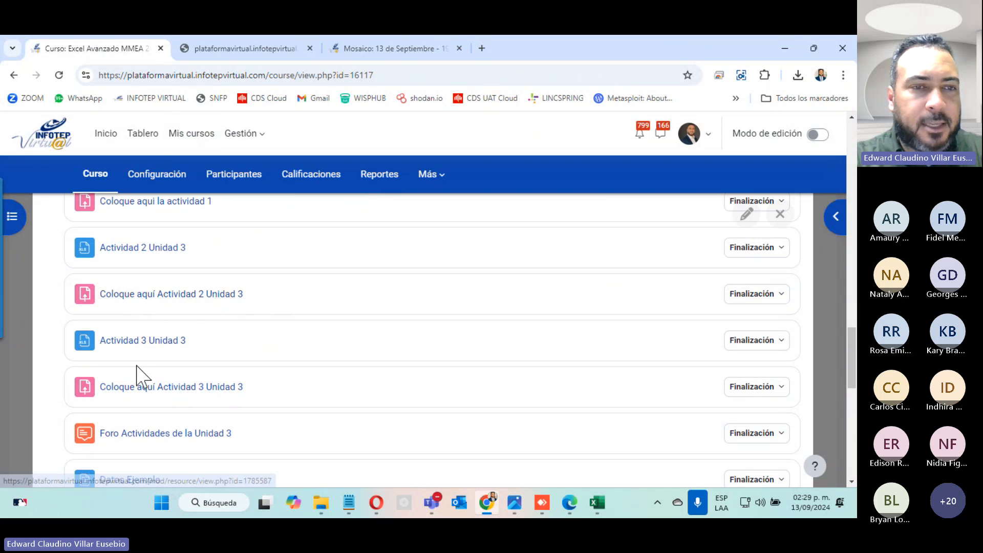
left_click(320, 505)
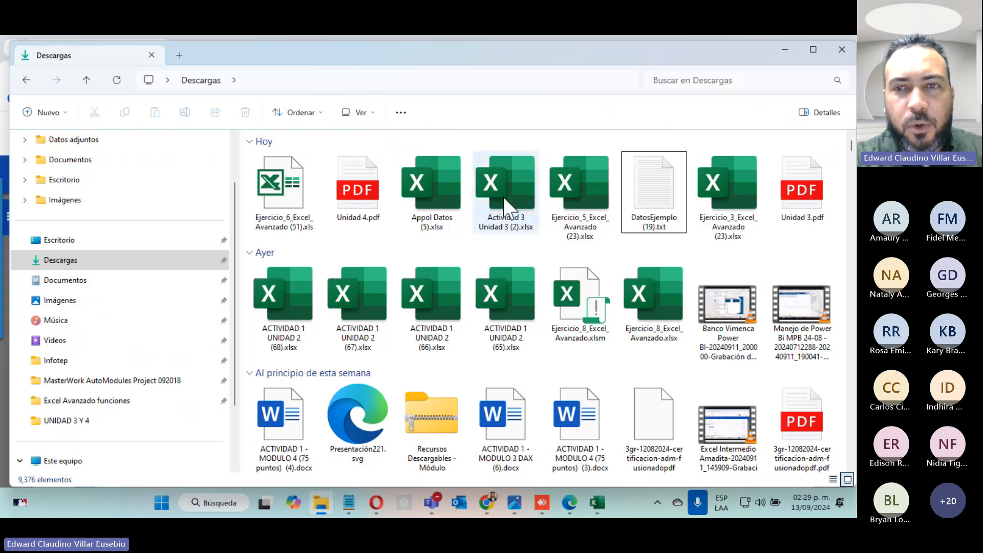
double_click(517, 178)
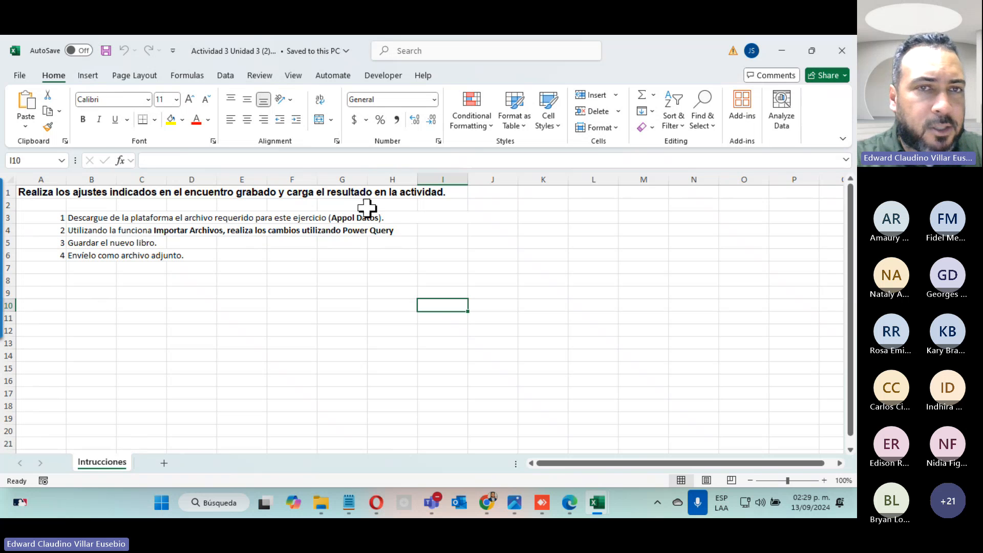
- Import Appol Datos (5).xlsx from the Downloads folder as an Excel workbook data source
left_click(225, 75)
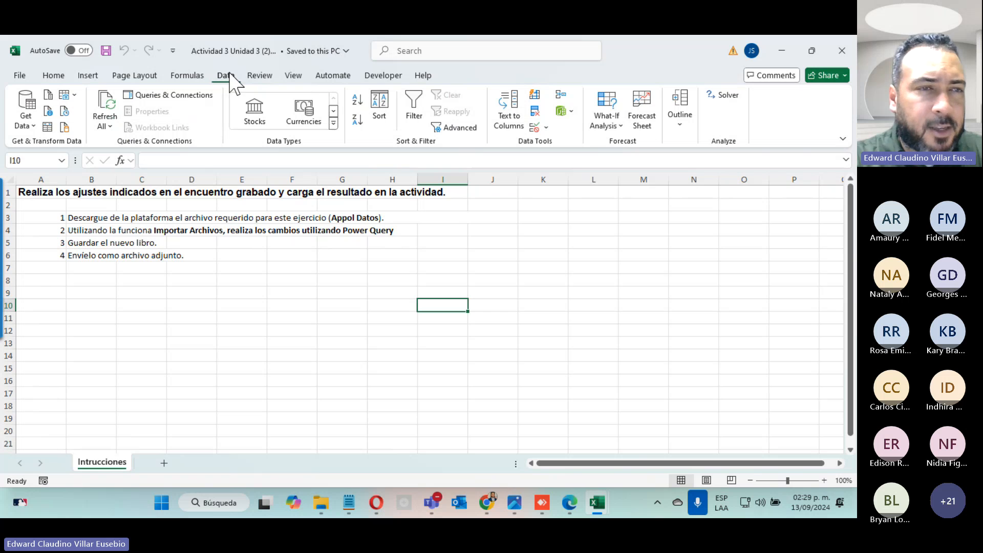
left_click(25, 123)
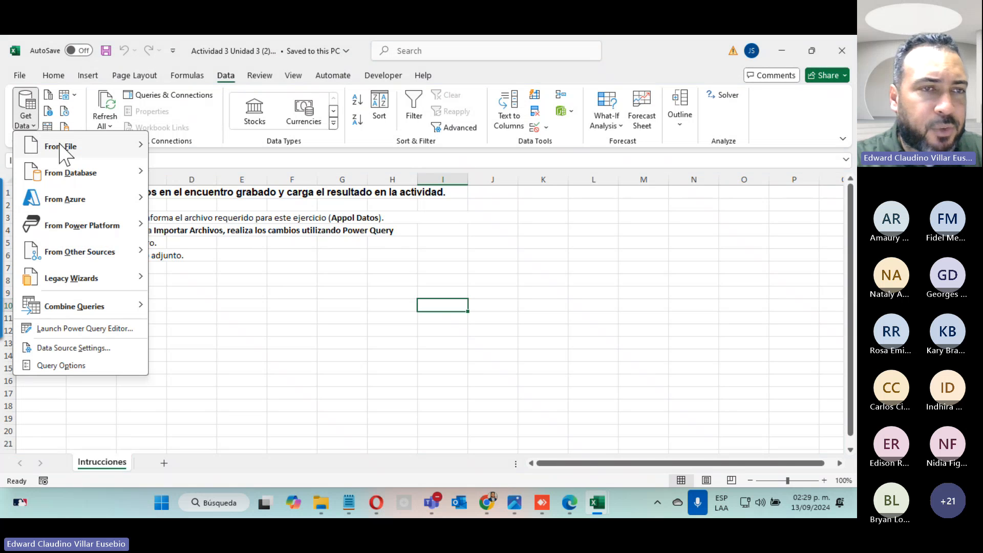
mouse_move(62, 147)
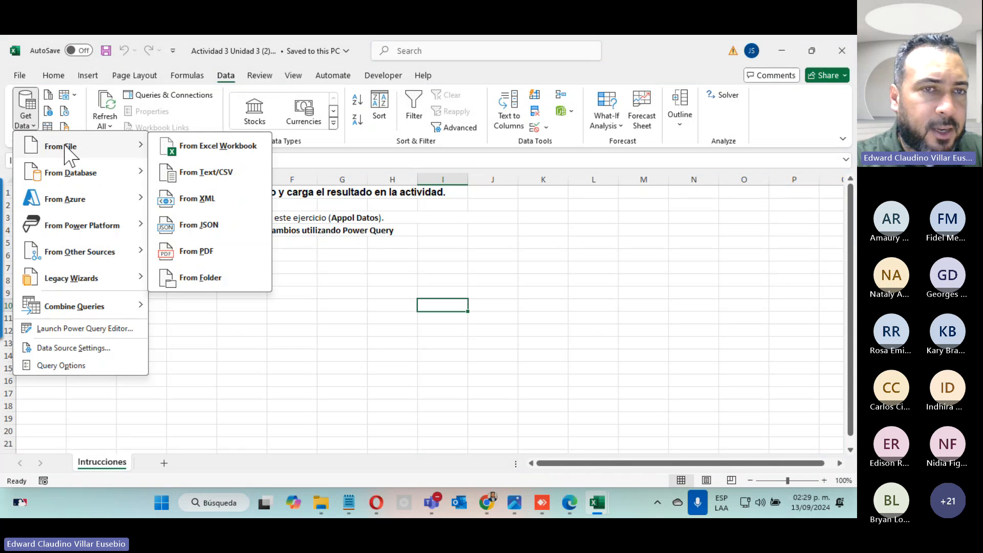
left_click(219, 148)
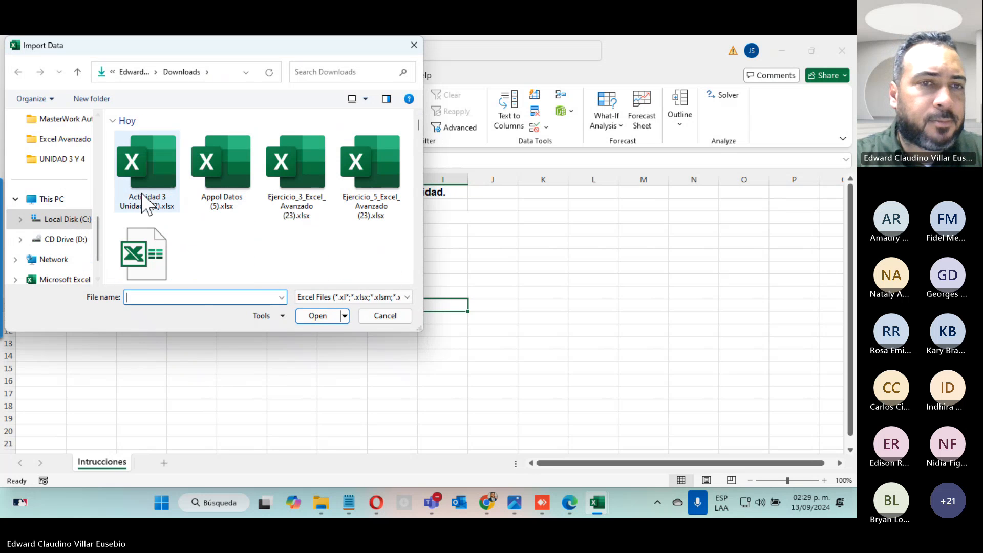
left_click(227, 164)
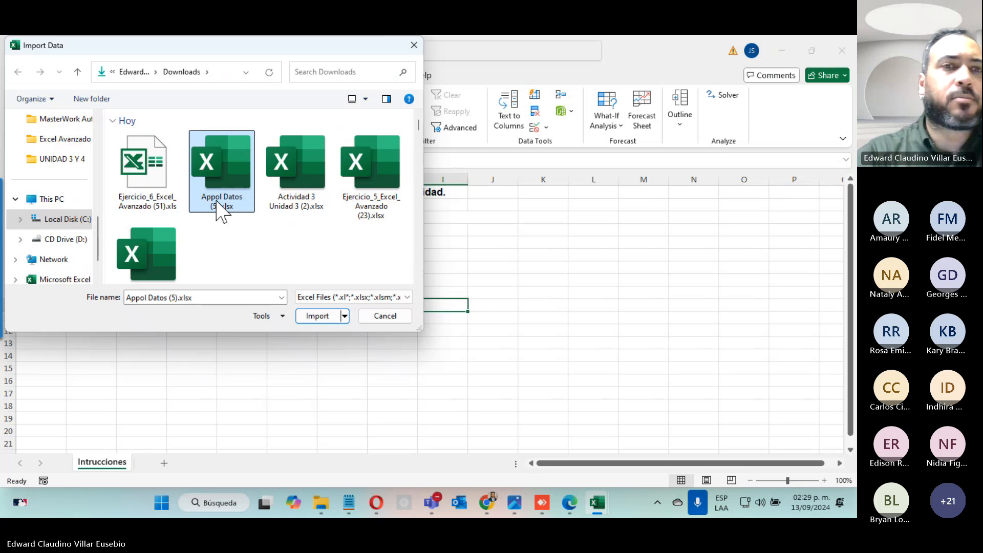
double_click(227, 173)
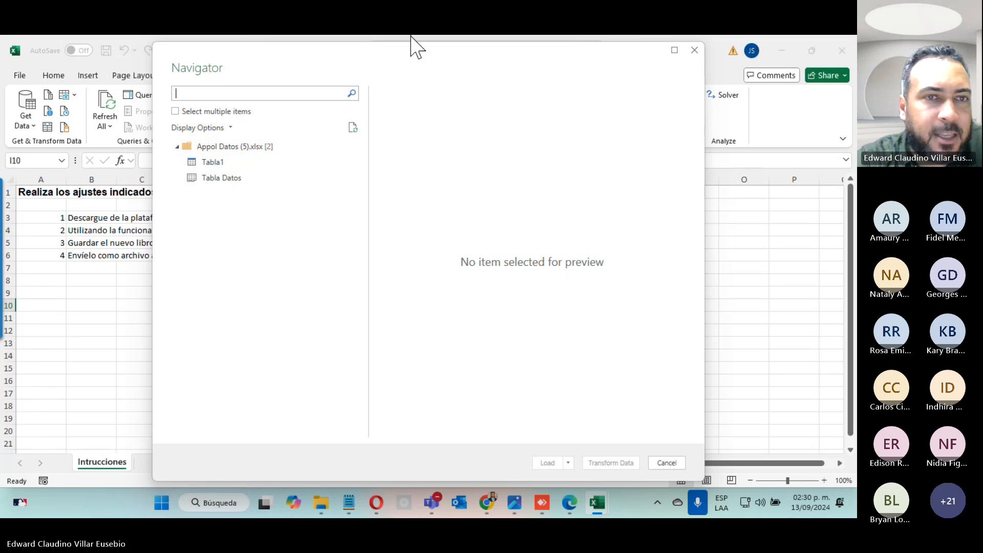
- Preview Tabla1 and Tabla Datos from Appol Datos (5).xlsx, and open Tabla1 for transformation in the Power Query Editor
left_click(194, 161)
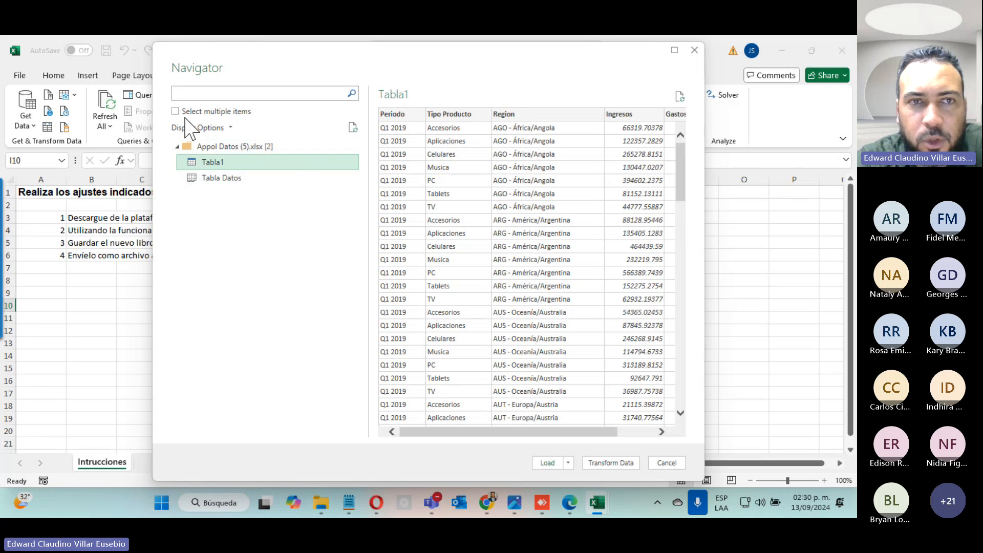
left_click(222, 174)
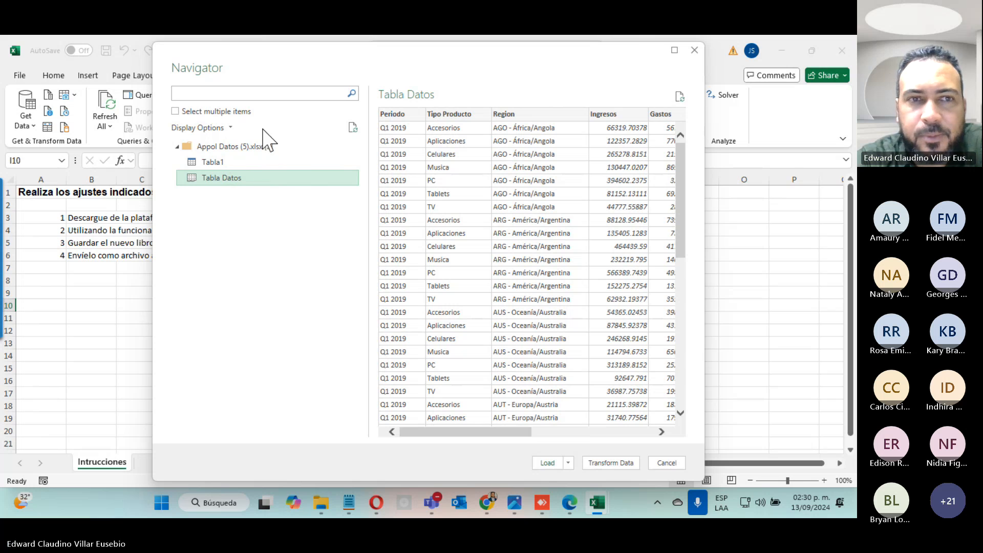
left_click(218, 161)
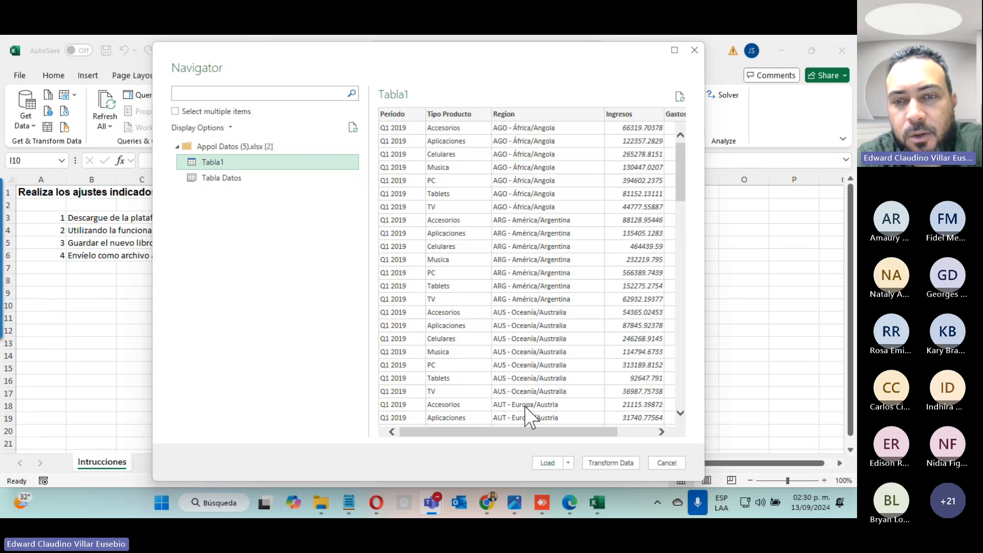
left_click_drag(532, 432, 410, 383)
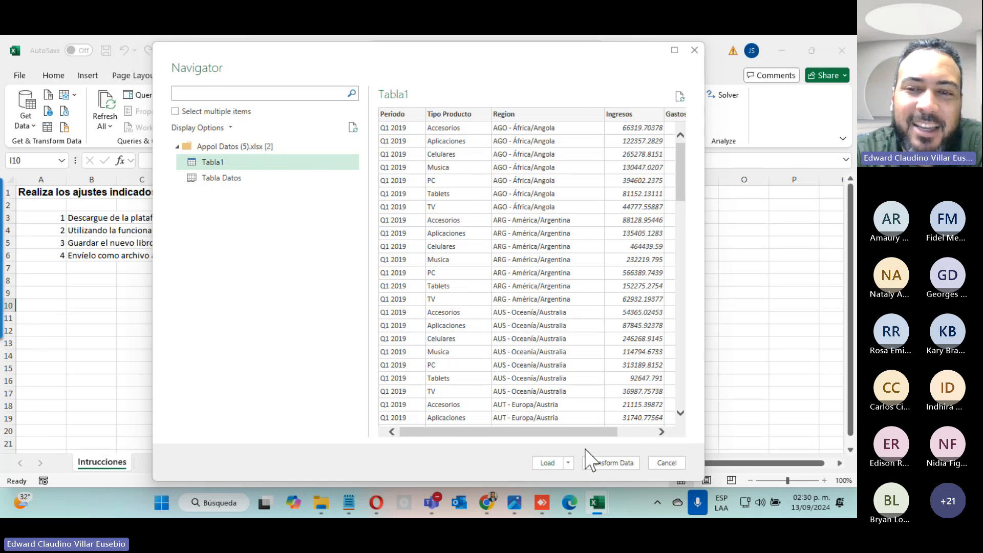
left_click(609, 462)
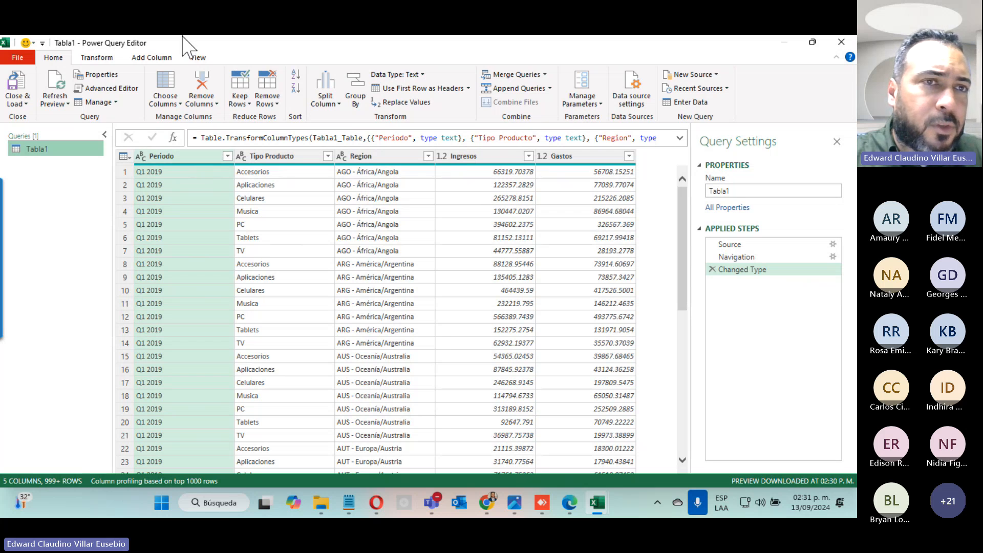
- Show the text Extract options for adding a column from Periodo, and switch to the Teams meeting window
left_click(150, 57)
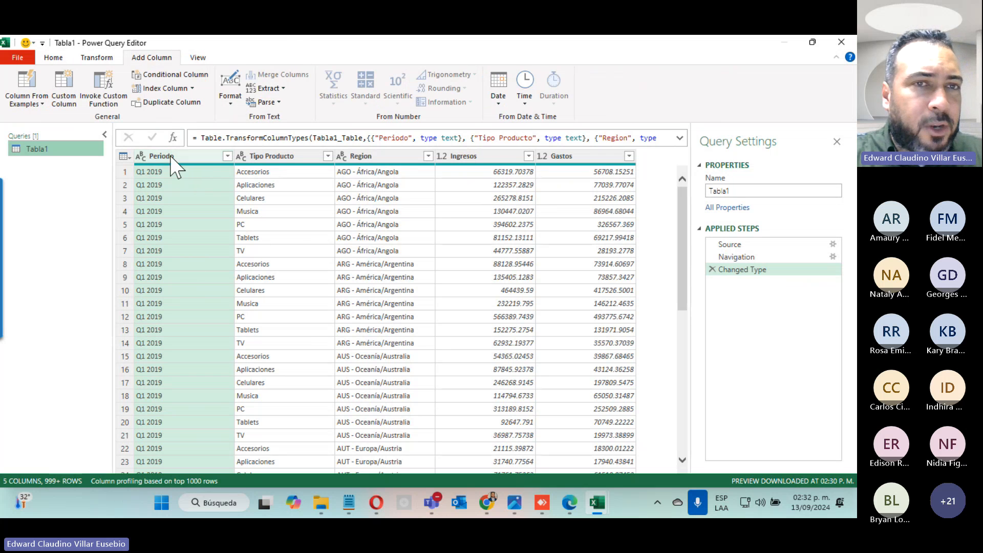
left_click(283, 89)
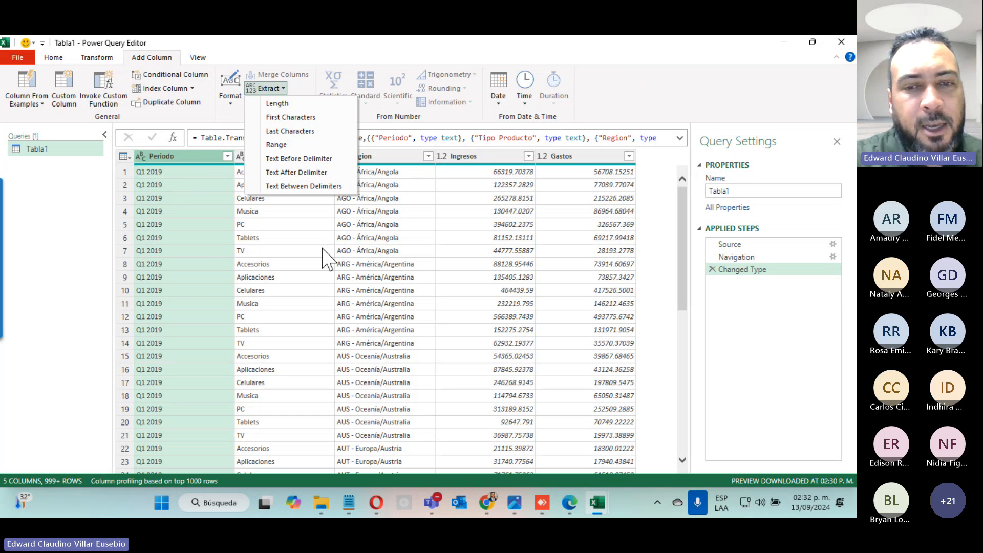
left_click(431, 503)
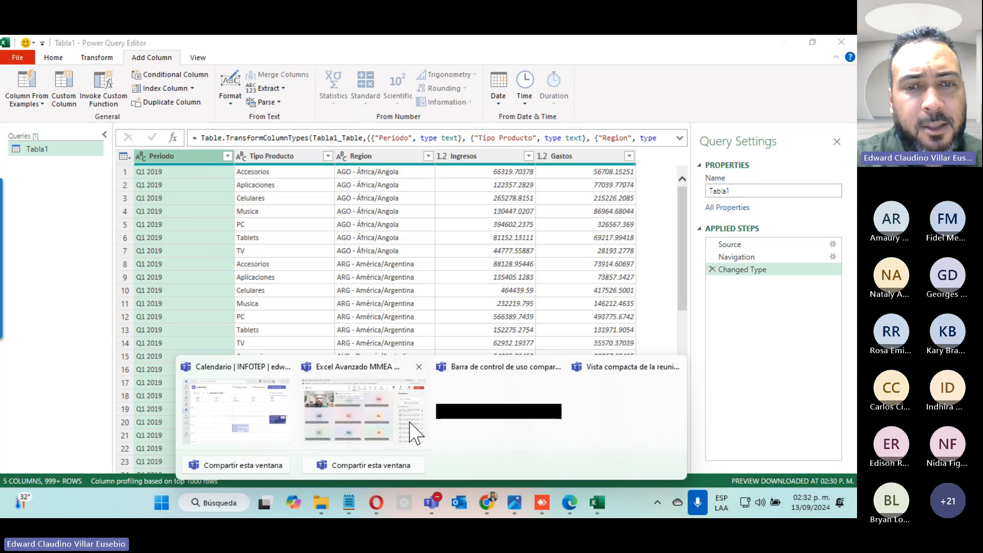
left_click(400, 435)
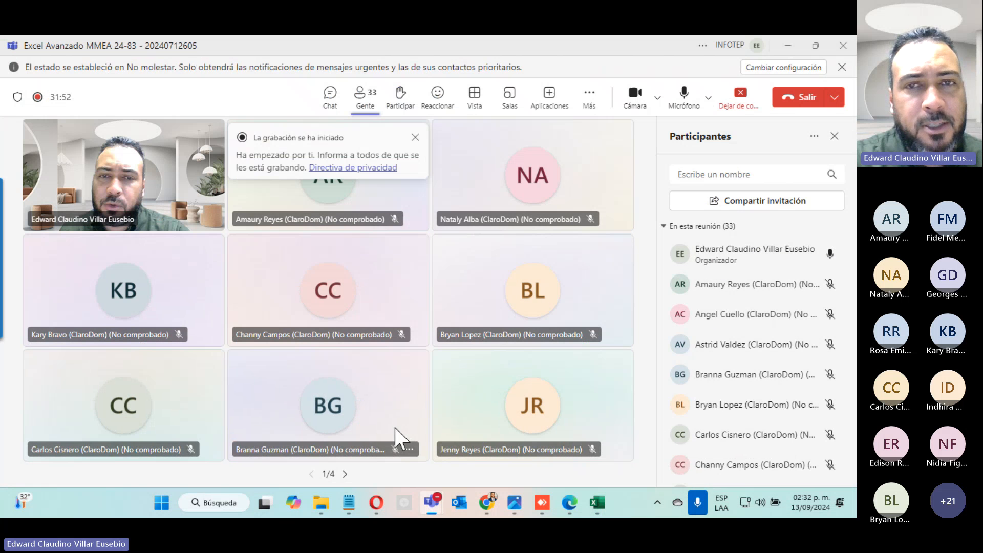
- Minimise the Teams meeting window and show the text Extract options for adding a column in the Power Query Editor
double_click(587, 48)
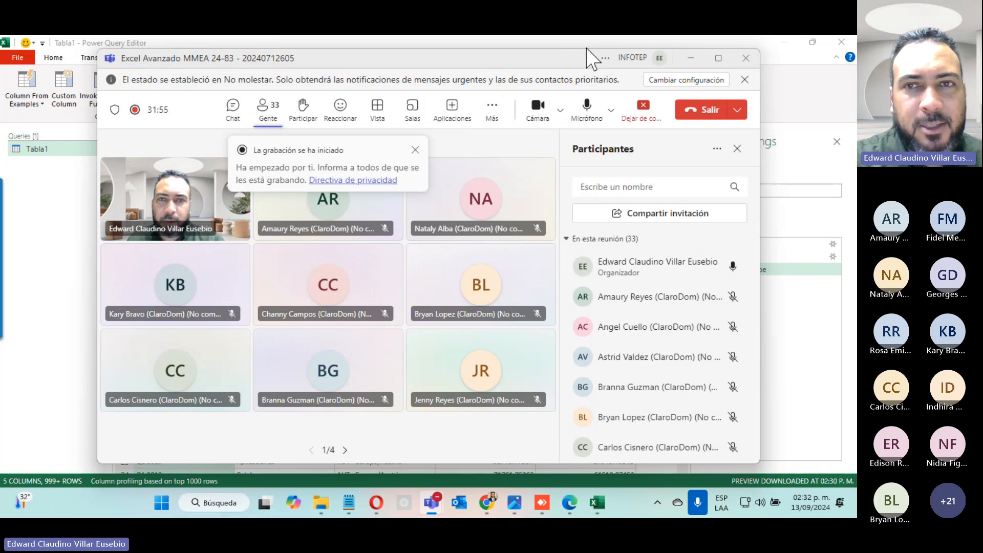
left_click(690, 58)
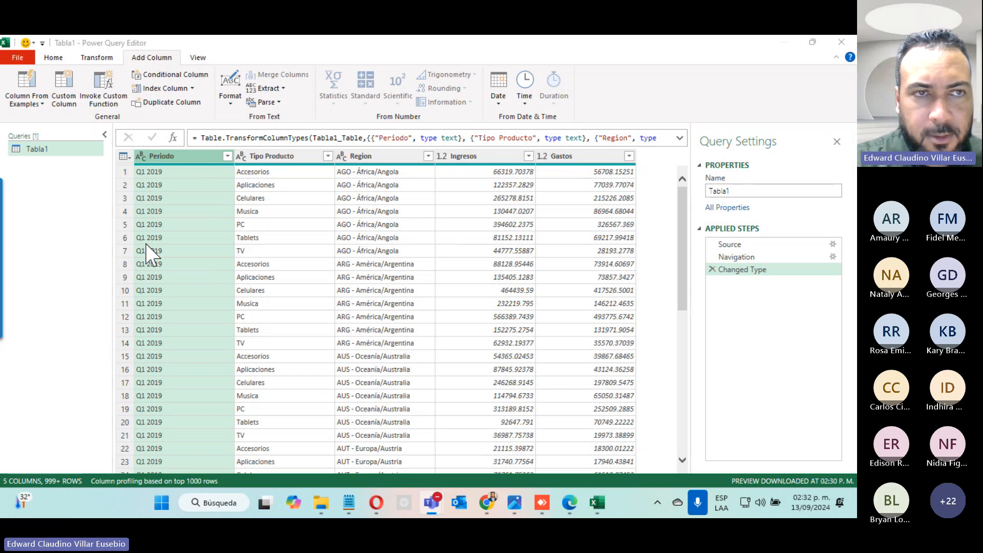
left_click(95, 59)
left_click(95, 59)
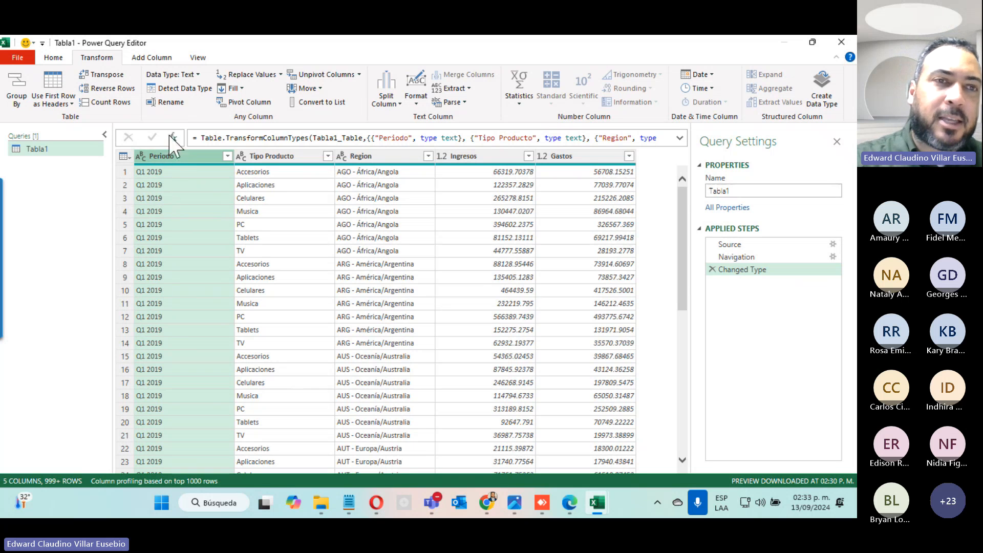
left_click(151, 57)
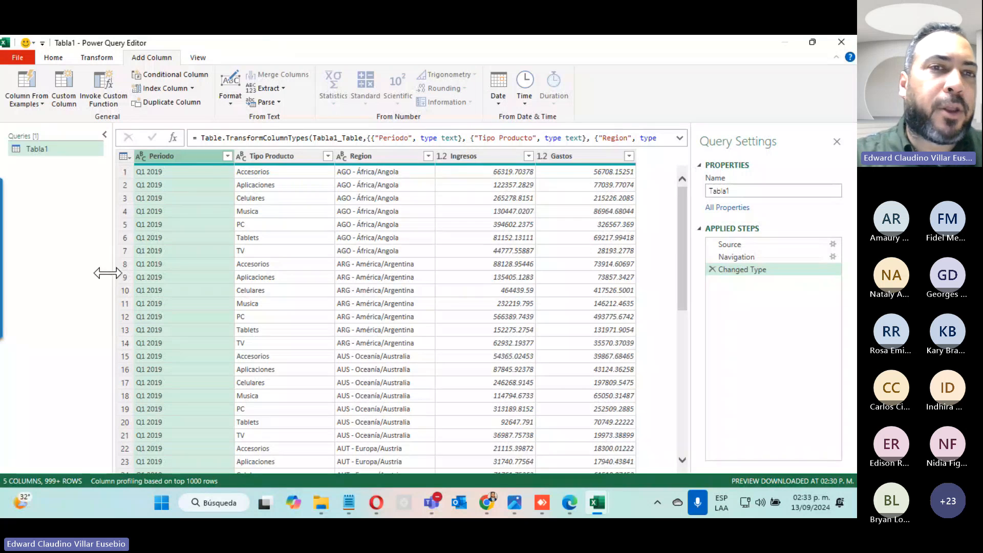
left_click(267, 88)
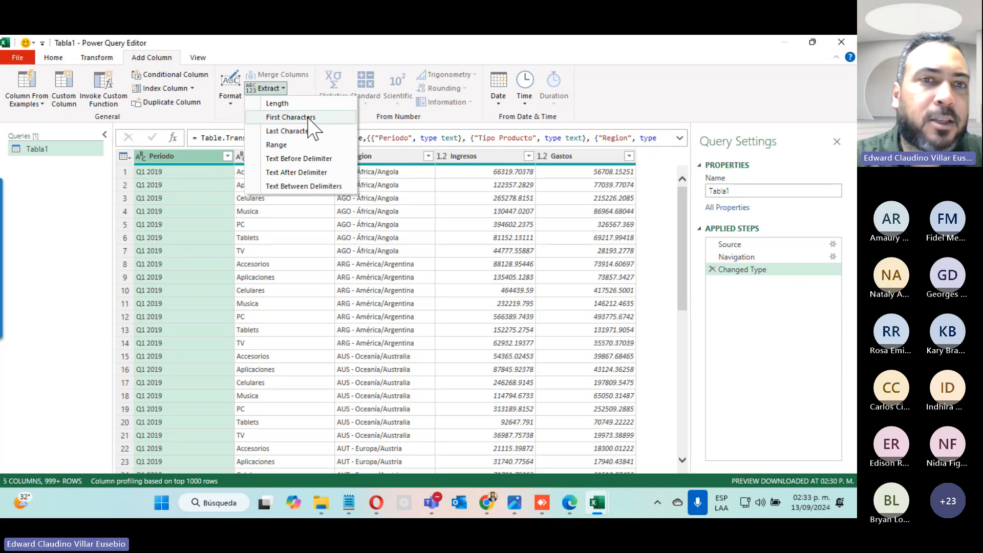
left_click(779, 422)
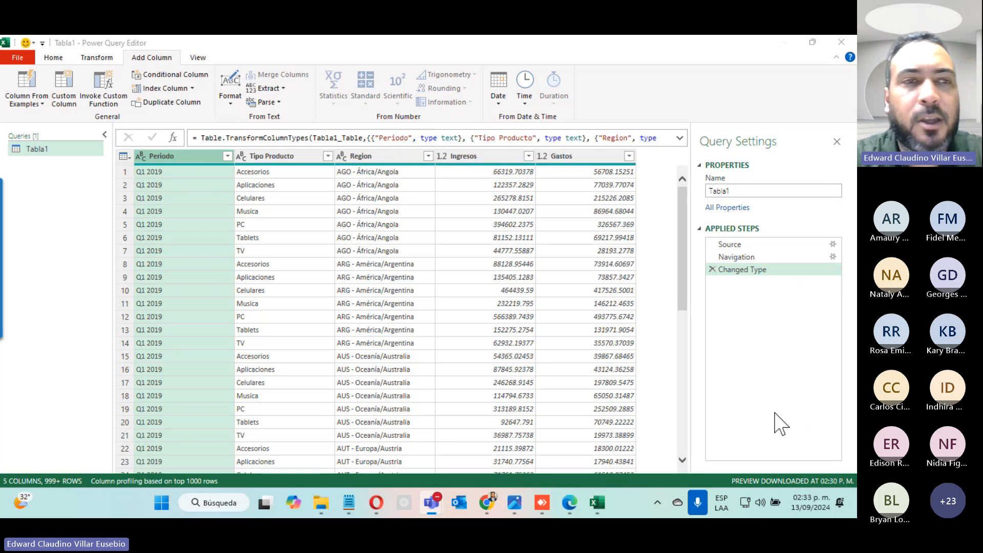
- Add a column that extracts the text before the space delimiter from Periodo
left_click(275, 89)
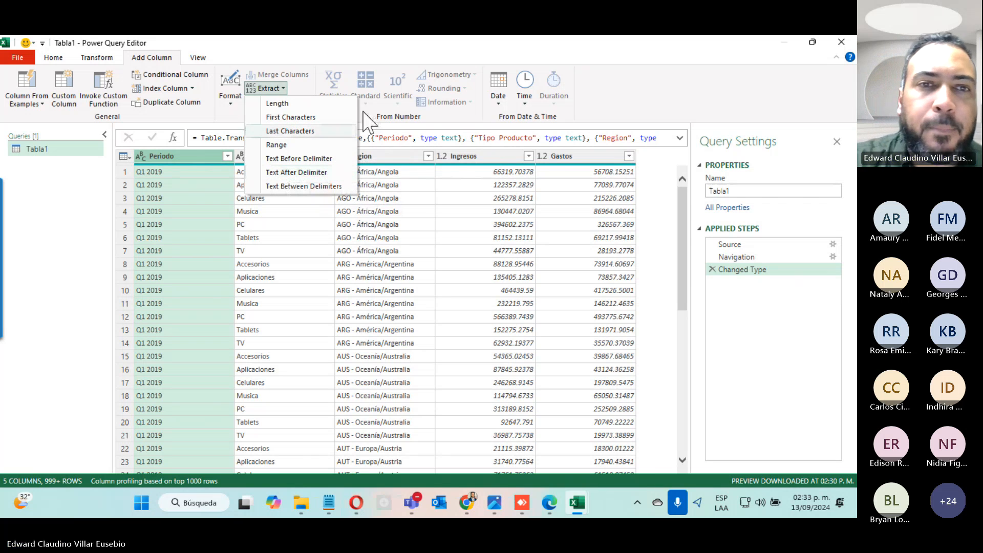
left_click(323, 160)
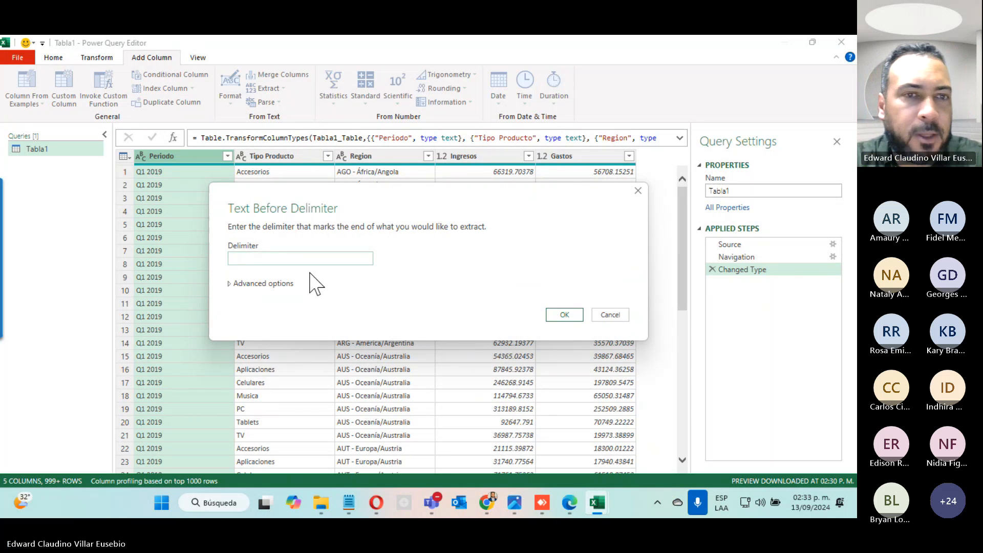
left_click(230, 285)
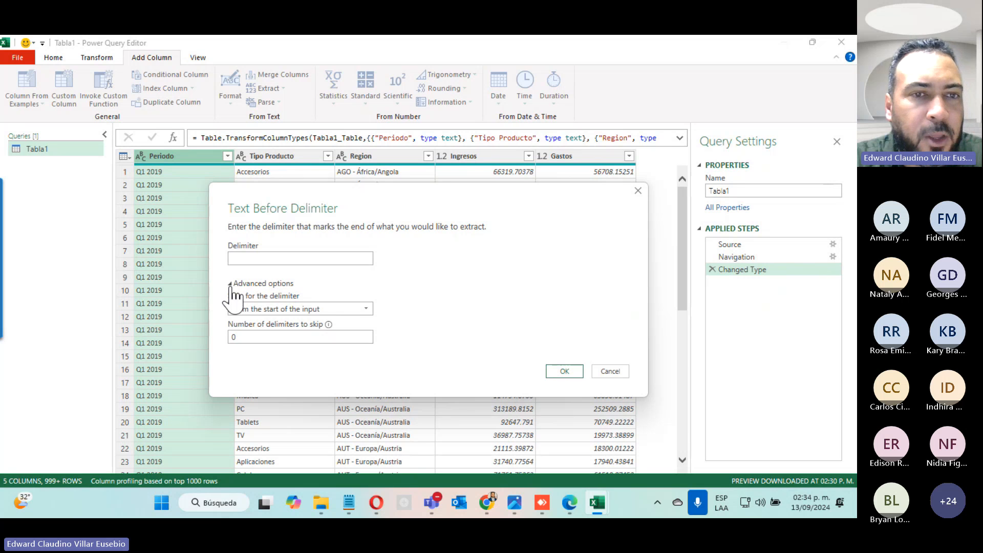
left_click(231, 284)
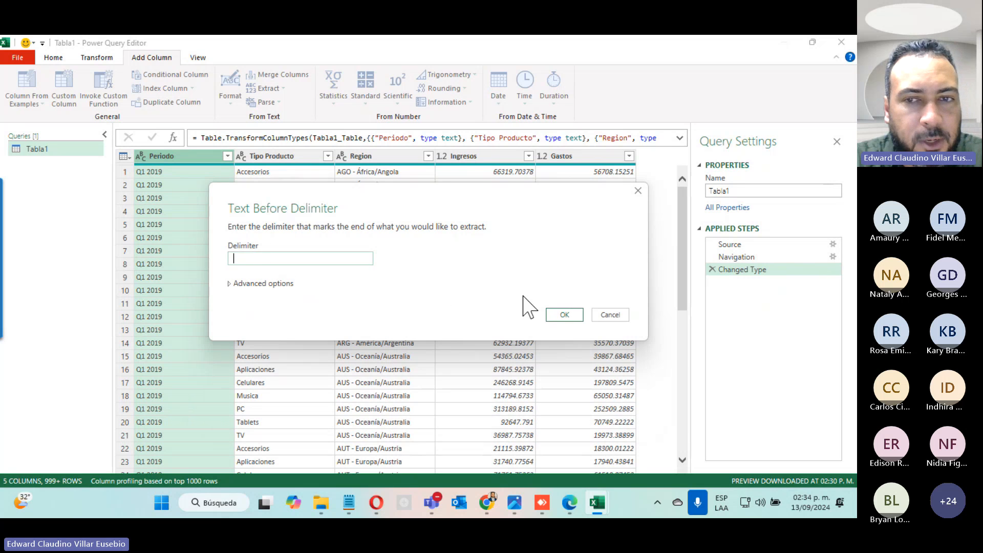
left_click(564, 315)
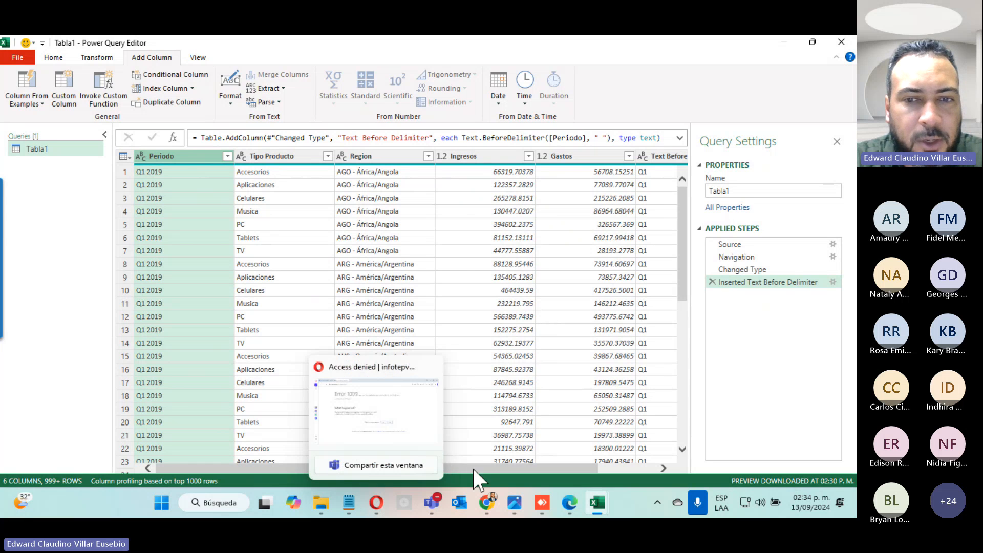
- Rename the Text Before Delimiter column as Cuatrimestre
left_click_drag(474, 467, 568, 455)
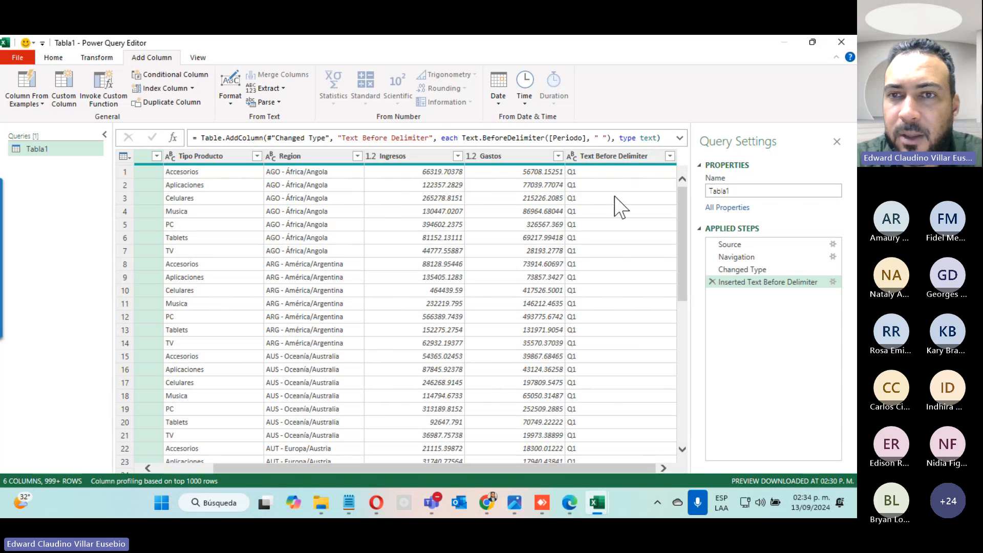
left_click(602, 159)
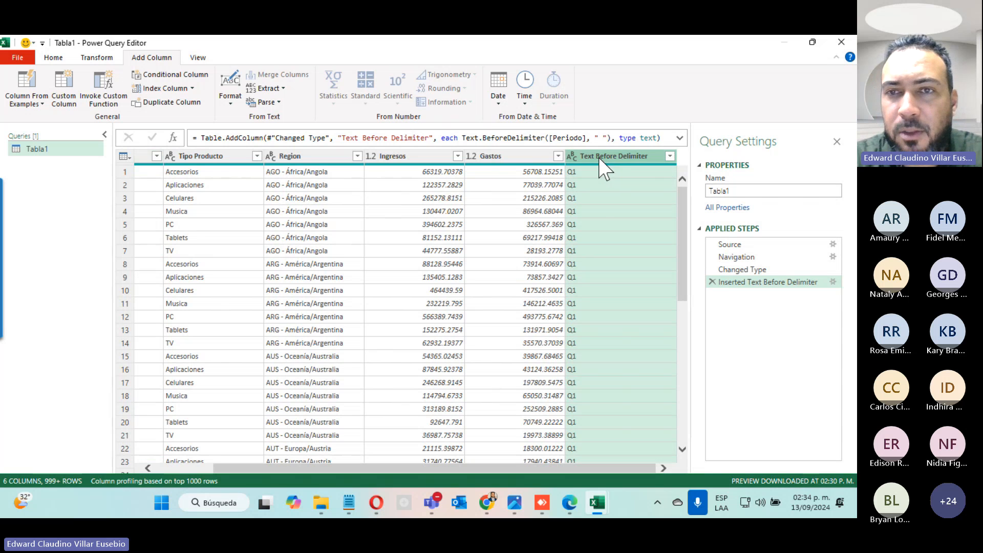
double_click(598, 155)
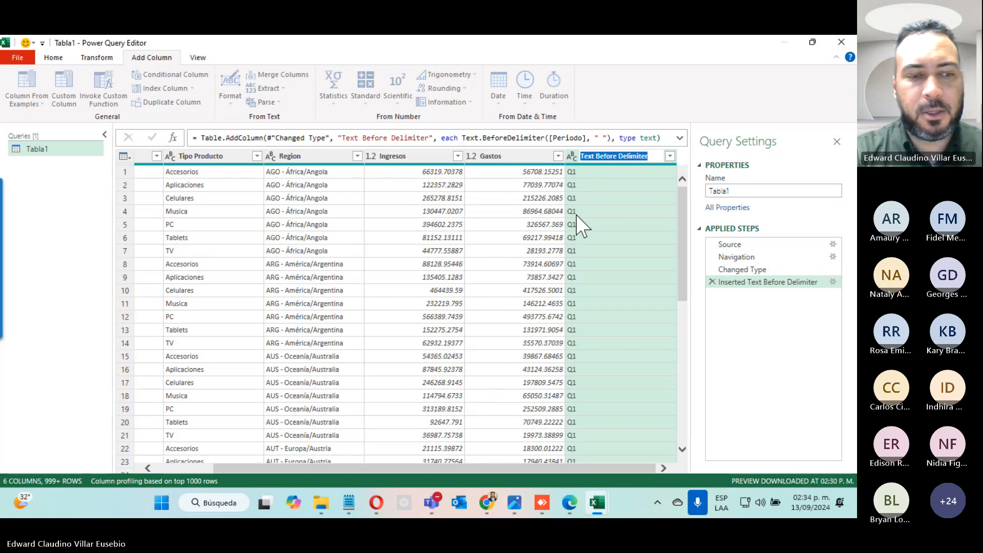
type("Cuatr")
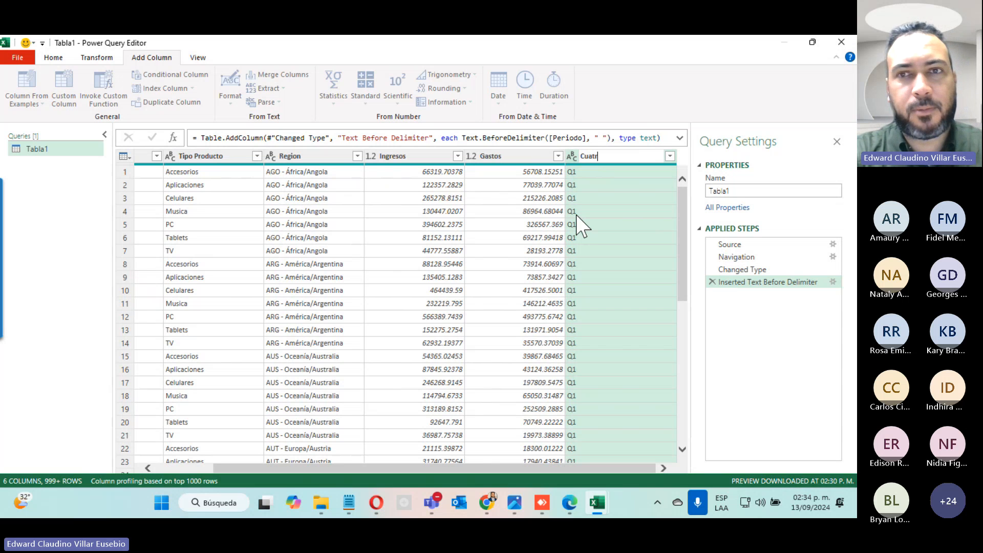
type("imestre")
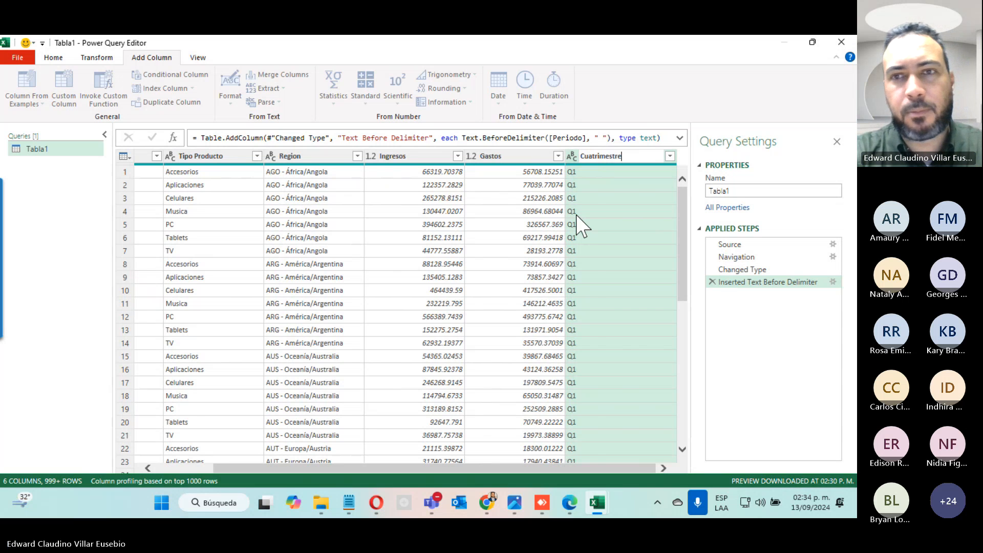
key("Return")
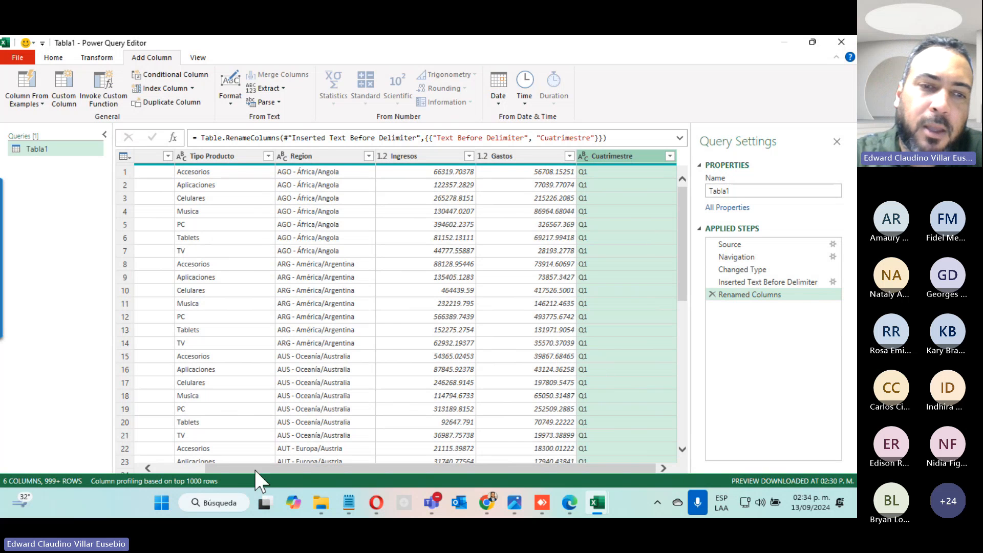
- Add a column that extracts the text after the space delimiter from Periodo
left_click_drag(254, 469, 189, 456)
left_click(187, 158)
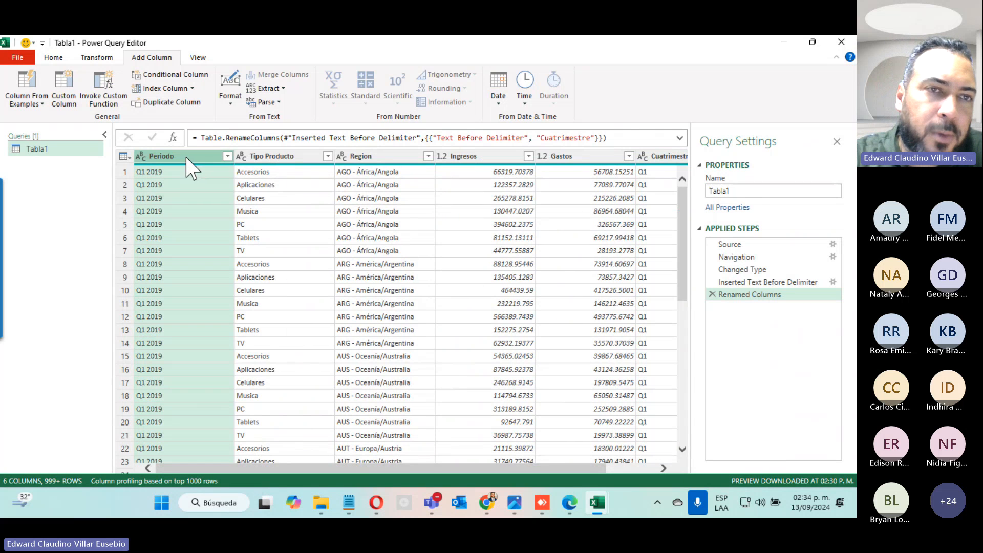
left_click(267, 88)
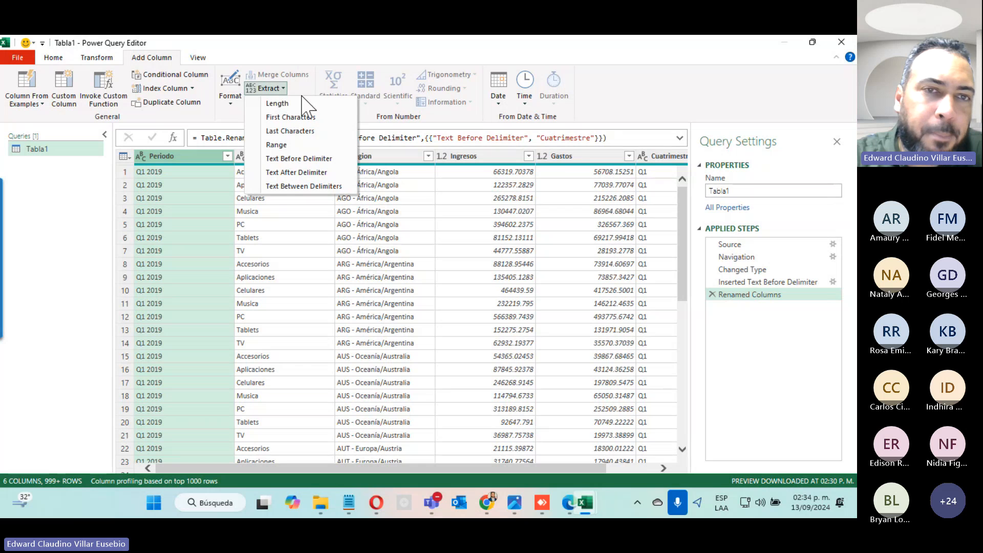
left_click(306, 172)
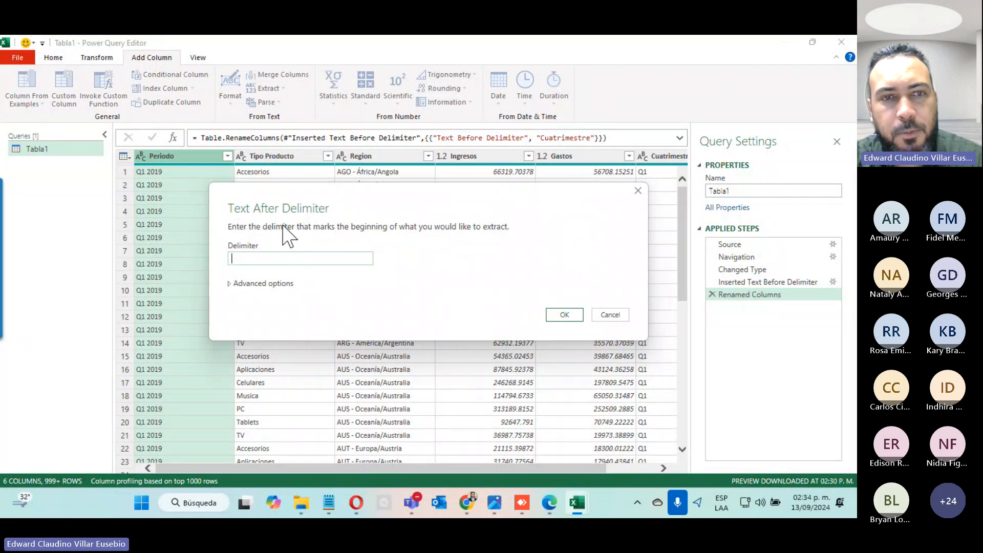
left_click(565, 315)
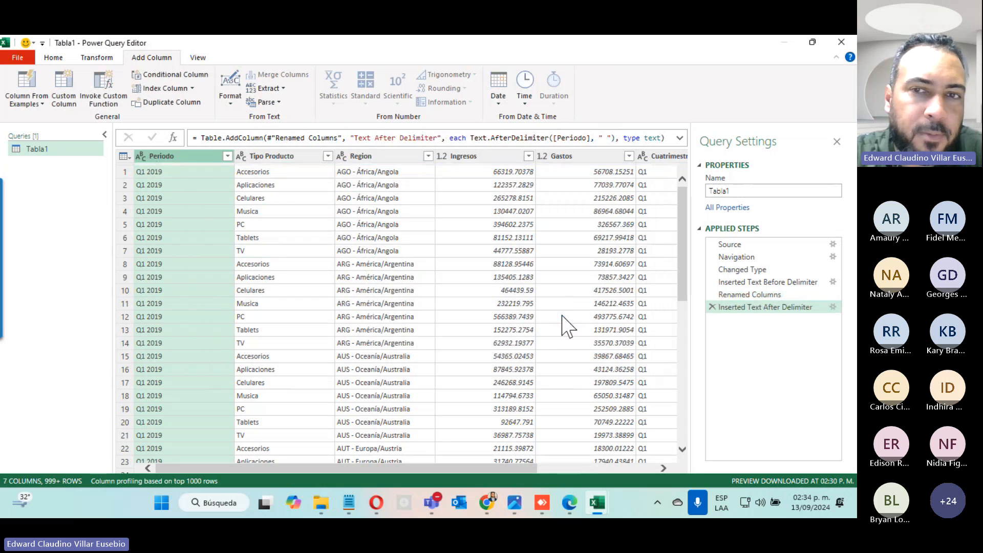
- Rename the Text After Delimiter column as Año
left_click_drag(447, 468, 587, 450)
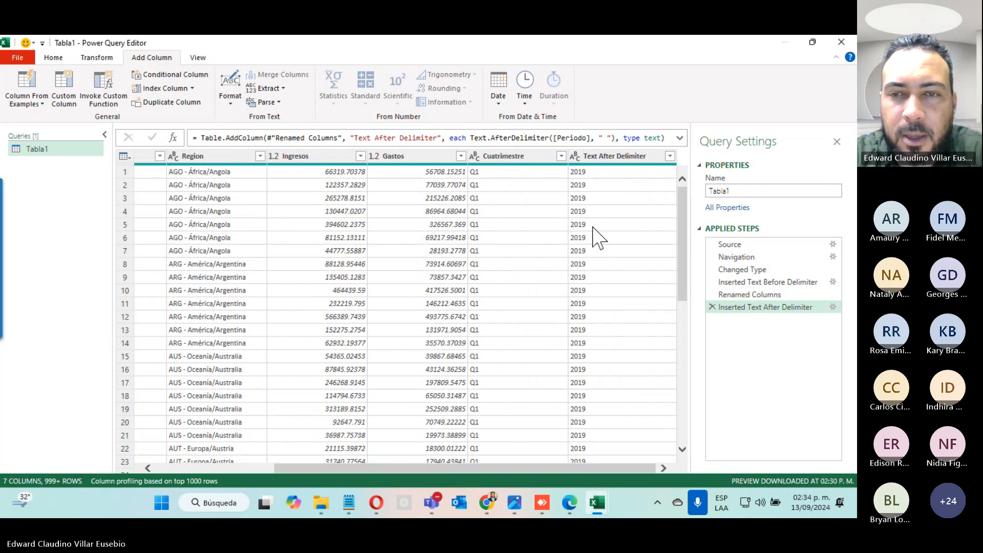
left_click(597, 158)
double_click(589, 156)
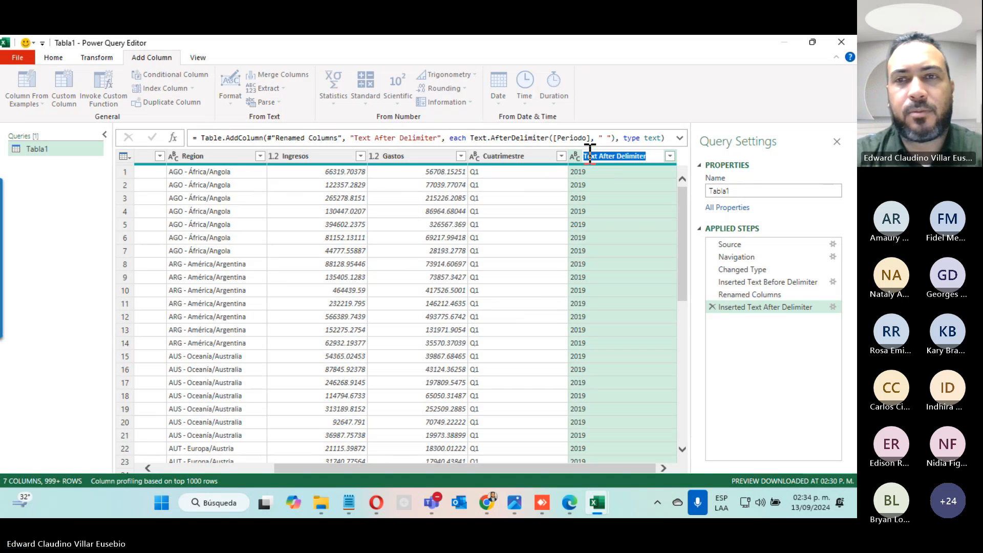
type("a")
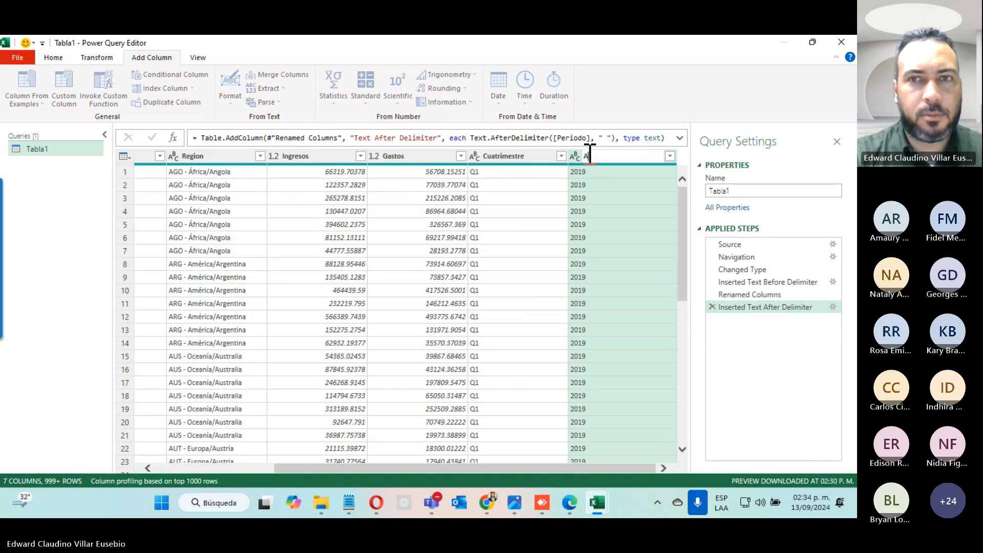
type("ño")
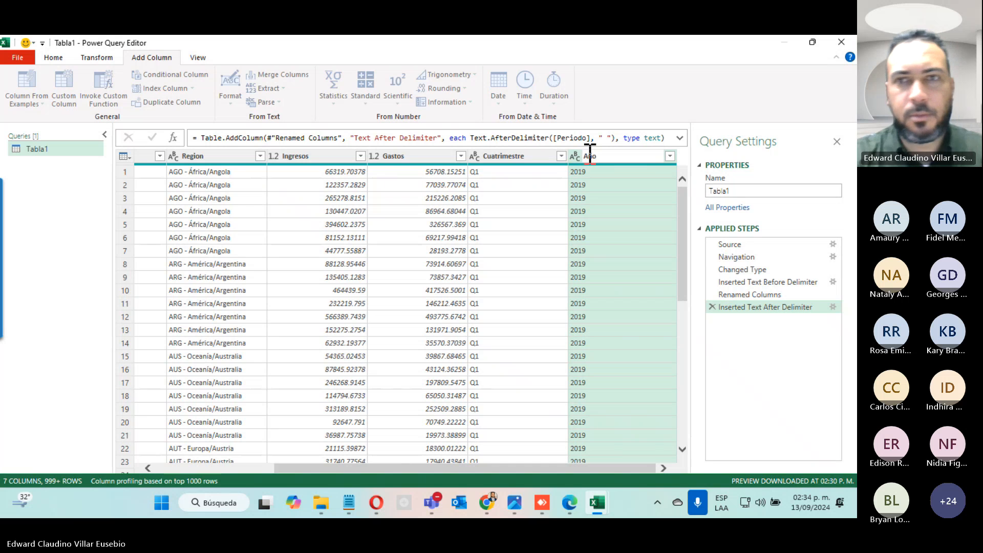
key("Return")
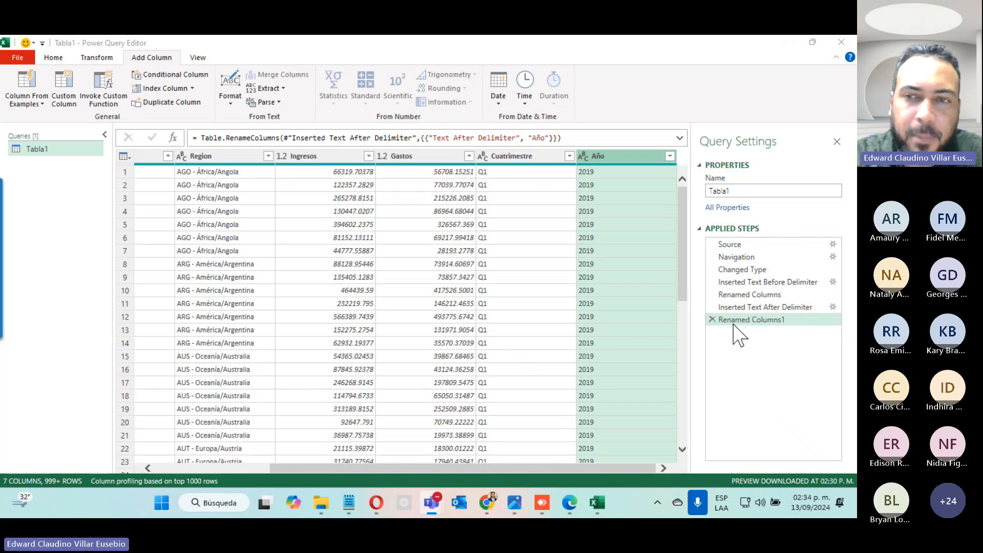
- Remove the original Periodo column from the Tabla1 query
left_click(54, 58)
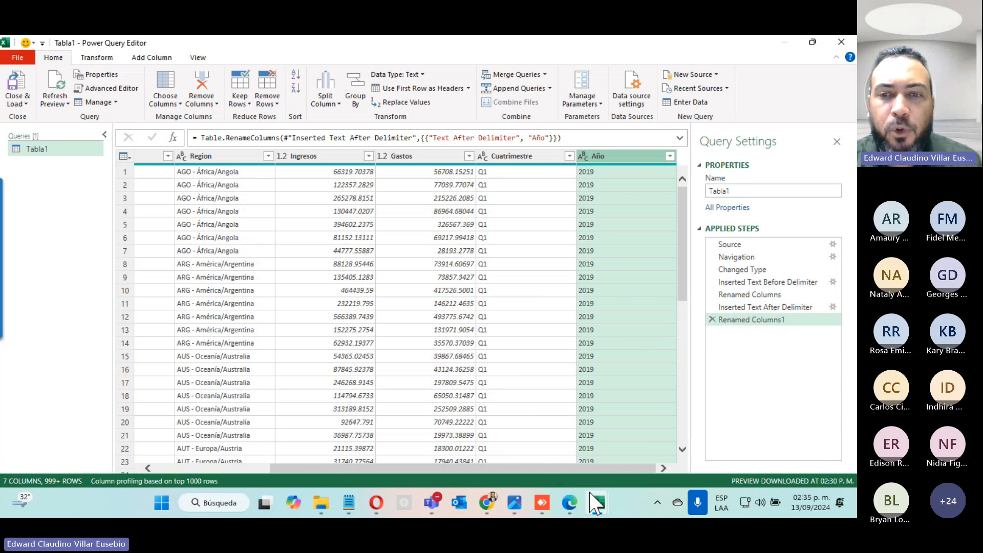
mouse_move(598, 504)
left_click(750, 417)
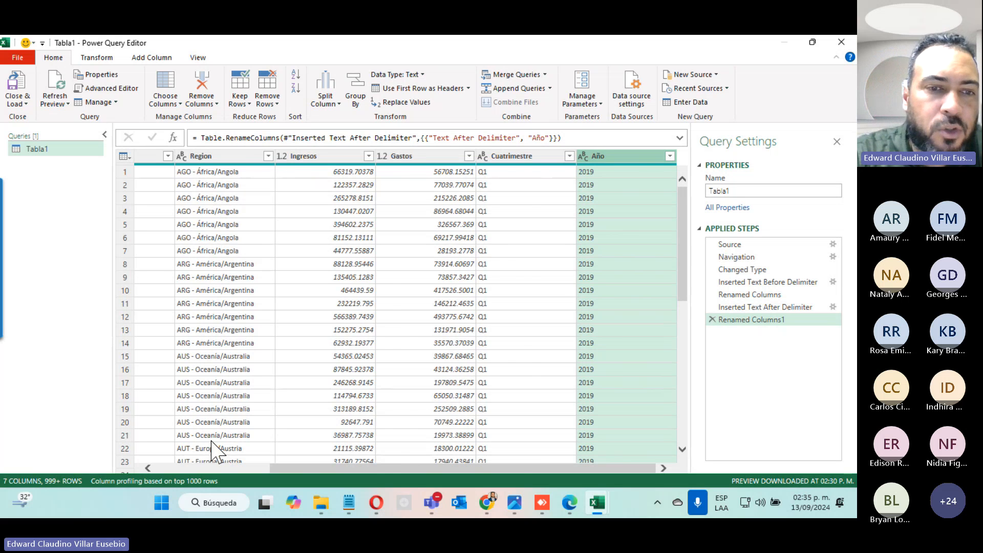
left_click(221, 466)
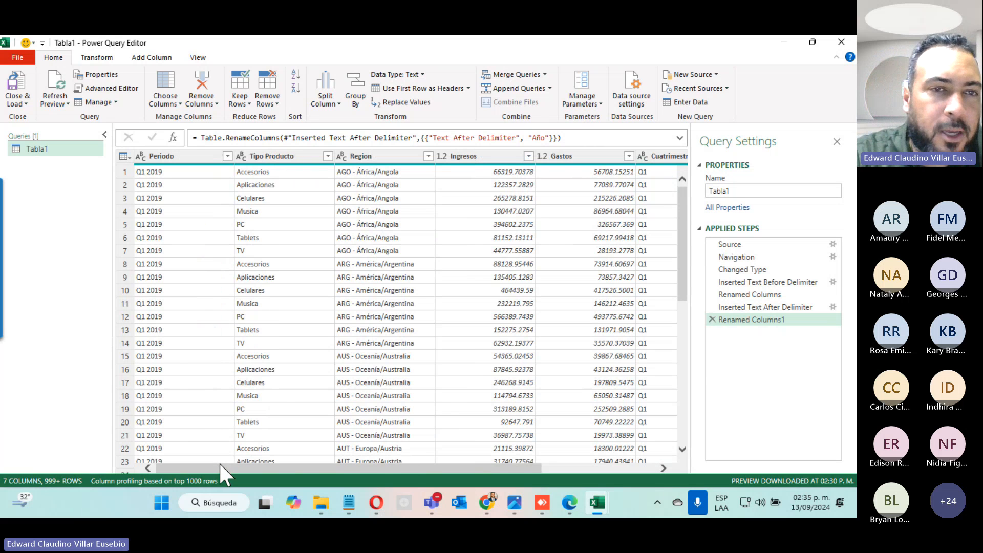
right_click(170, 159)
left_click(197, 176)
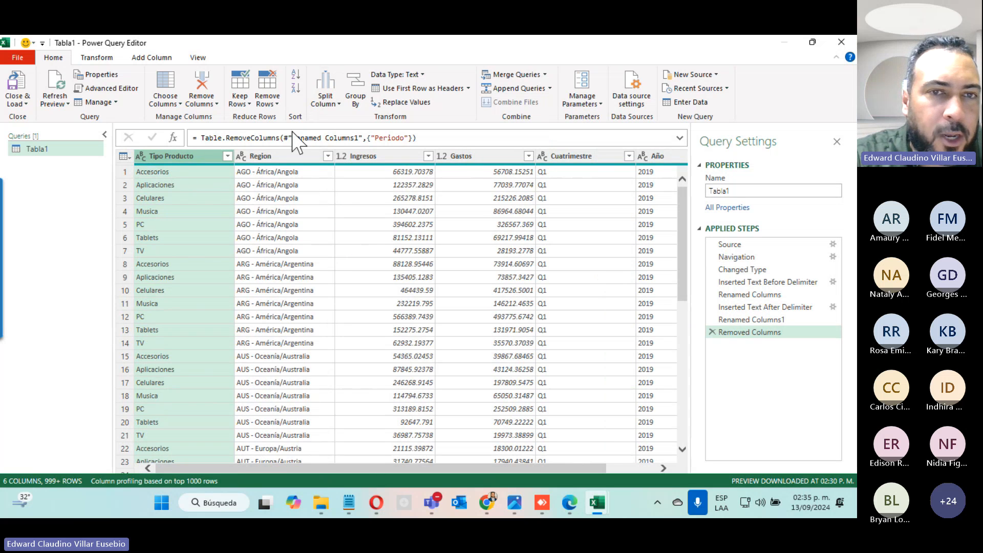
- Replace the Region column values with only the text after the "/" delimiter
left_click(261, 157)
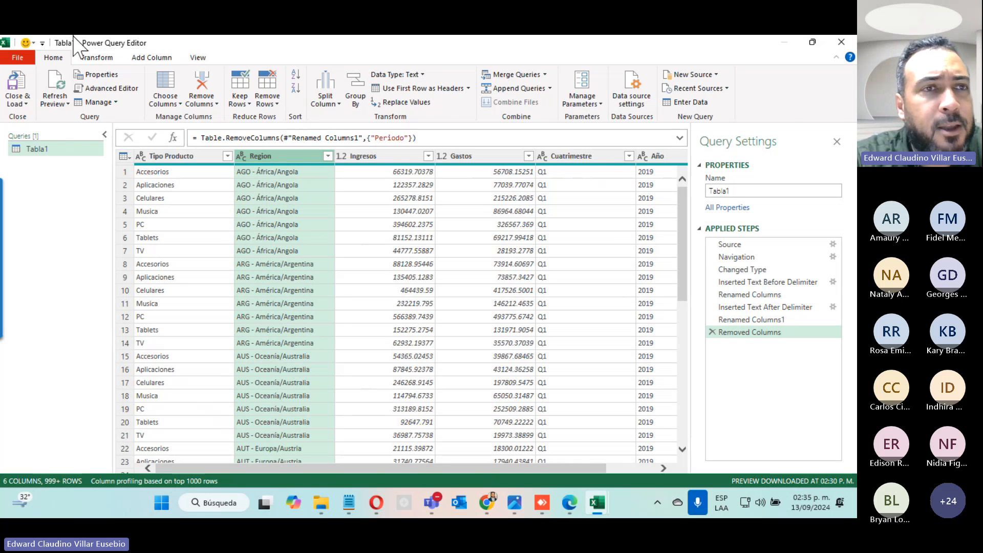
left_click(91, 57)
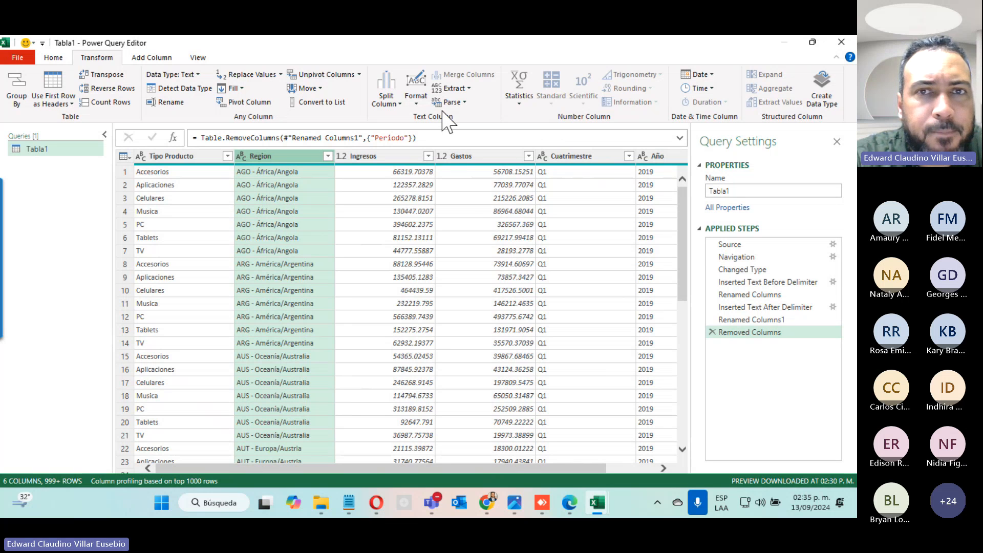
left_click(464, 90)
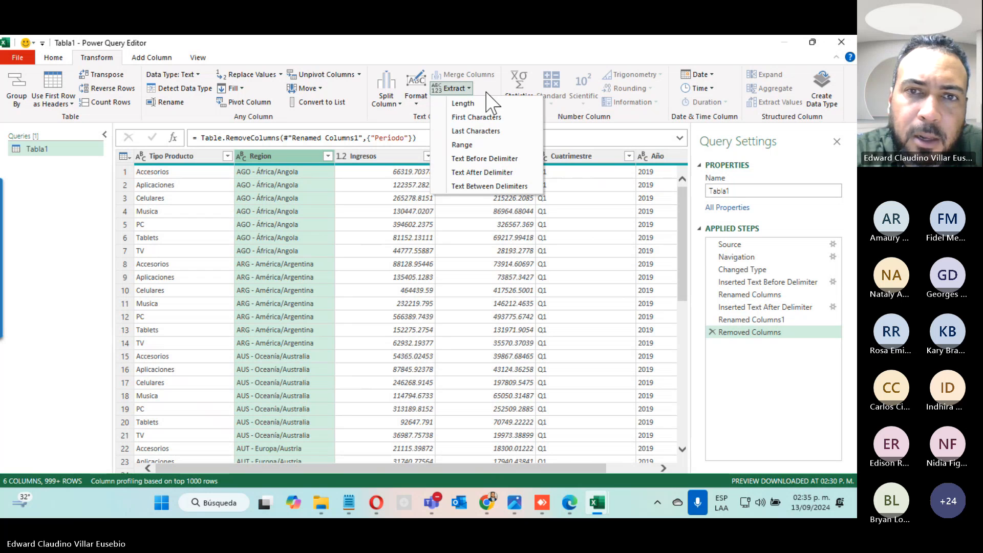
left_click(488, 172)
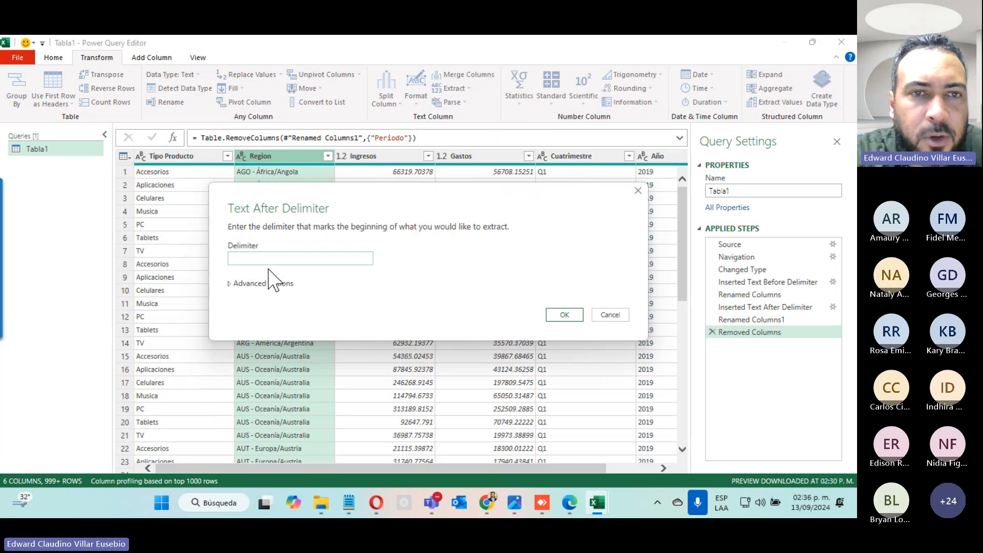
left_click_drag(310, 190, 417, 147)
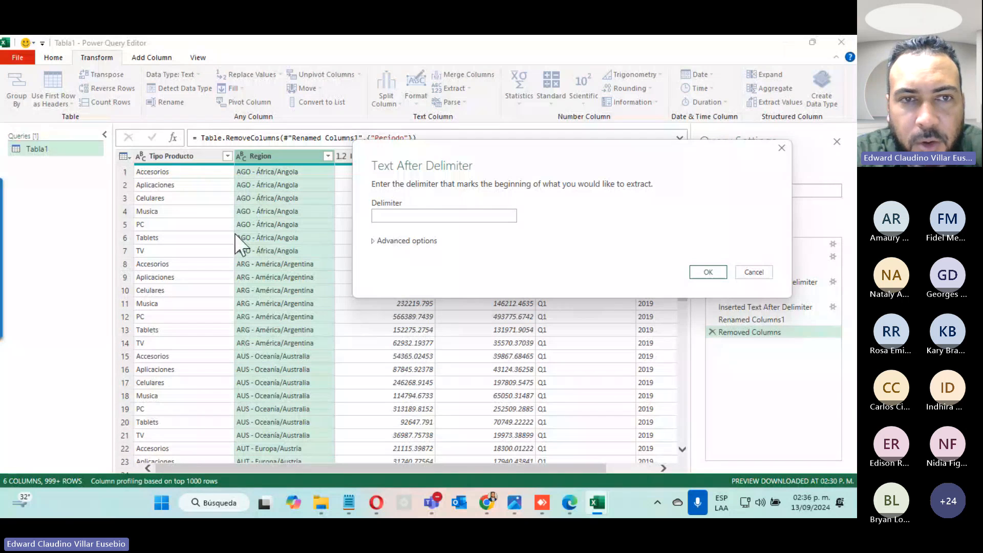
left_click(388, 217)
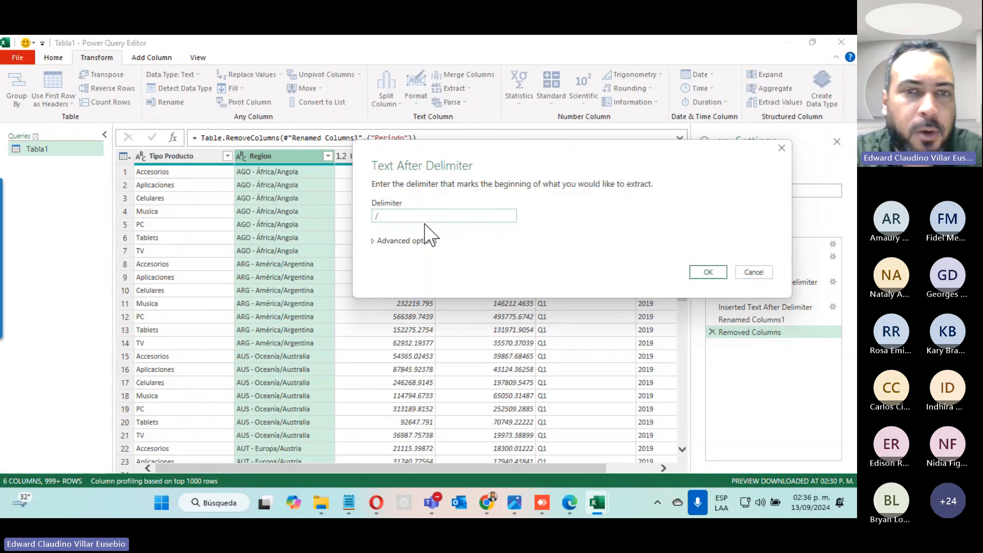
left_click(707, 273)
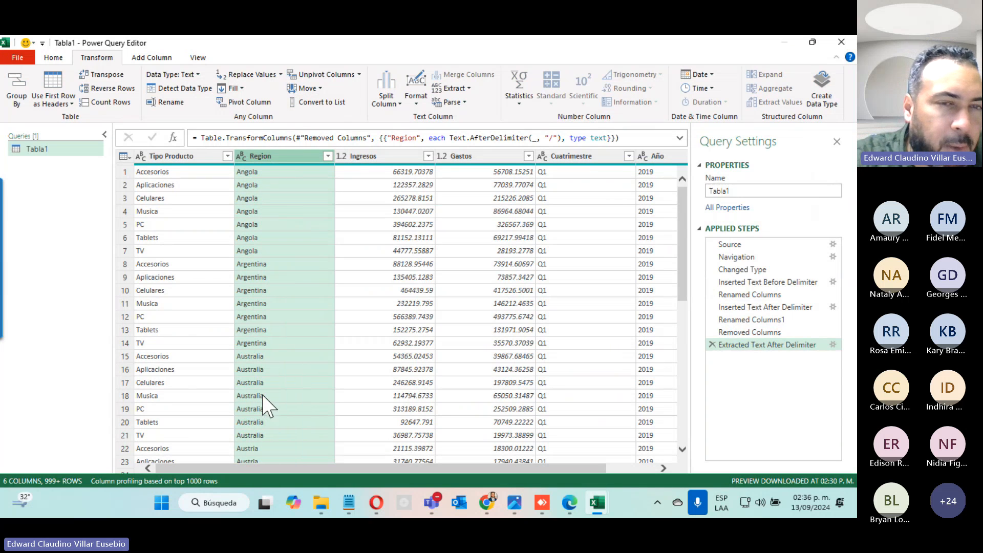
scroll(251, 283, "down", 20)
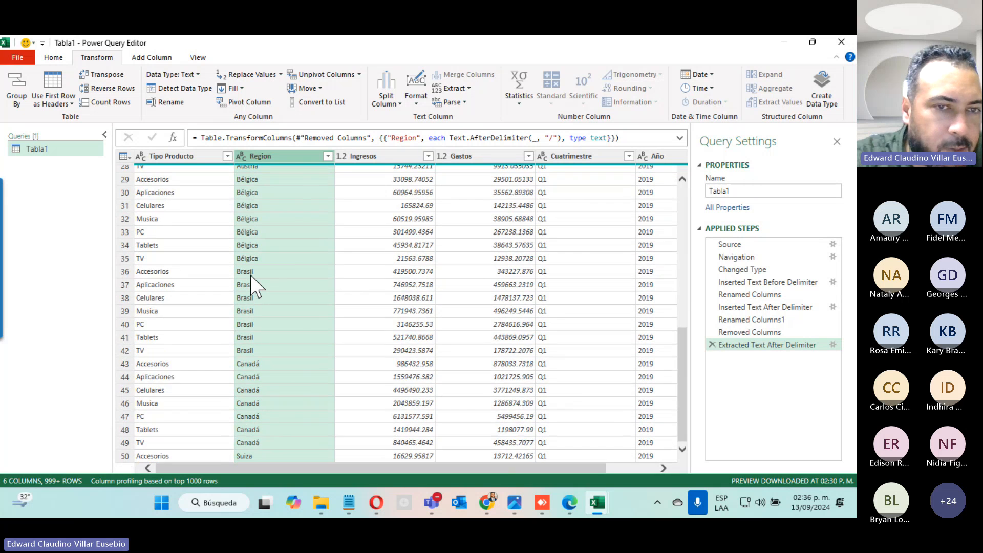
scroll(252, 283, "up", 20)
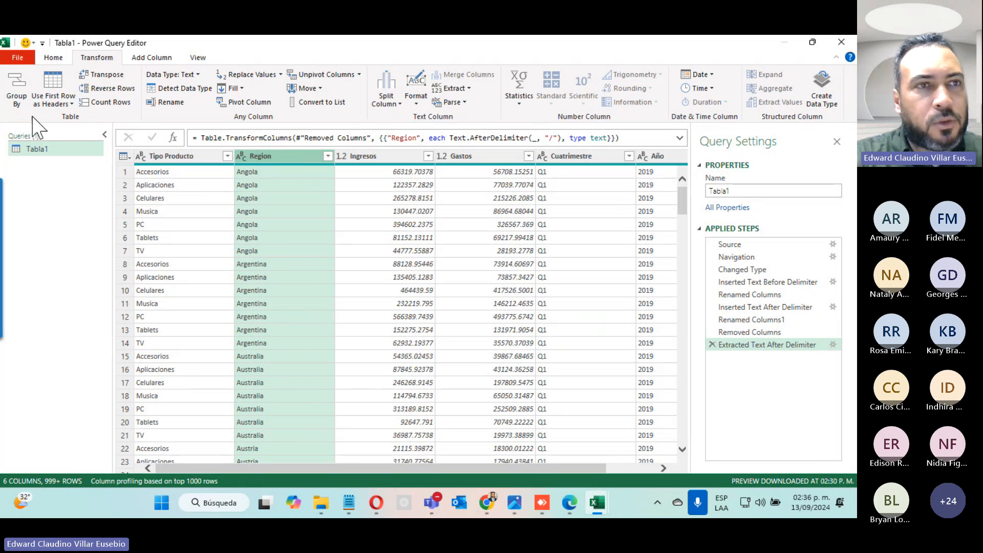
- Close the Power Query Editor and load the transformed Tabla1 query into the workbook
left_click(53, 57)
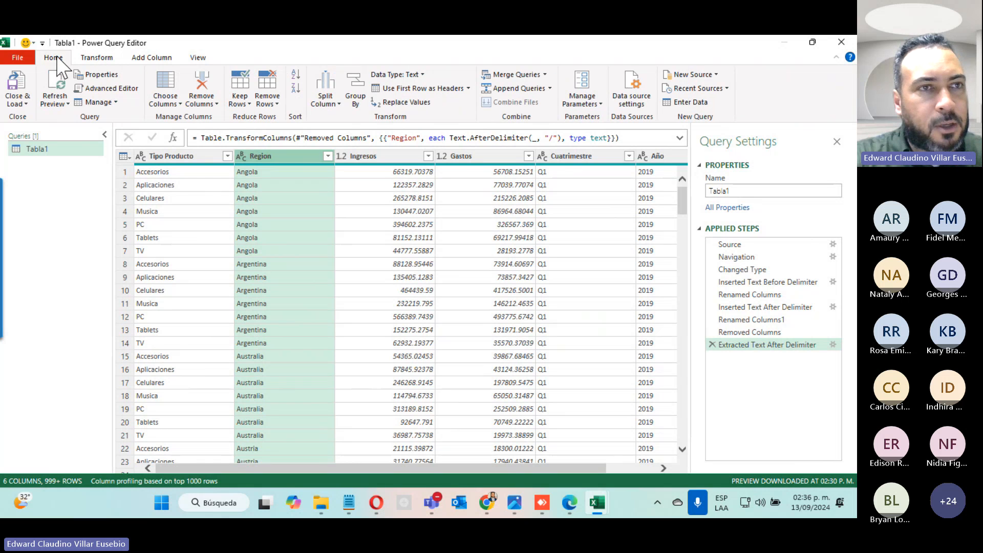
left_click(21, 97)
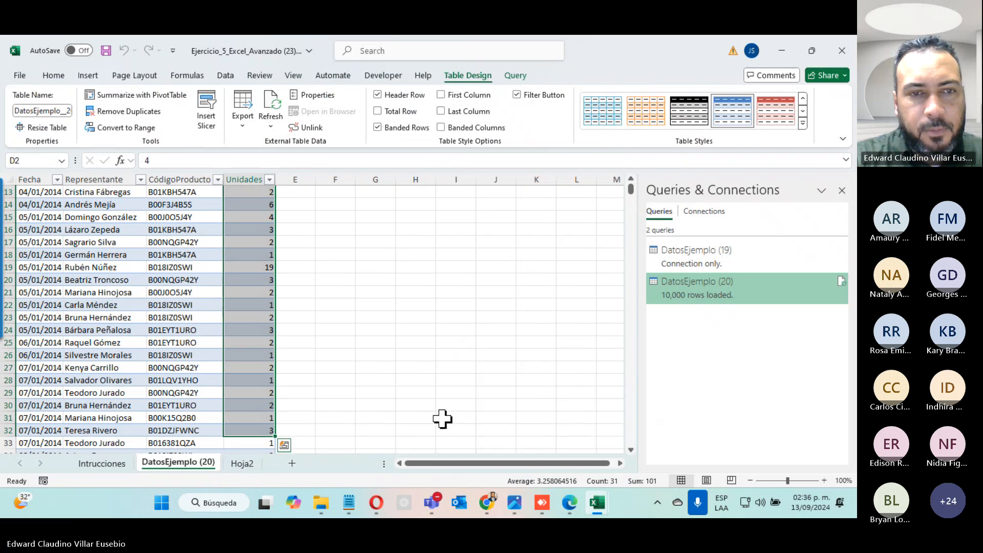
- Check the DatosEjemplo (20) and Hoja2 sheets of the Ejercicio_5 workbook, returning to the Actividad 3 Unidad 3 (2) workbook
left_click(430, 353)
mouse_move(598, 506)
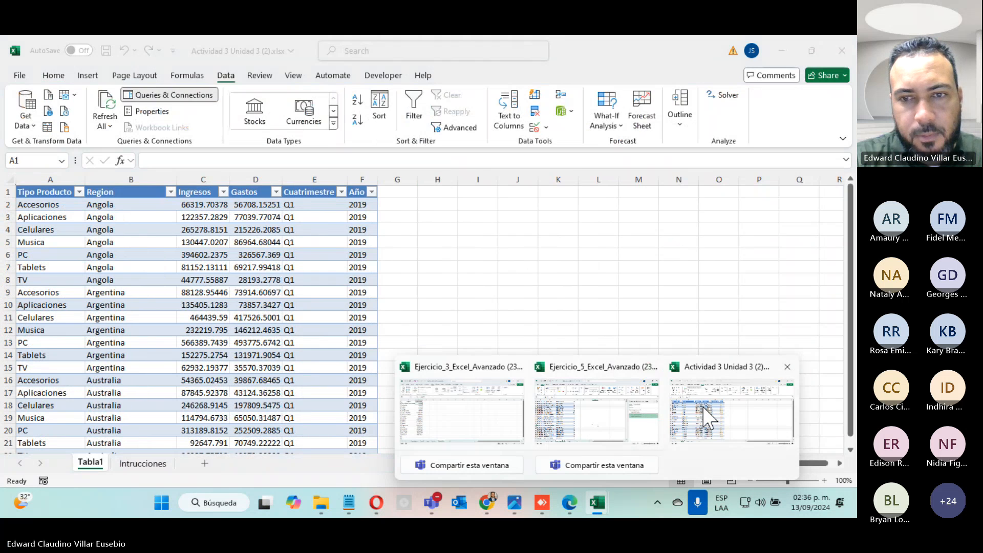
left_click(550, 429)
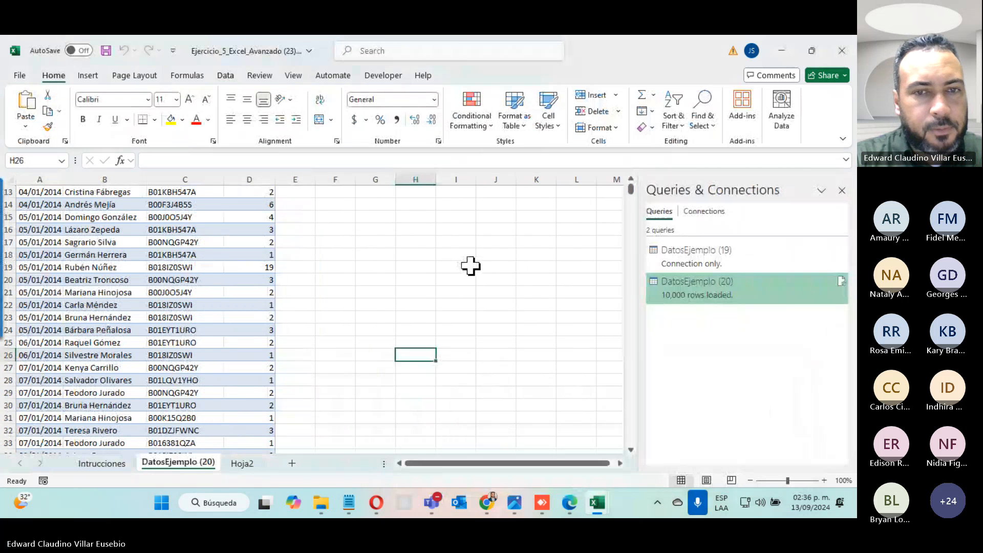
scroll(468, 276, "up", 4)
scroll(358, 384, "down", 10)
left_click(241, 464)
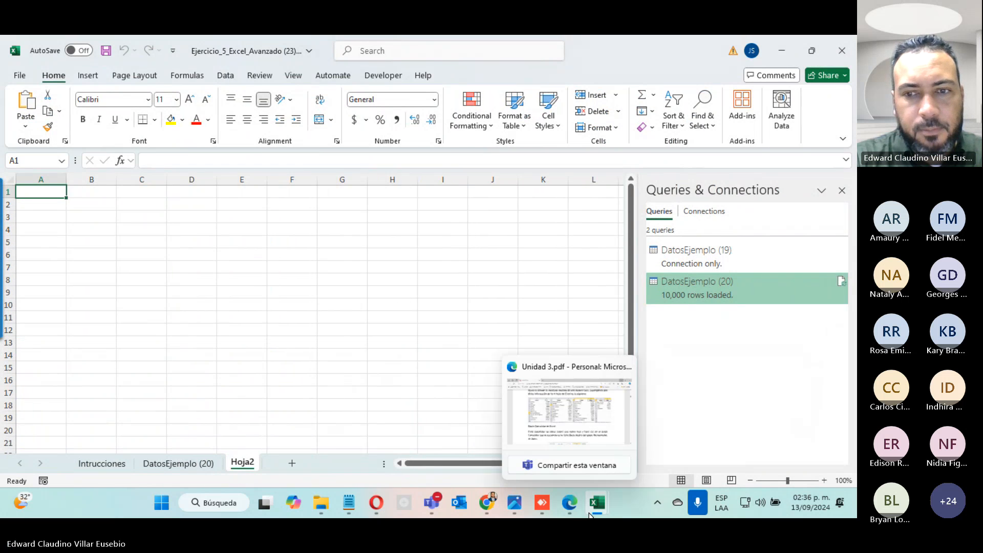
mouse_move(595, 509)
left_click(709, 437)
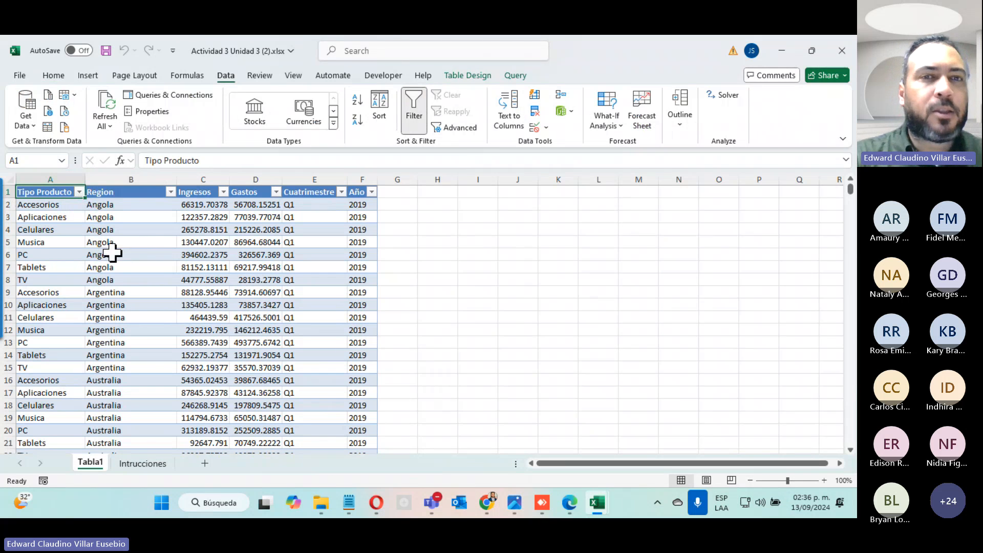
- Filter the Cuatrimestre column of the loaded table to show only Q3
left_click(341, 192)
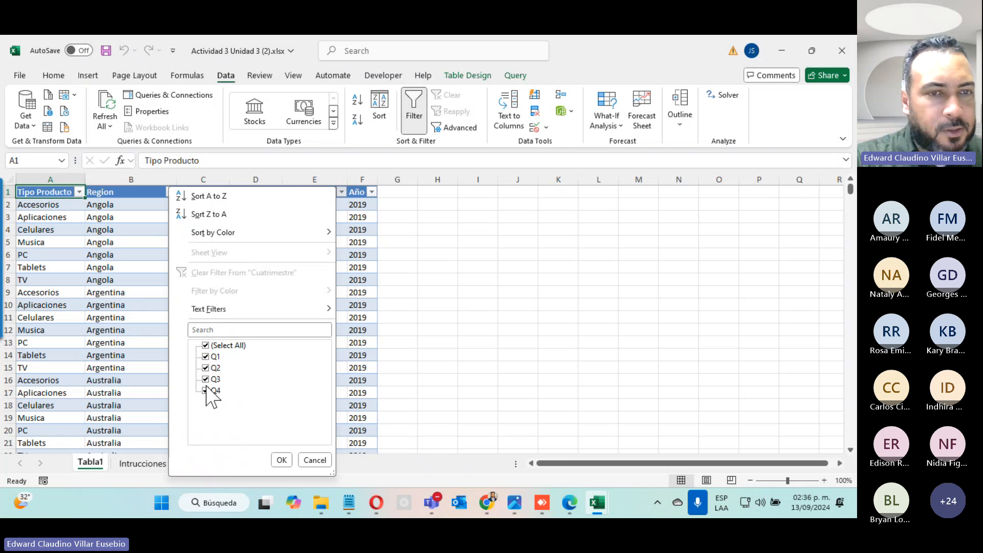
left_click(206, 345)
left_click(209, 379)
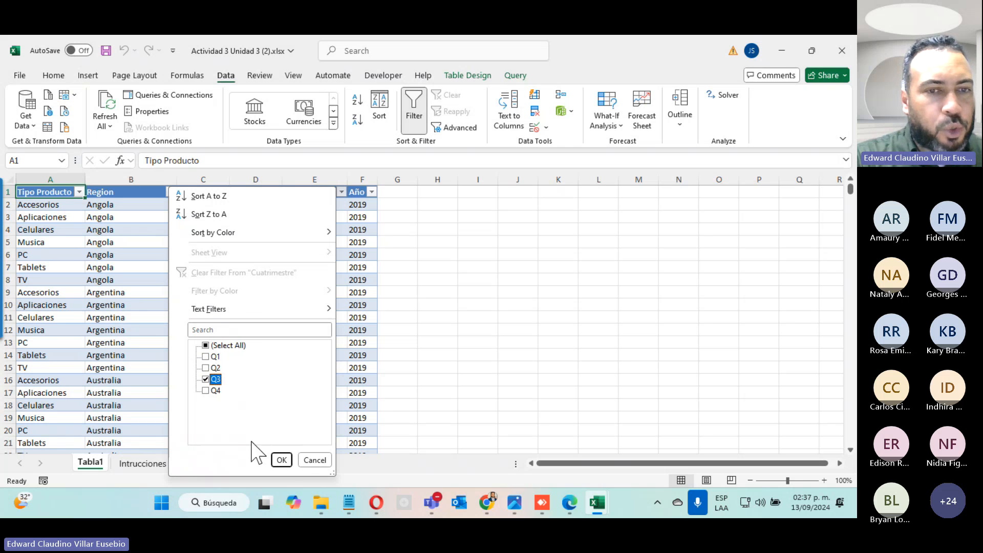
left_click(281, 459)
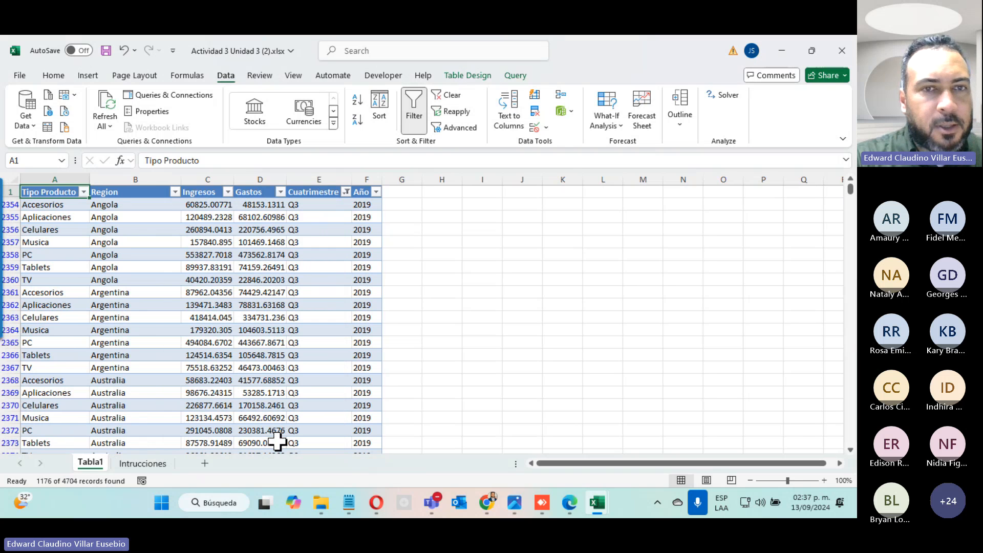
- Filter the Año column to show only 2020
left_click(375, 193)
left_click(240, 346)
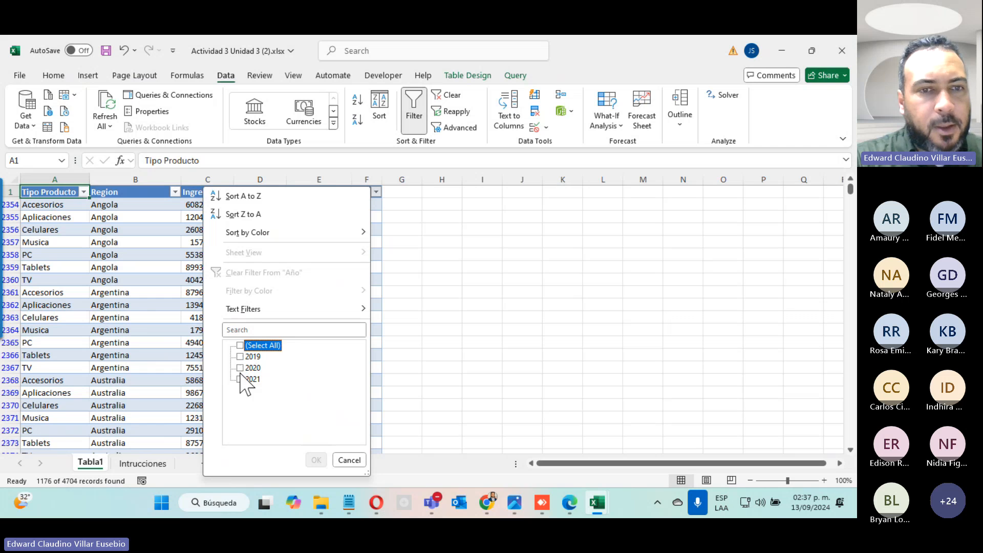
left_click(239, 368)
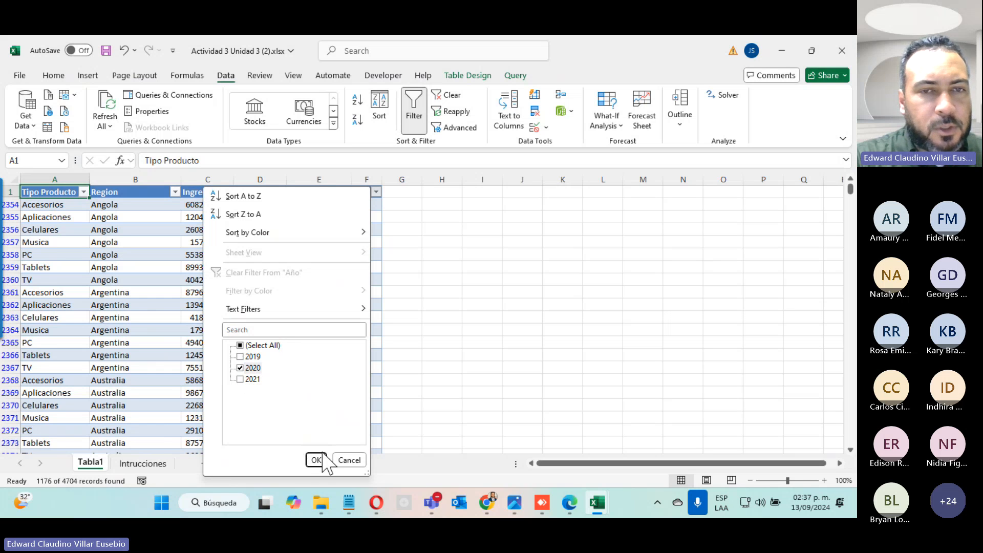
left_click(315, 459)
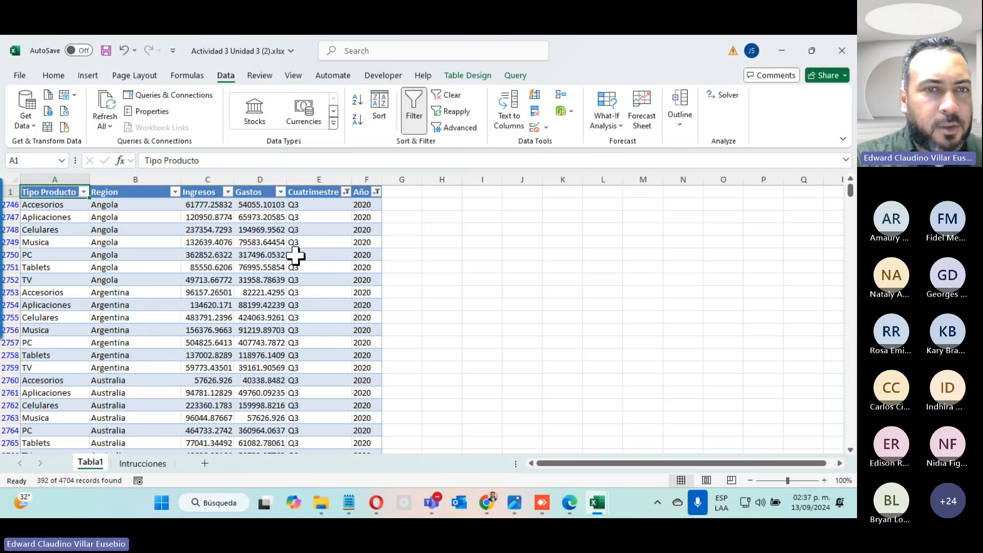
- Examine the filtered table from its first to its last row, including the row numbers and record count
scroll(346, 259, "down", 20)
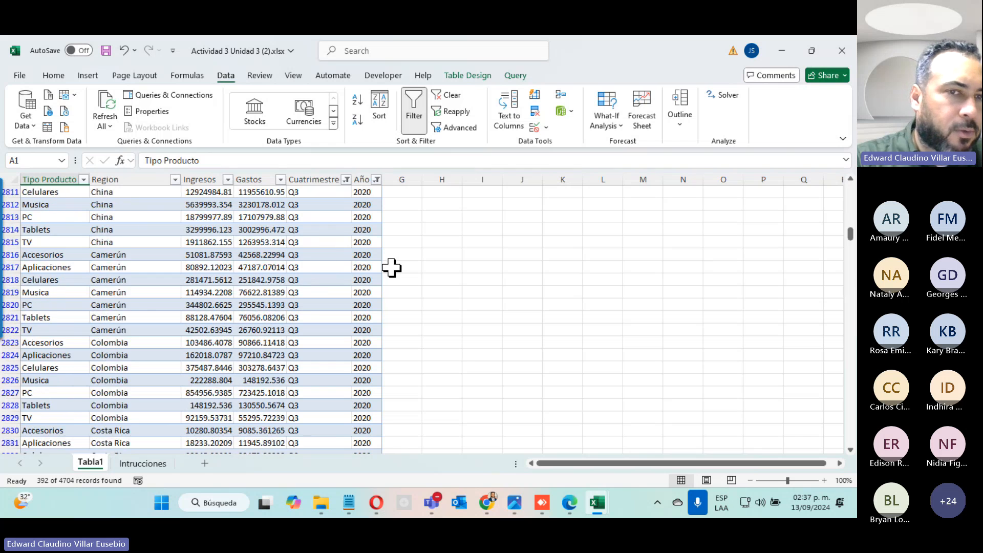
scroll(379, 264, "down", 20)
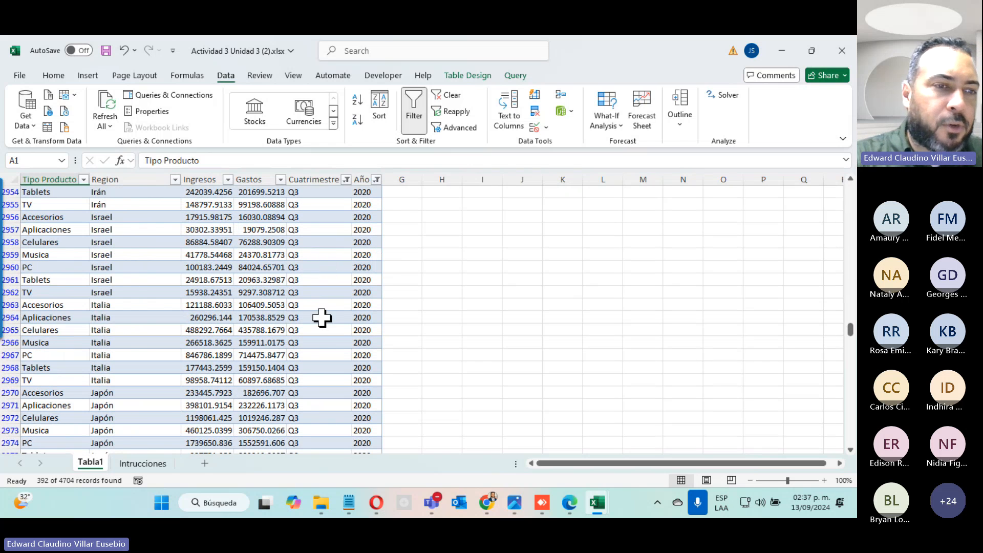
scroll(322, 328, "down", 20)
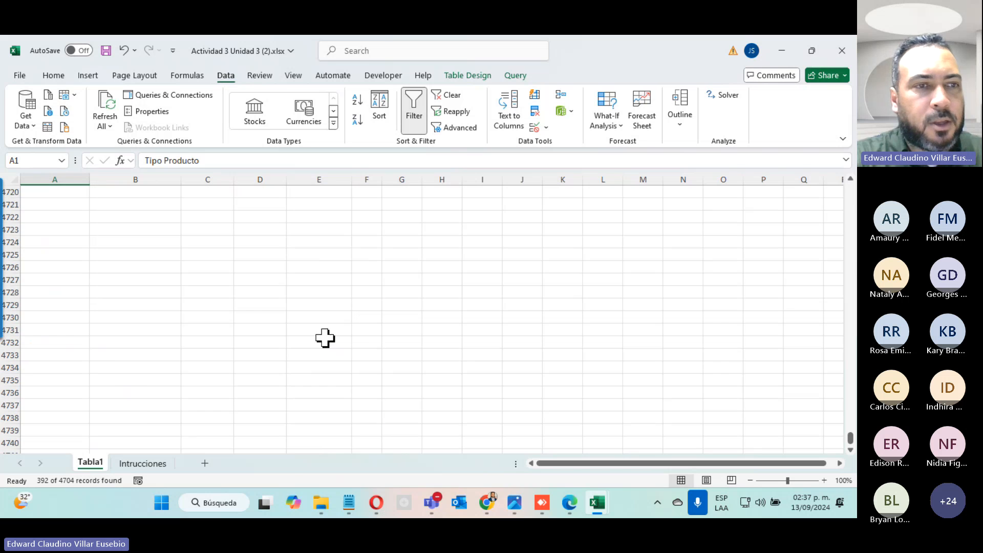
scroll(324, 338, "up", 15)
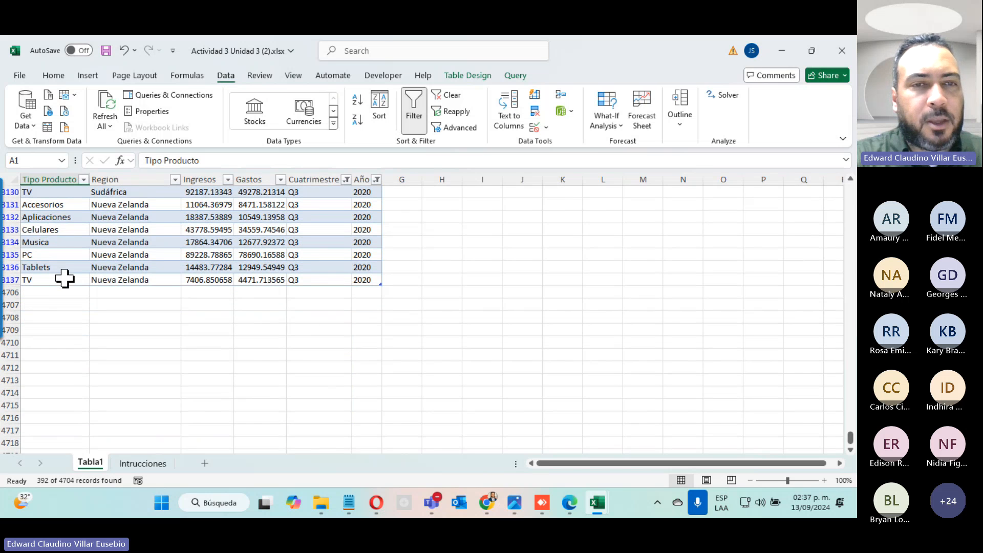
scroll(67, 279, "up", 20)
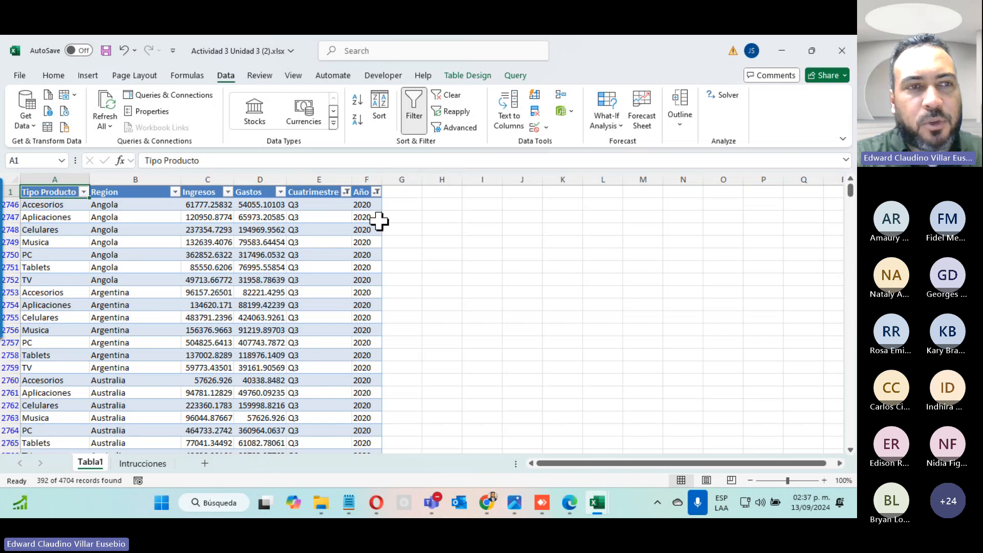
scroll(323, 331, "down", 14)
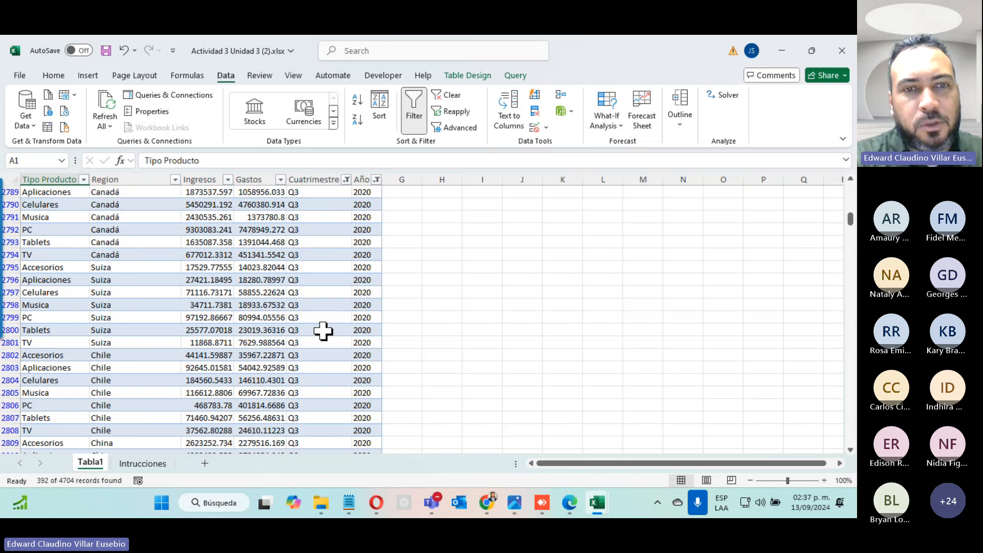
scroll(323, 331, "down", 20)
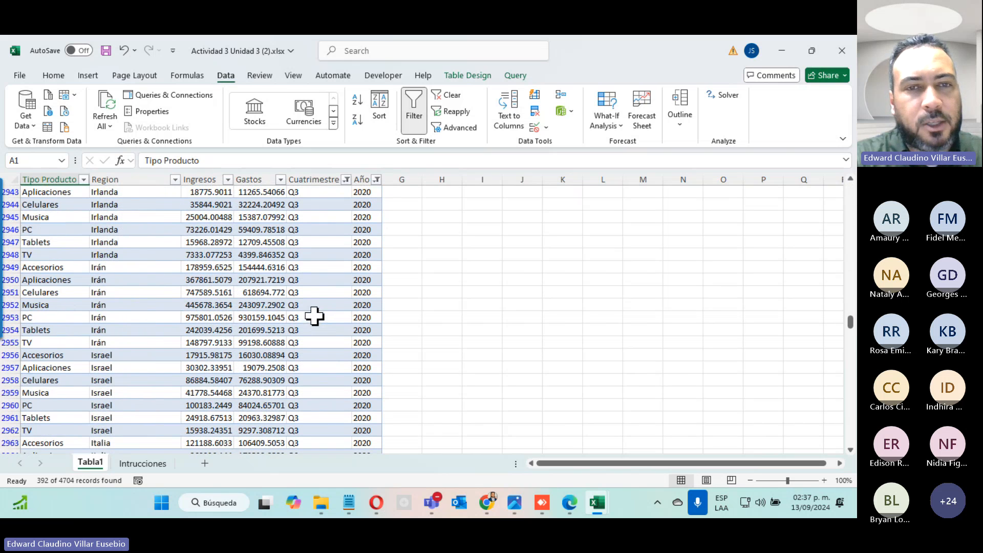
scroll(315, 317, "down", 20)
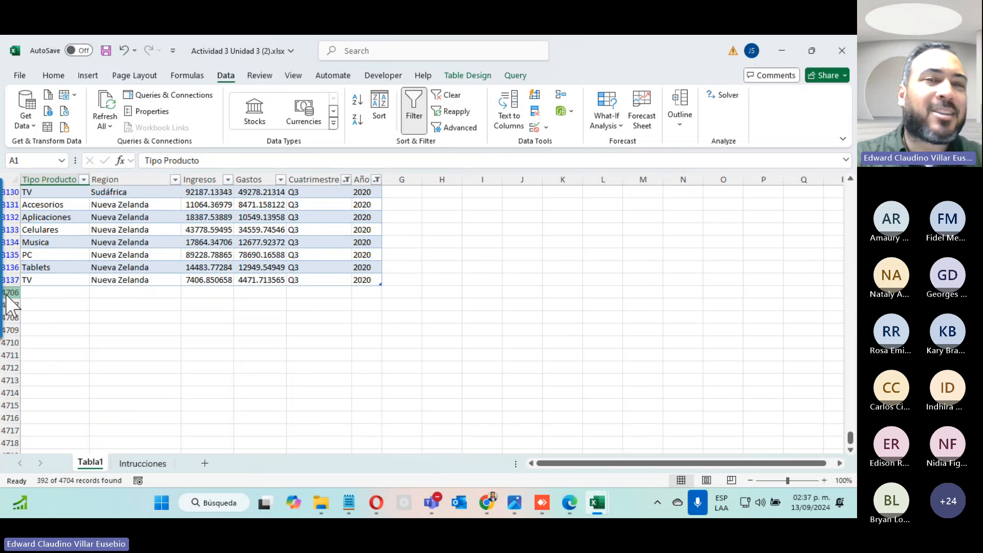
mouse_move(2, 272)
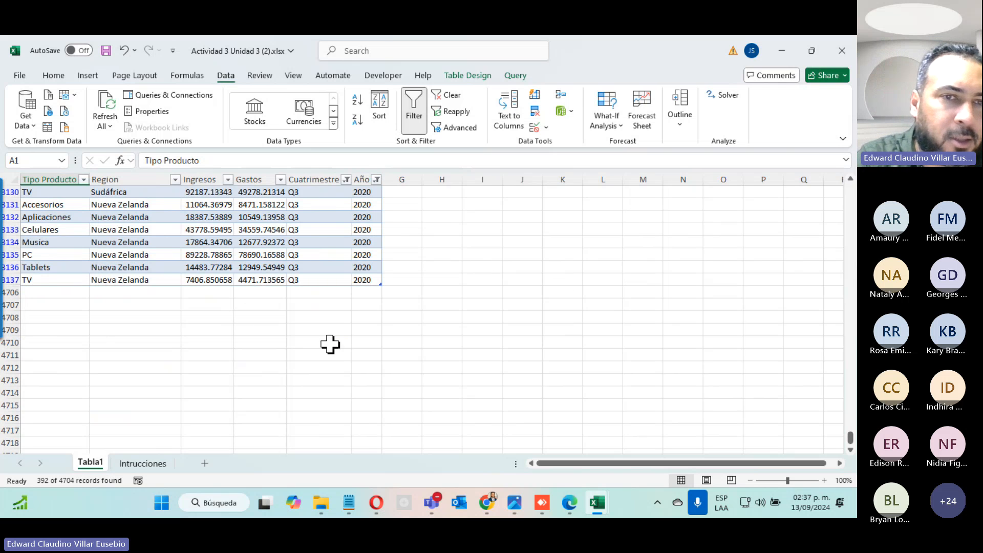
scroll(249, 313, "up", 11)
scroll(249, 313, "up", 20)
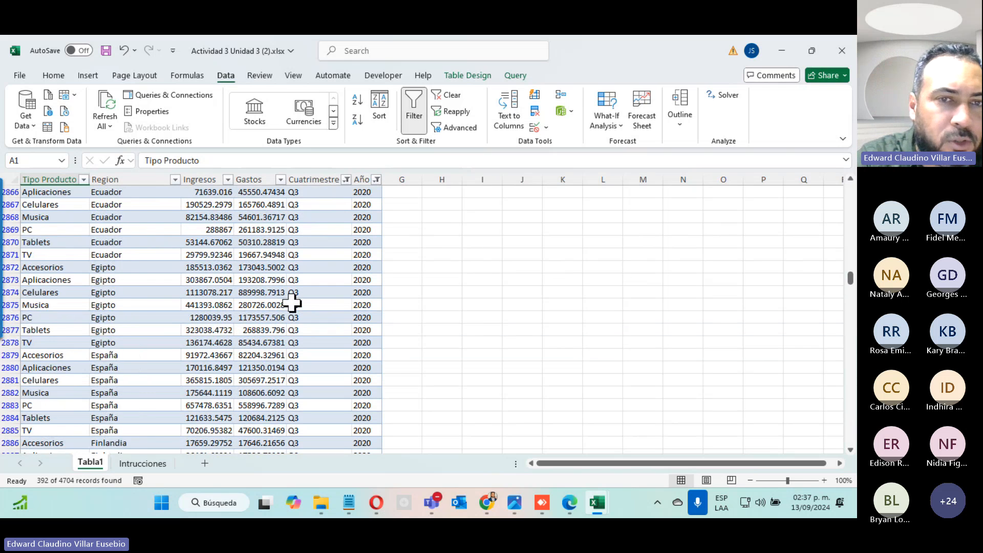
scroll(290, 296, "up", 20)
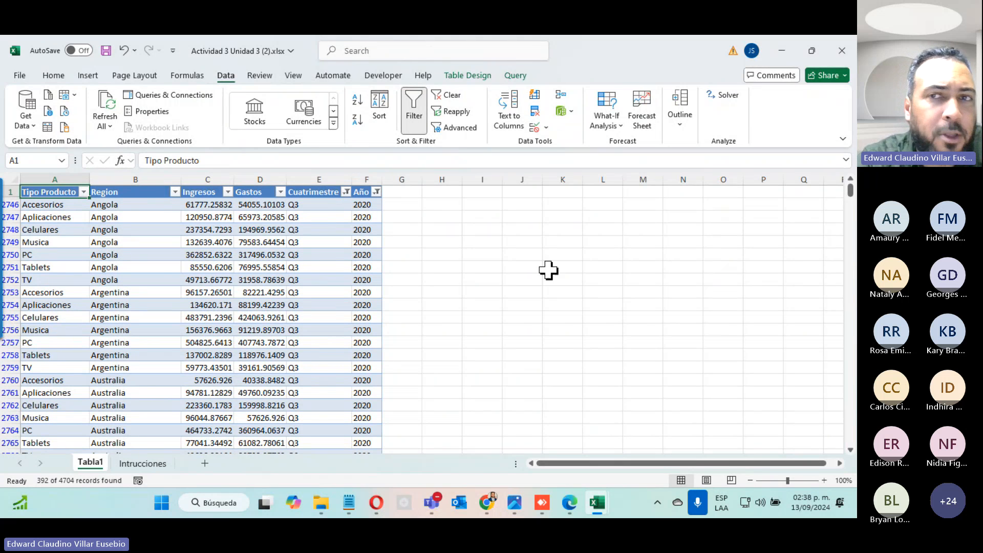
- Minimize both Excel workbooks and the Descargas folder to return to the Excel Avanzado course page in Chrome
left_click(783, 51)
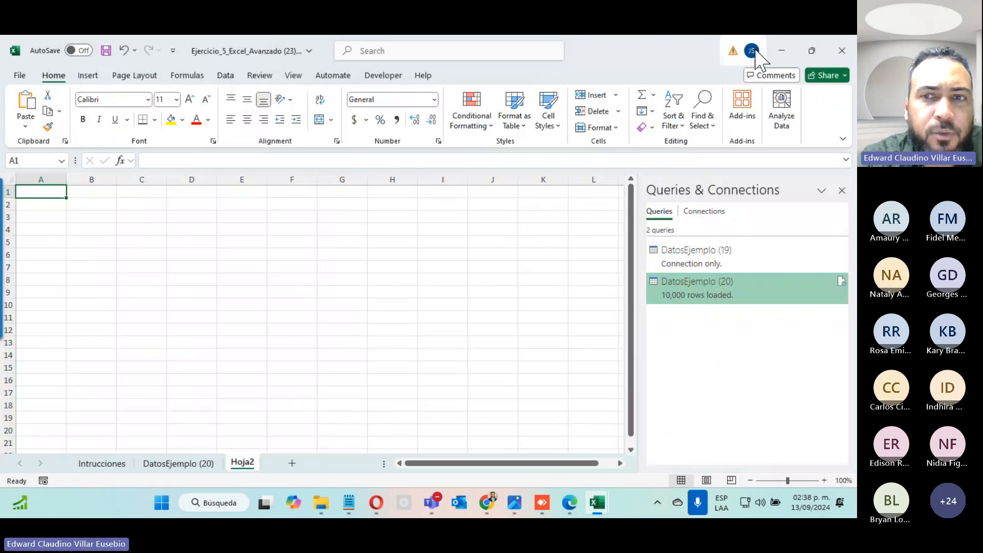
left_click(782, 50)
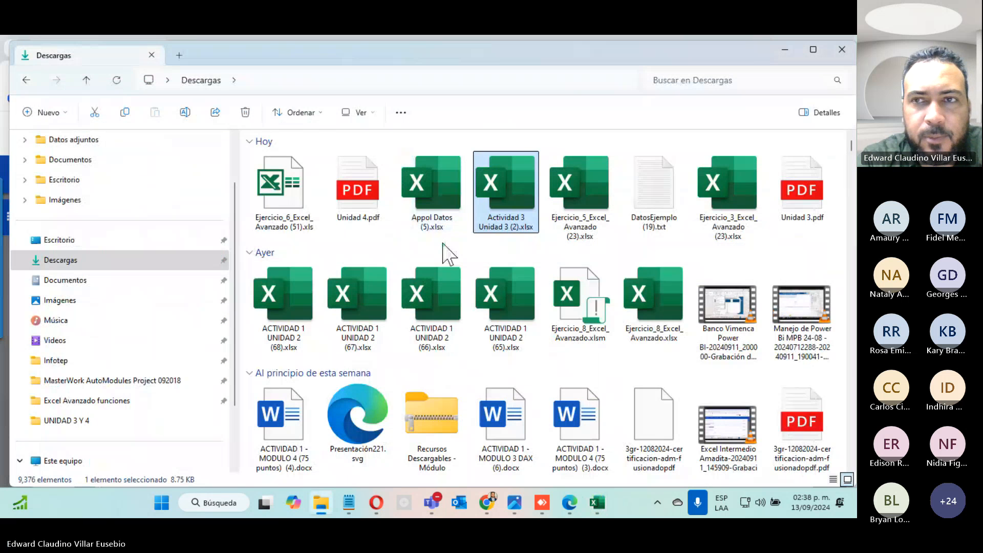
left_click(784, 50)
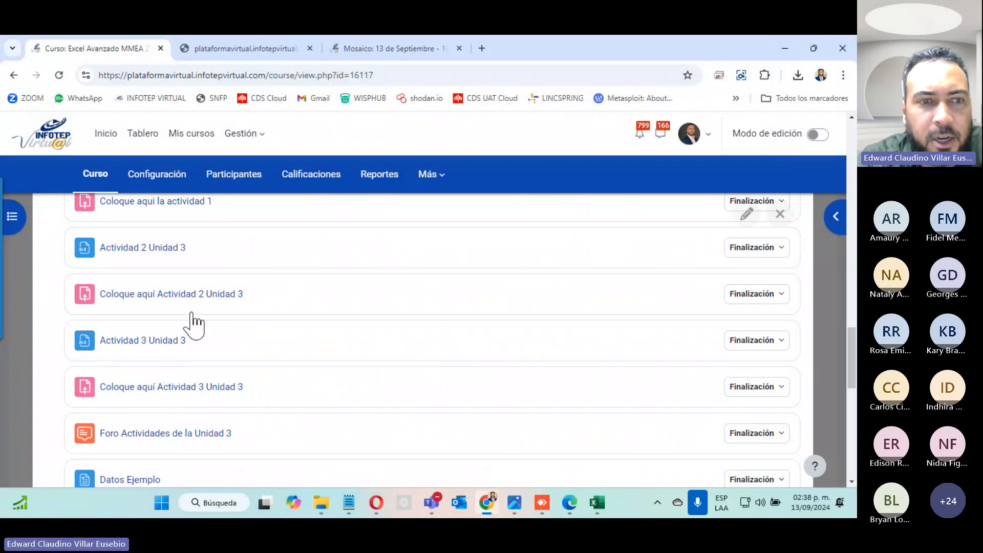
- Look over the remaining Unidad 3 resources and the DatosEjemplo.txt page, and switch to the browser tab showing the Unidad 4 activities
scroll(154, 440, "down", 4)
scroll(135, 450, "up", 4)
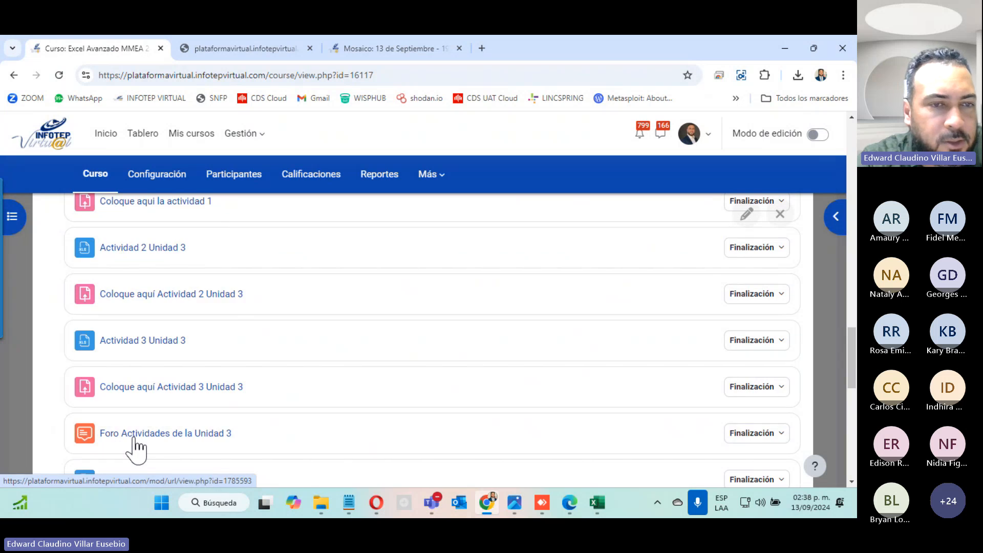
scroll(136, 451, "down", 4)
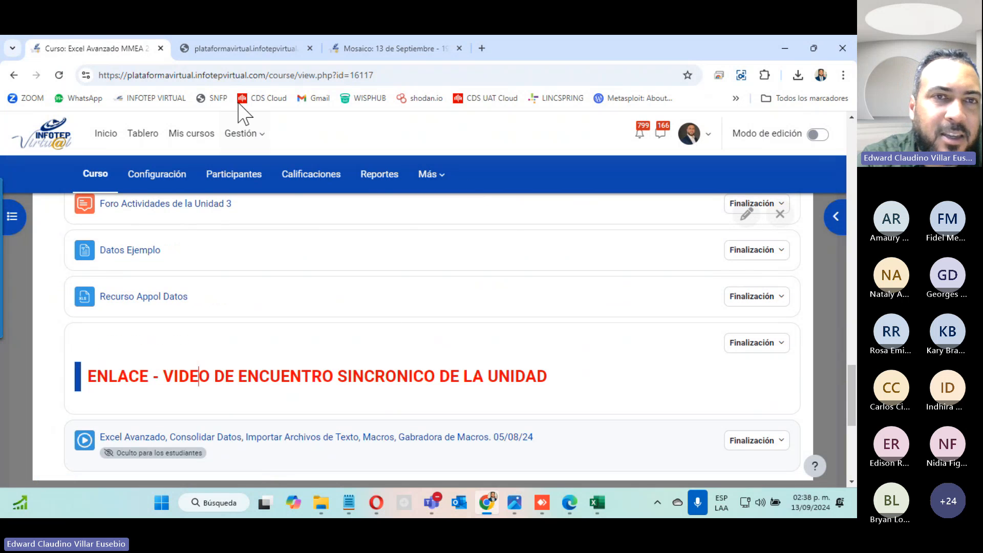
left_click(263, 49)
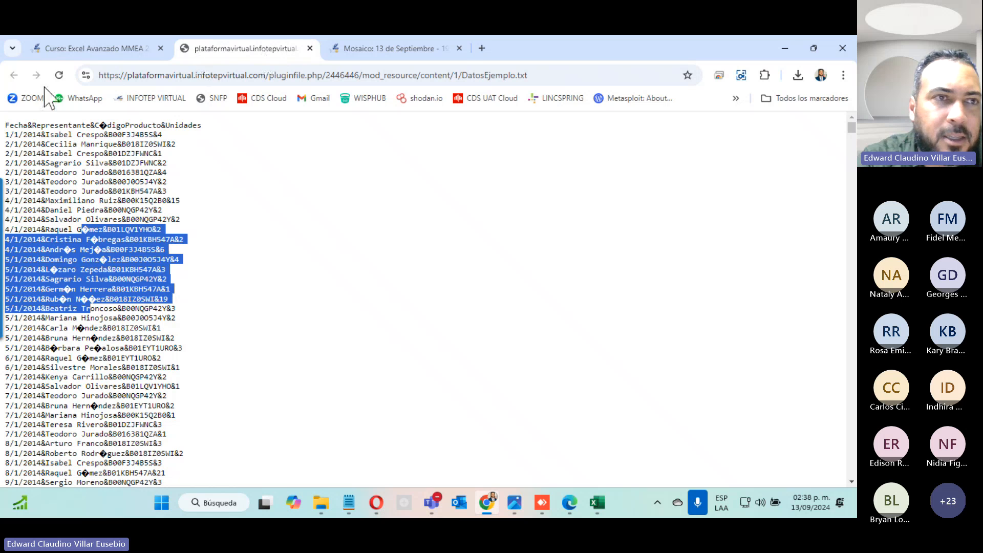
left_click(339, 52)
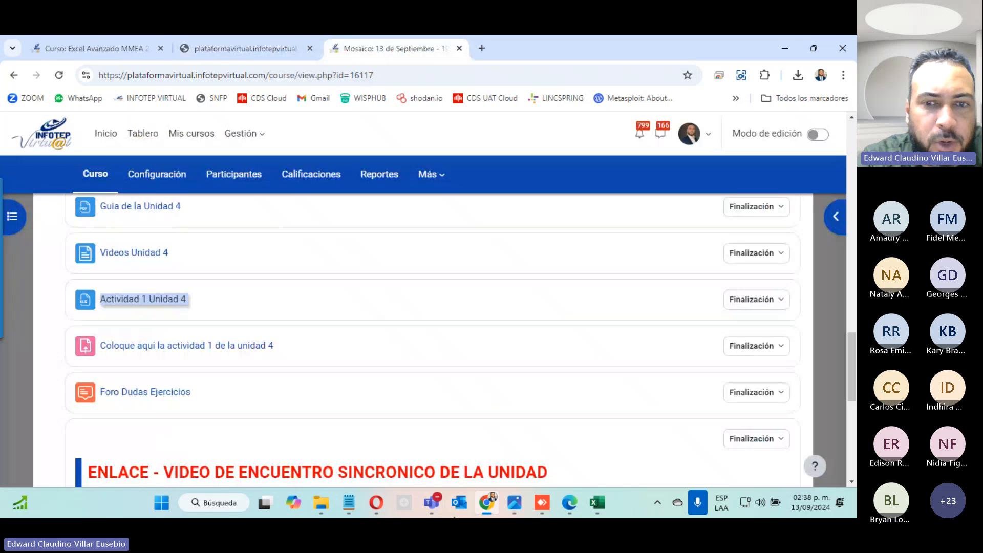
- Switch to the Excel Avanzado meeting in Teams and turn off the camera and microphone
mouse_move(432, 502)
left_click(363, 407)
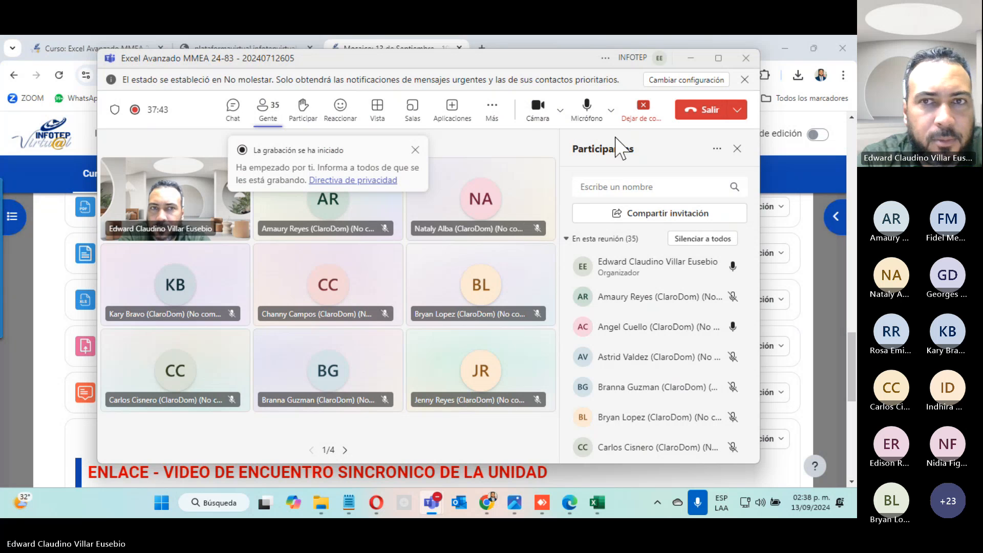
left_click(537, 107)
left_click(587, 108)
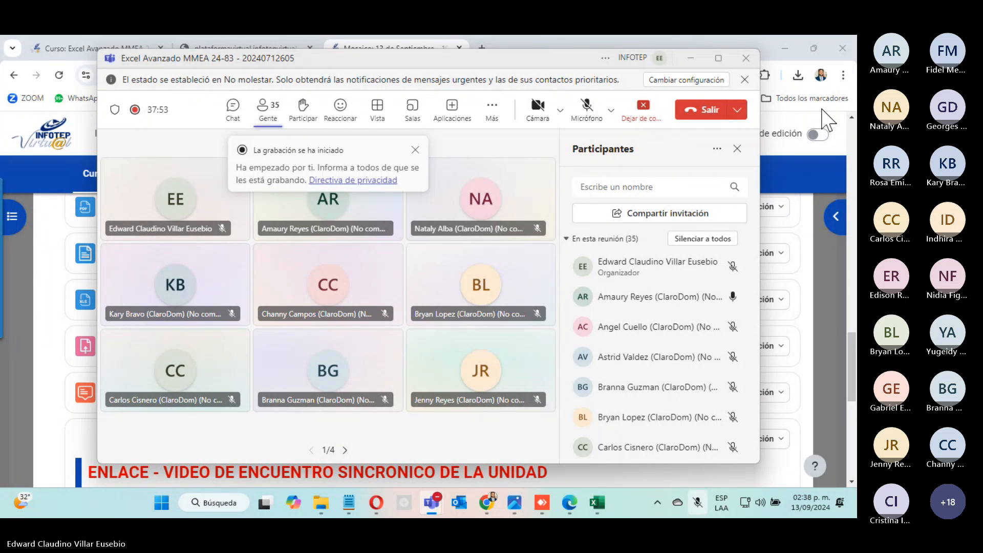
- Turn the meeting microphone and camera back on and minimize the Teams window
left_click(594, 115)
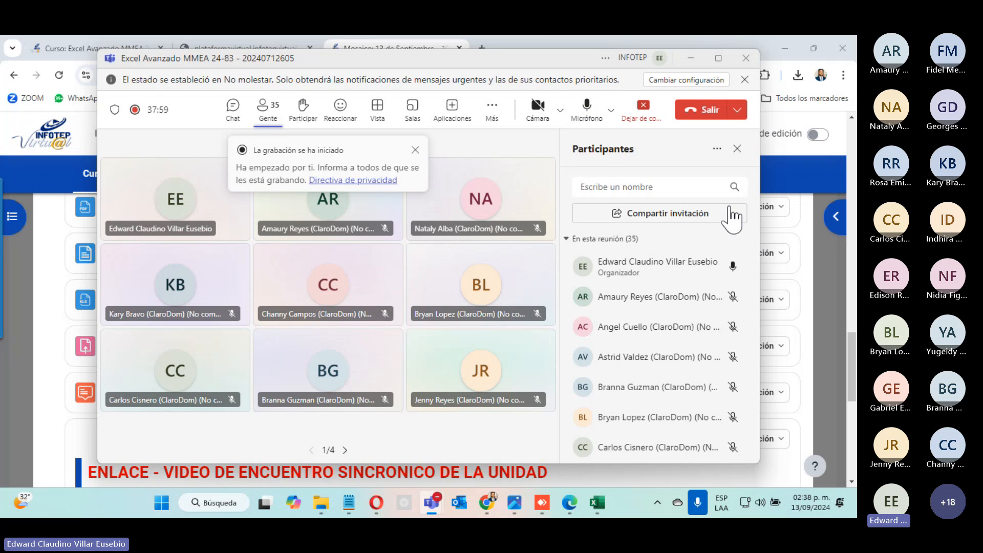
left_click(541, 117)
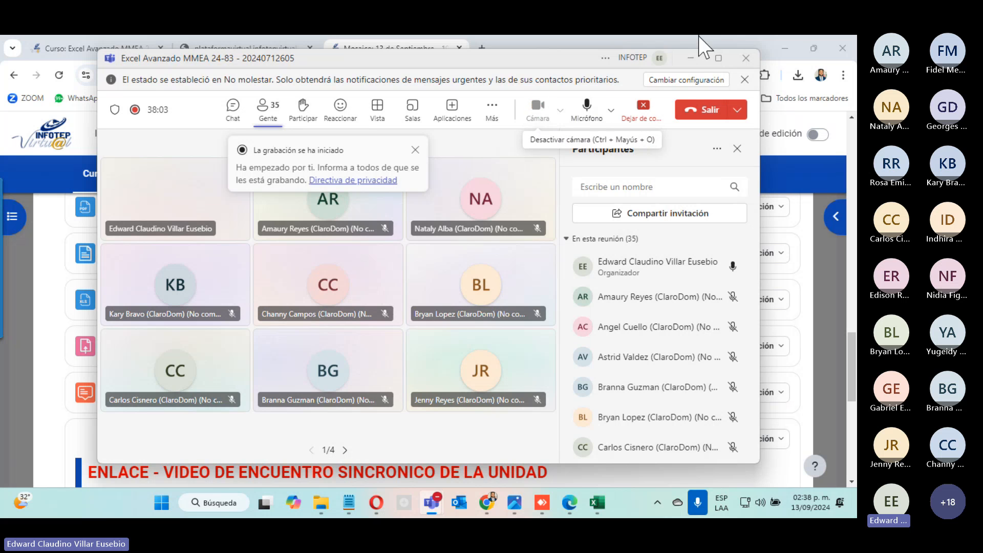
left_click(691, 59)
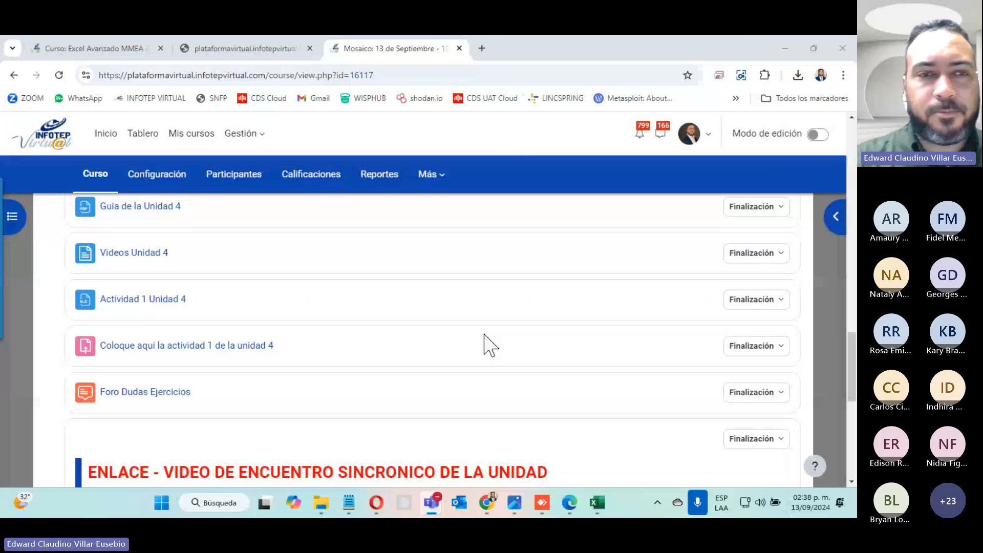
- Switch to the Actividad 3 Unidad 3 (2).xlsx workbook in Excel to show the filtered Tabla1
left_click(821, 323)
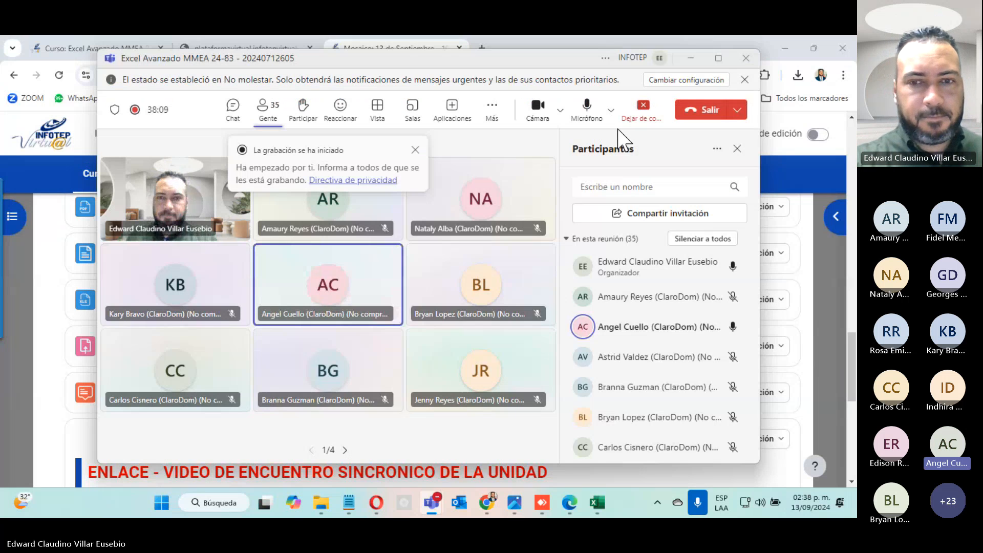
mouse_move(599, 504)
left_click(698, 428)
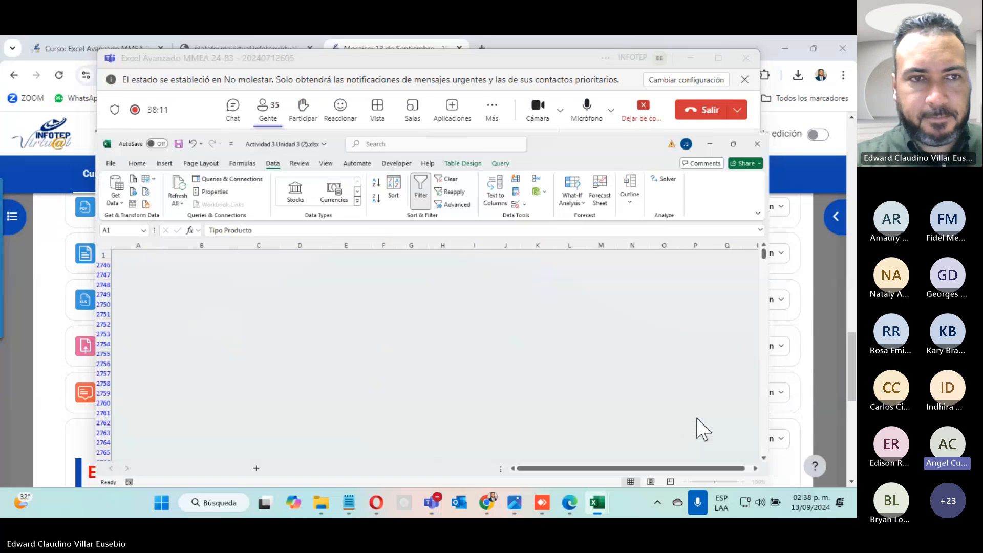
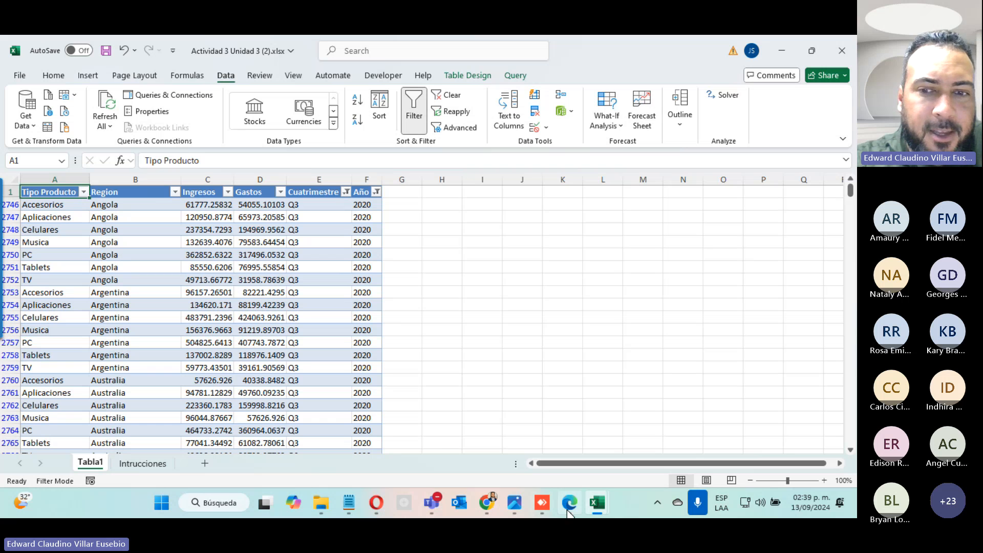
- Bring up the Appol Datos (5) workbook by way of the Descargas folder and select the Angola entries in Region cells C2:C8
left_click(333, 420)
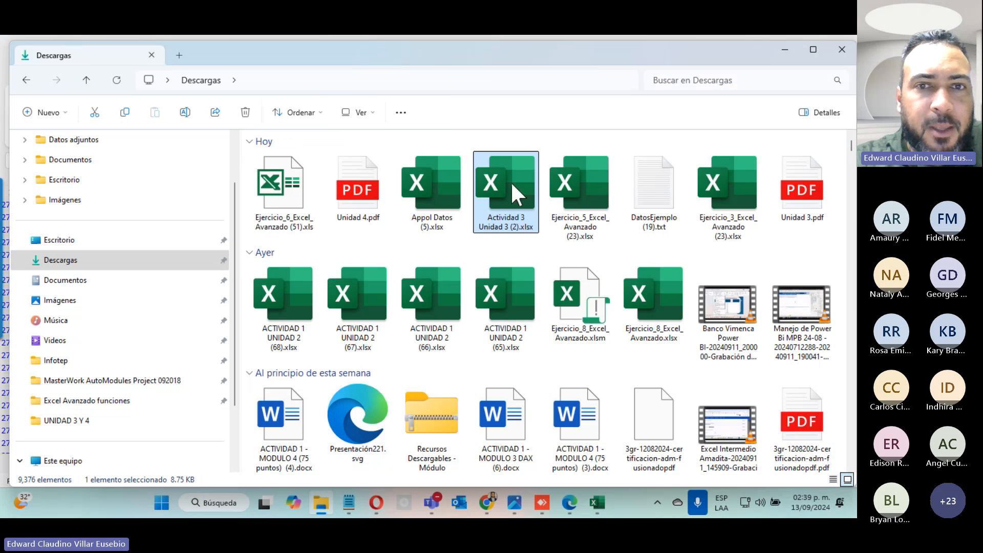
left_click(456, 174)
key("alt+Tab")
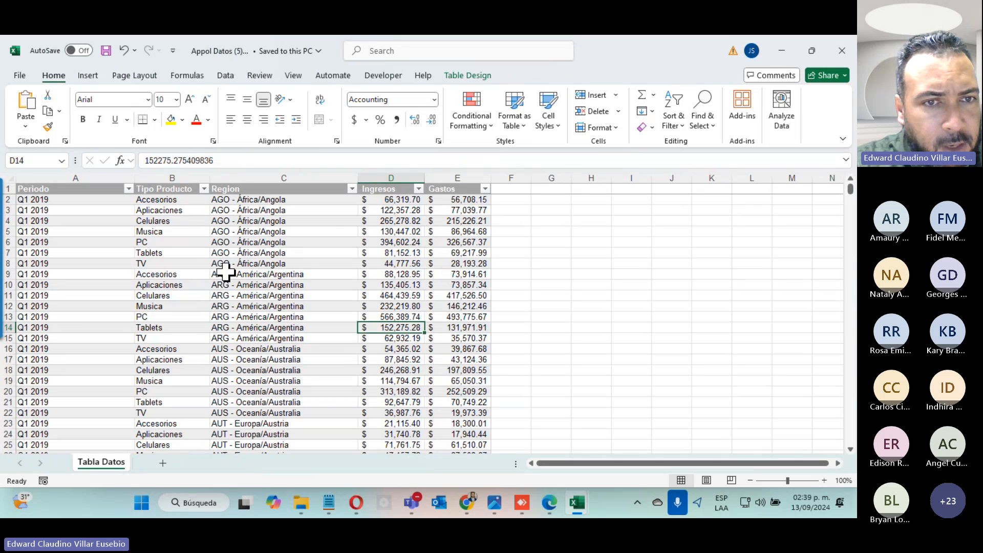
left_click_drag(216, 199, 220, 262)
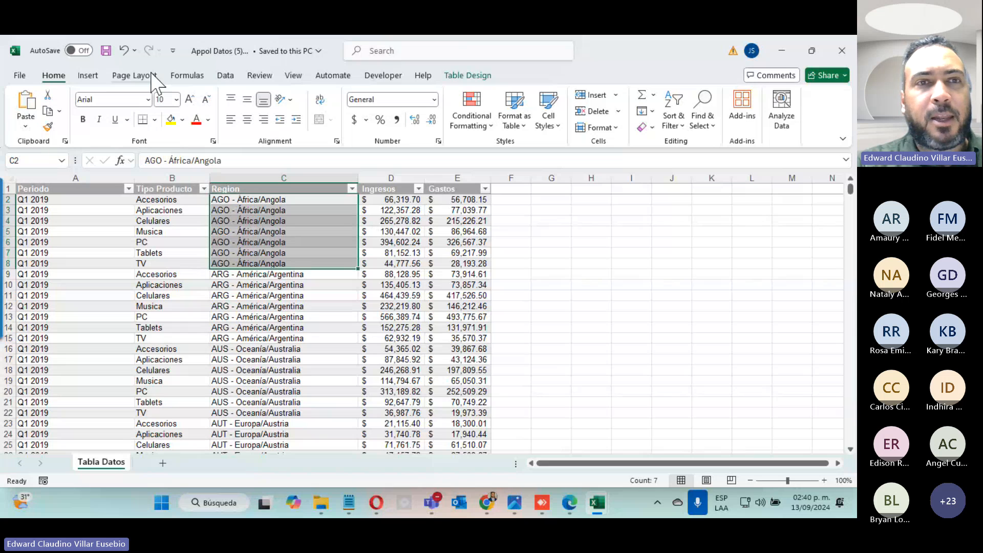
- Open the Get Data options in the Appol Datos workbook and look at Combine Queries
left_click(228, 77)
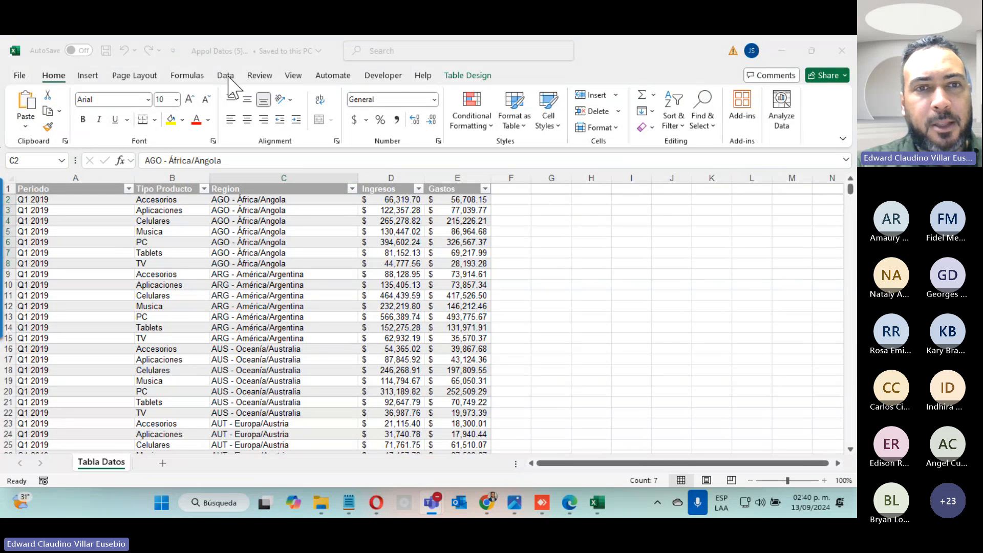
left_click(226, 77)
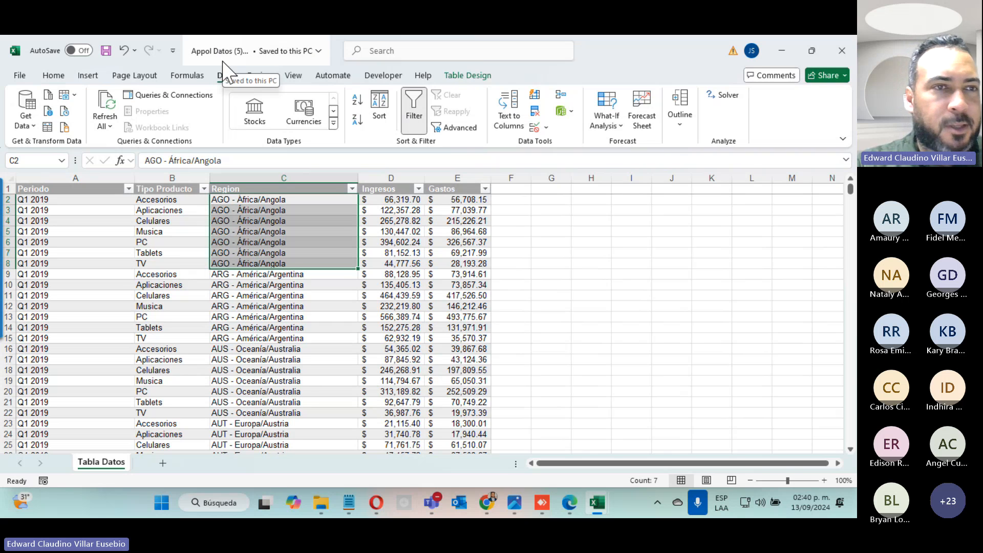
left_click(26, 119)
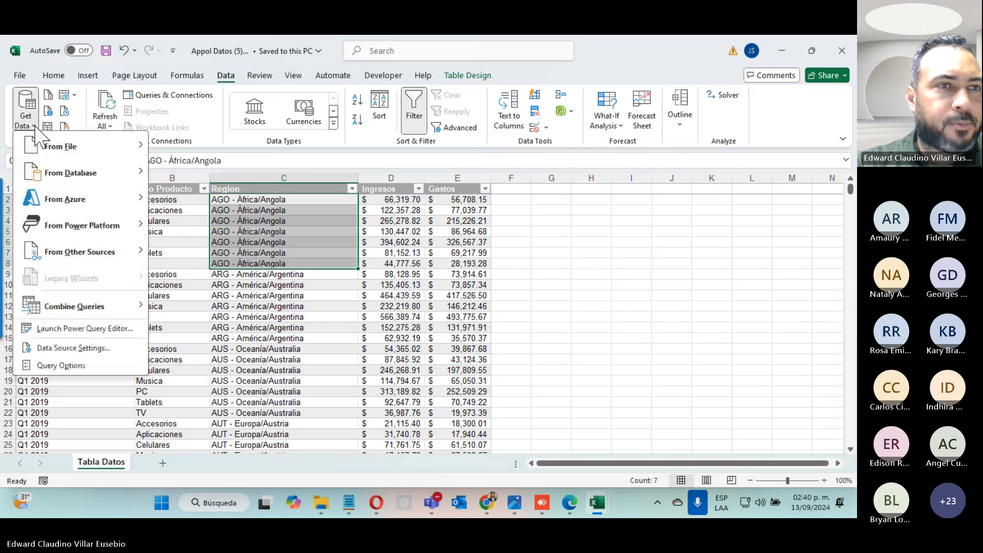
mouse_move(134, 307)
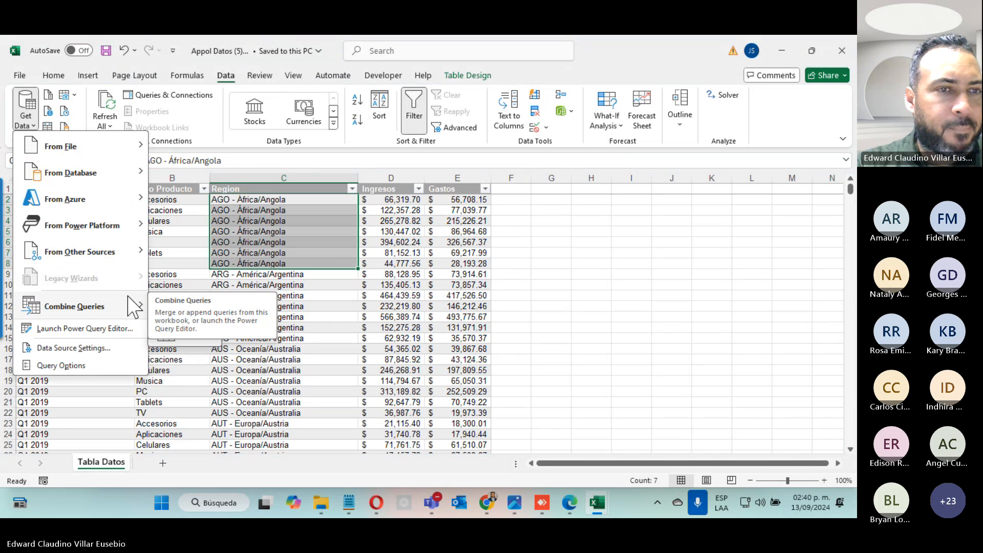
- Launch the Power Query Editor from the data import options and close it again
left_click(120, 331)
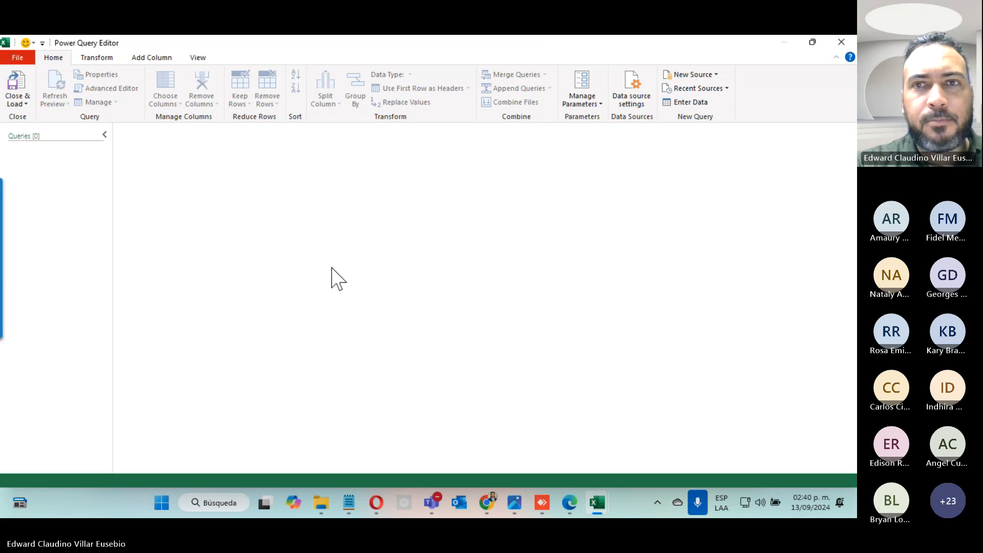
left_click(840, 43)
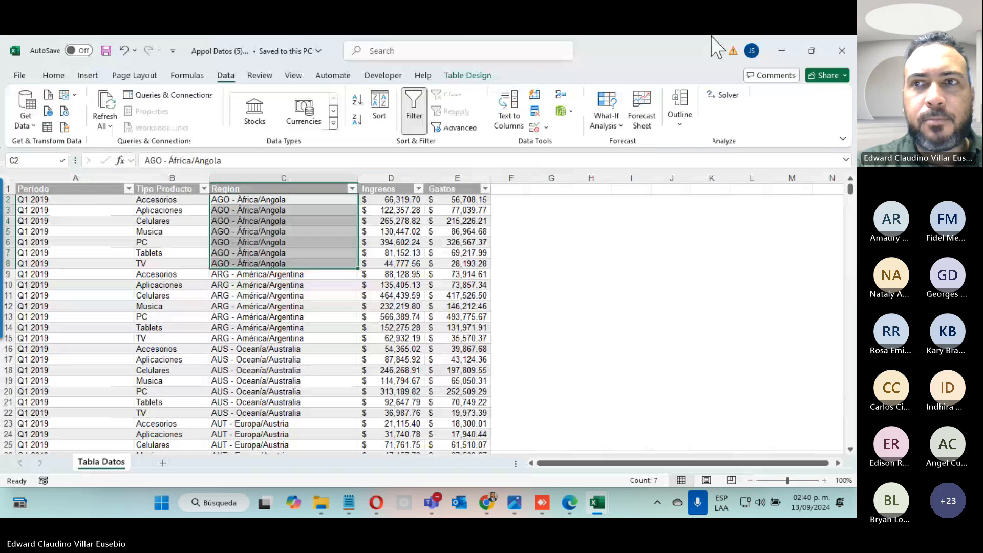
- Switch to the INFOTEP course page in Chrome and look over the Unidad 4 Macros section
left_click(826, 50)
left_click(781, 50)
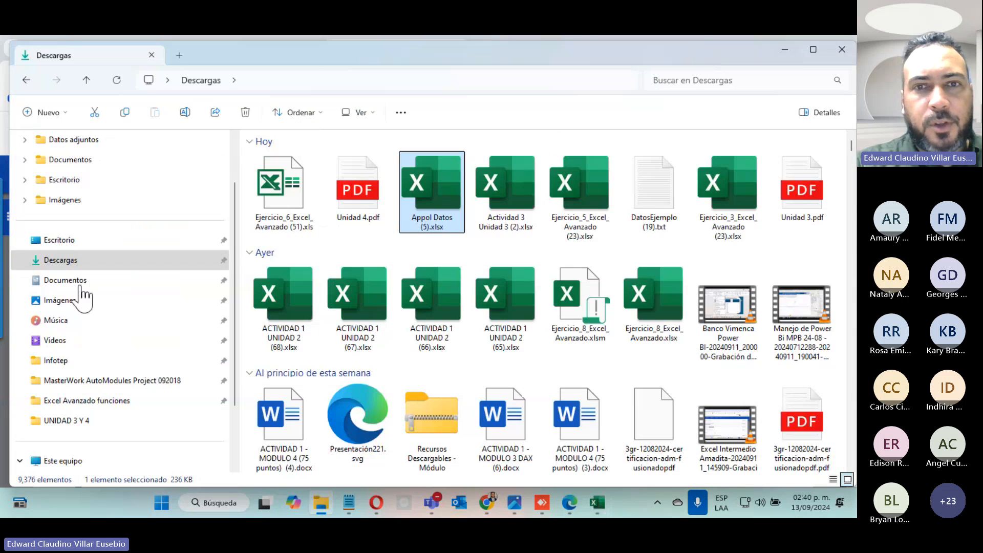
left_click(784, 49)
left_click(689, 59)
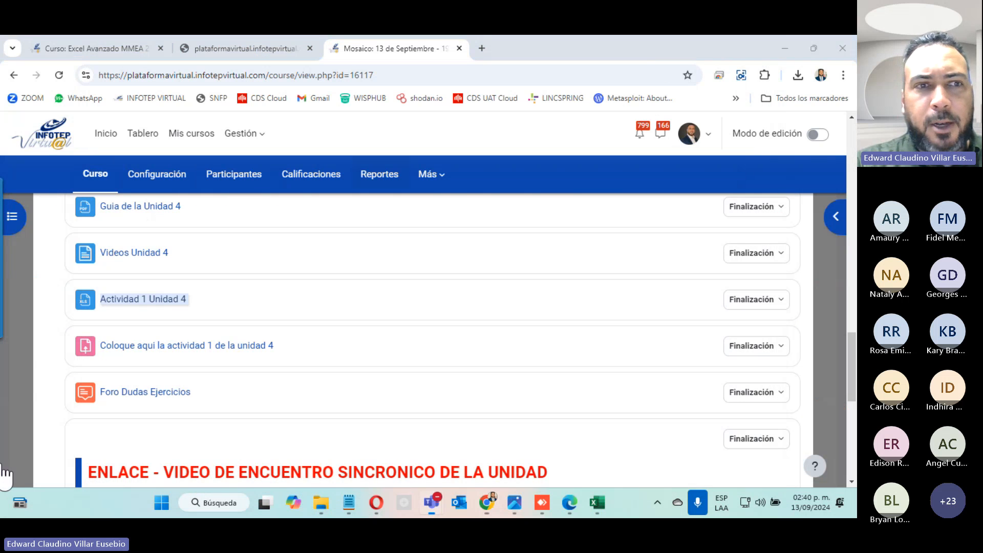
scroll(281, 302, "up", 10)
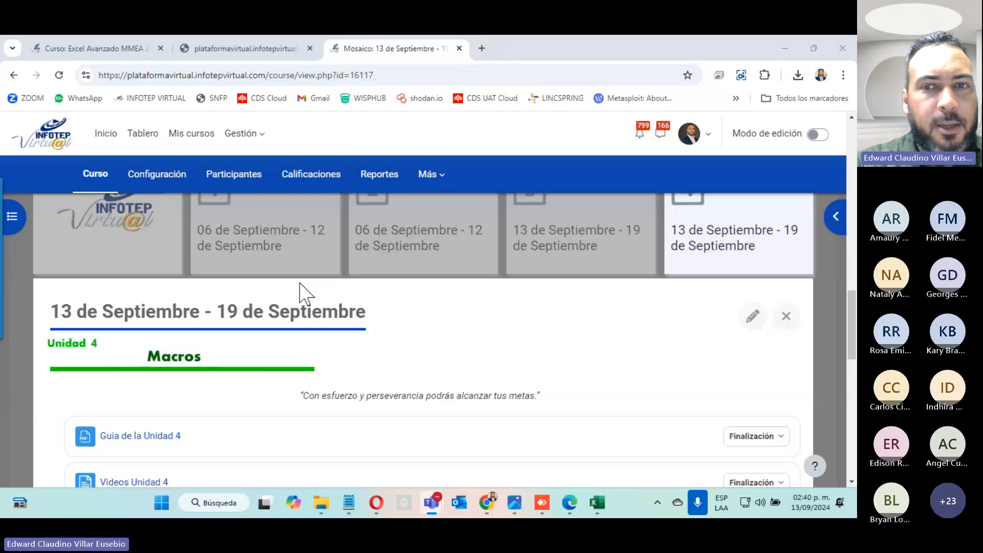
scroll(300, 279, "down", 4)
scroll(299, 280, "up", 4)
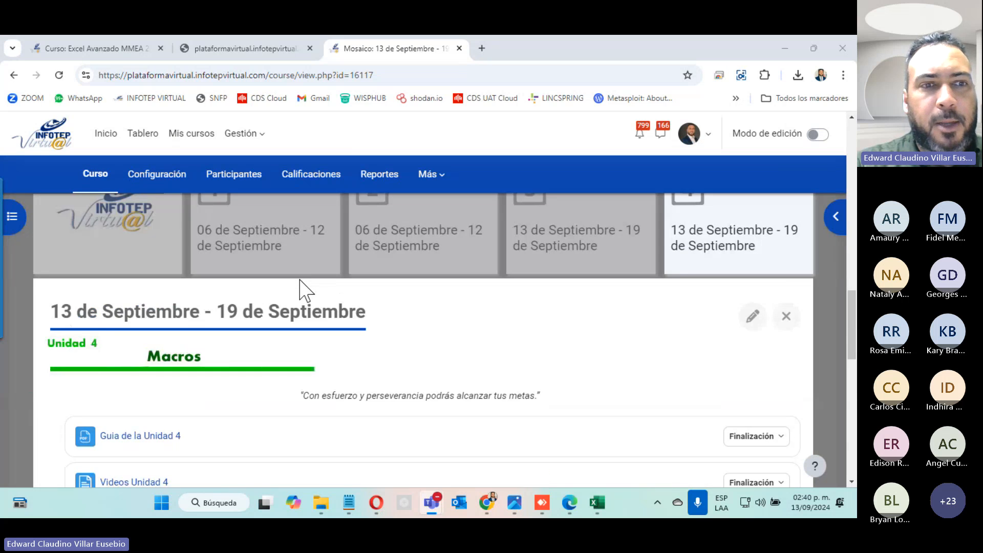
scroll(300, 279, "down", 4)
scroll(305, 290, "up", 4)
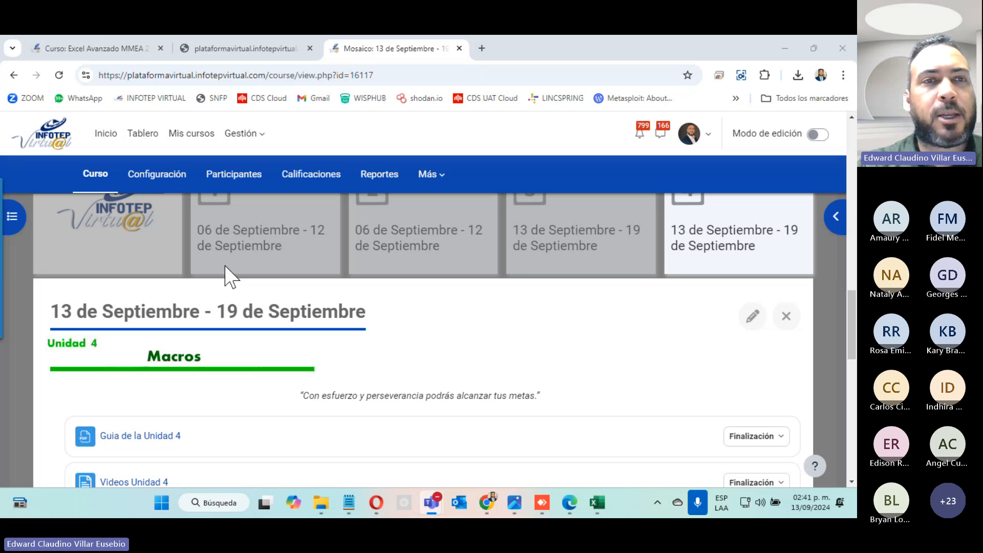
- Review the course's unit tiles and their date ranges on the main course page, and return to the Unidad 4 page
left_click(94, 49)
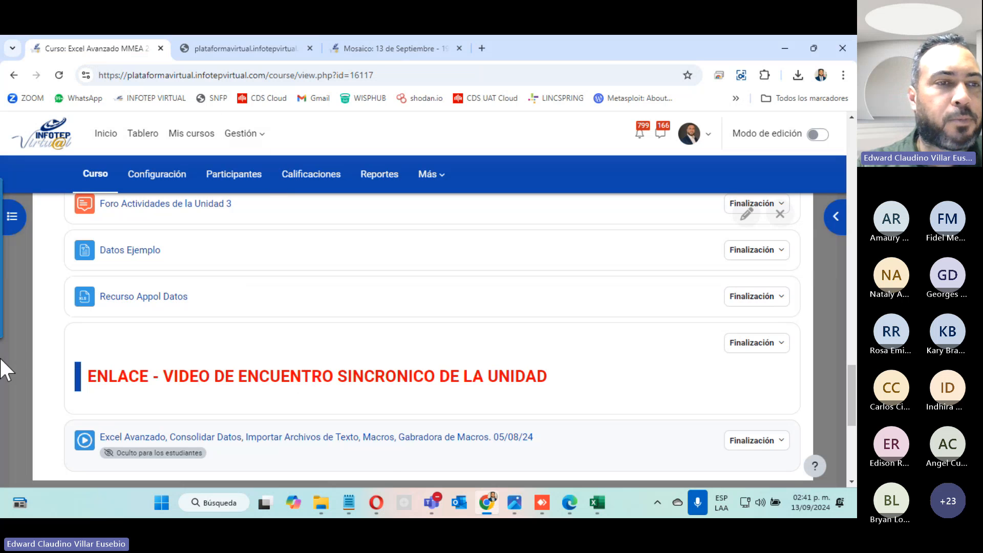
left_click(20, 351)
scroll(530, 280, "up", 4)
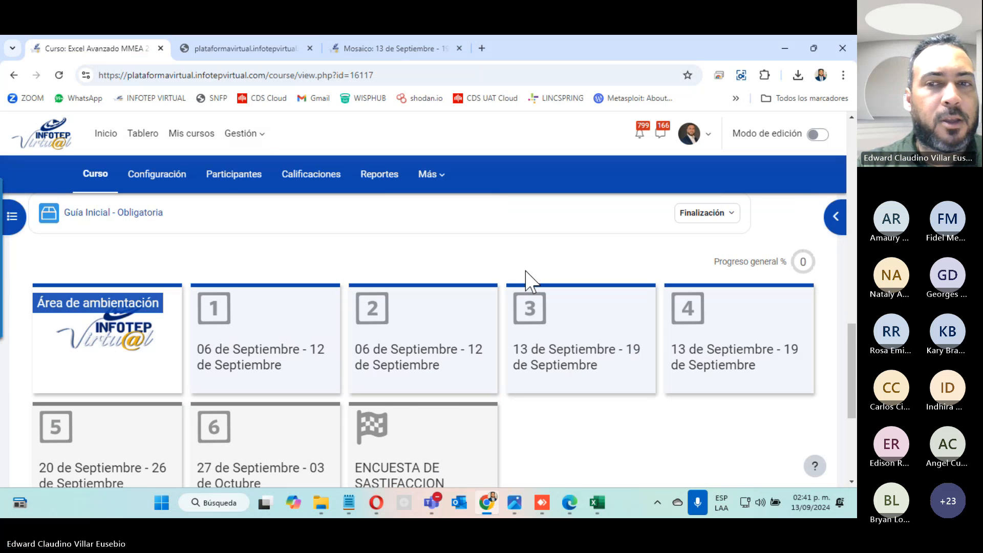
scroll(530, 280, "down", 5)
scroll(530, 280, "up", 5)
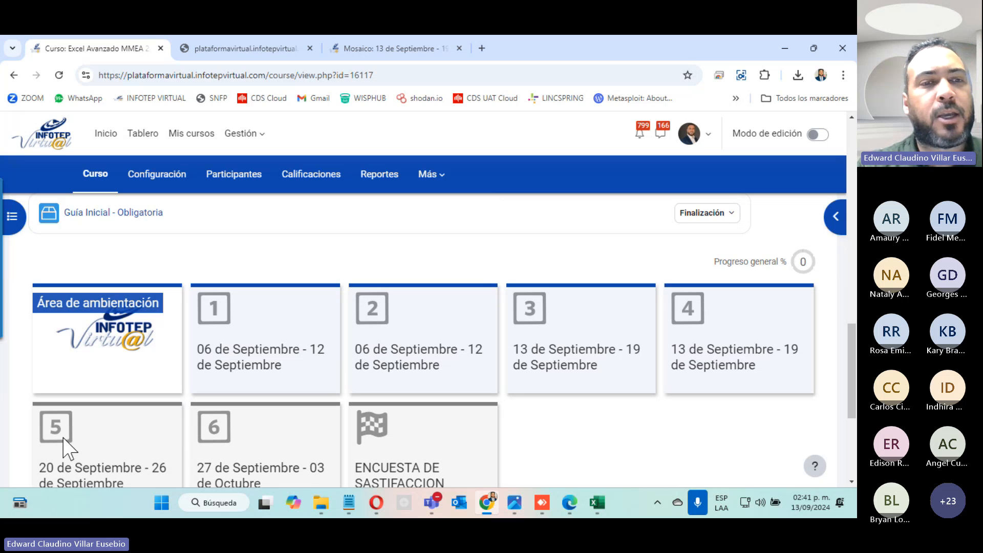
mouse_move(121, 444)
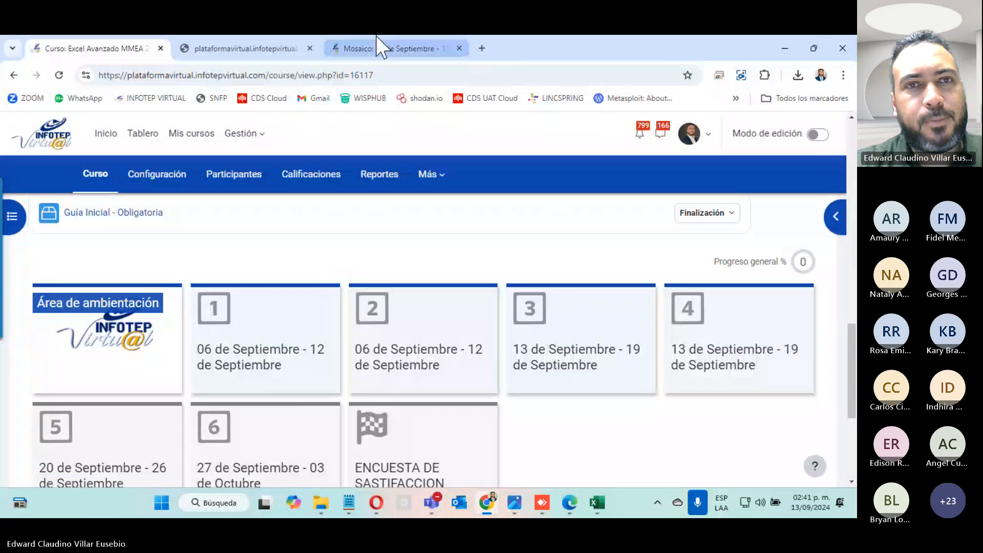
left_click(330, 51)
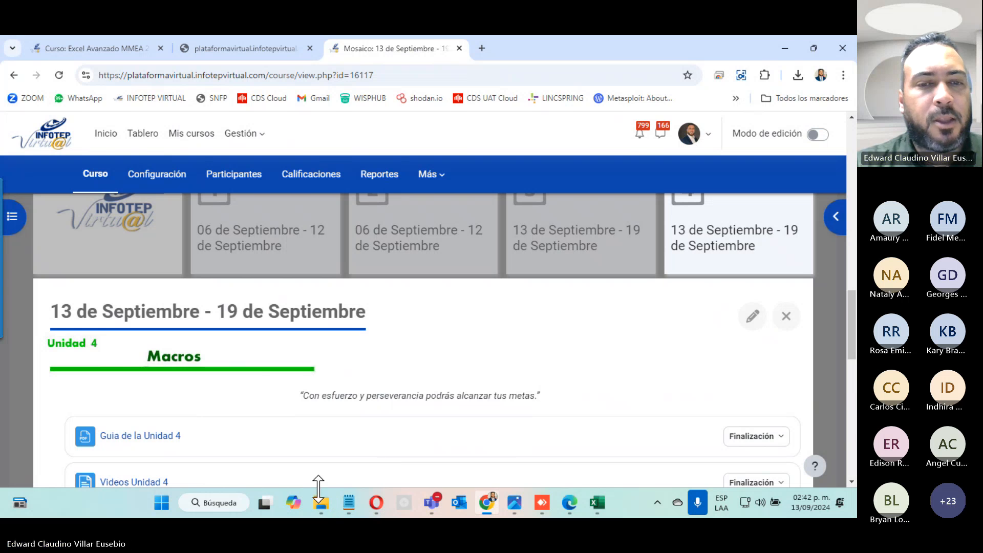
- Open Unidad 4.pdf from the Descargas folder and enlarge section 4.1 ¿Qué es una Macro de Excel?
left_click(321, 502)
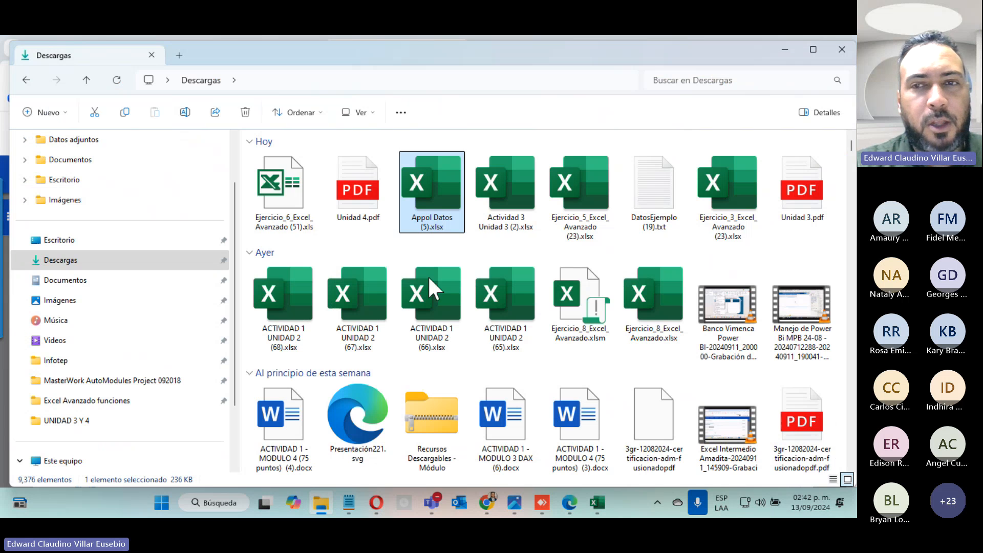
double_click(358, 186)
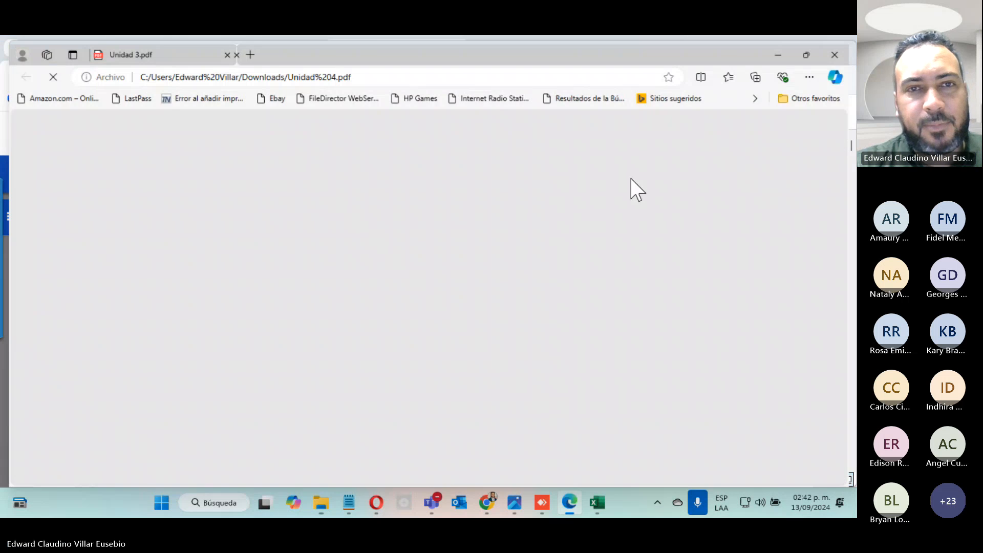
scroll(605, 174, "down", 4)
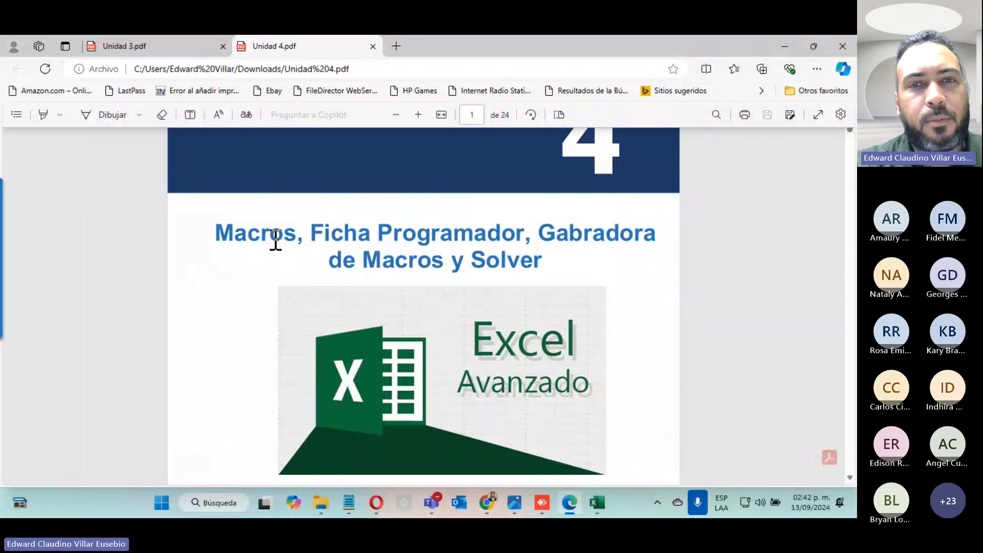
scroll(511, 261, "down", 15)
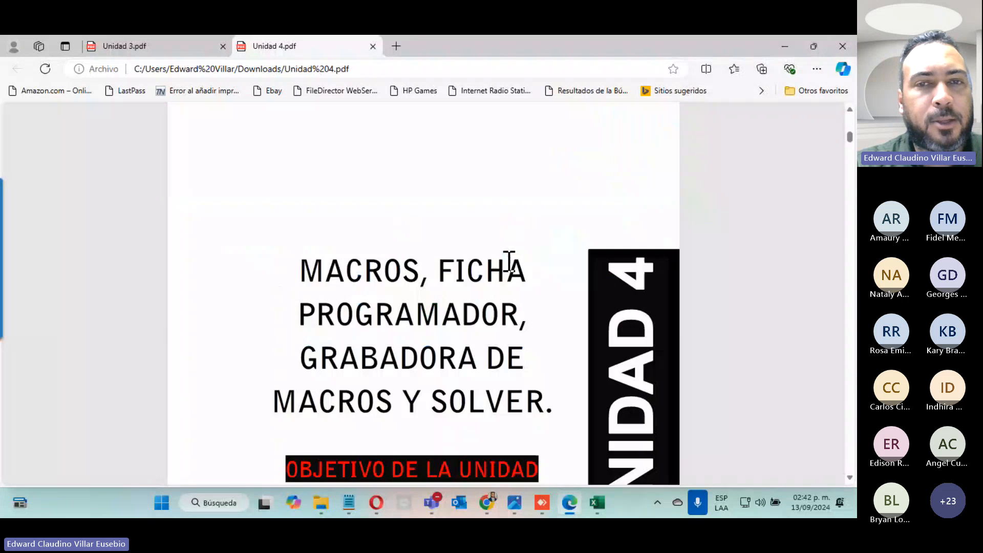
scroll(508, 261, "down", 4)
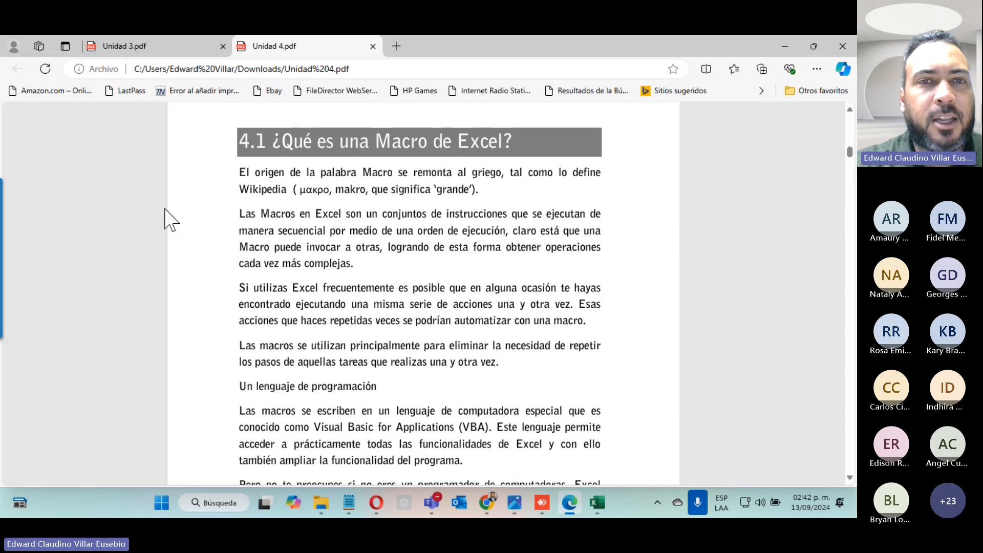
left_click(418, 115)
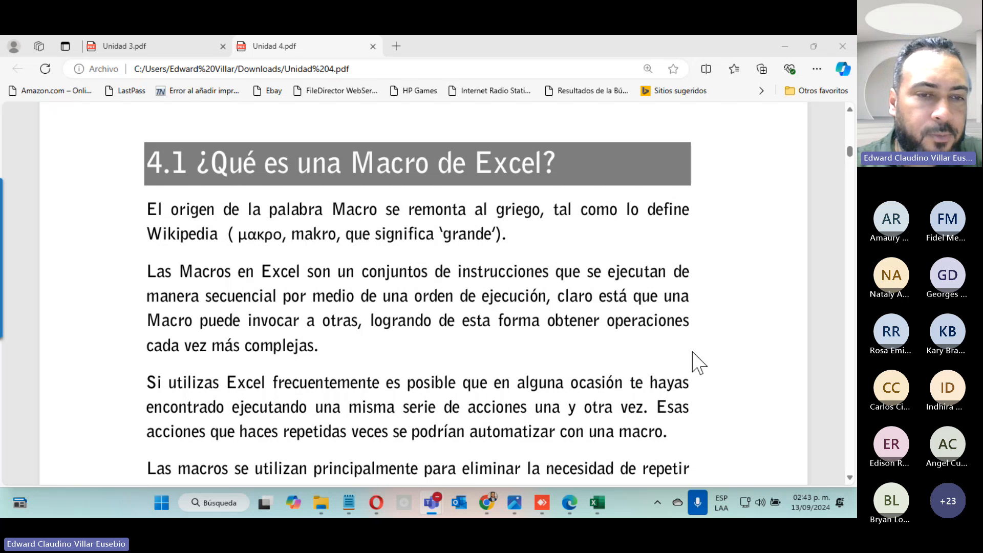
- Read the rest of section 4.1, selecting the mention of Visual Basic for Applications, and continue to the Grabar macro illustration
scroll(697, 362, "down", 5)
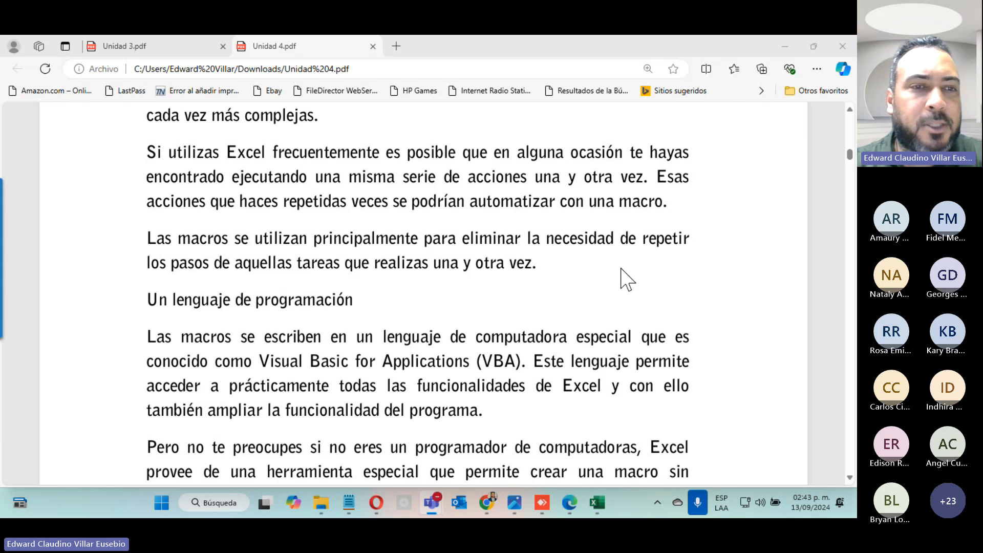
left_click_drag(253, 362, 494, 370)
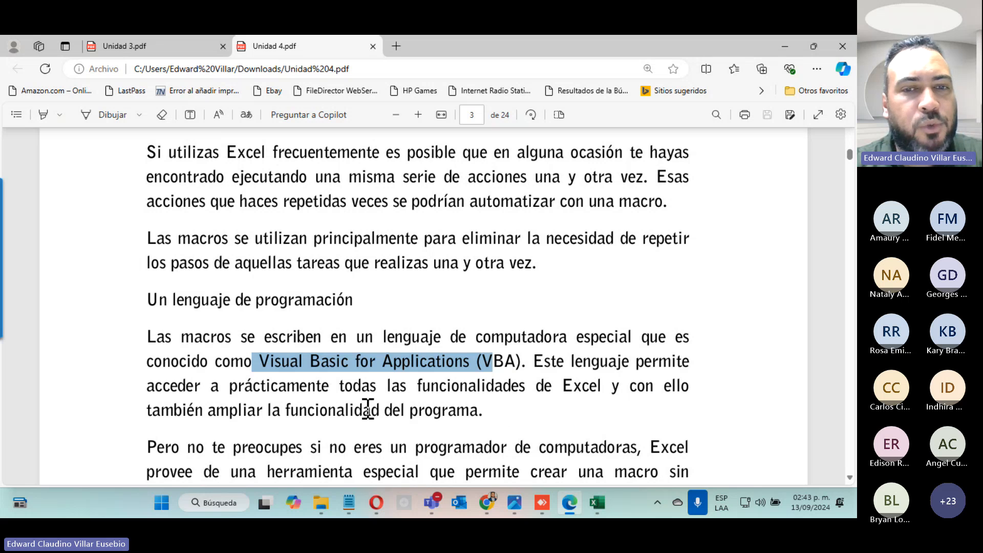
scroll(511, 423, "down", 4)
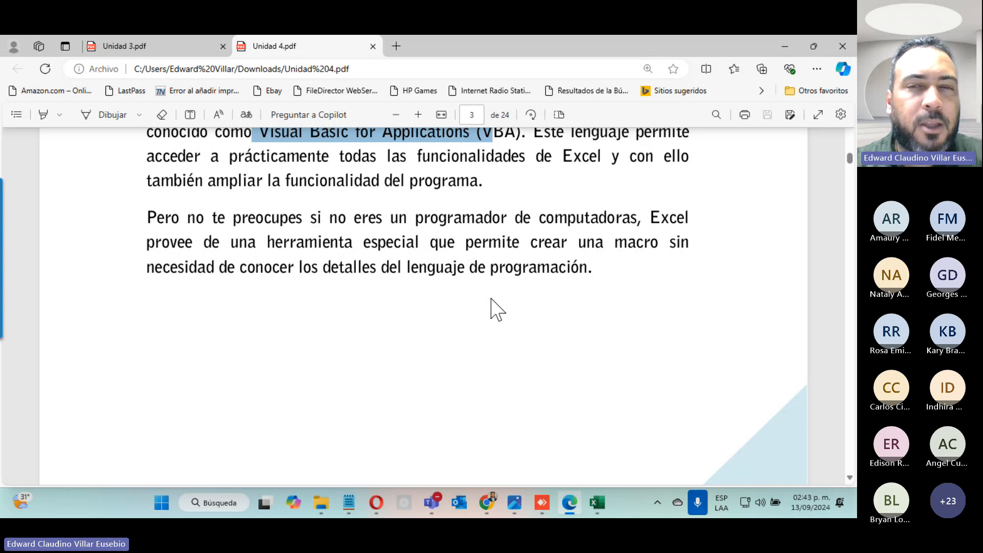
scroll(490, 298, "down", 3)
scroll(490, 298, "down", 5)
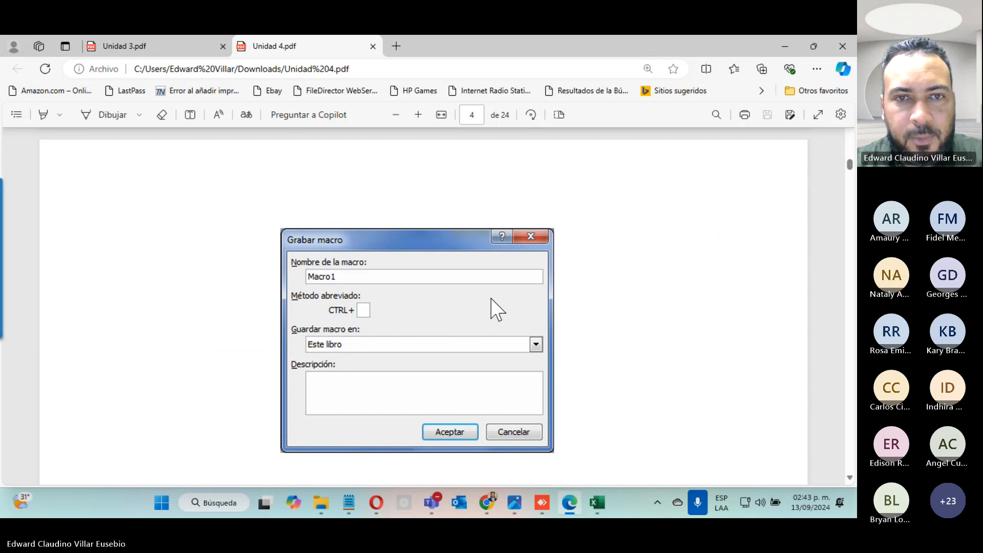
- Go to section 4.2 Mostrar la Ficha Desarrollador and select its heading and the beginning of its first paragraph
scroll(490, 299, "down", 4)
scroll(373, 223, "up", 4)
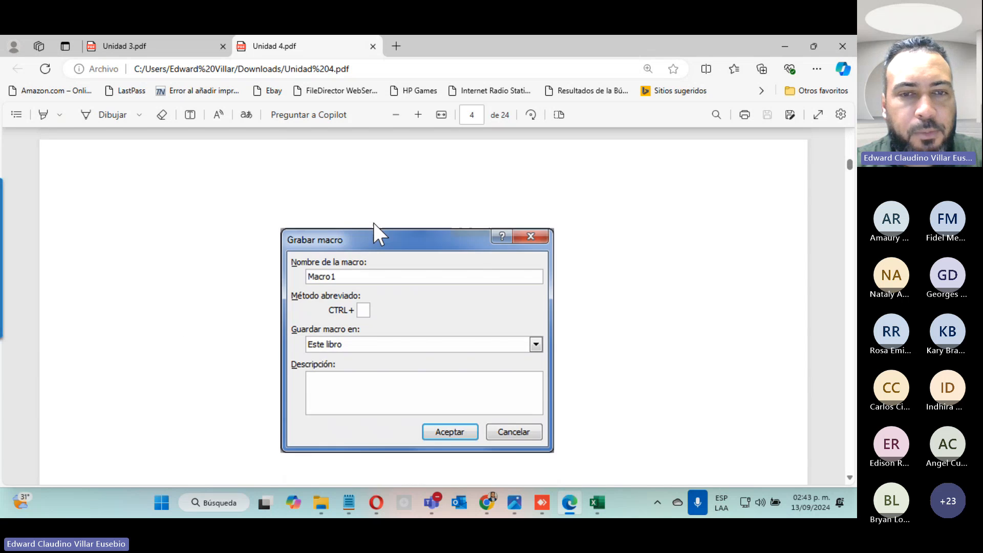
scroll(376, 228, "down", 4)
left_click_drag(196, 295, 660, 344)
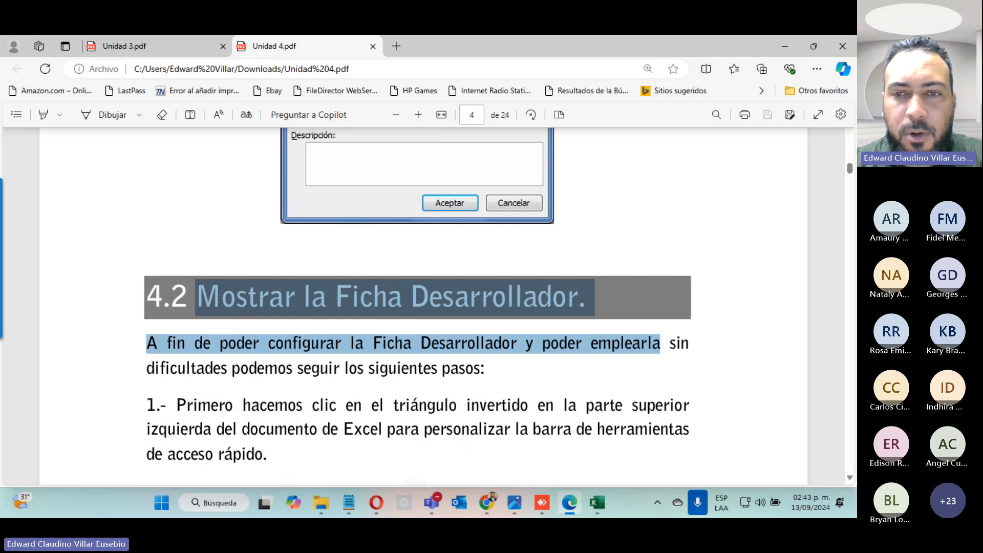
- Switch to the Excel workbook Actividad 3 Unidad 3 (2).xlsx and show the Developer commands and the Quick Access Toolbar customization options
mouse_move(595, 489)
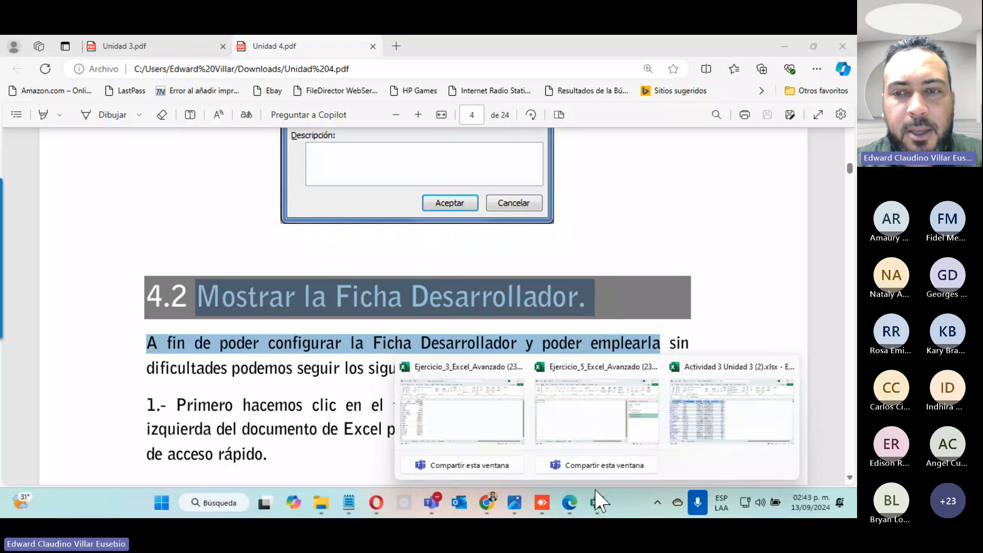
left_click(699, 416)
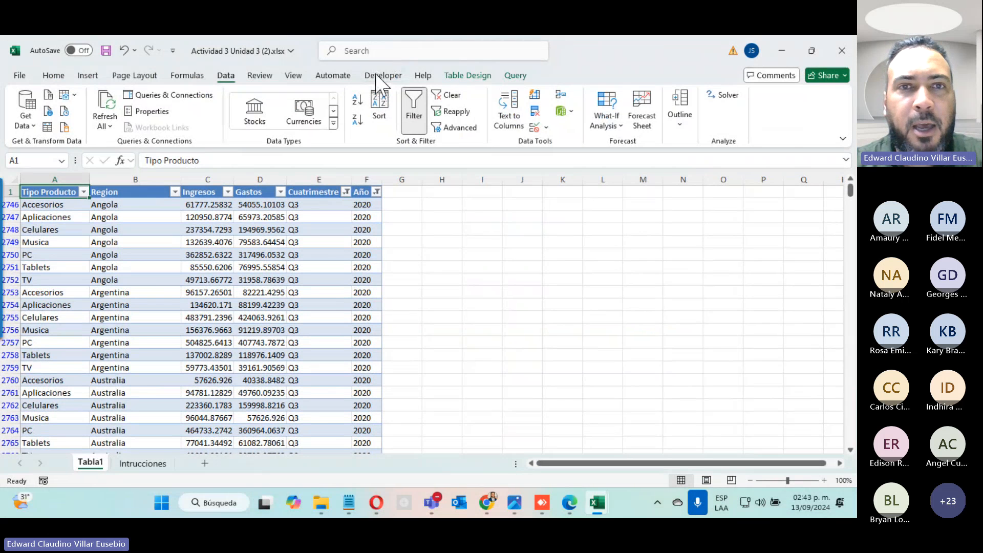
left_click(385, 77)
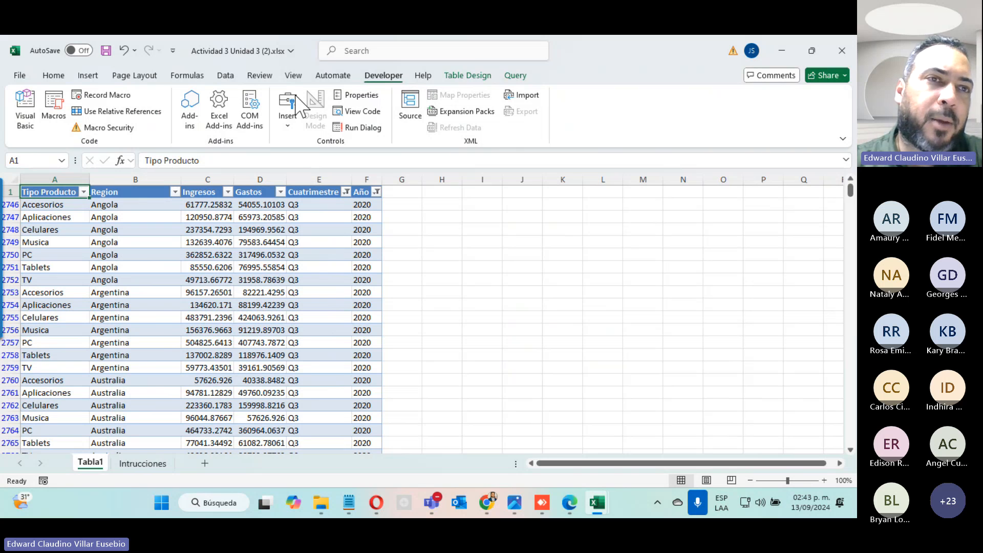
left_click(174, 51)
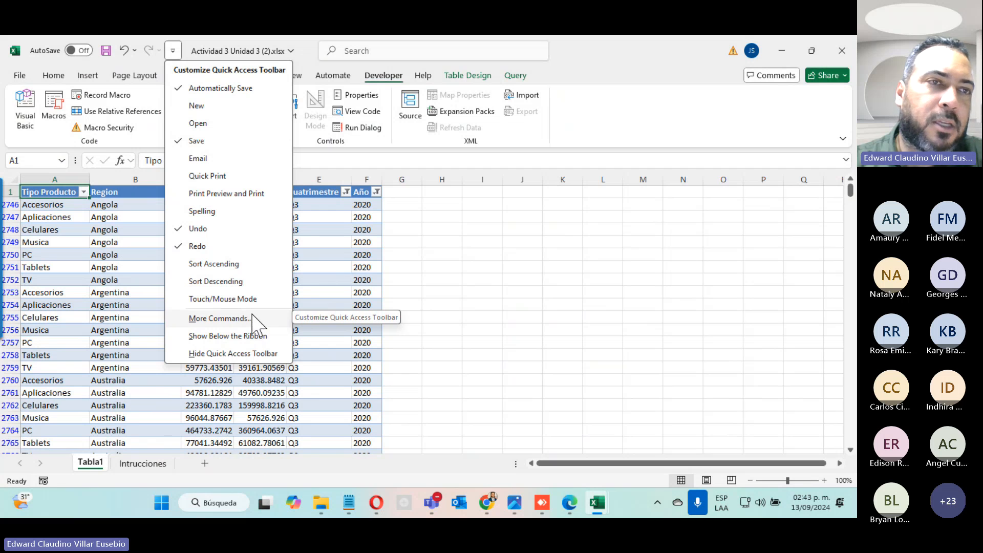
- Turn off the Developer tab in Excel's ribbon customization options and select an empty cell outside the table
left_click(17, 80)
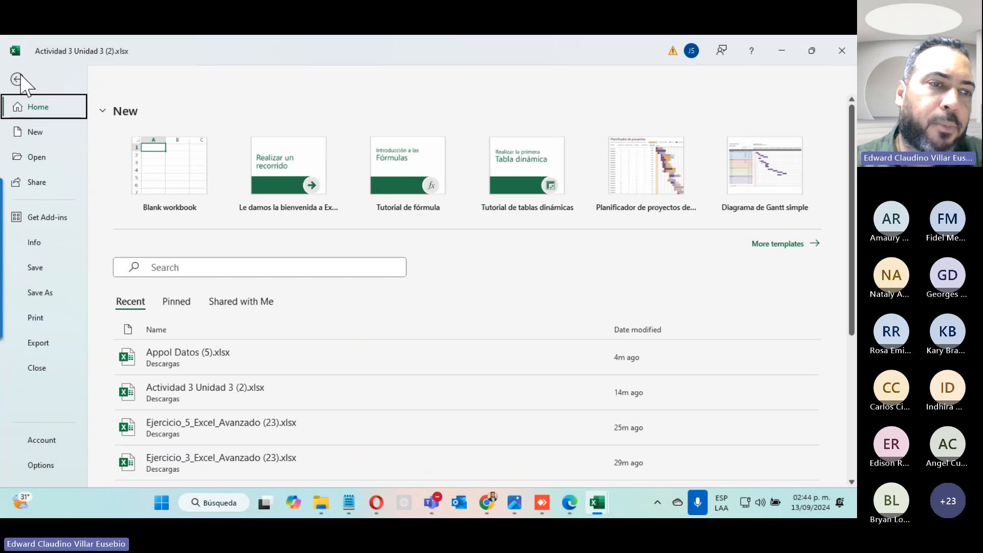
left_click(45, 463)
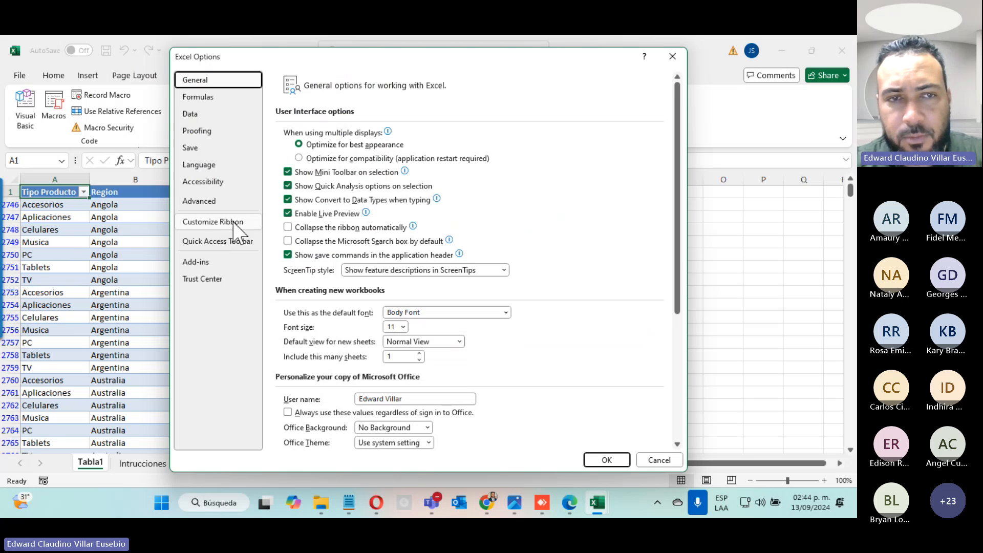
left_click(218, 224)
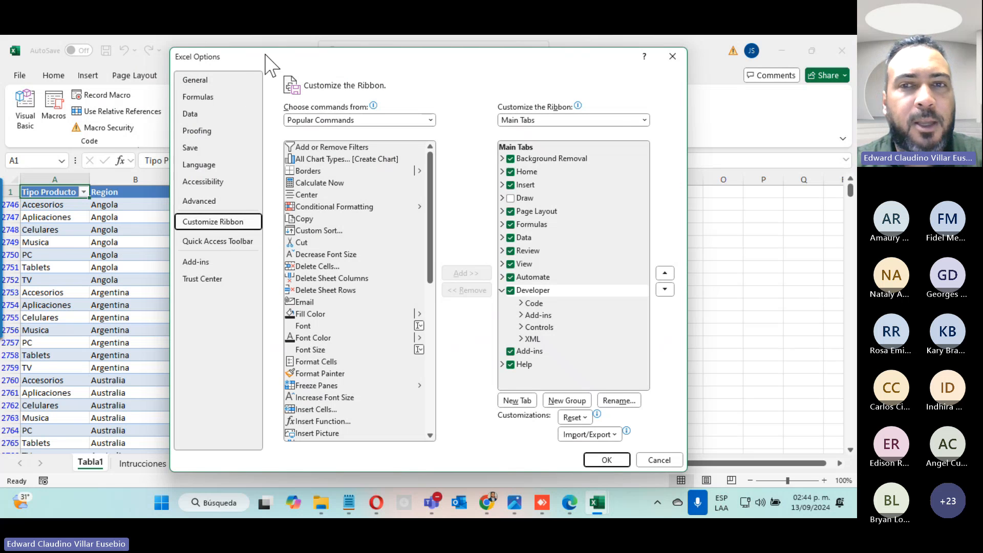
left_click_drag(269, 63, 156, 108)
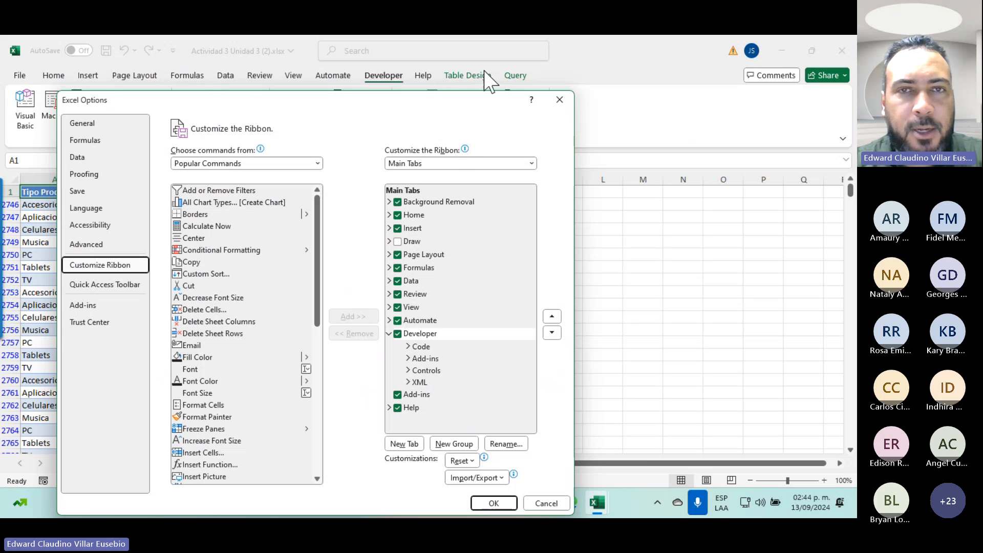
left_click(397, 333)
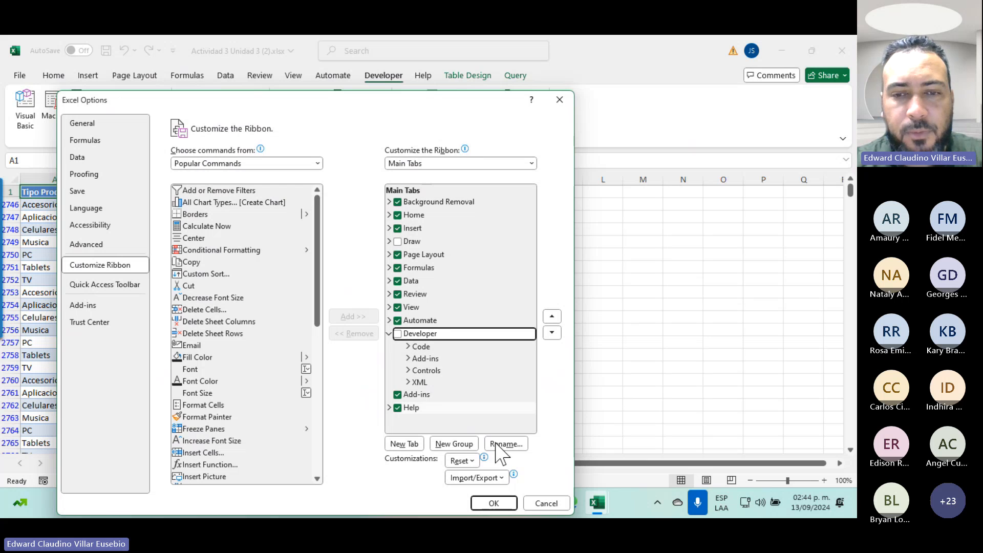
left_click(496, 502)
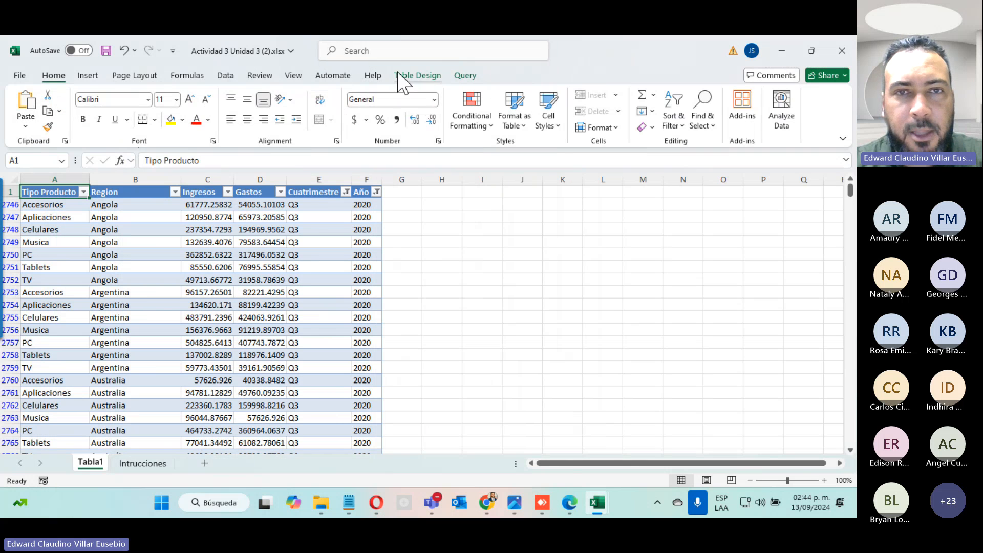
left_click(449, 281)
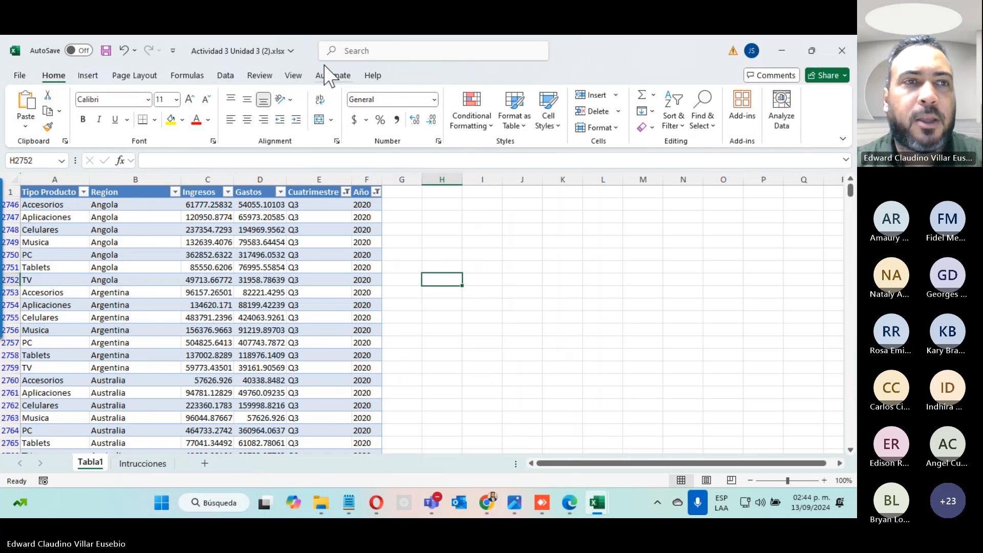
- Turn the Developer tab back on in Excel's ribbon customization options and show its commands
left_click(20, 77)
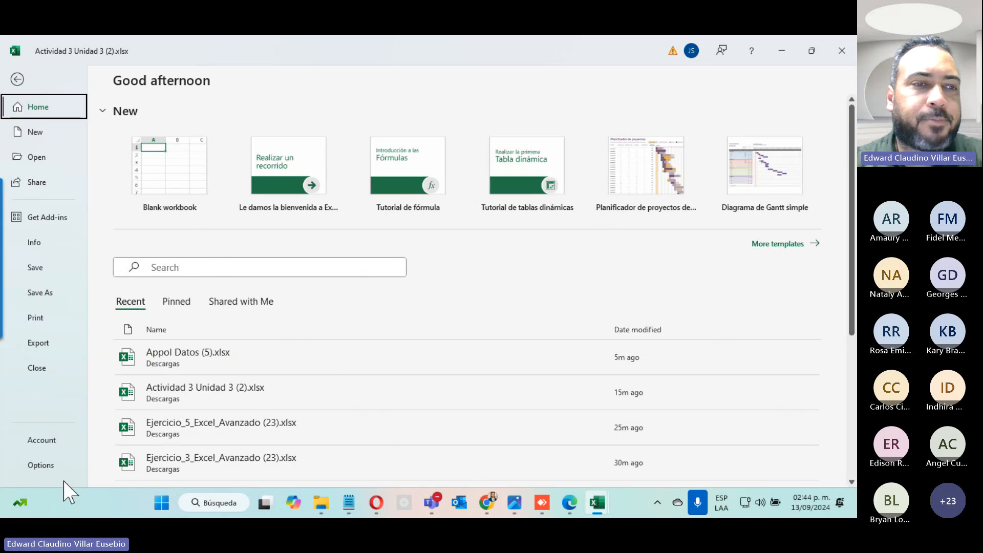
left_click(57, 465)
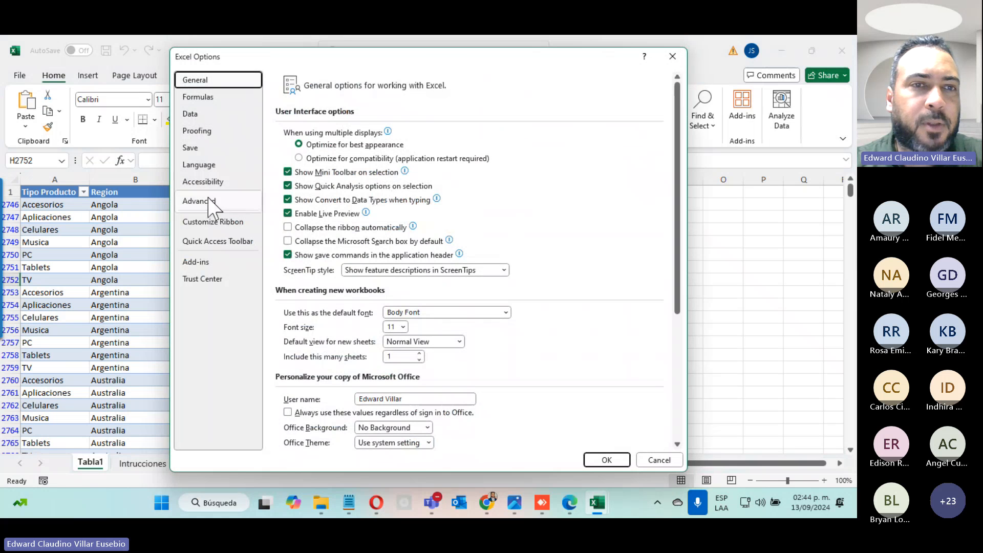
left_click(225, 222)
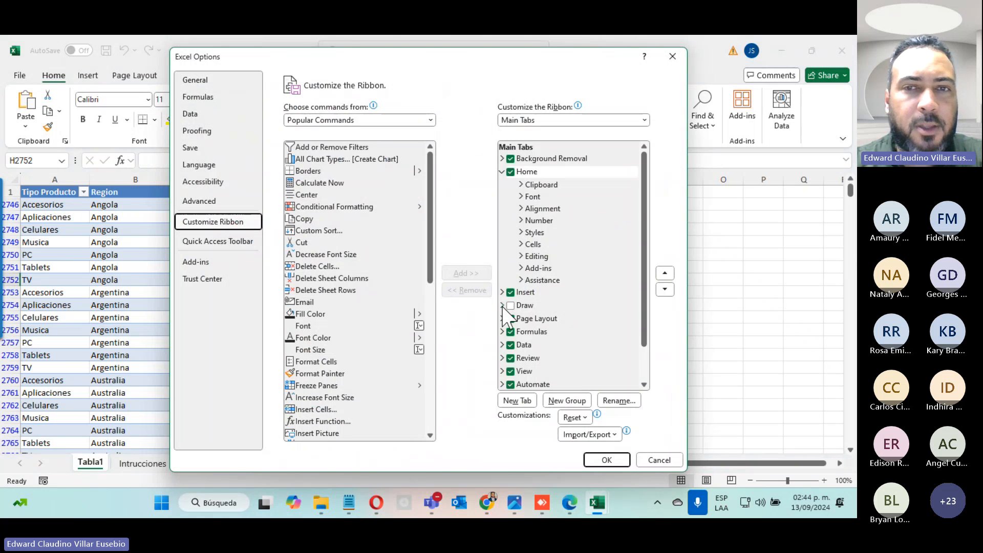
scroll(535, 330, "down", 1)
left_click(510, 356)
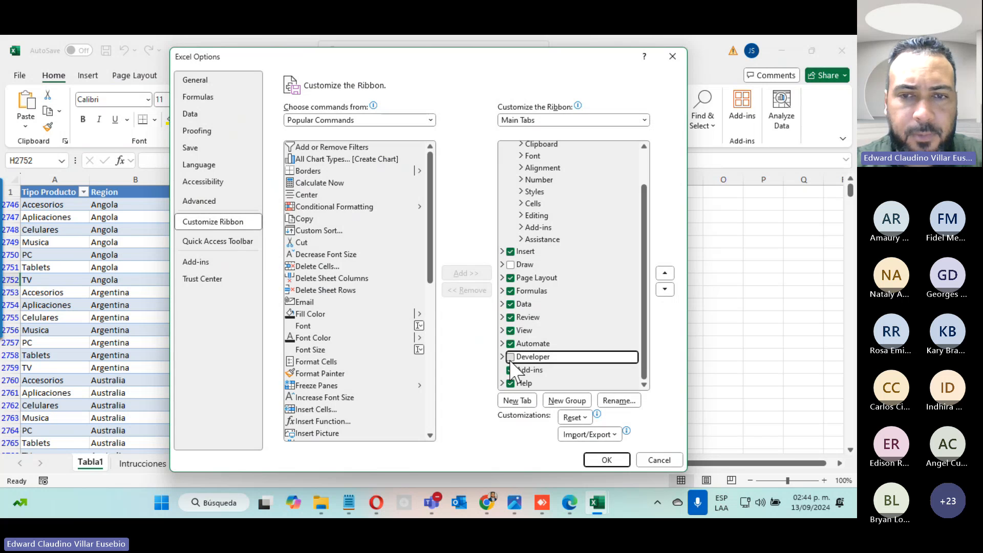
left_click(607, 460)
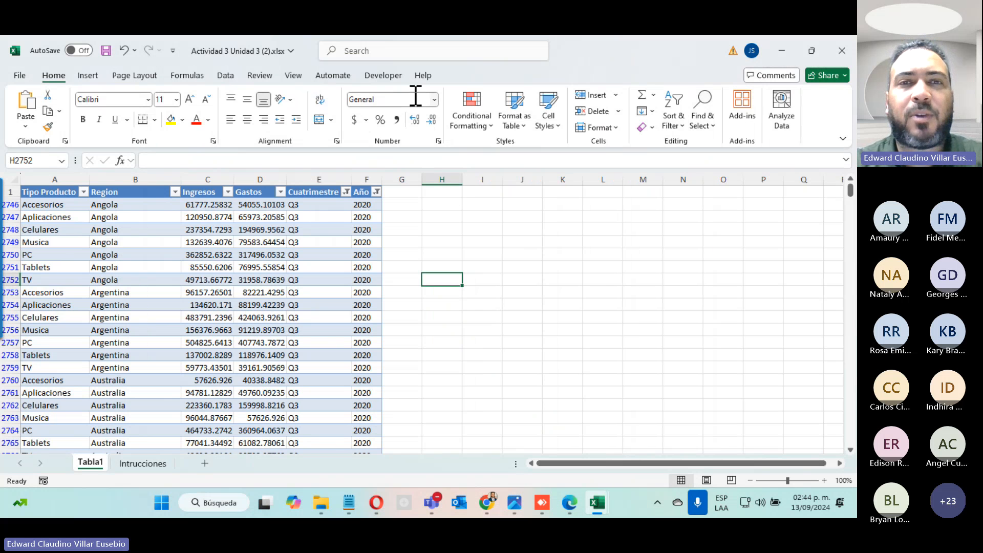
left_click(380, 78)
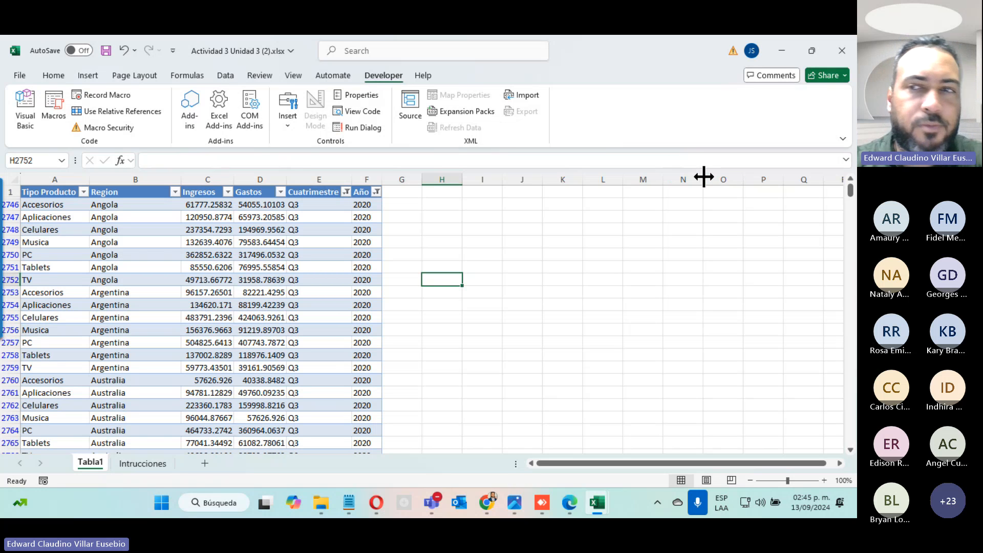
- Close the Actividad 3 Unidad 3 (2).xlsx workbook without saving and skim the Unidad 4.pdf guide through to the Macro dialog illustration on page 11
left_click(842, 50)
left_click(505, 293)
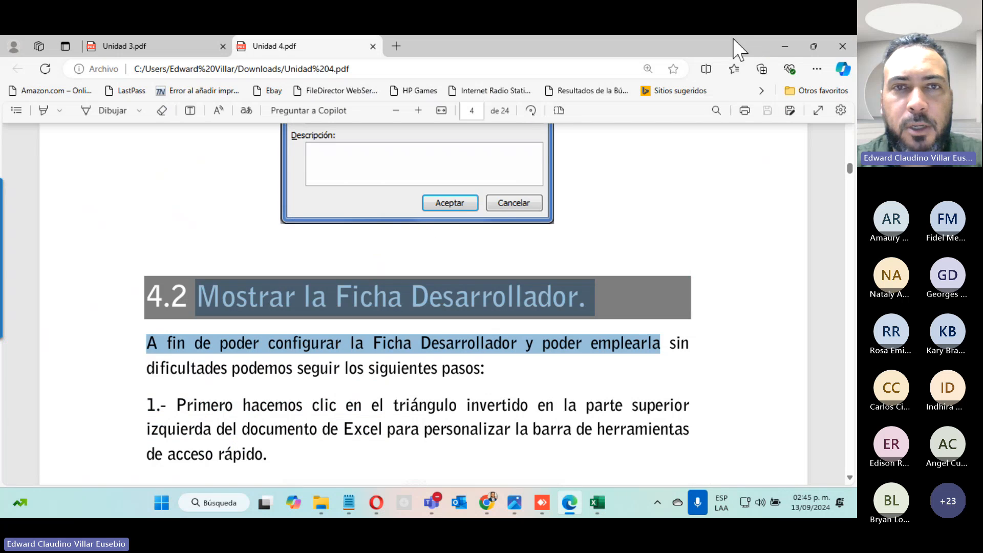
scroll(412, 345, "down", 15)
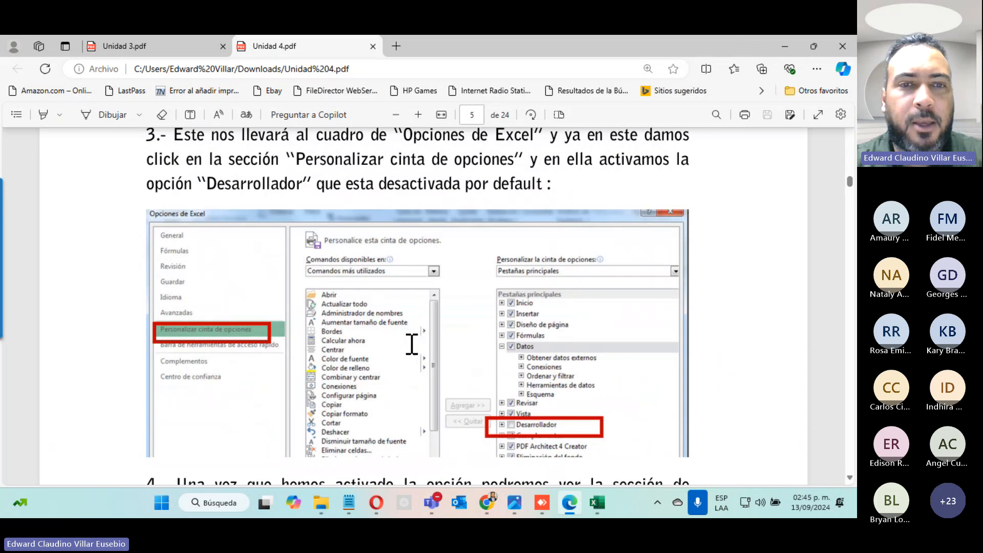
scroll(412, 345, "down", 15)
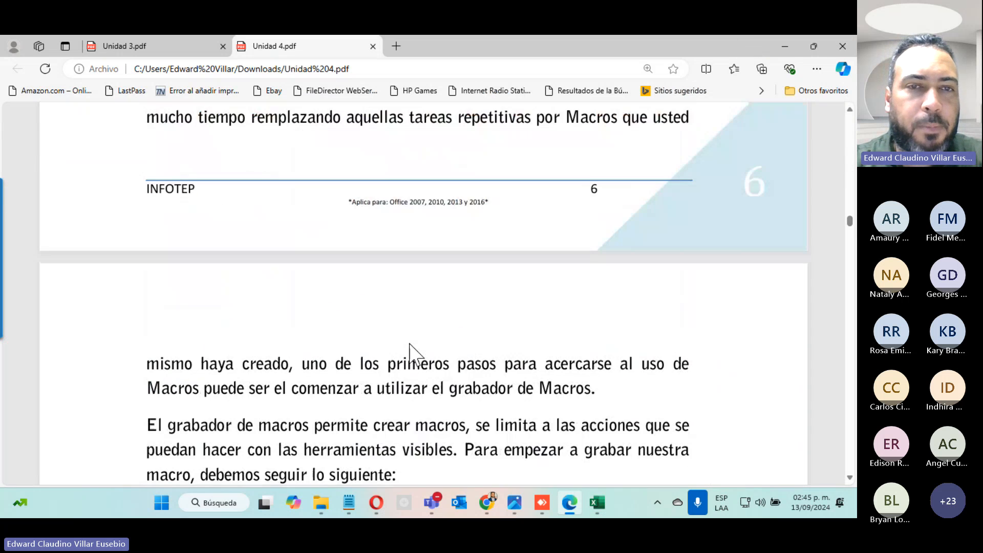
scroll(416, 355, "down", 5)
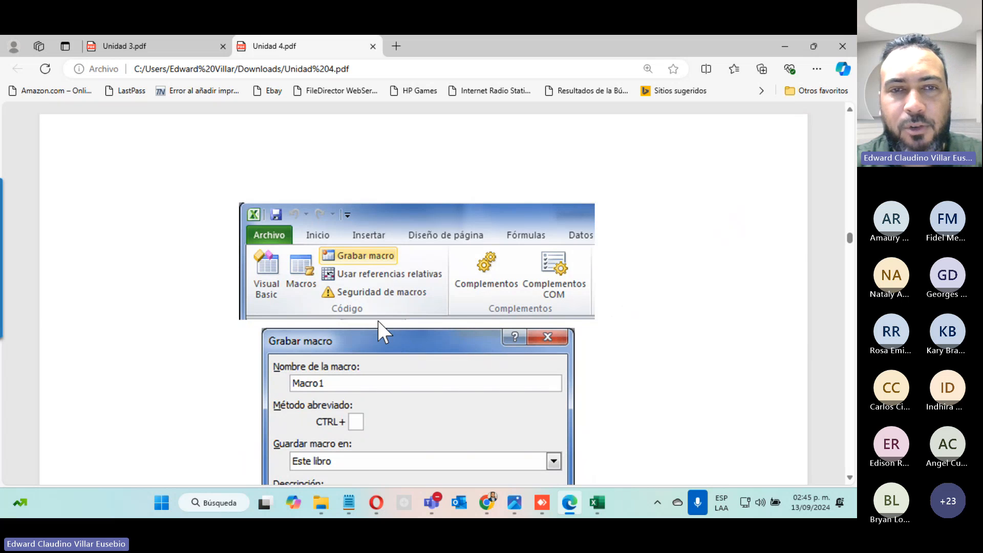
scroll(377, 330, "down", 10)
scroll(382, 330, "down", 5)
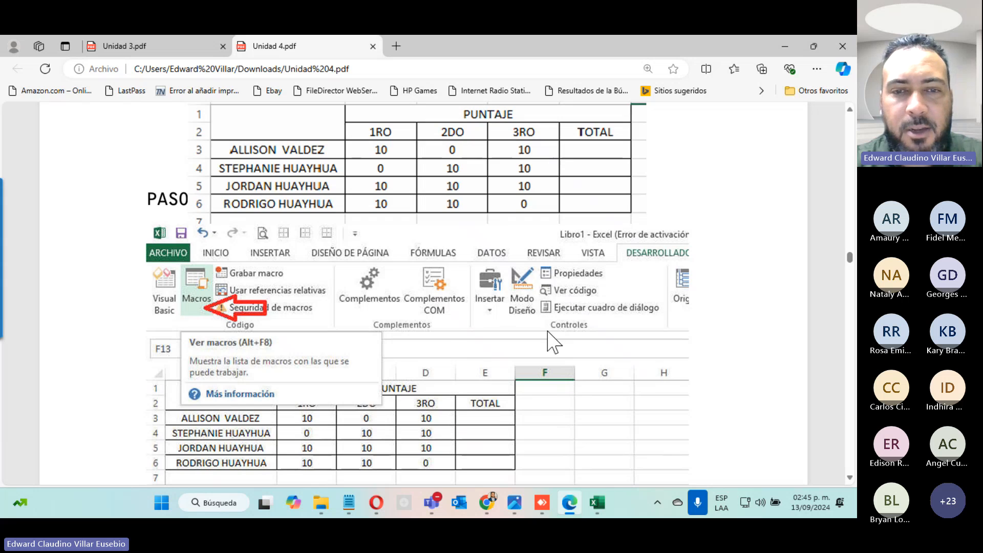
scroll(537, 318, "down", 5)
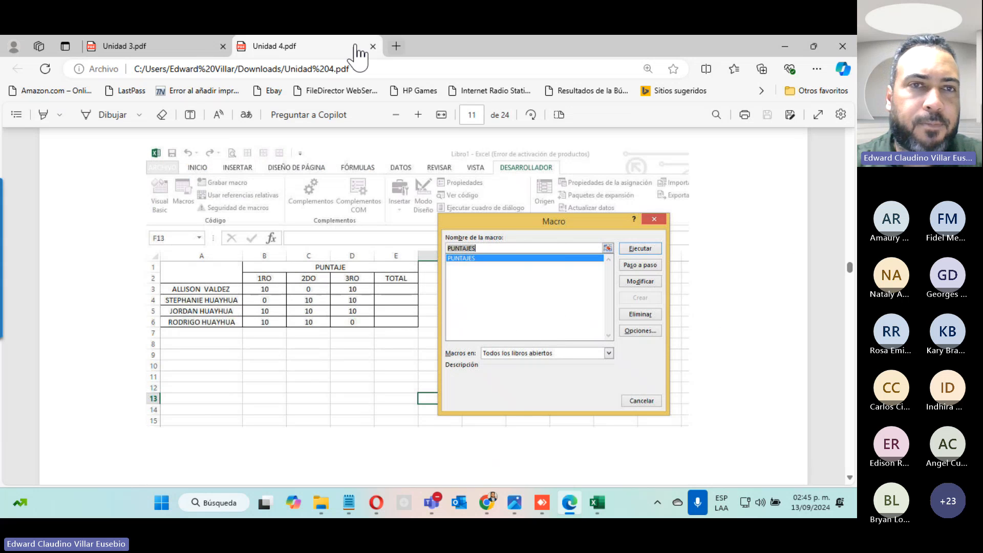
- Close the Unidad 4.pdf and Unidad 3.pdf guides and locate Actividad 1 Unidad 4 on the Unidad 4 course page in Chrome
left_click(188, 54)
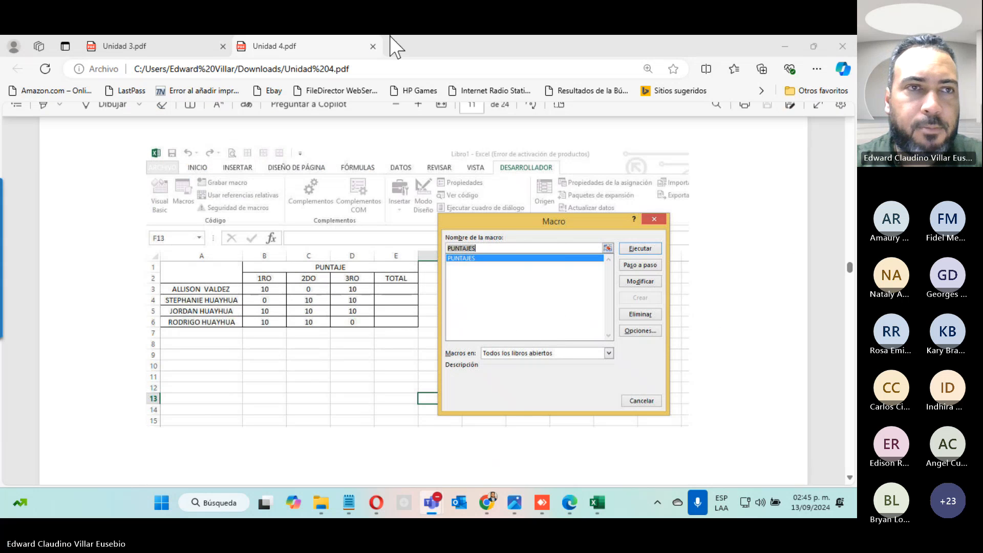
left_click(367, 40)
left_click(373, 46)
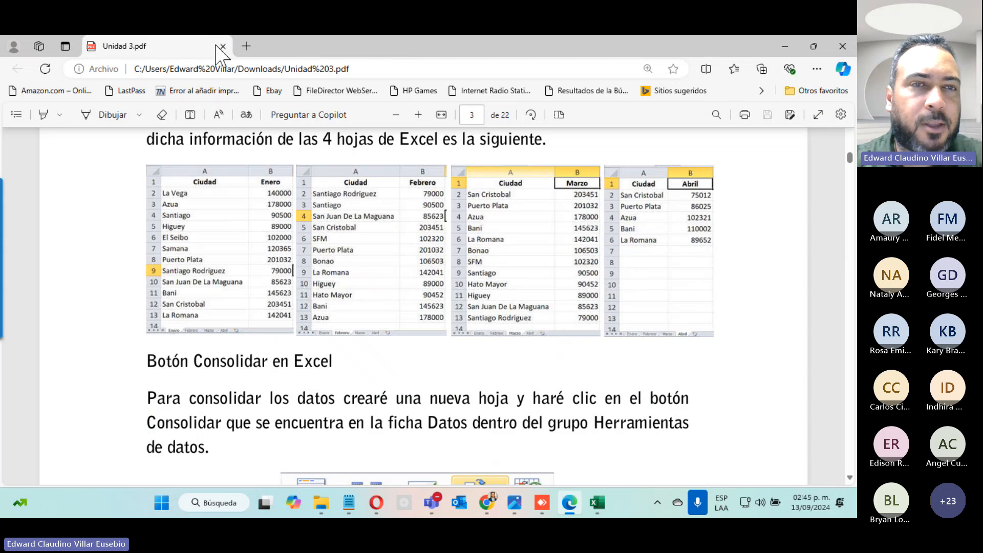
left_click(222, 46)
left_click(785, 49)
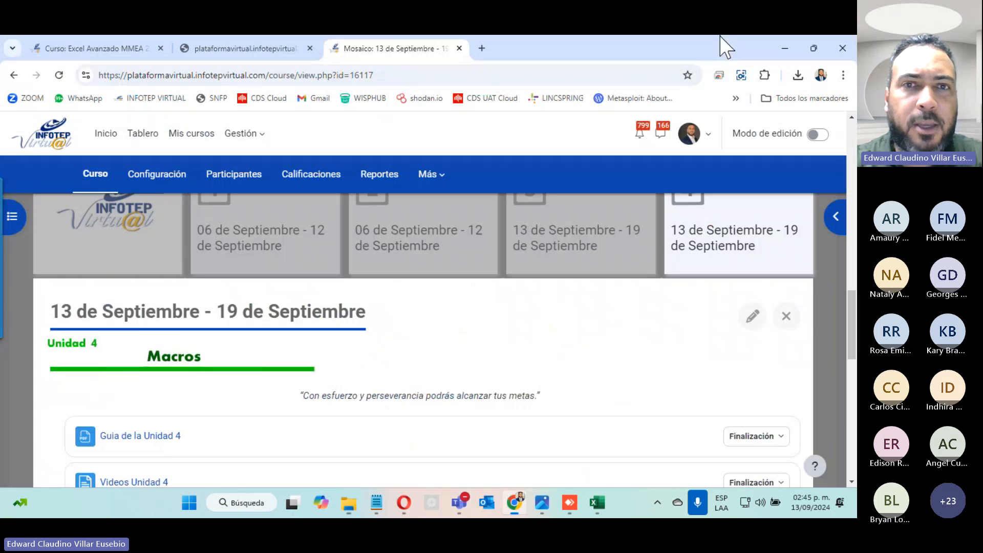
scroll(259, 323, "down", 6)
scroll(259, 323, "up", 3)
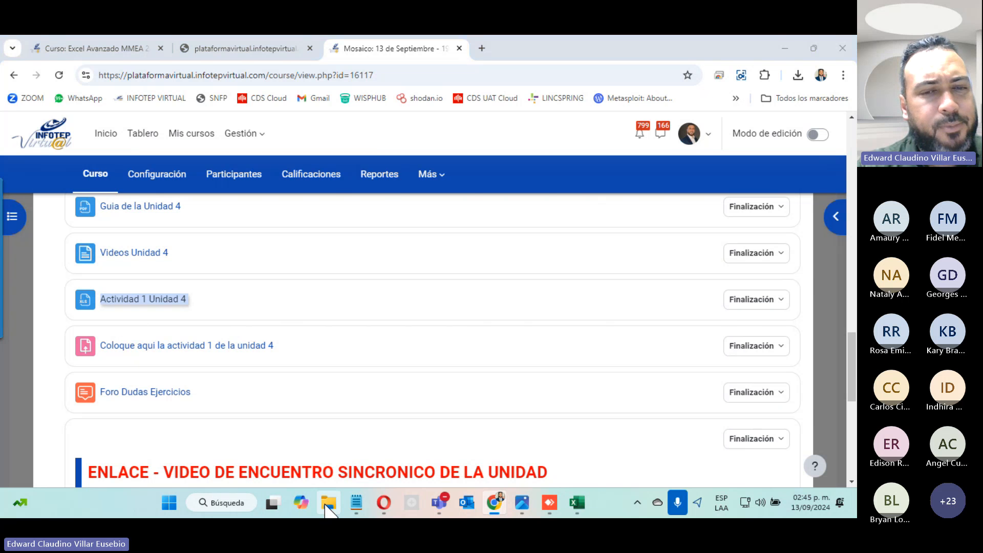
- Open Ejercicio_6_Excel_Avanzado (51).xls from the Descargas folder, and close both it and Ejercicio_5_Excel_Avanzado (23).xlsx without saving changes
left_click(328, 502)
double_click(296, 193)
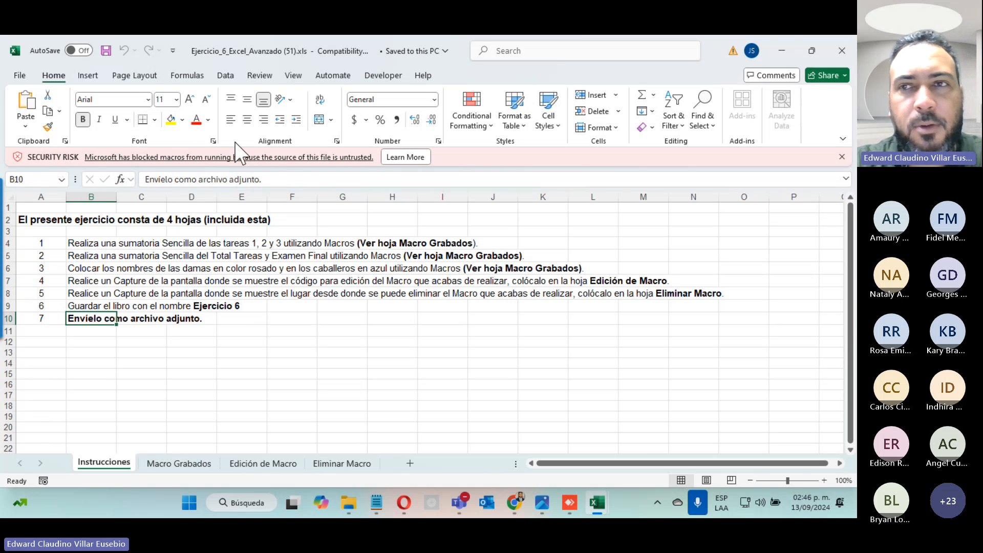
left_click(839, 53)
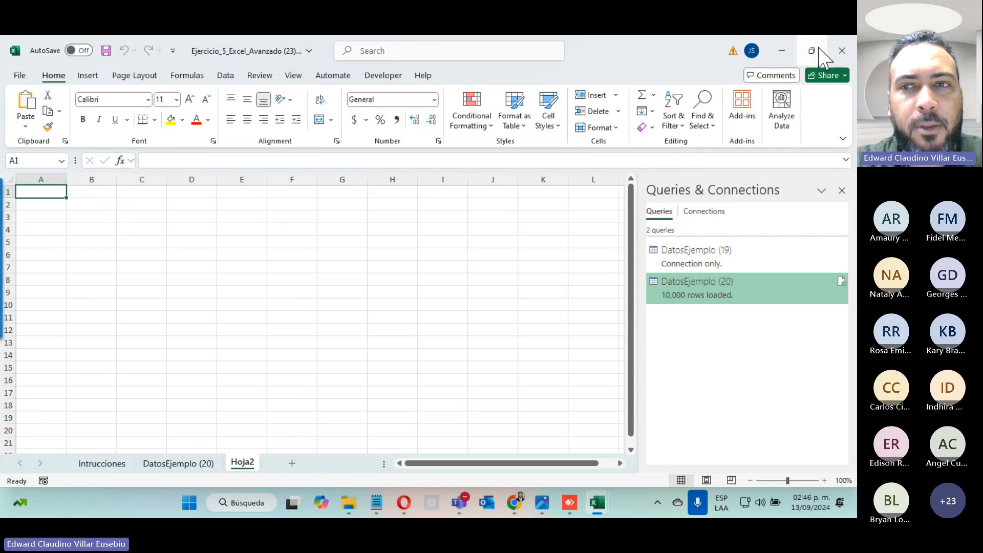
left_click(840, 54)
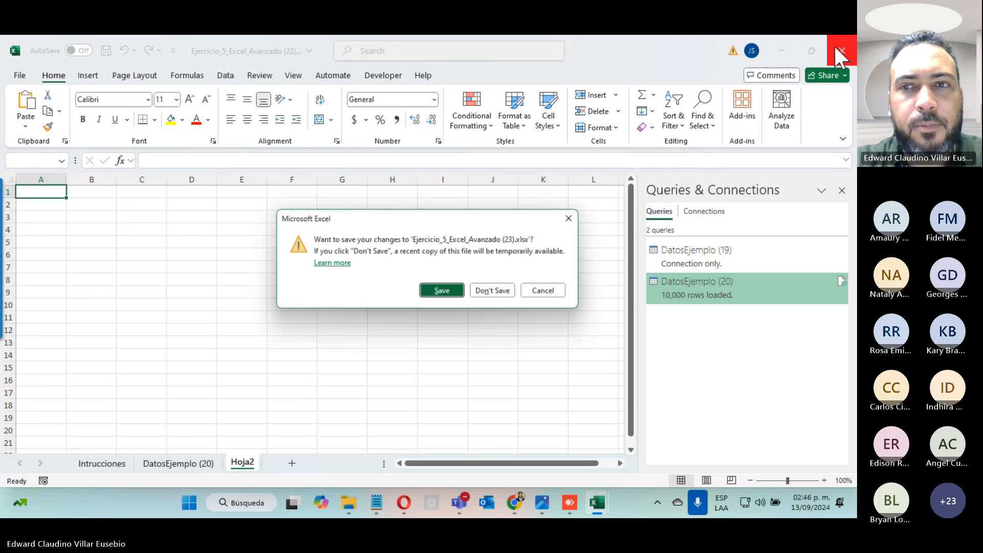
left_click(489, 289)
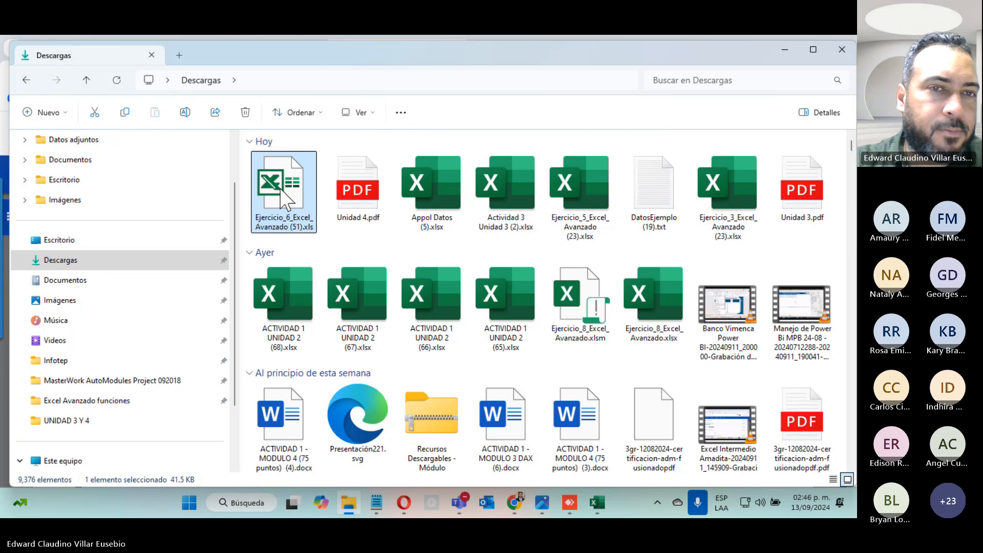
- Unblock Ejercicio_6_Excel_Avanzado (51).xls in its file properties and reopen it in Excel
right_click(282, 192)
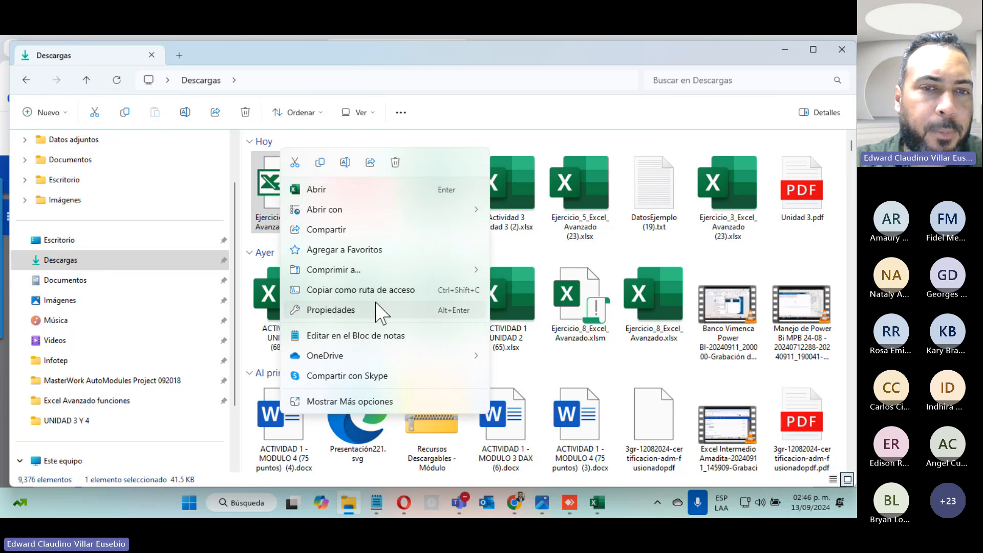
left_click(338, 309)
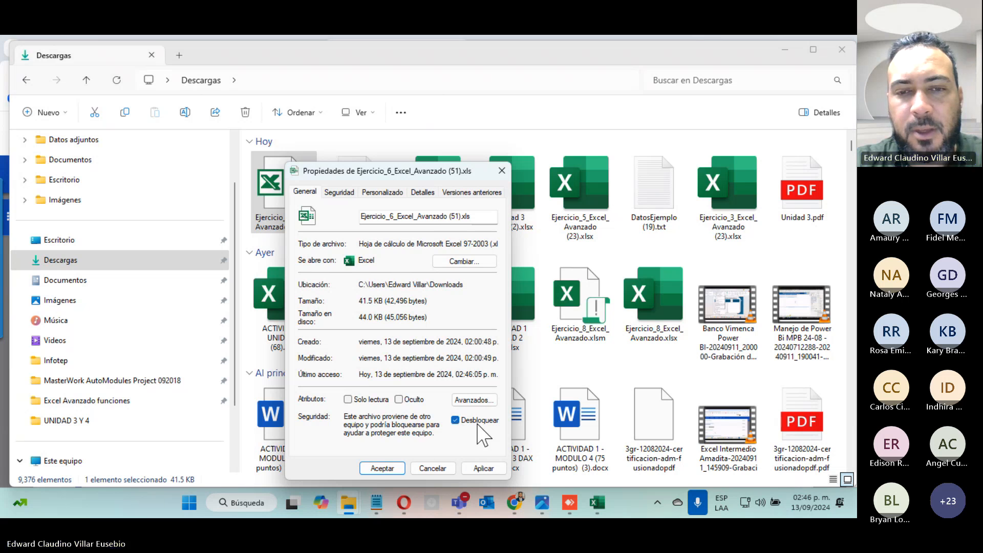
left_click(387, 468)
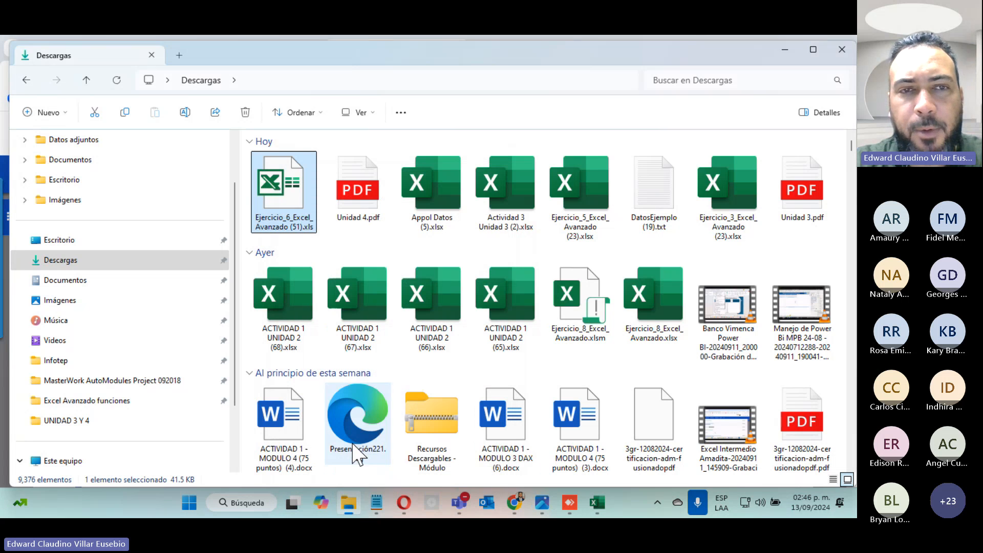
double_click(295, 207)
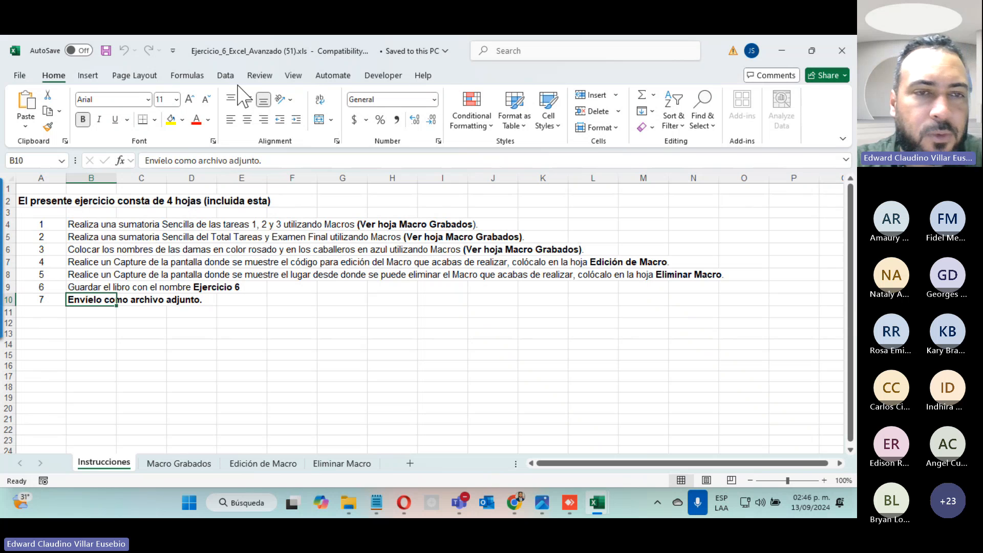
- Check the security section in the file properties of Ejercicio_6_Excel_Avanzado (51).xls in the Descargas folder again
left_click(347, 505)
right_click(289, 189)
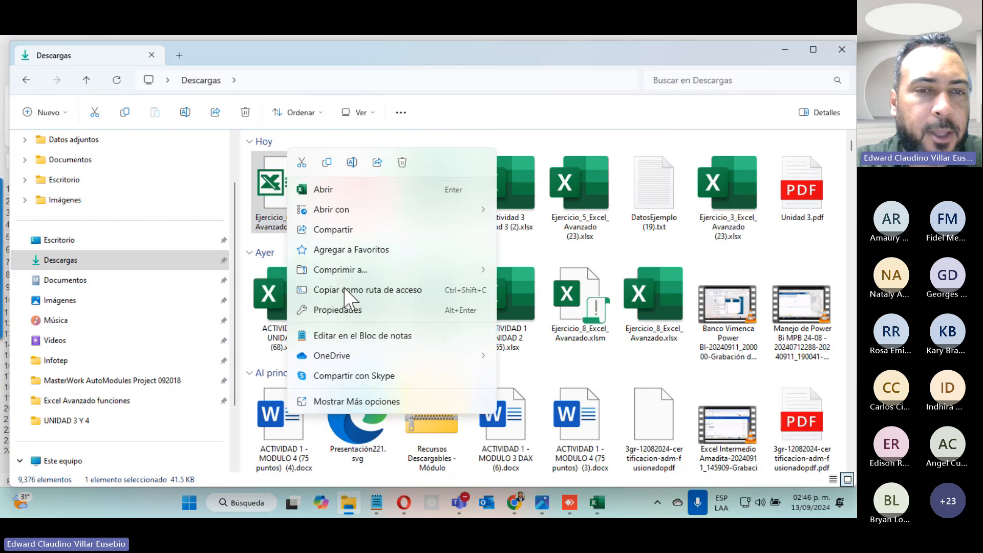
left_click(347, 310)
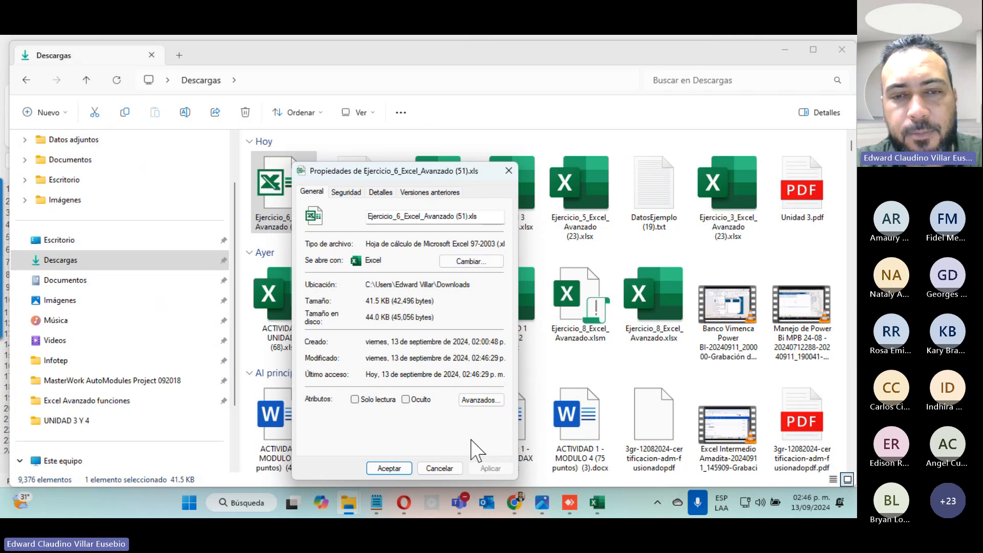
left_click(389, 469)
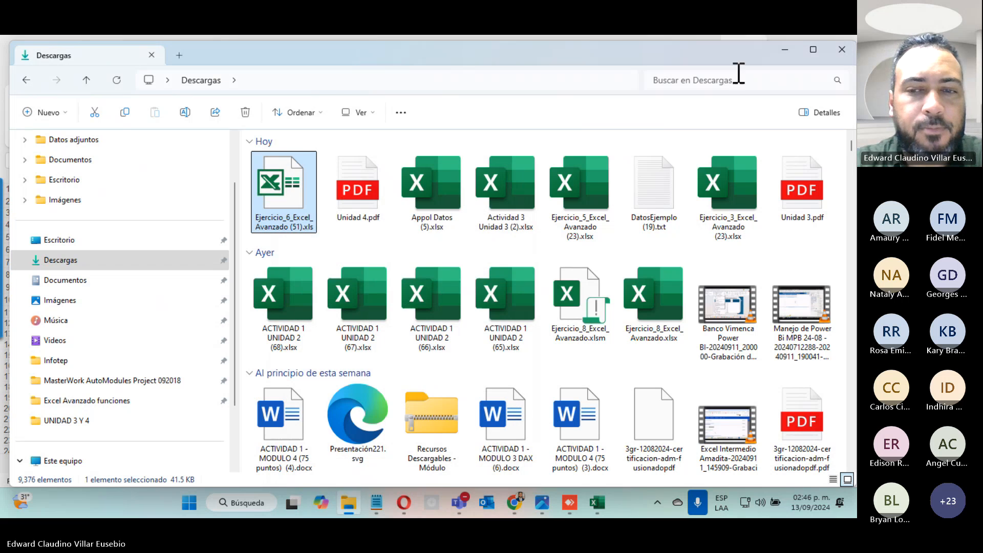
- Switch to the Ejercicio_6 workbook in Excel and review its Instrucciones, Macro Grabados, Edición de Macro and Eliminar Macro sheets
mouse_move(597, 502)
left_click(675, 431)
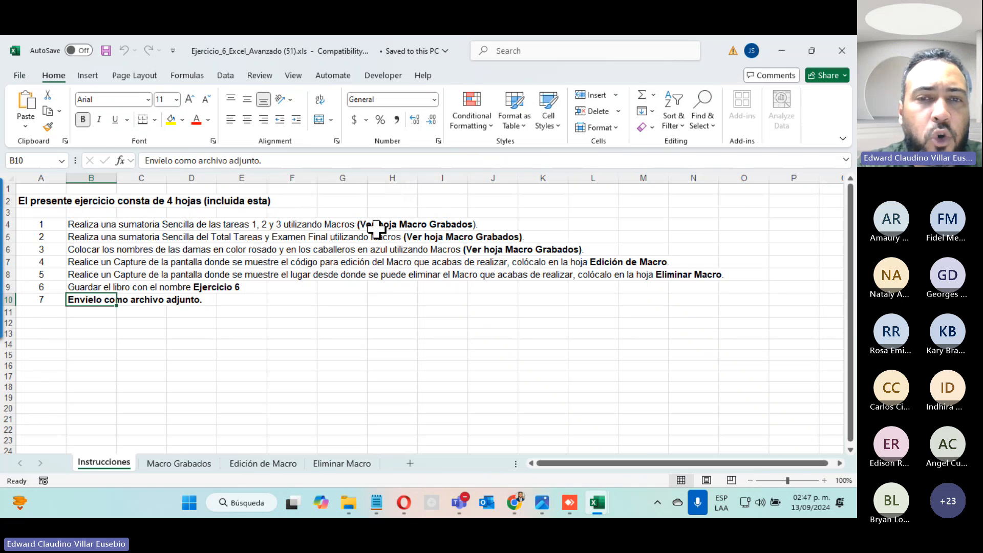
left_click(176, 463)
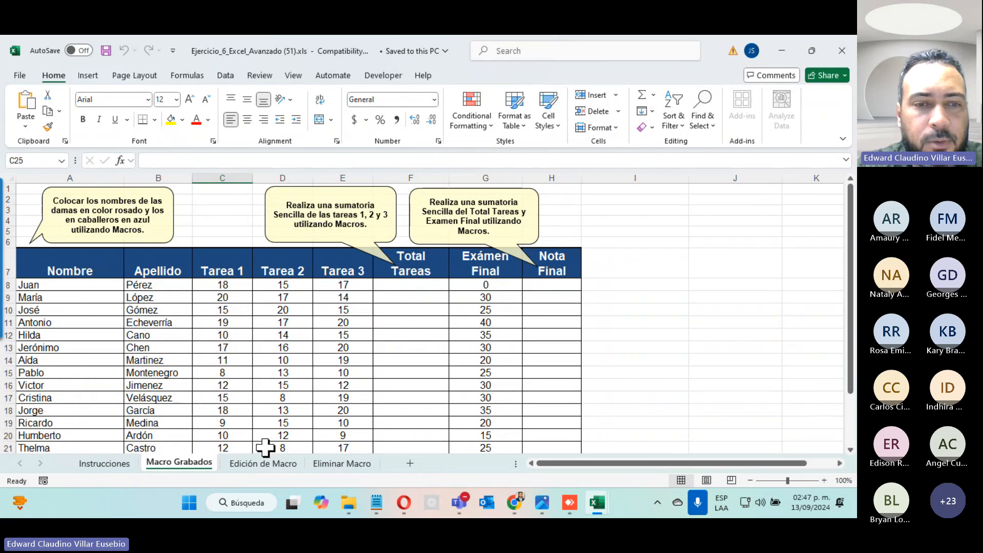
left_click(266, 463)
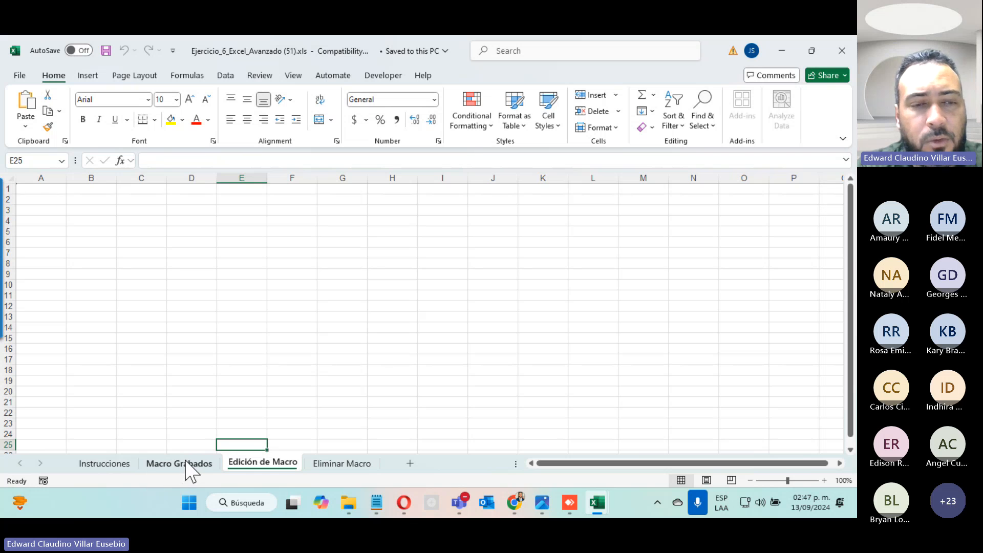
left_click(340, 464)
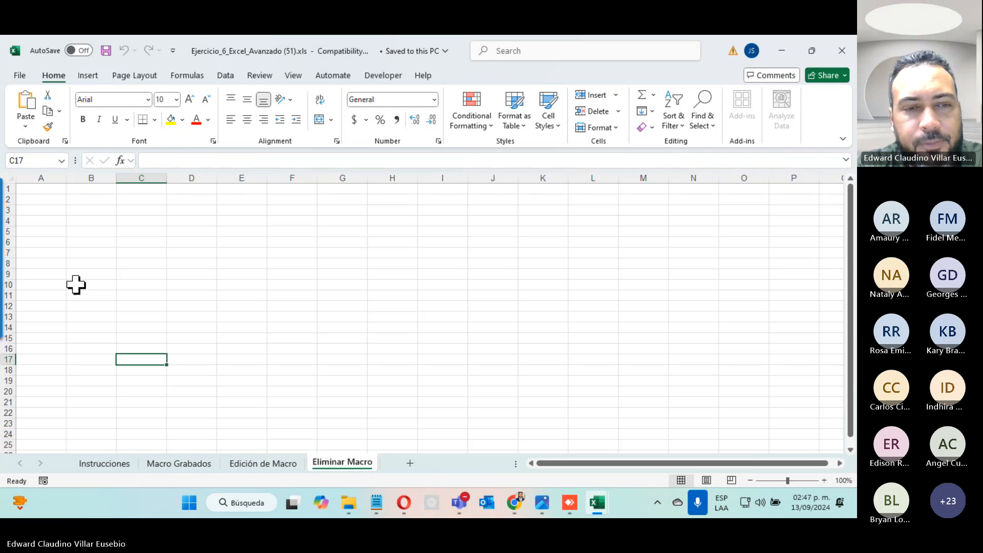
- Start a new macro recording from the Macro Grabados sheet and try to name it "Calculo de calificaciones"
left_click(173, 461)
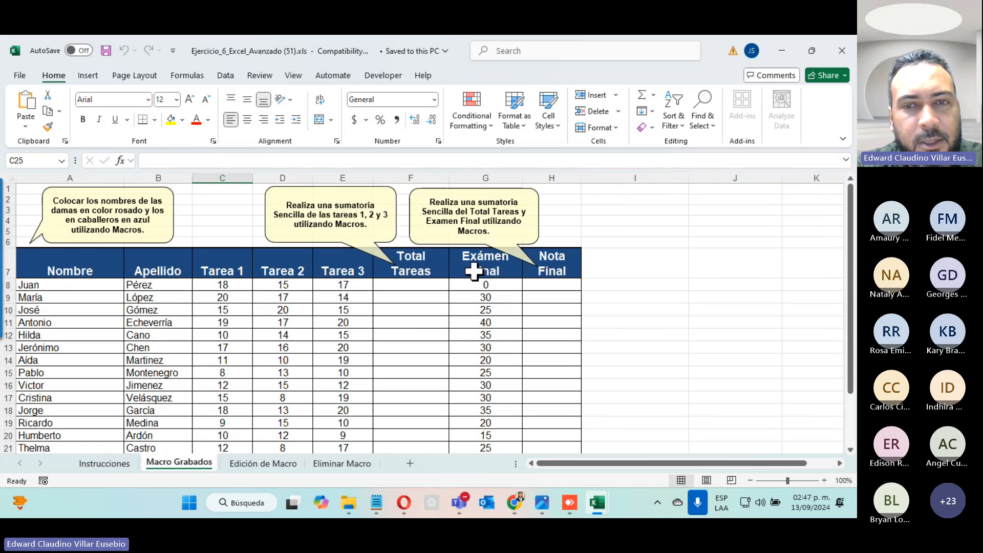
left_click(383, 76)
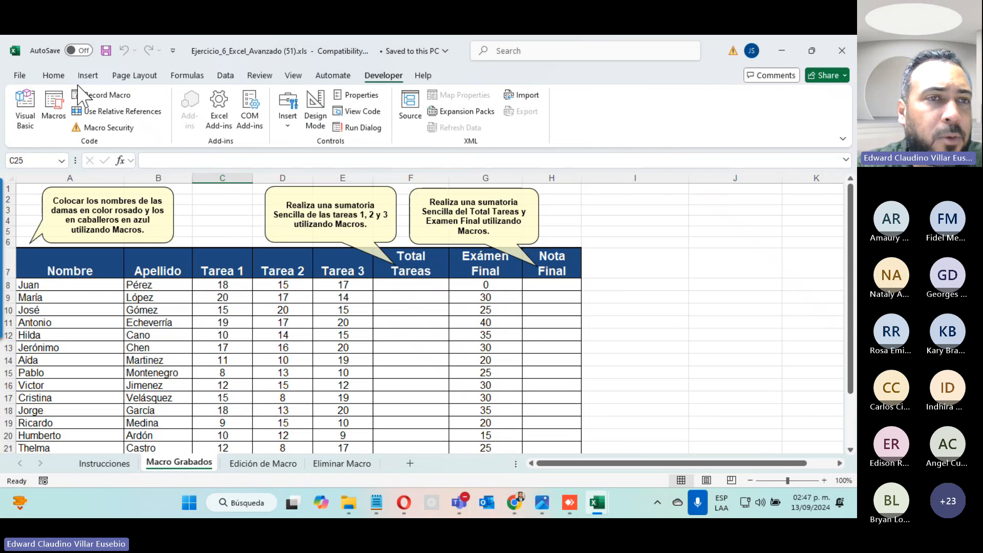
left_click(117, 97)
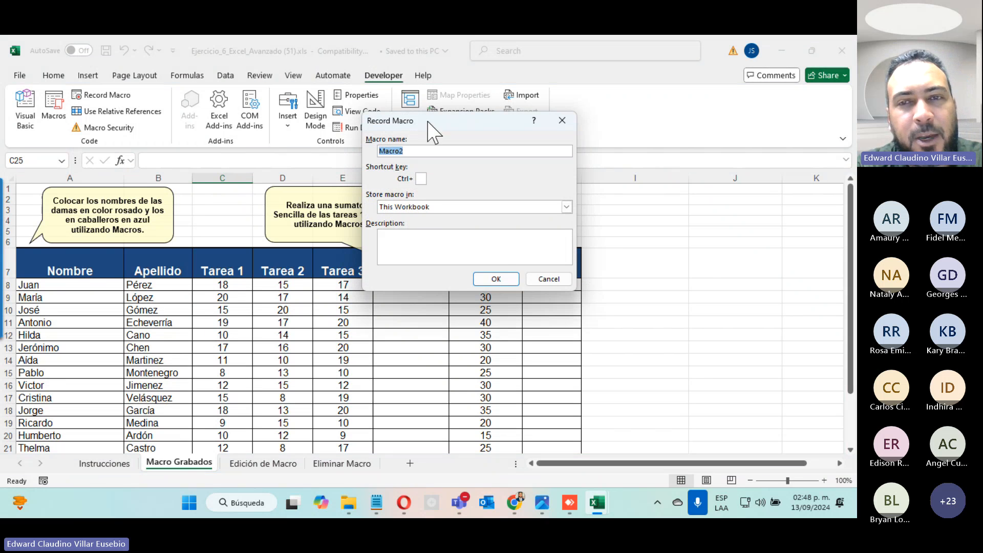
left_click_drag(429, 123, 601, 159)
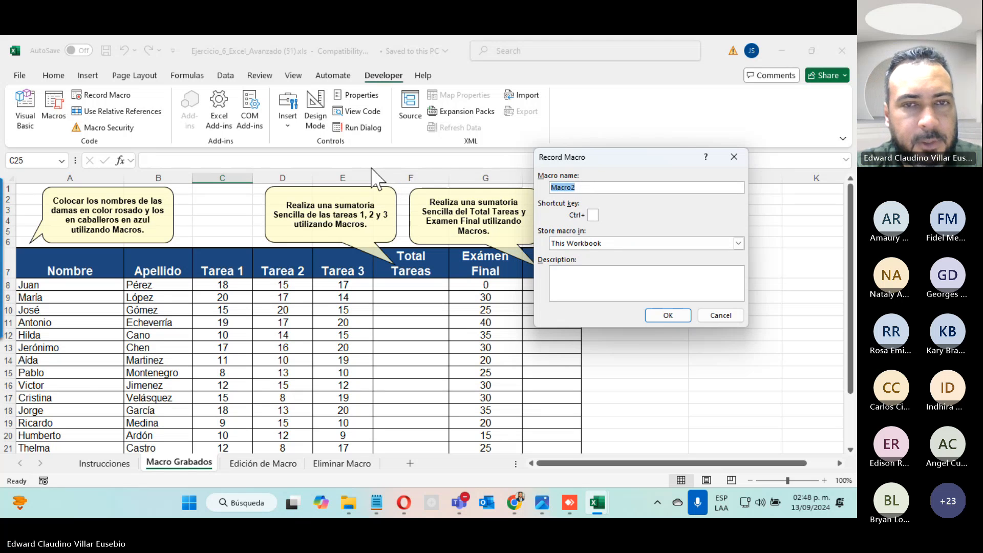
type("Calculo")
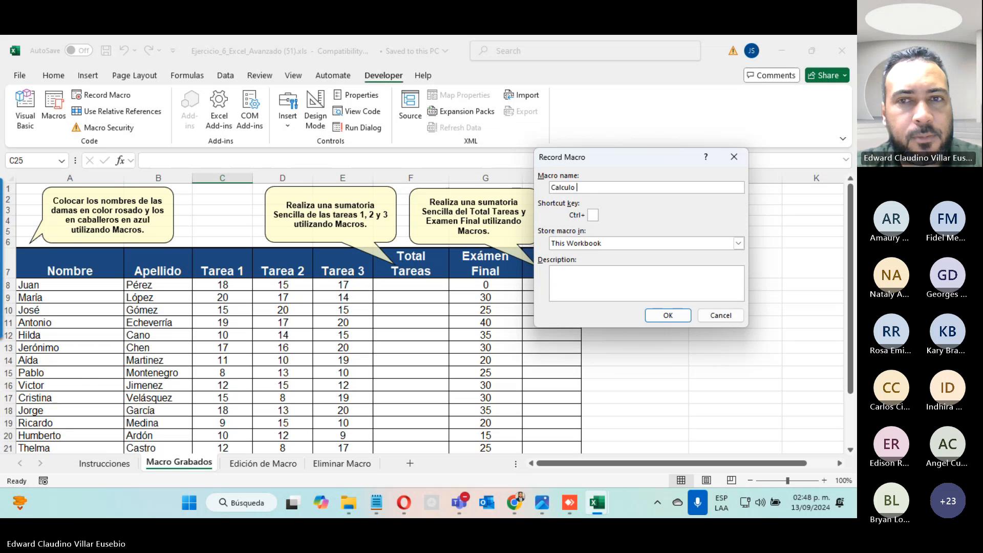
type(" de califi")
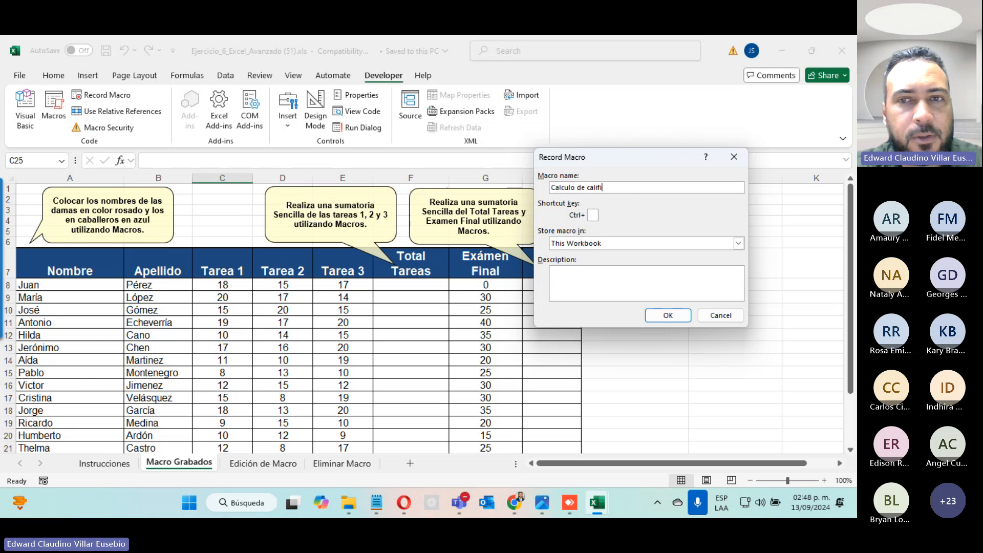
type("caciones")
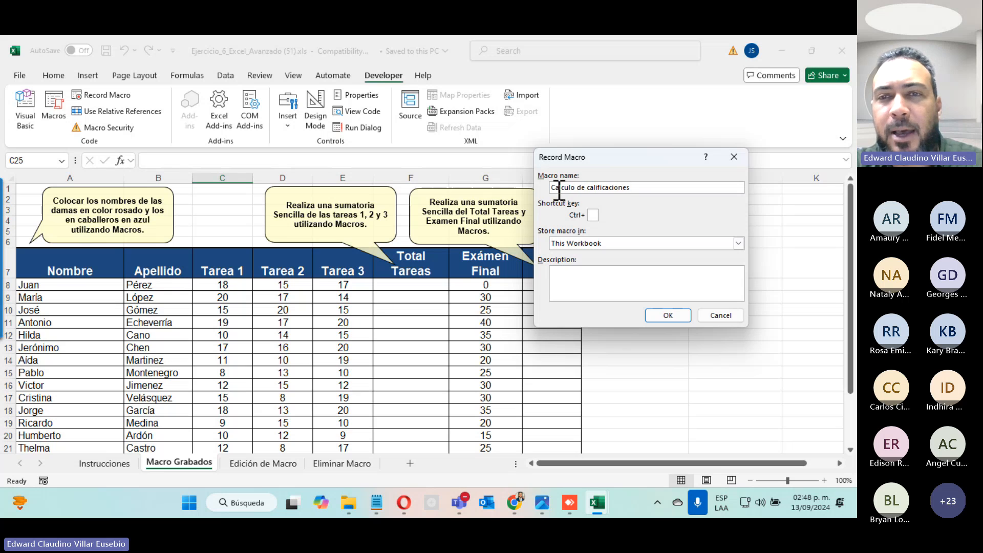
left_click(661, 315)
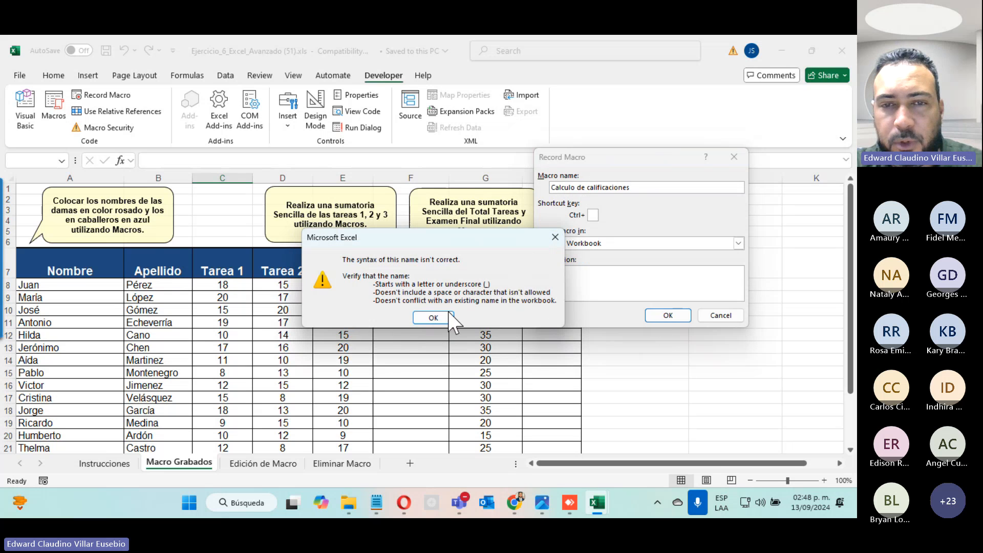
left_click(433, 317)
- Correct the macro name to Calculo_de_calificaciones and assign Ctrl+i as its shortcut
left_click(580, 187)
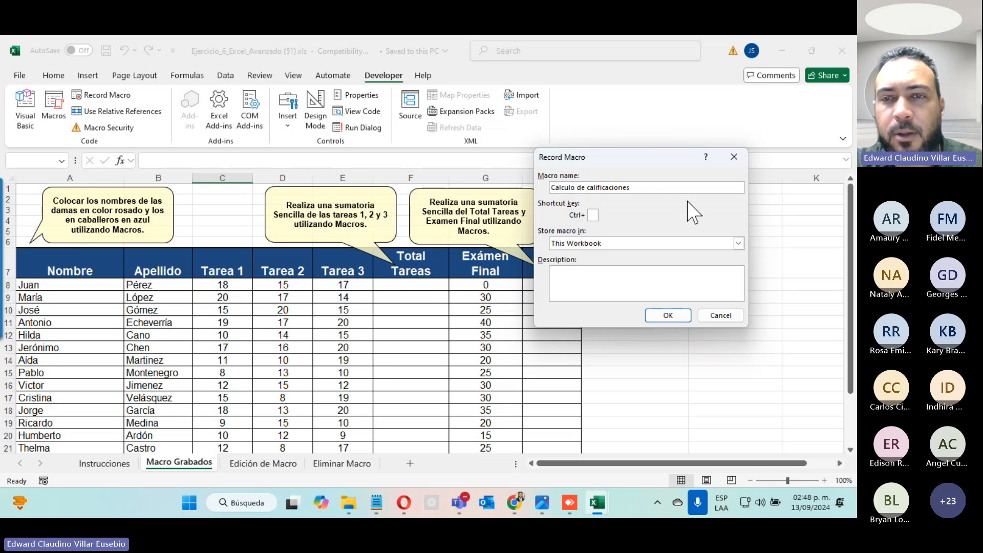
key("BackSpace")
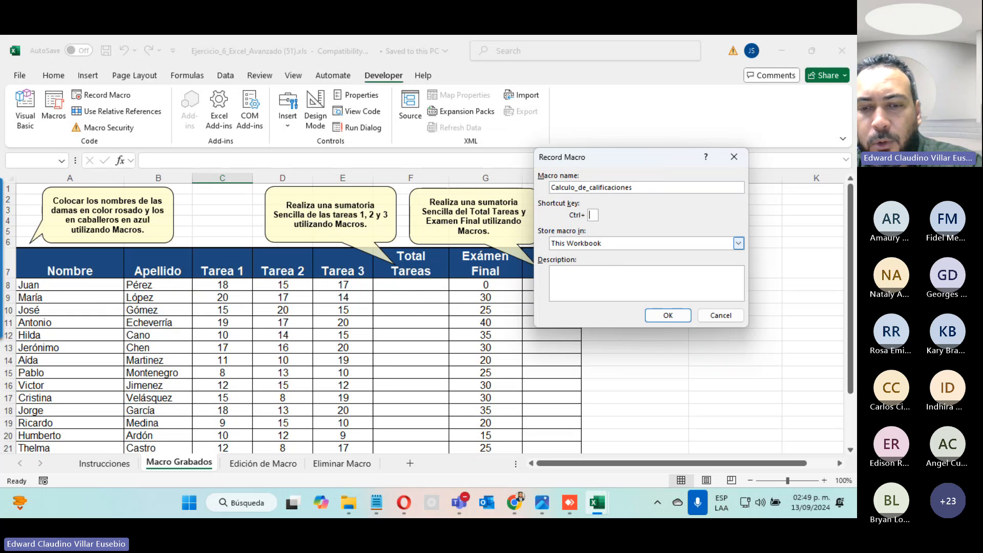
key("shift+p")
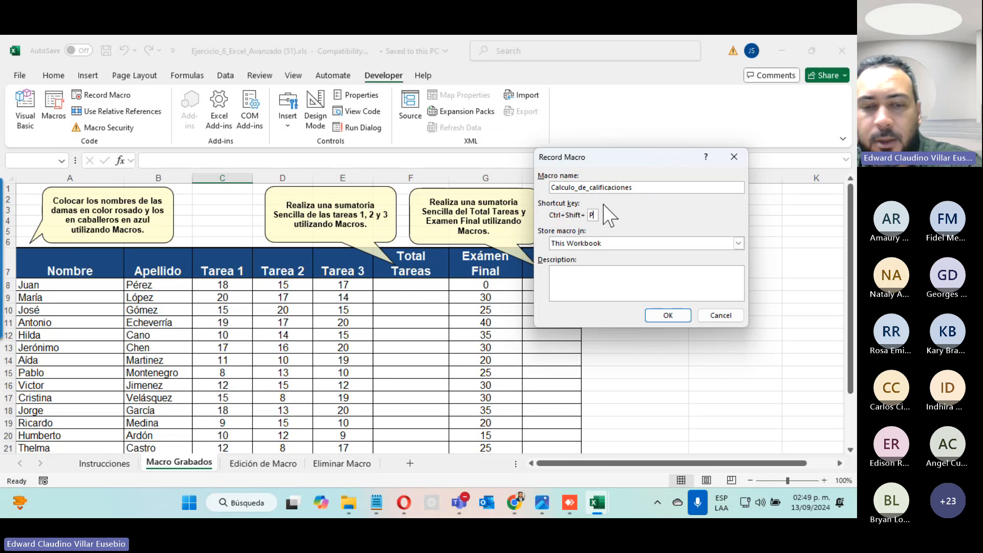
key("BackSpace")
type("i")
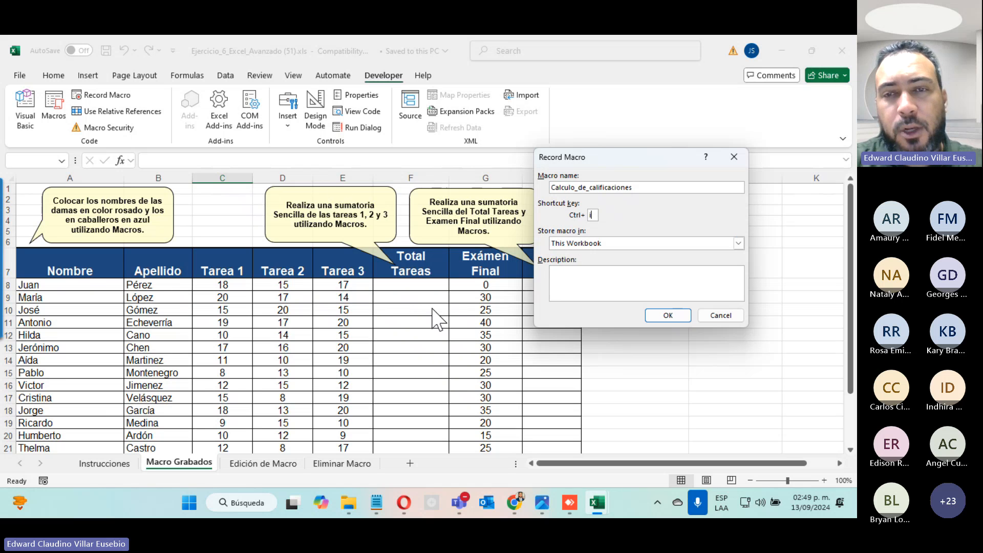
- Try New Workbook as the macro's storage location and set it back to This Workbook
left_click(604, 244)
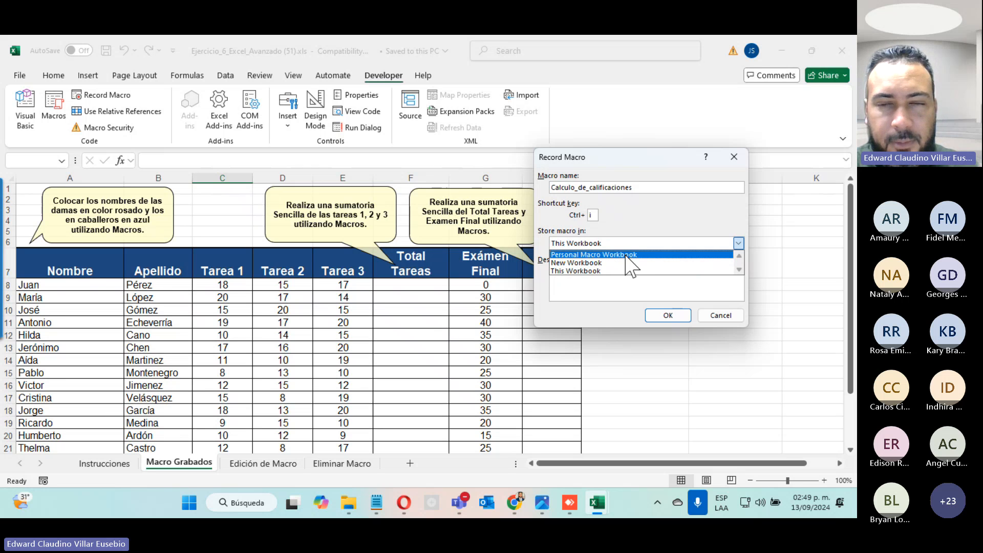
left_click(575, 262)
left_click(587, 251)
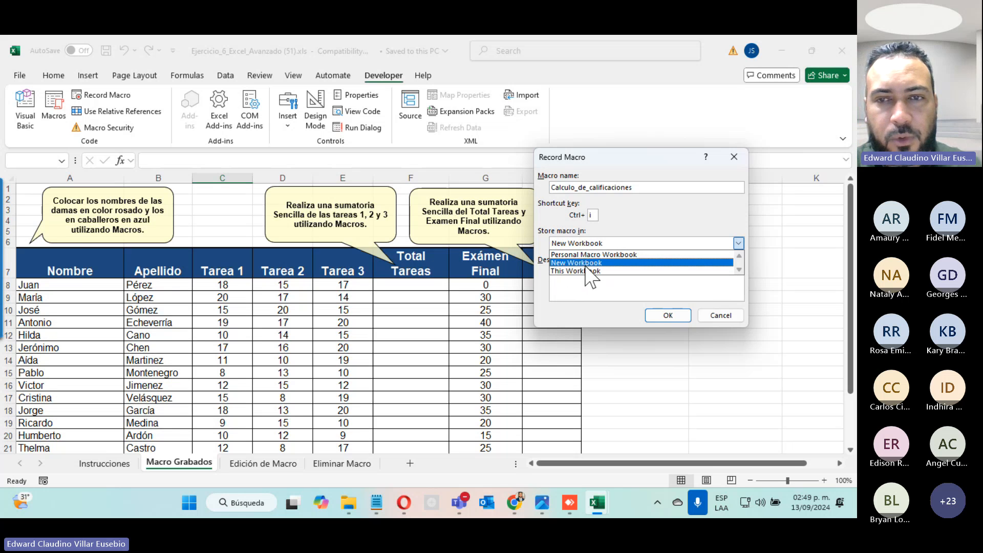
left_click(586, 272)
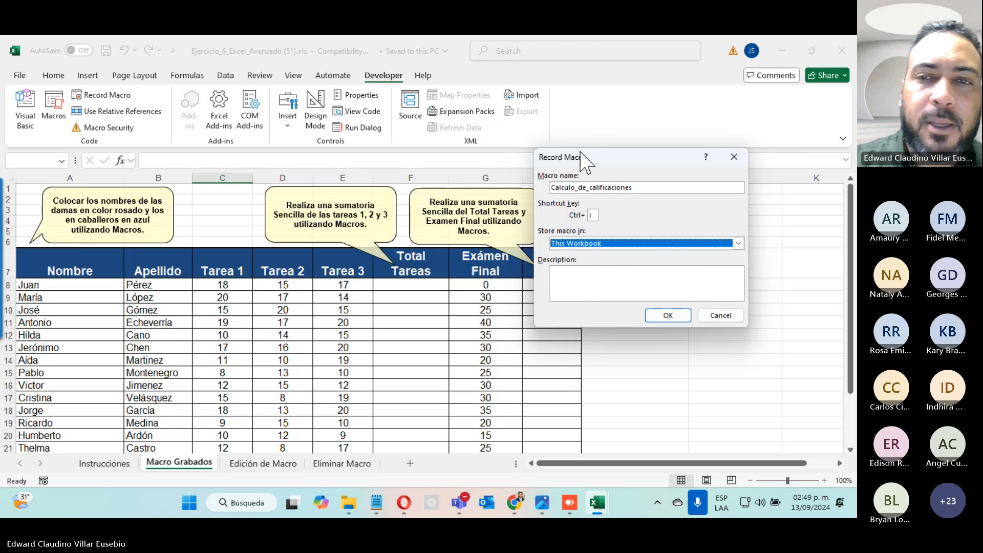
- Describe the macro as "Macro utilizado para realizar el calculo de las calificaciones de los estudiantes."
left_click(609, 277)
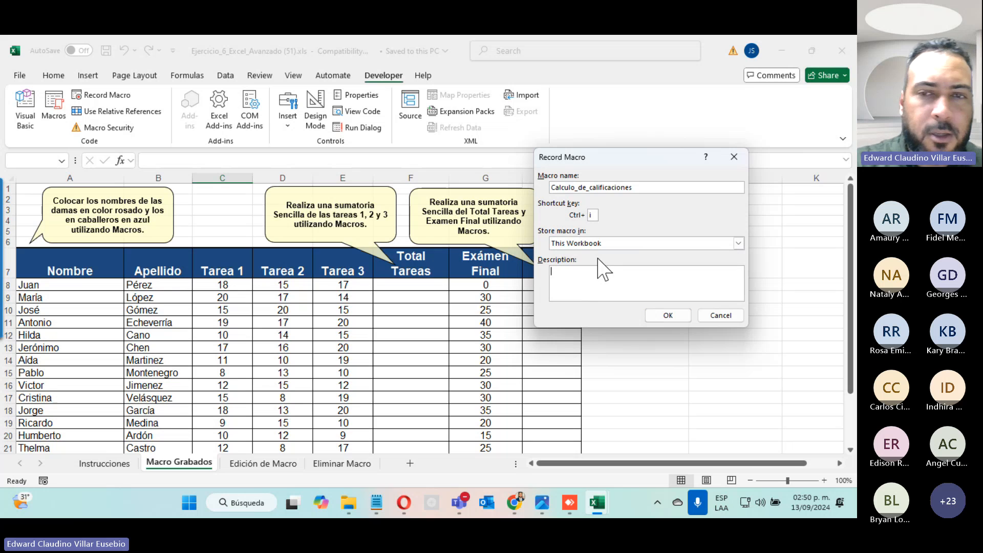
type("Macro uti")
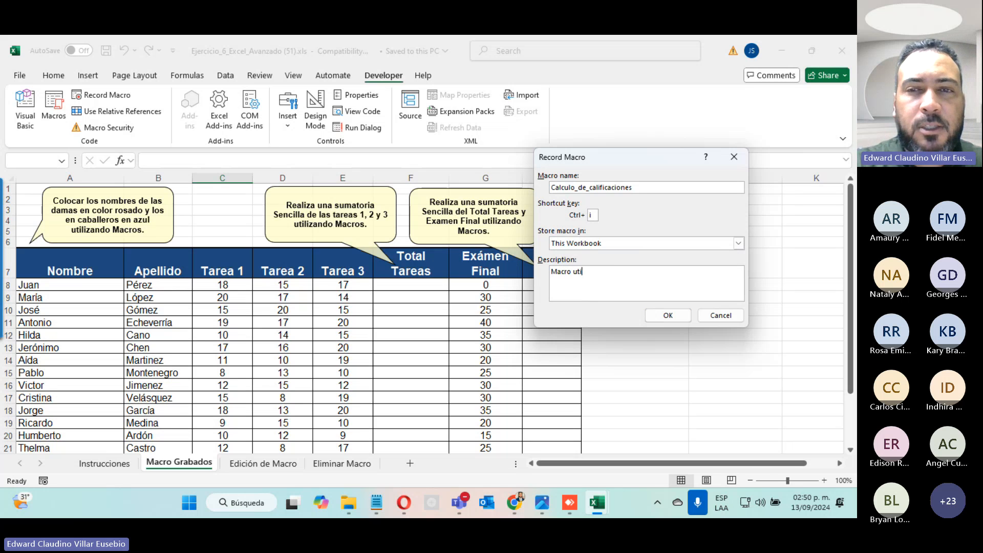
type("lizado para real")
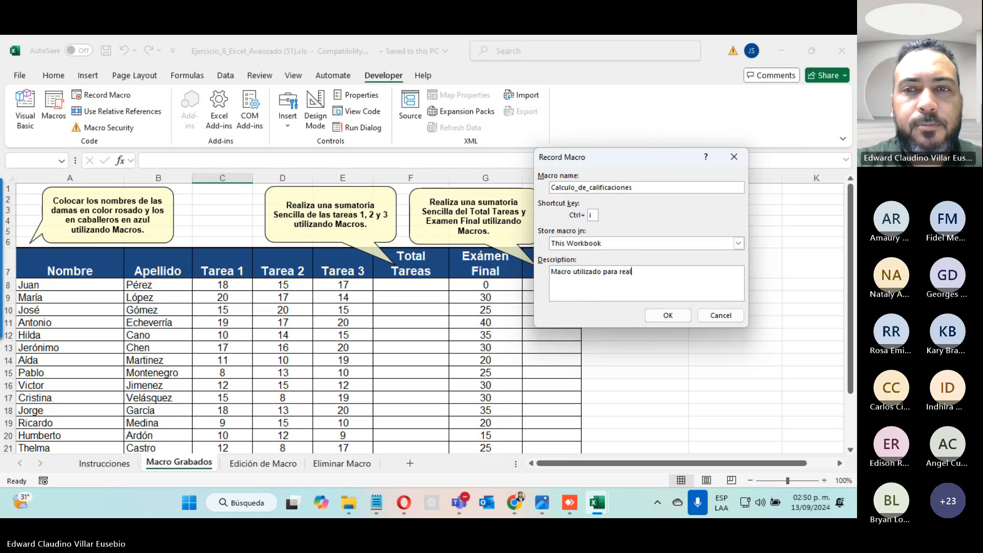
type("ica")
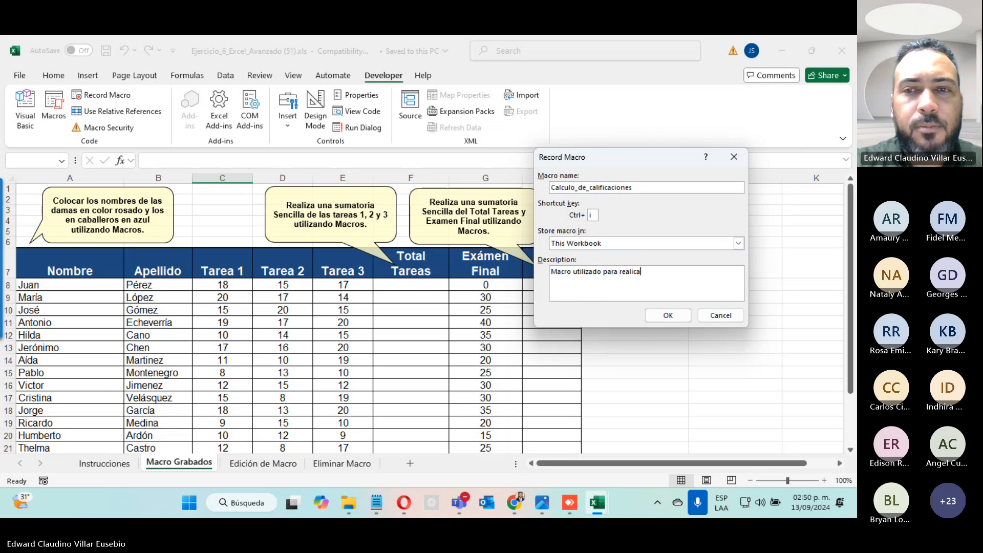
key("BackSpace")
key("BackSpace")
type("z")
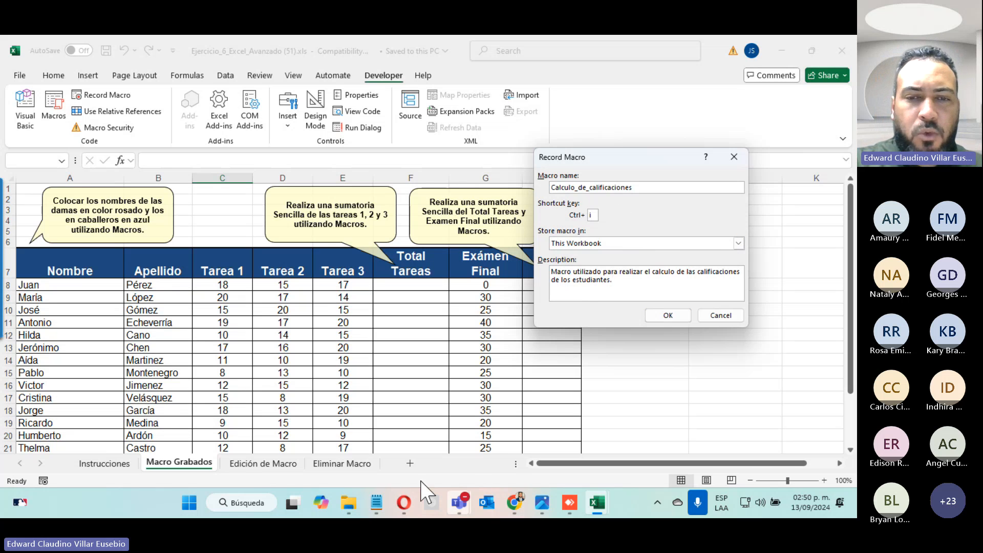
- Switch to the Teams meeting, turn the camera off and on again, and return to Excel
left_click(460, 503)
left_click(393, 439)
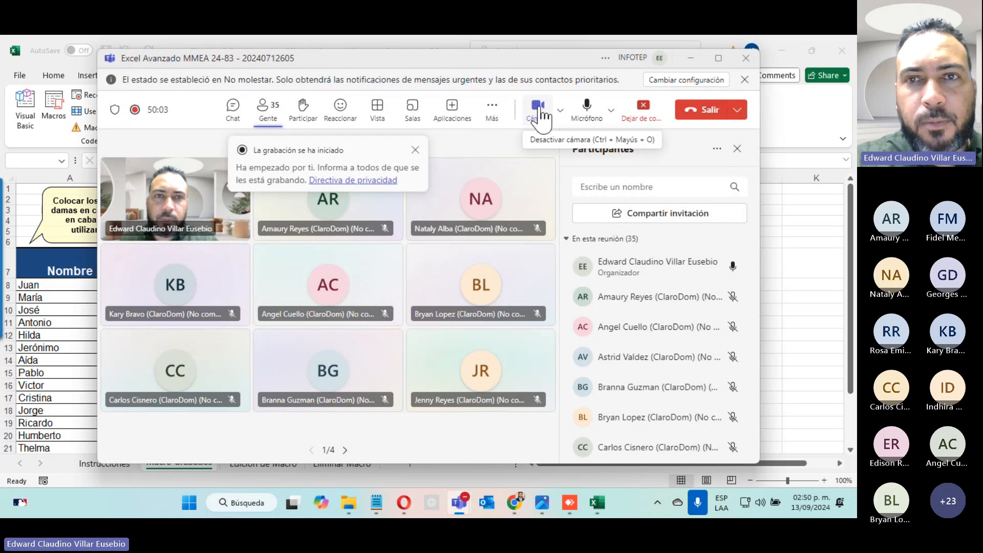
left_click(539, 110)
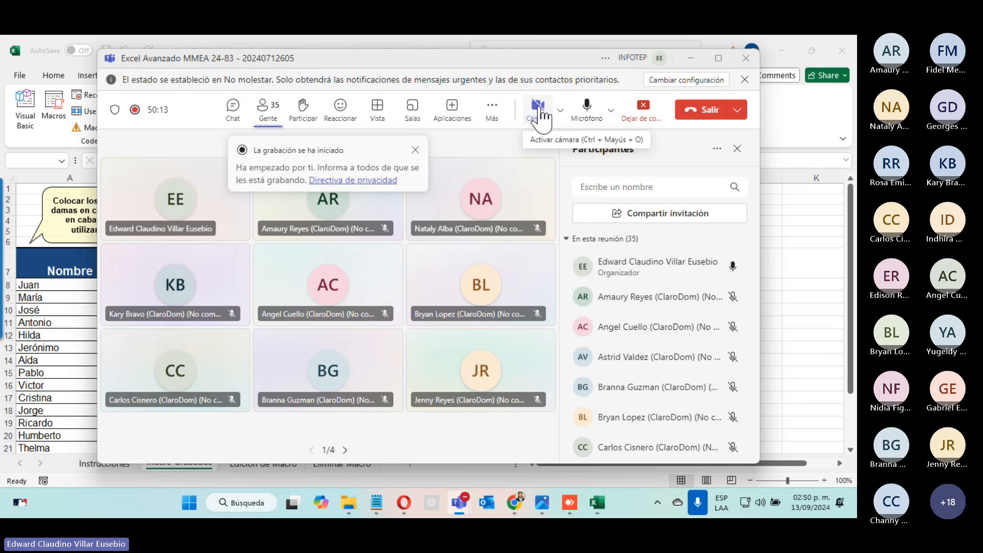
left_click(539, 110)
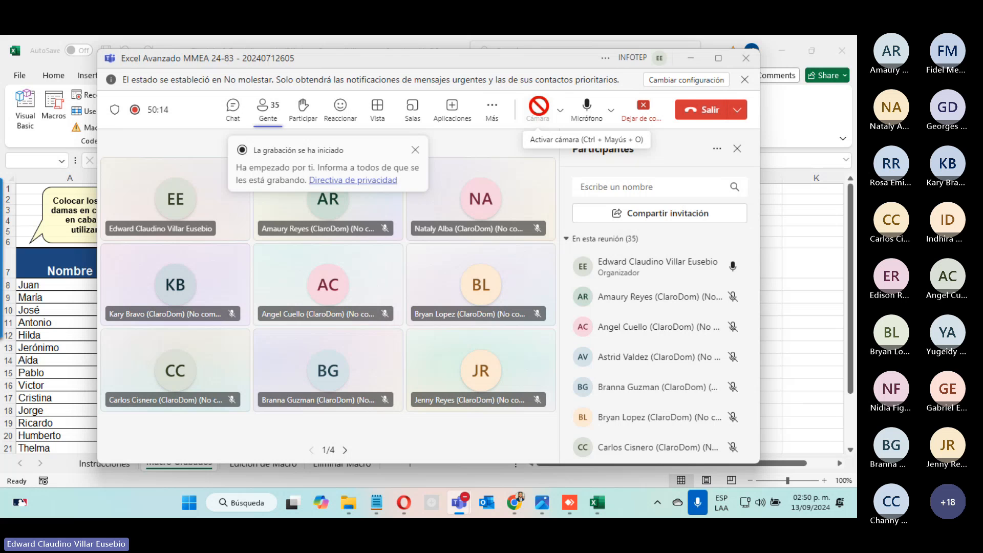
left_click(690, 59)
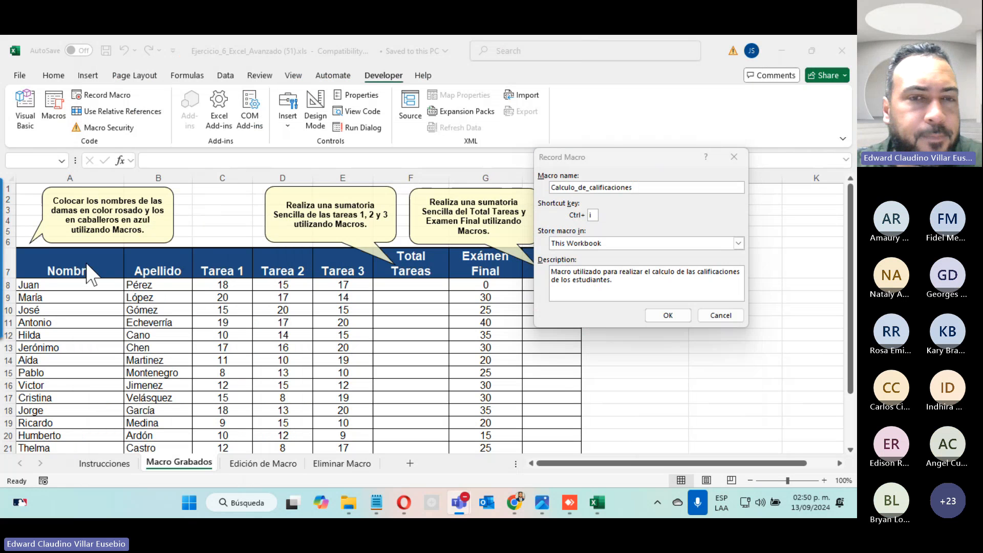
- Start recording the macro and sum Tarea 1 to Tarea 3 for every student in the Total Tareas column, F8 to F22
left_click_drag(618, 155, 506, 76)
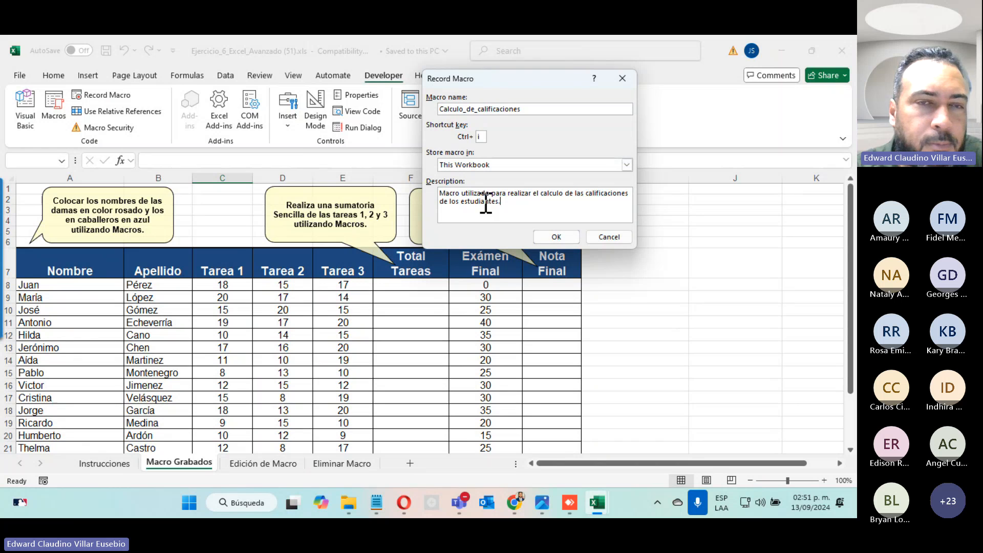
left_click(557, 236)
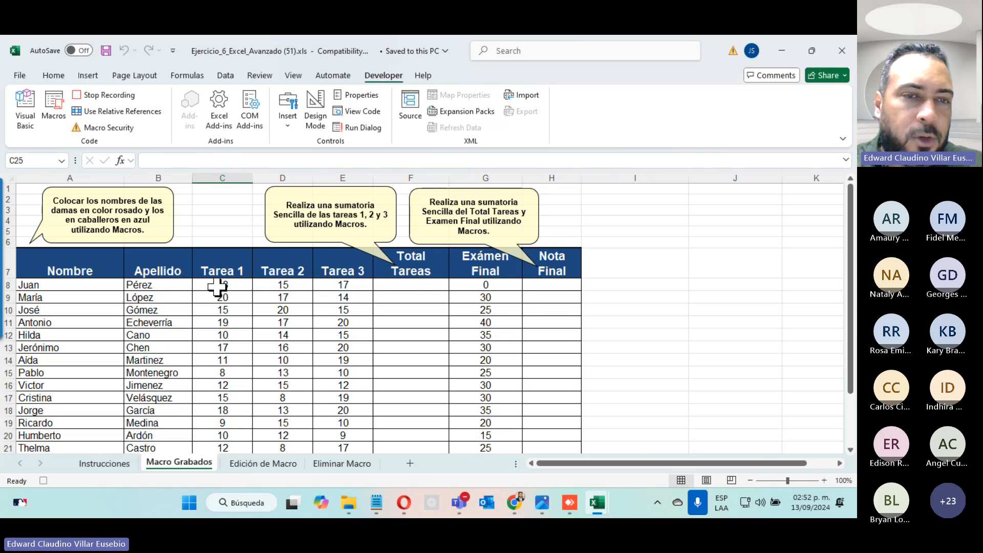
left_click_drag(219, 283, 378, 281)
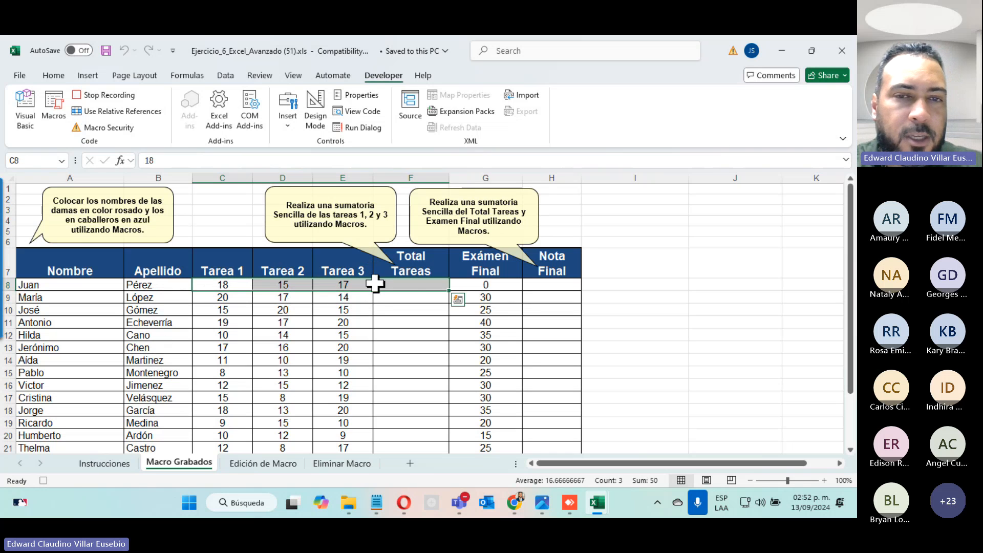
left_click(57, 78)
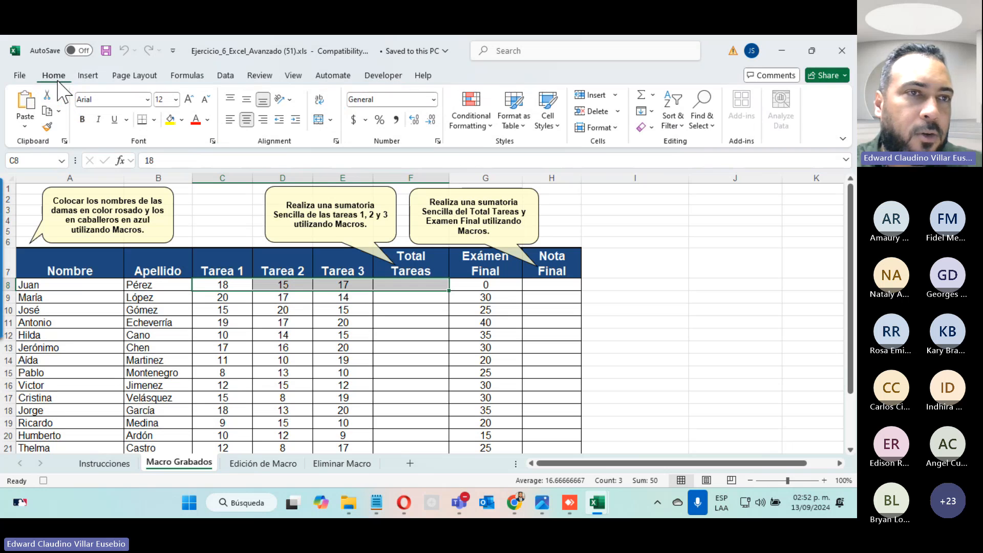
left_click(642, 95)
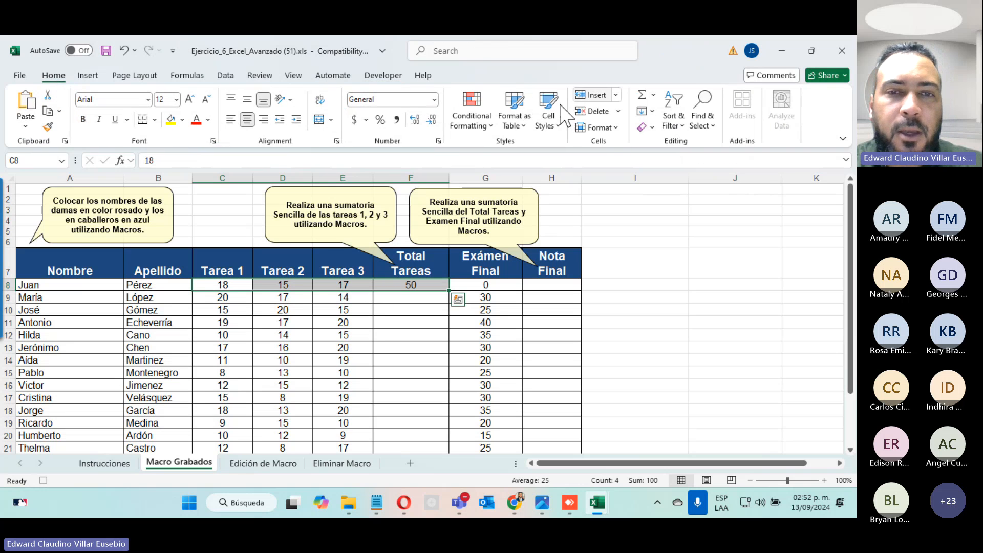
left_click(425, 283)
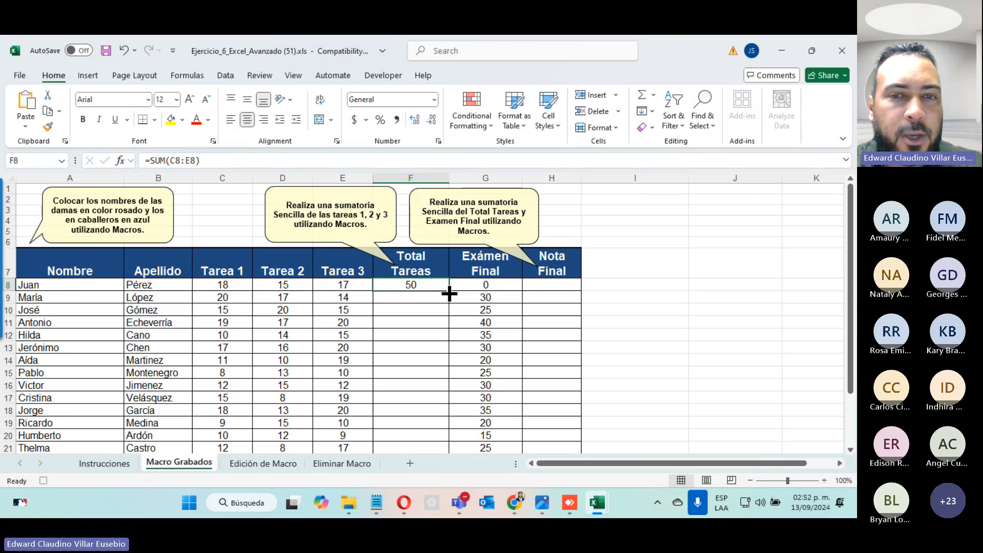
left_click_drag(448, 290, 441, 430)
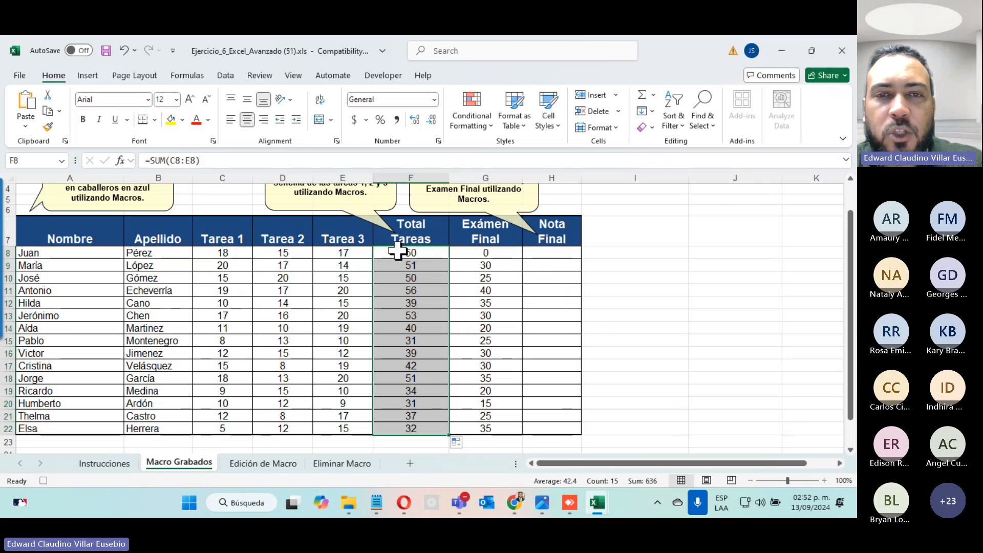
- Sum Total Tareas and Exámen Final for every student in the Nota Final column, H8 to H22, and centre the results
left_click_drag(398, 251, 553, 250)
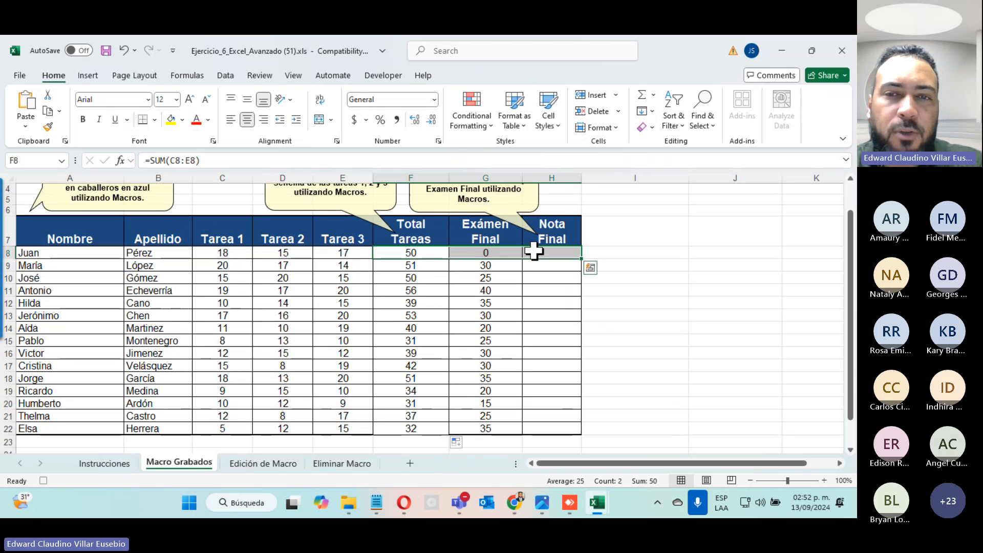
left_click(642, 96)
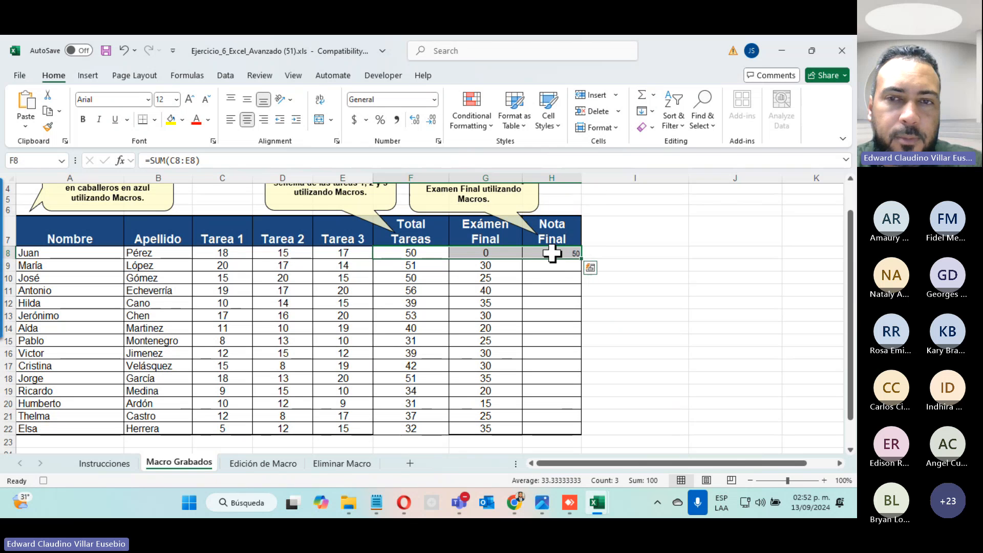
left_click(553, 252)
left_click_drag(584, 259, 576, 439)
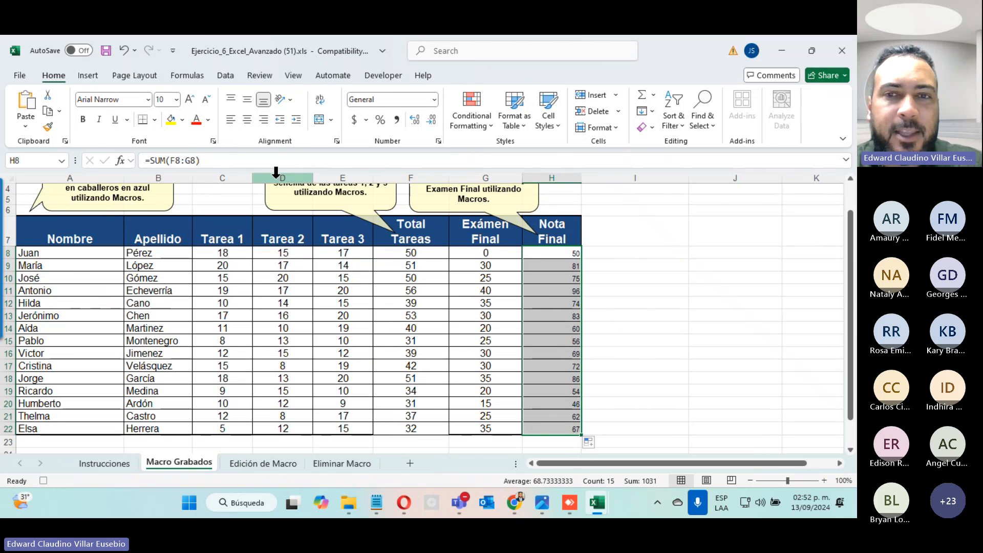
left_click(246, 119)
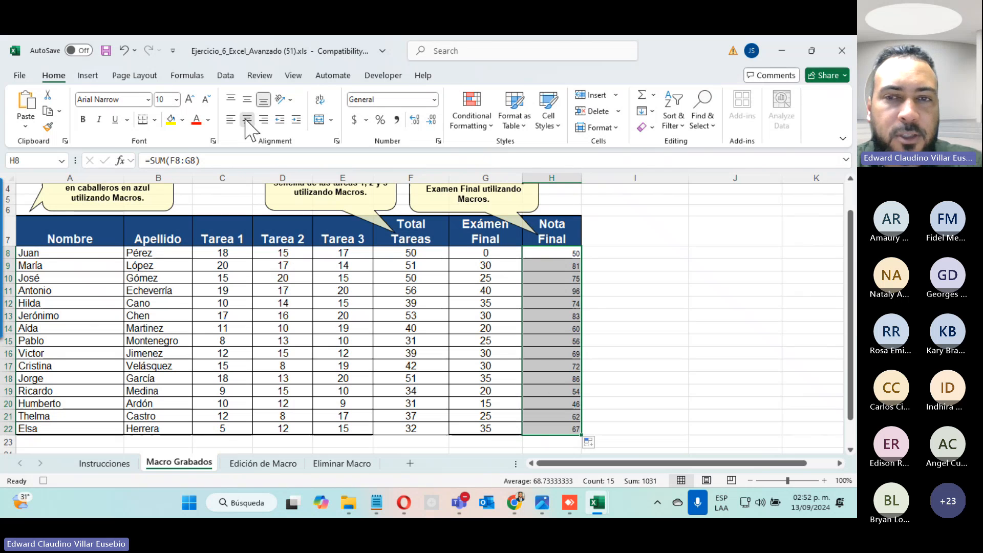
- Make the Nota Final results in H8 to H22 bold and set their font size to 14
left_click(83, 121)
left_click(175, 100)
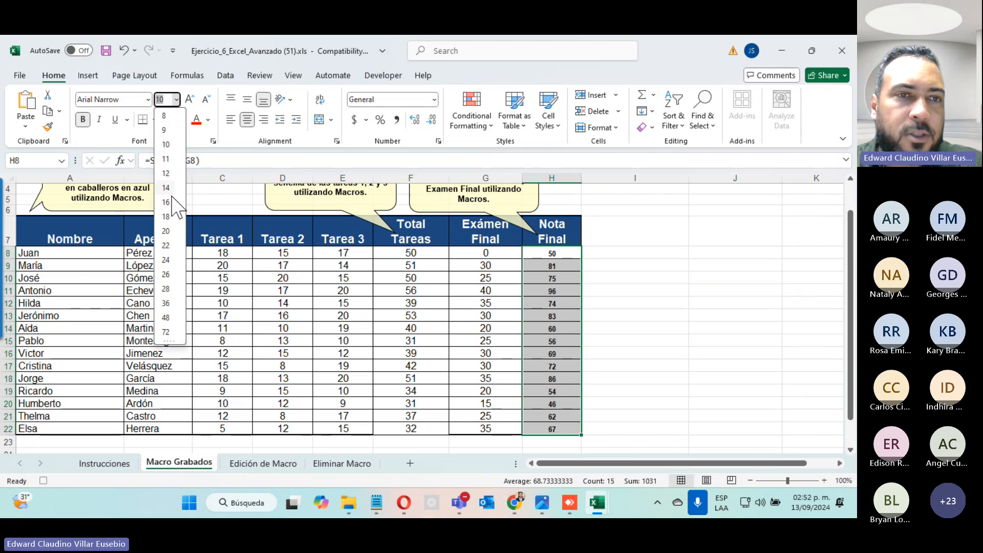
left_click(167, 203)
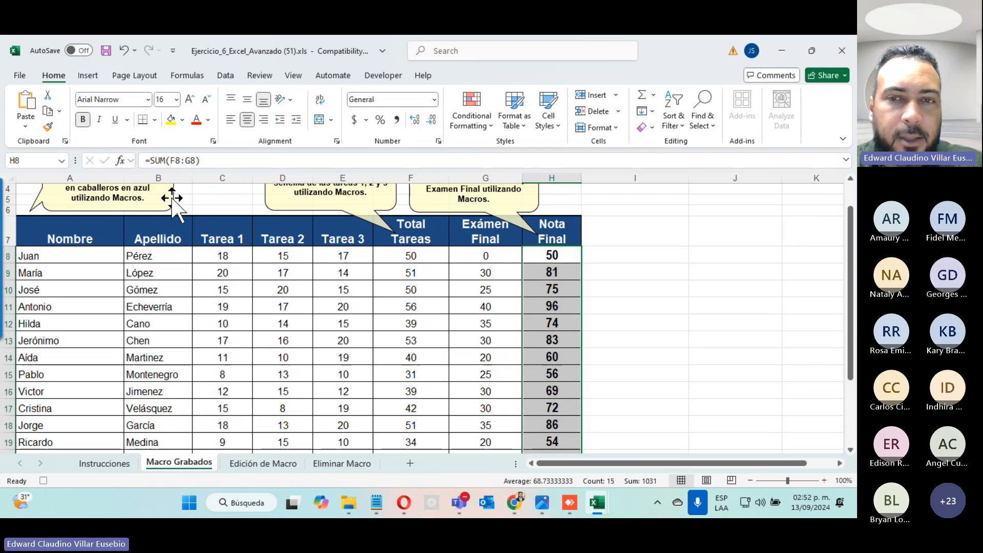
left_click(176, 100)
left_click(166, 188)
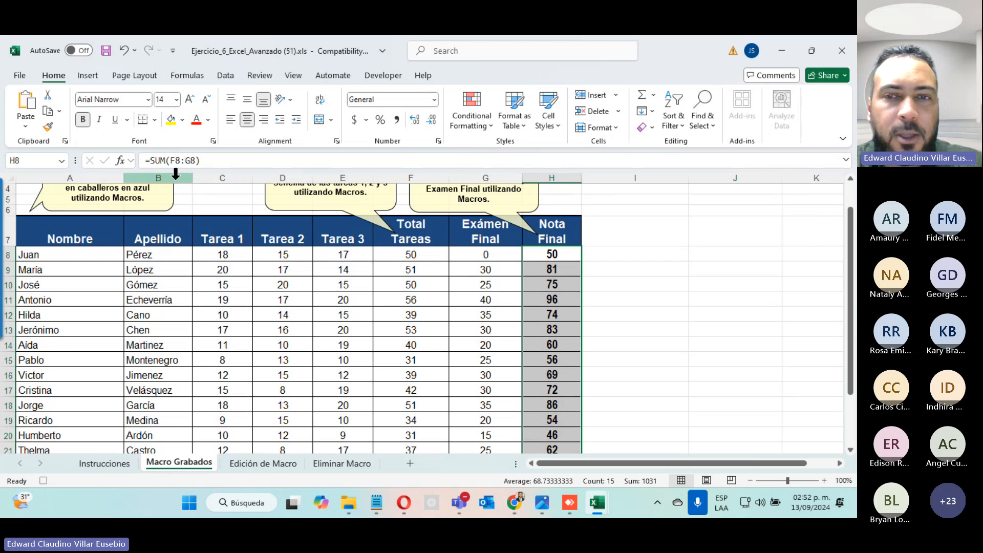
scroll(558, 267, "down", 3)
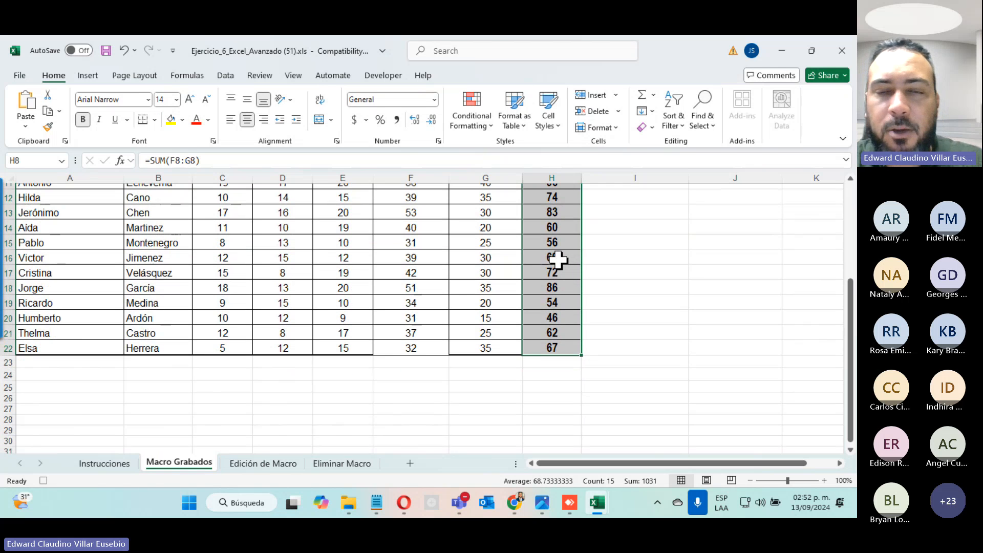
scroll(715, 287, "up", 3)
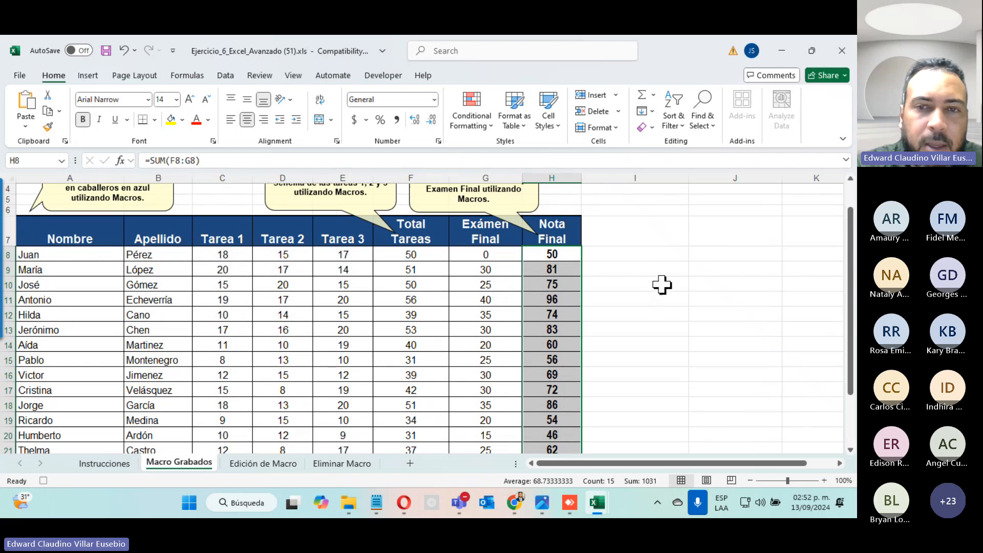
left_click(615, 245)
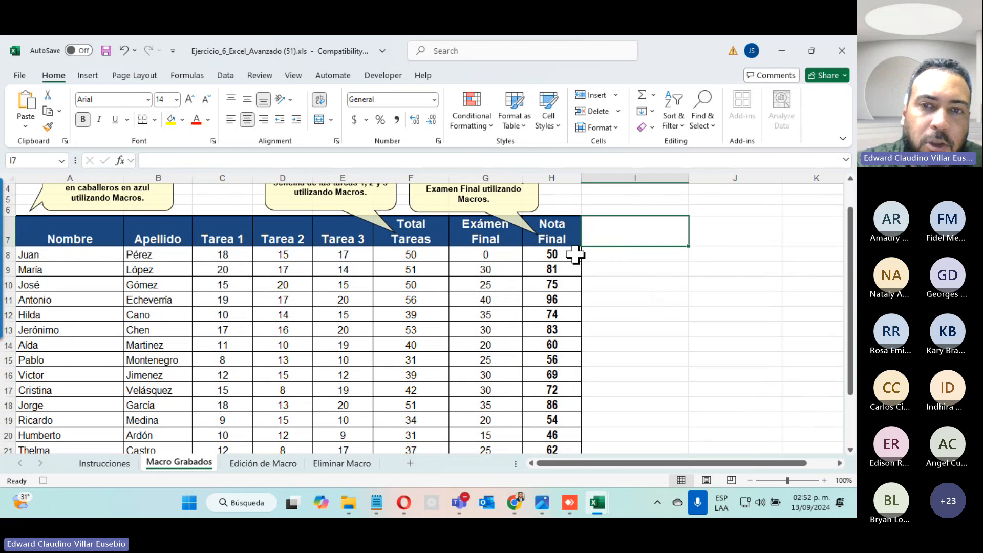
- Start a new conditional formatting rule for H8 to H22 that formats only cells with a value greater than or equal to 60
left_click_drag(531, 256, 540, 431)
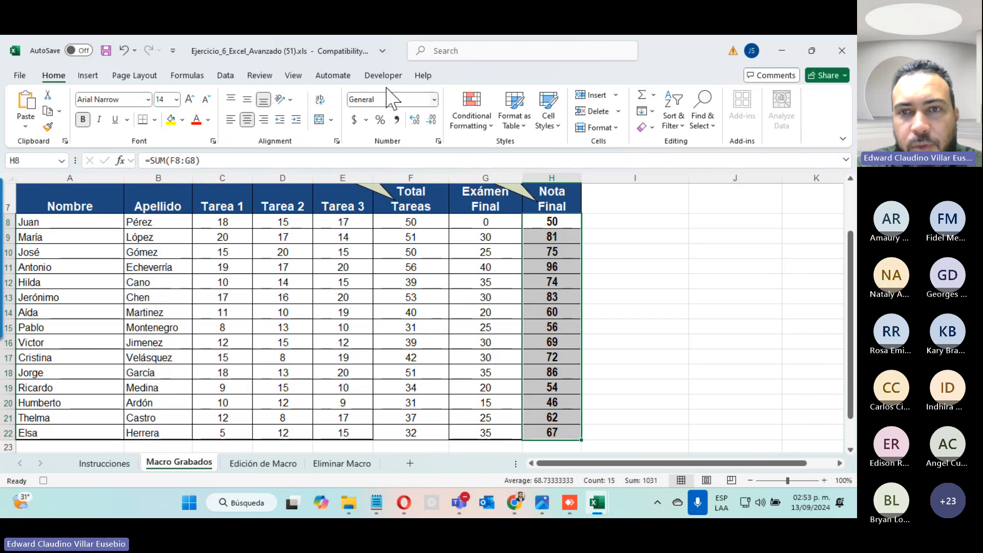
left_click(477, 127)
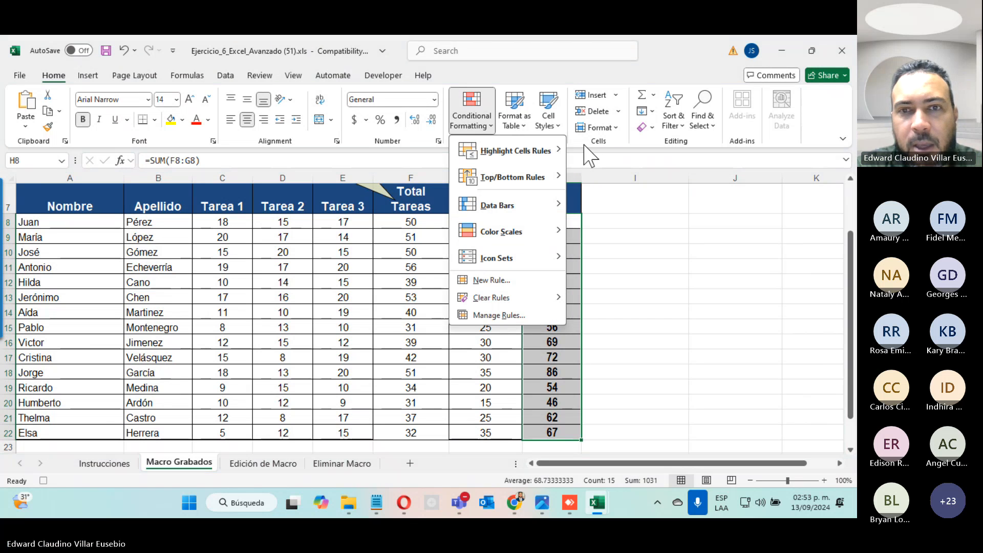
left_click(511, 284)
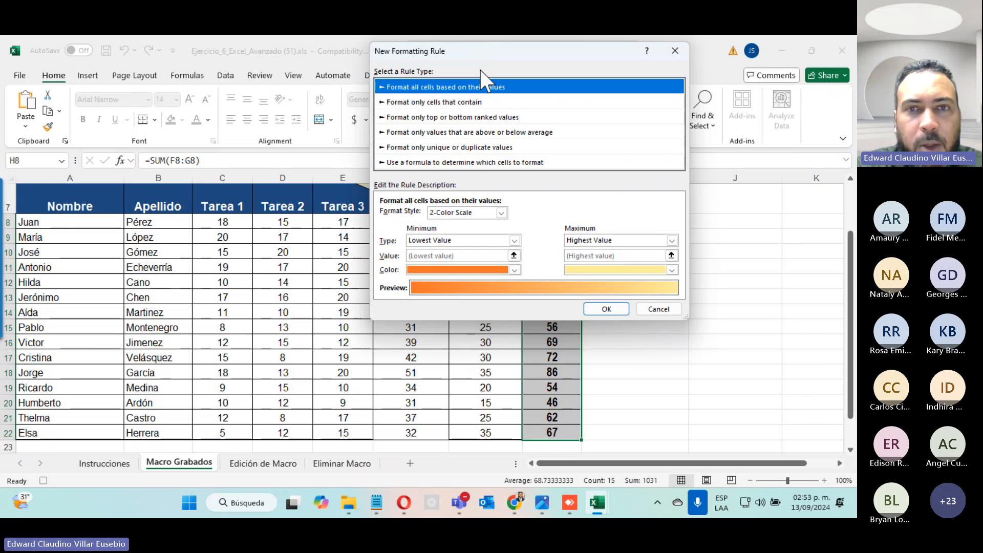
left_click(467, 102)
left_click_drag(494, 49, 198, 44)
left_click(251, 210)
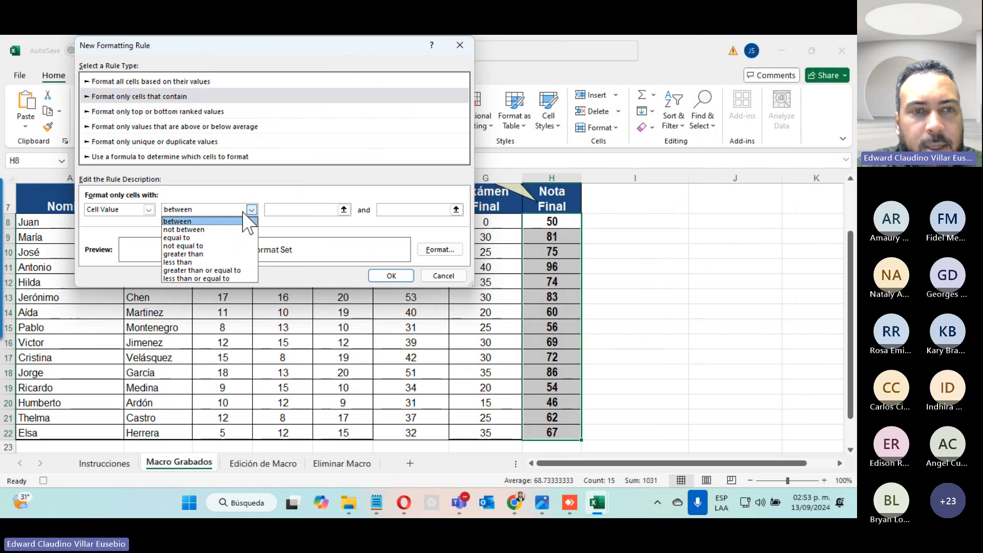
left_click(237, 272)
left_click(331, 210)
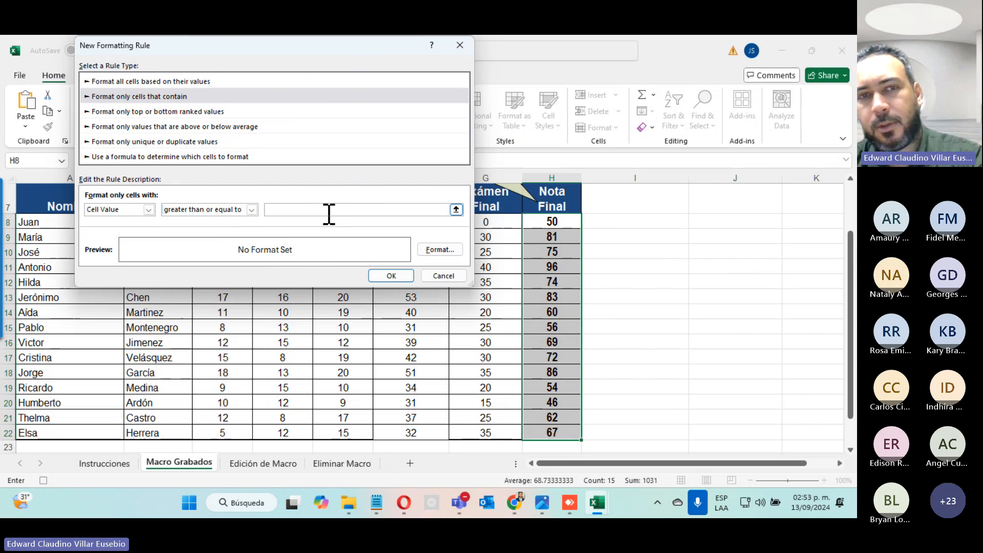
type("60")
- Give the passing-grade rule a green fill and apply it to the Nota Final column
left_click(439, 250)
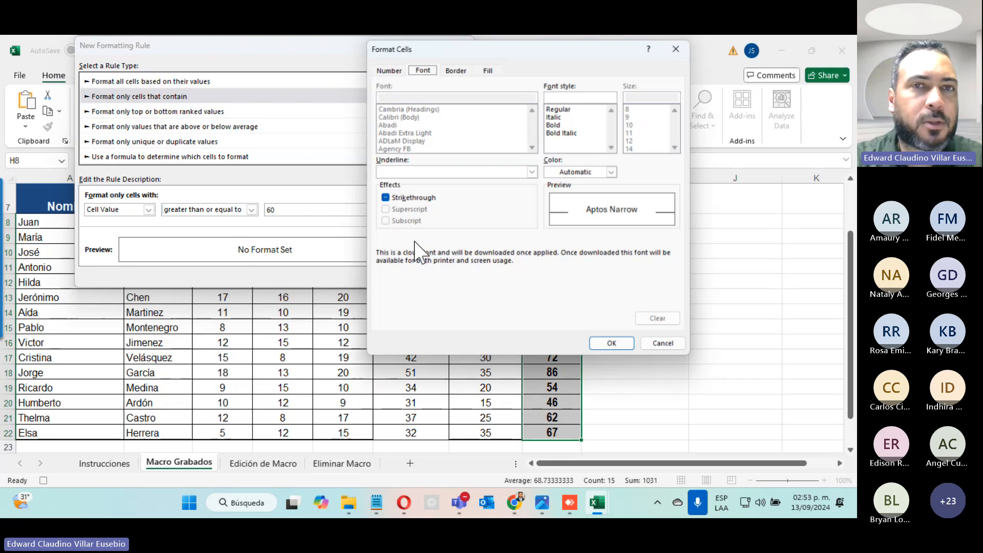
left_click(487, 67)
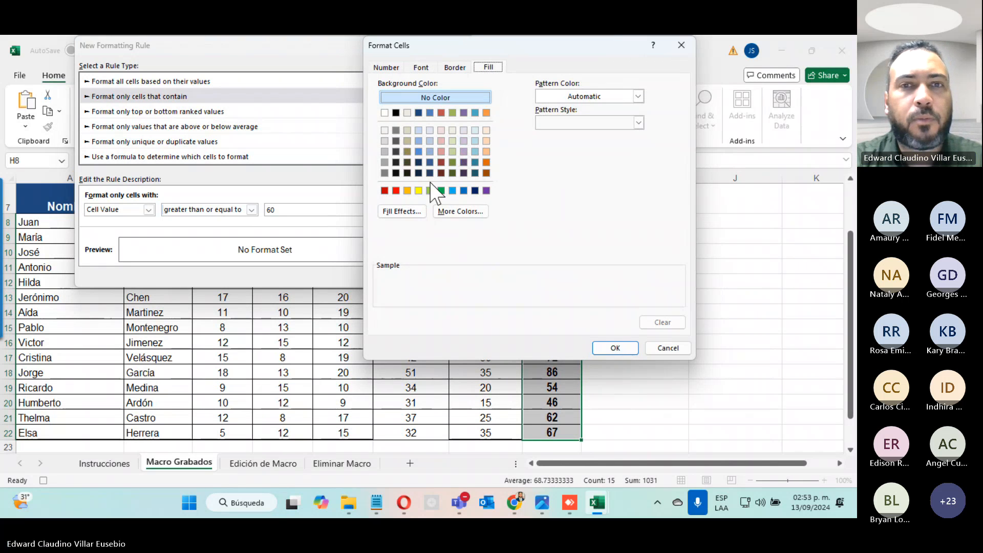
left_click(440, 190)
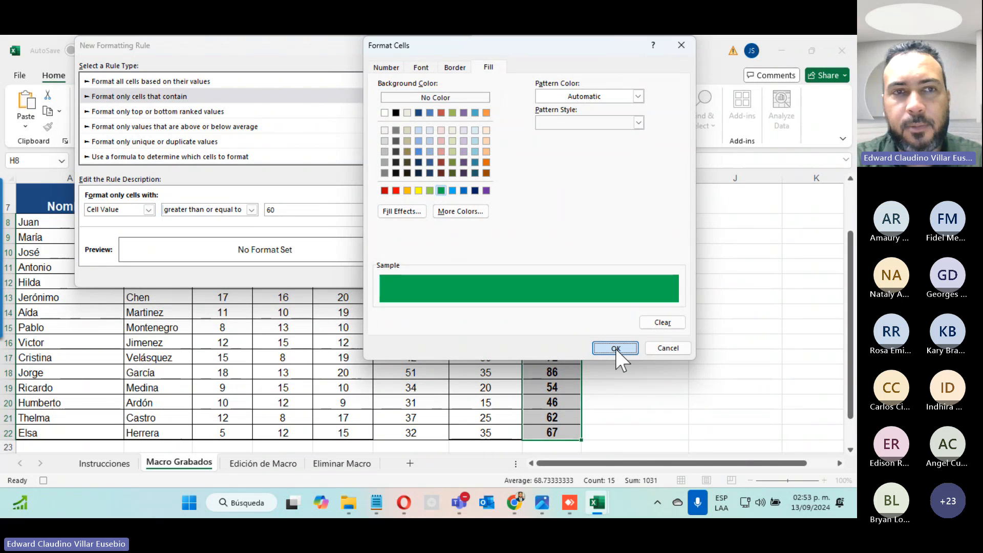
left_click(616, 348)
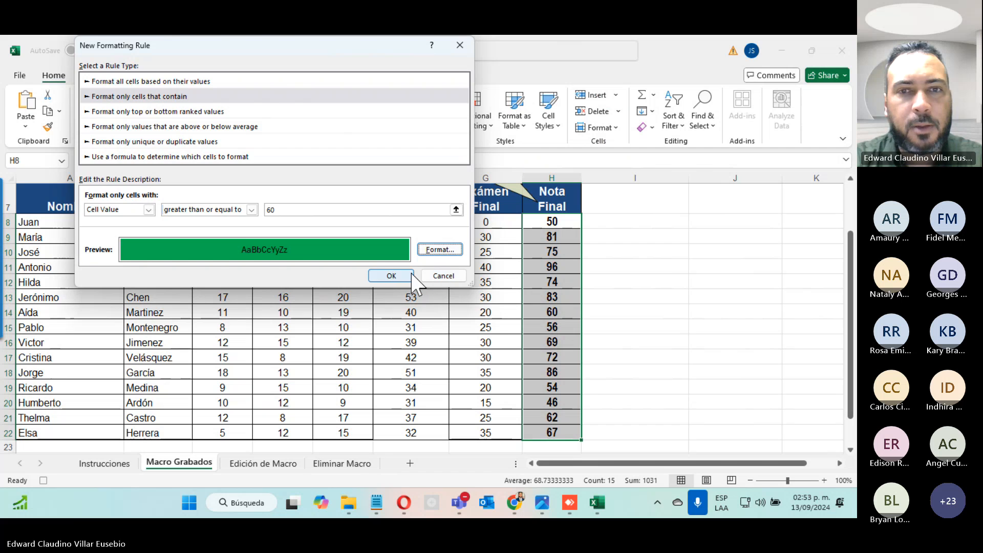
left_click(391, 275)
- Start a second rule for the Nota Final column that formats only cells with a value less than 60
left_click(474, 120)
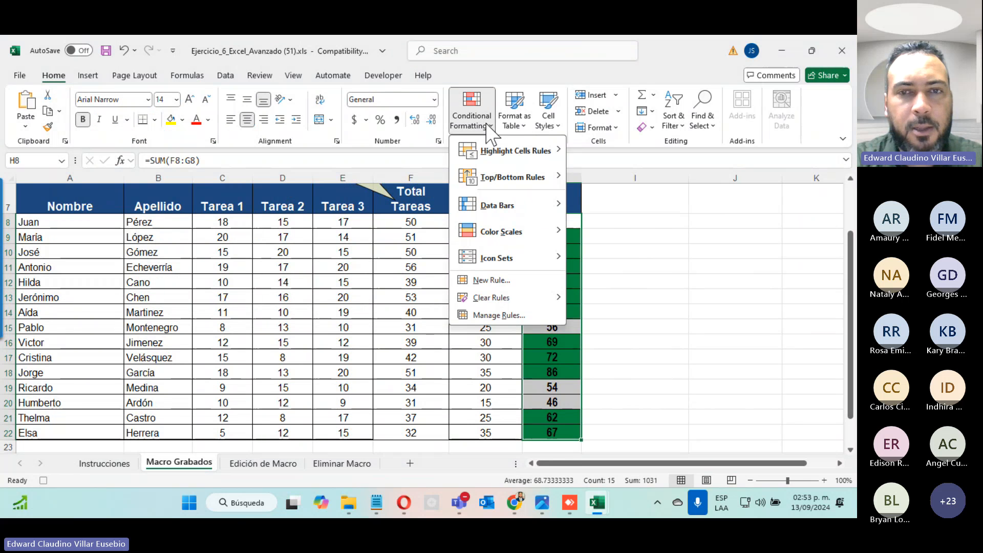
left_click(504, 280)
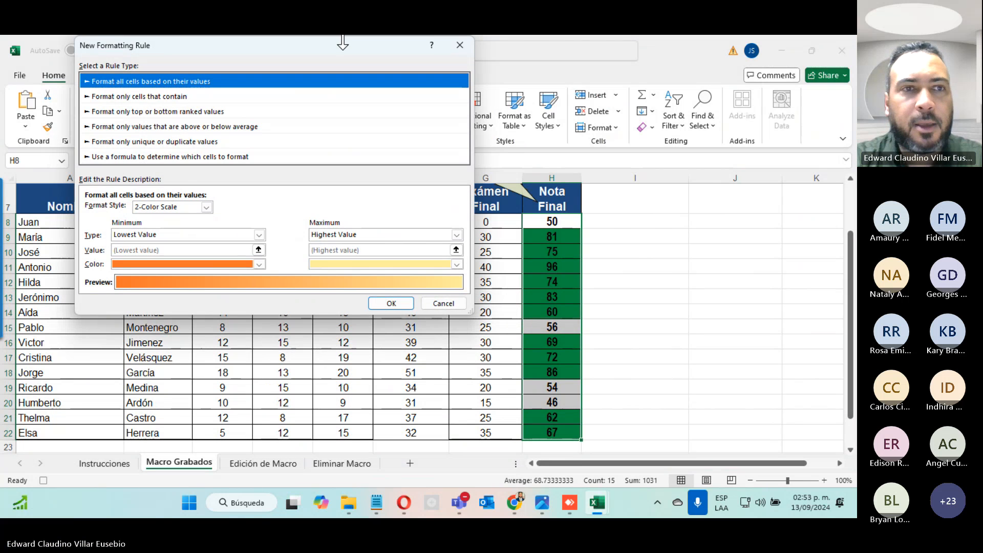
left_click(154, 96)
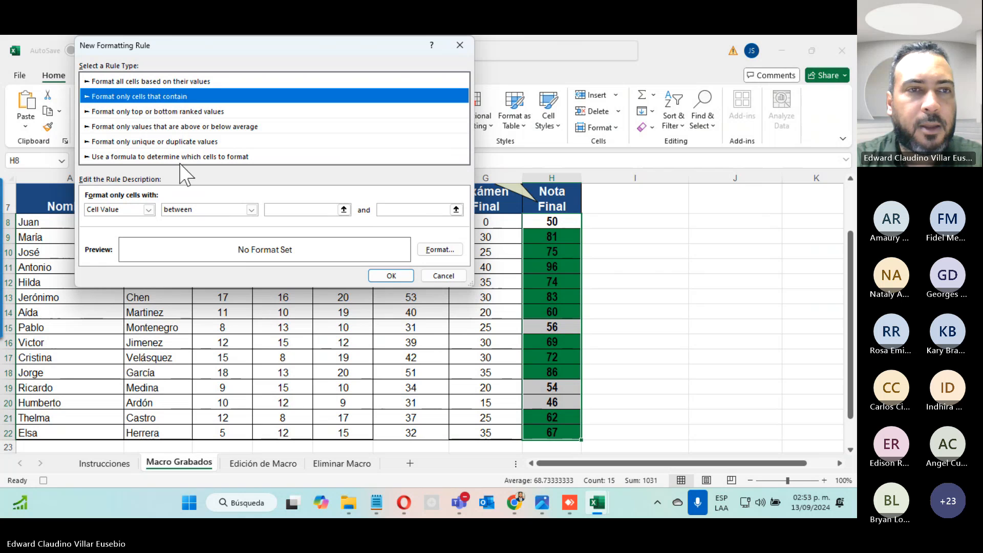
left_click(189, 210)
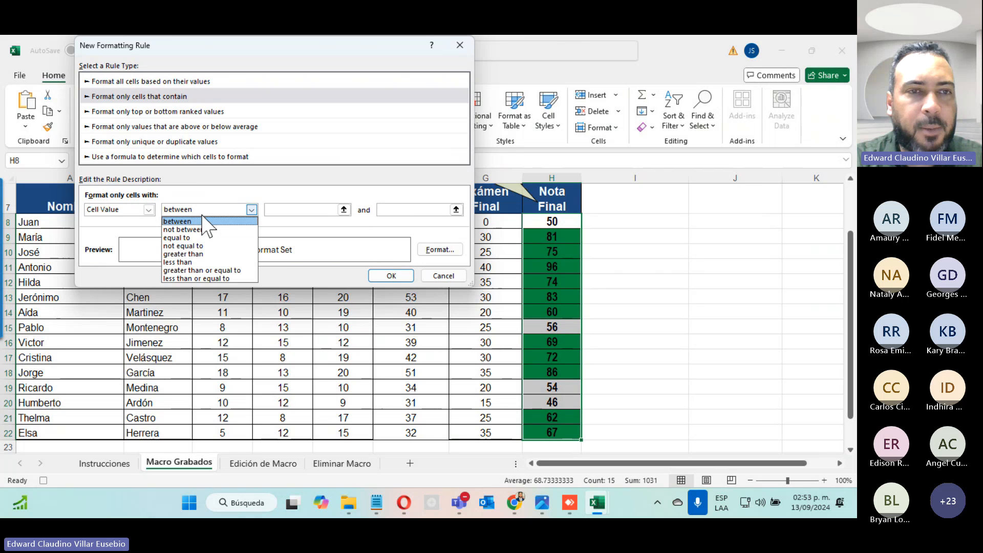
left_click(215, 262)
left_click(329, 211)
type("6")
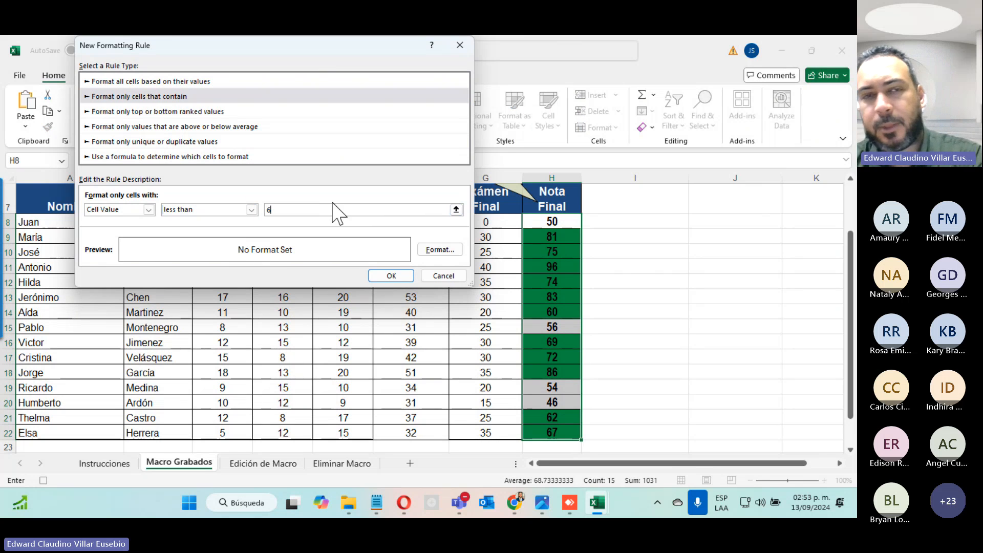
type("0")
- Give the failing-grade rule a red fill and apply it to the Nota Final column
left_click(439, 249)
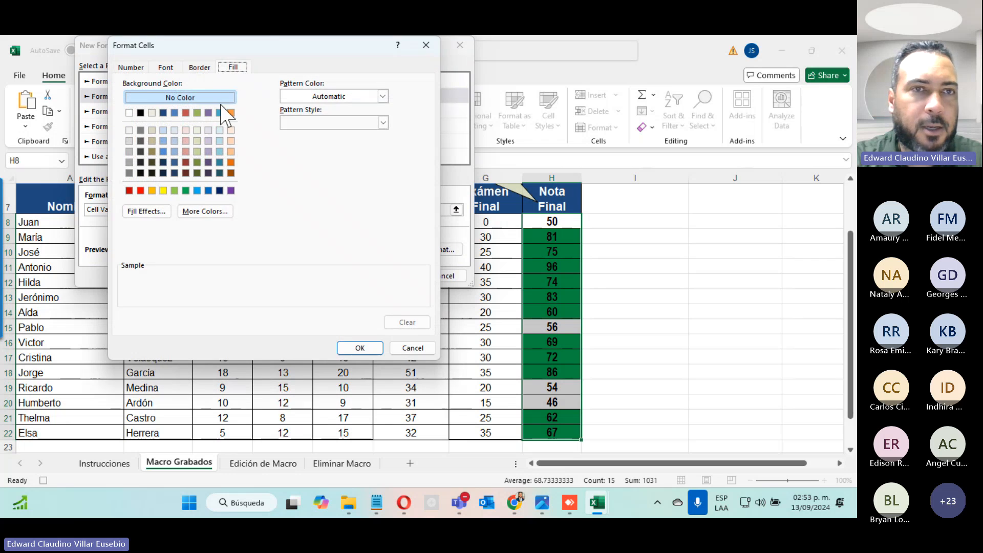
left_click(140, 190)
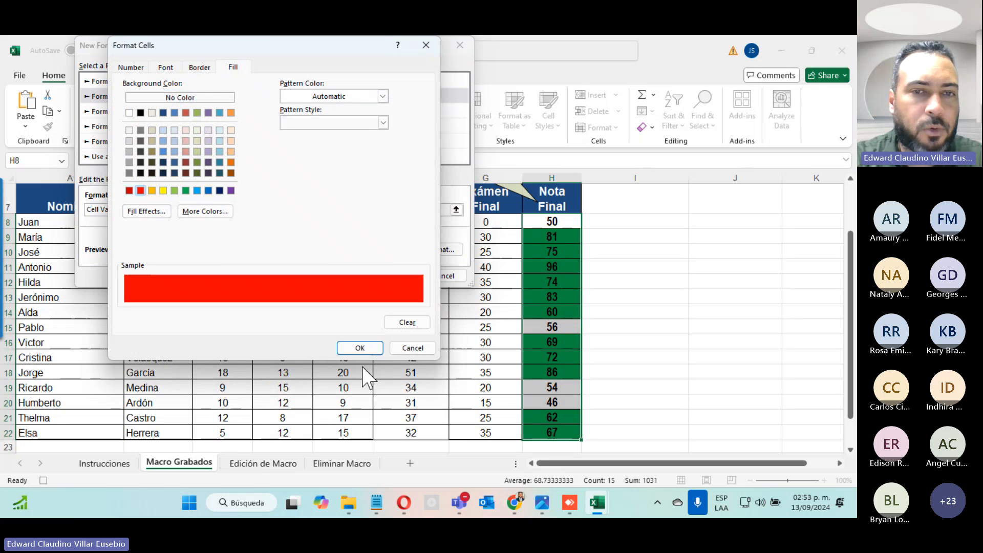
left_click(361, 349)
left_click(383, 275)
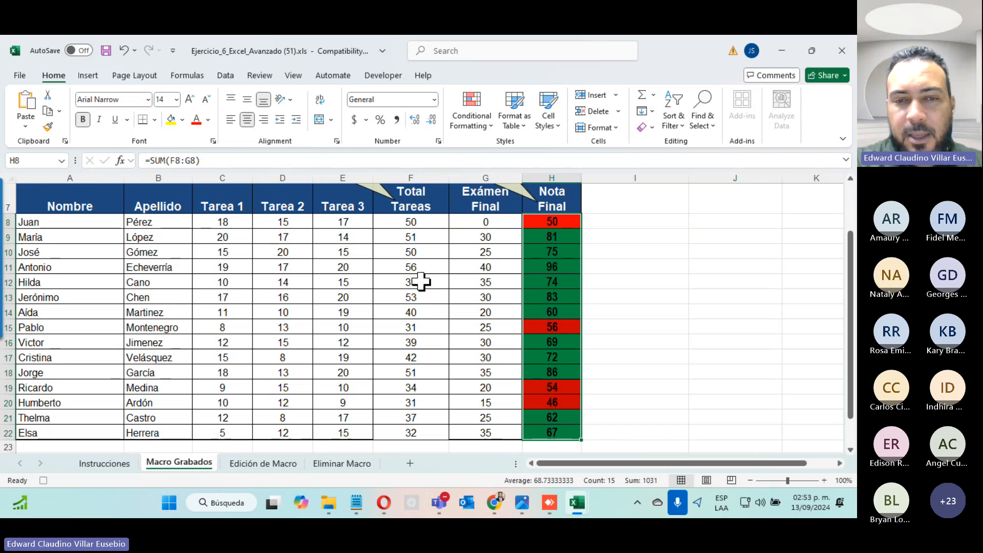
- Check the exercise tasks on the Instrucciones sheet, then return to the Nombre column on Macro Grabados
left_click(108, 463)
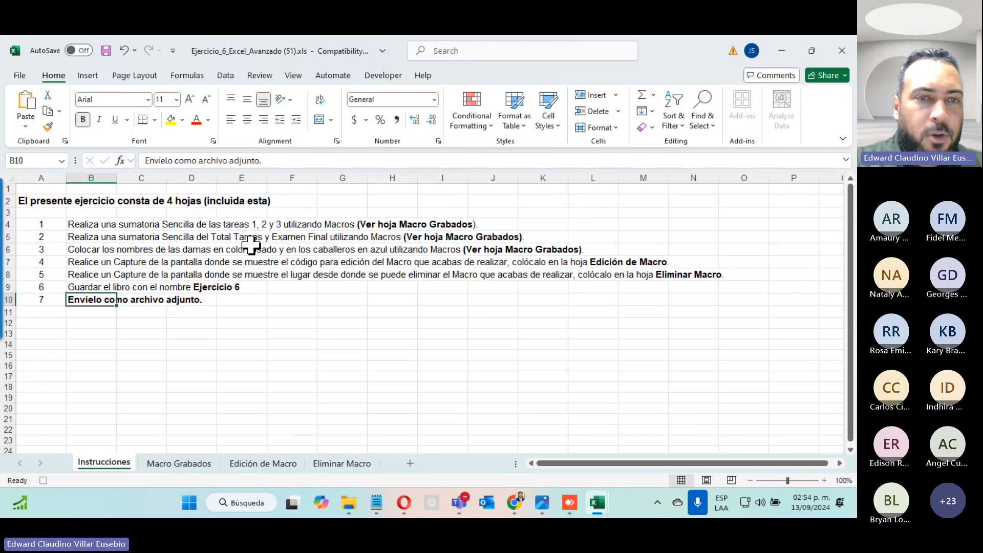
left_click(176, 466)
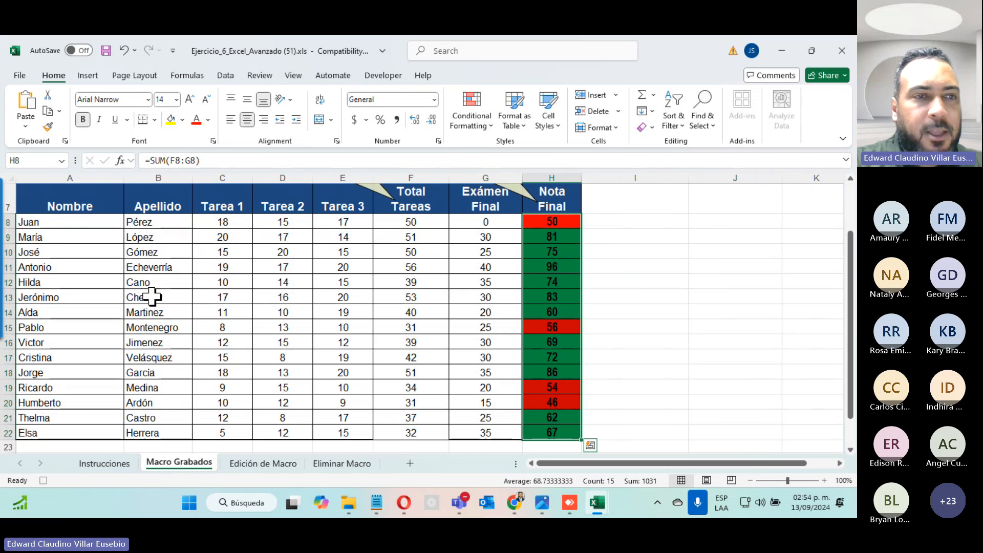
left_click_drag(72, 221, 72, 433)
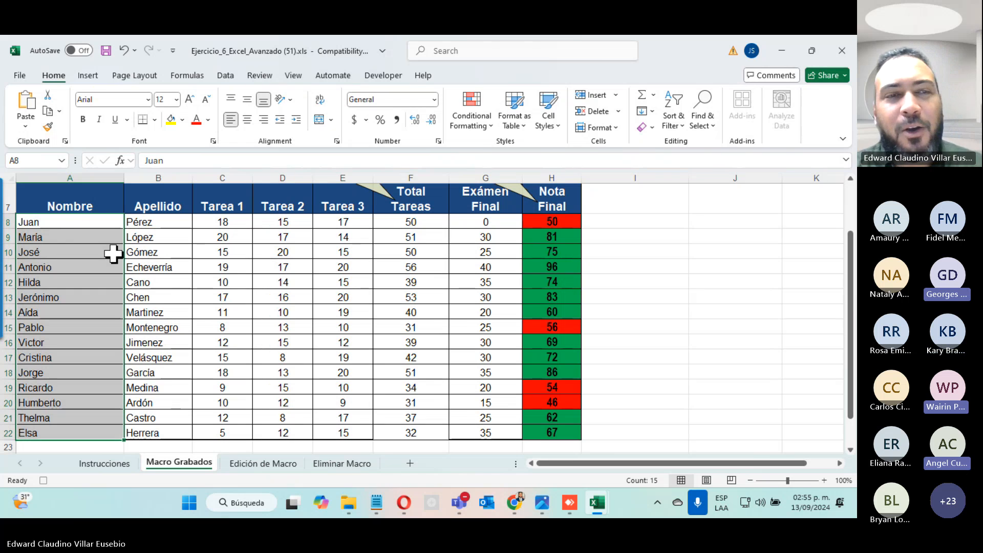
left_click(84, 221)
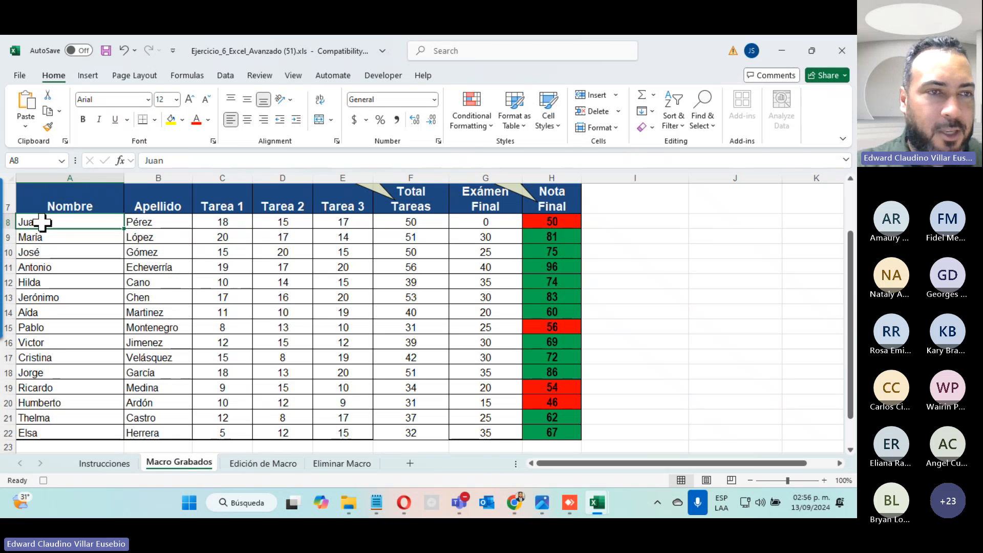
- Start a "Format only cells that contain" conditional formatting rule for the student names in A8 to A22
left_click_drag(55, 222, 78, 436)
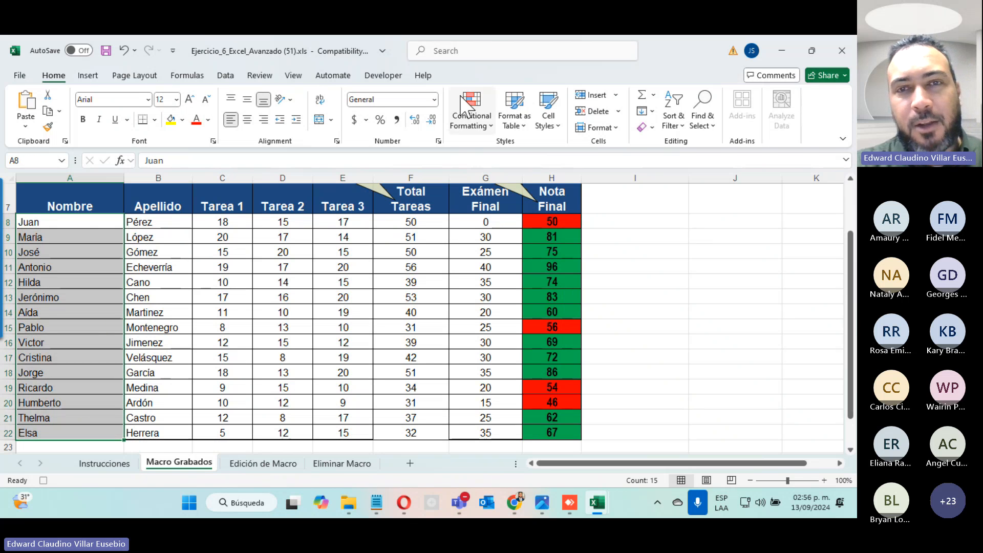
left_click(466, 109)
left_click(495, 277)
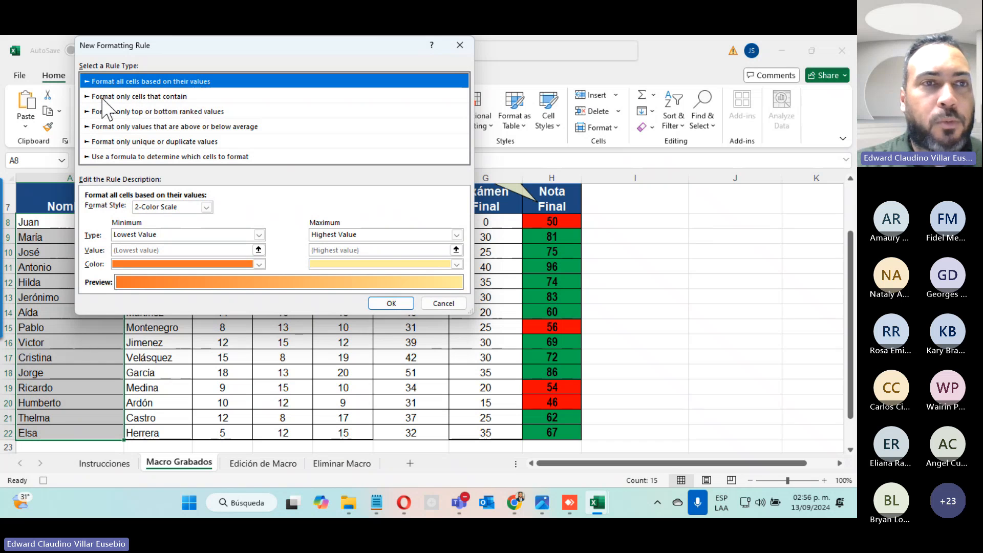
left_click(163, 97)
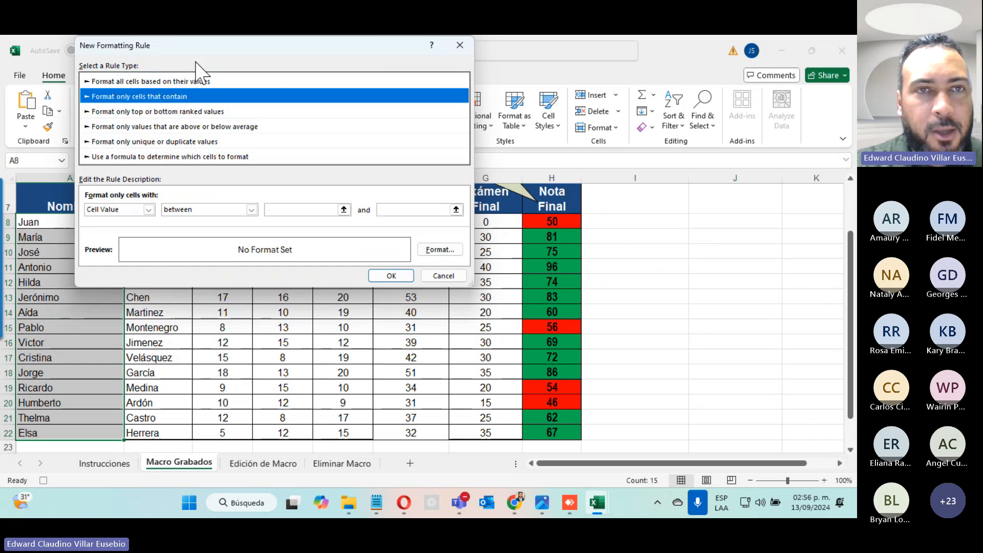
left_click_drag(202, 51, 570, 68)
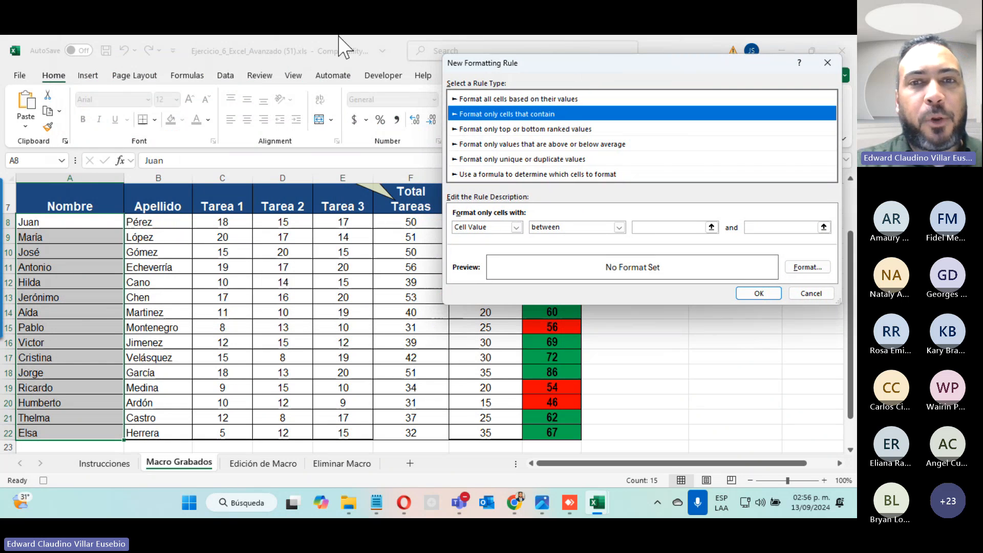
- Set the name rule's condition to specific text containing "o"
left_click(550, 229)
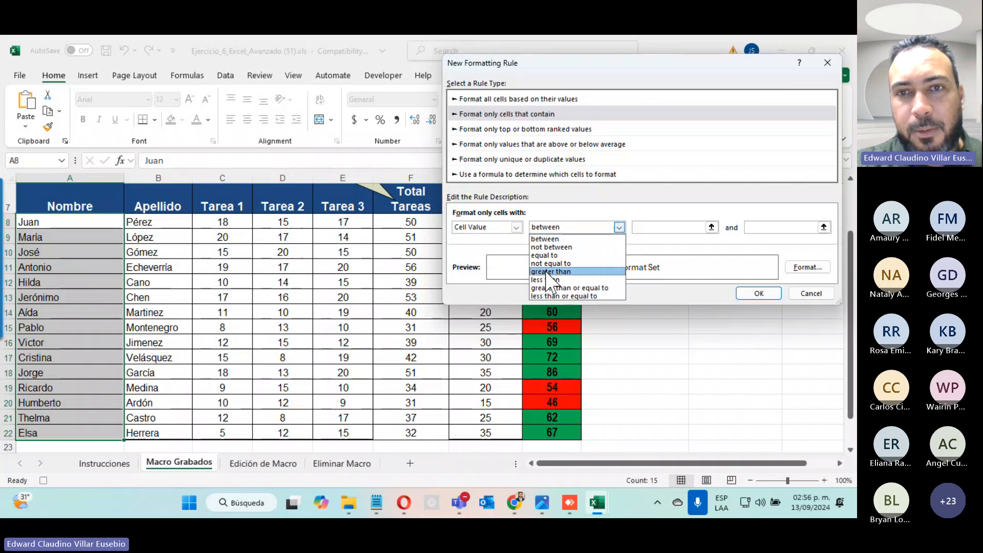
left_click(516, 228)
left_click(516, 227)
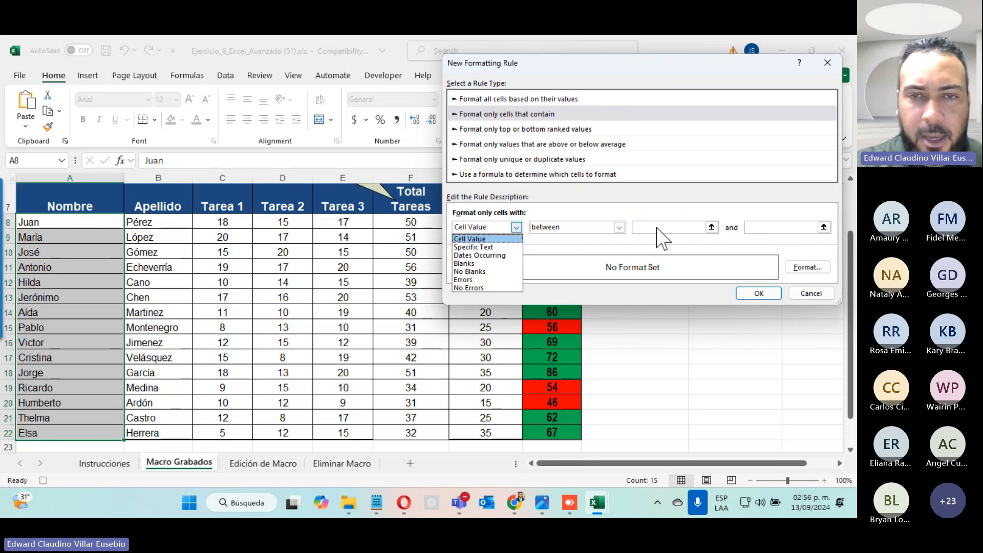
left_click(465, 246)
left_click(592, 227)
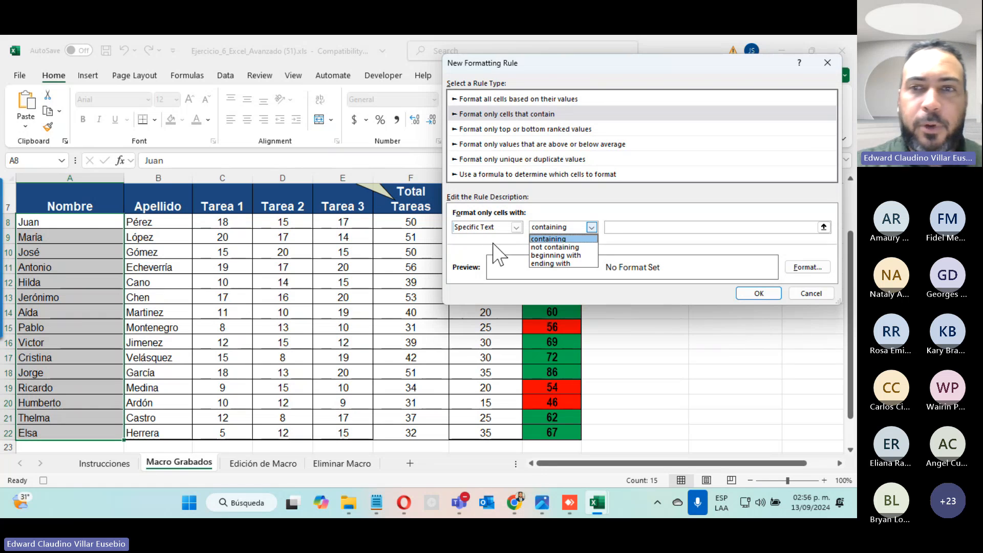
left_click(622, 228)
left_click(622, 228)
type("o")
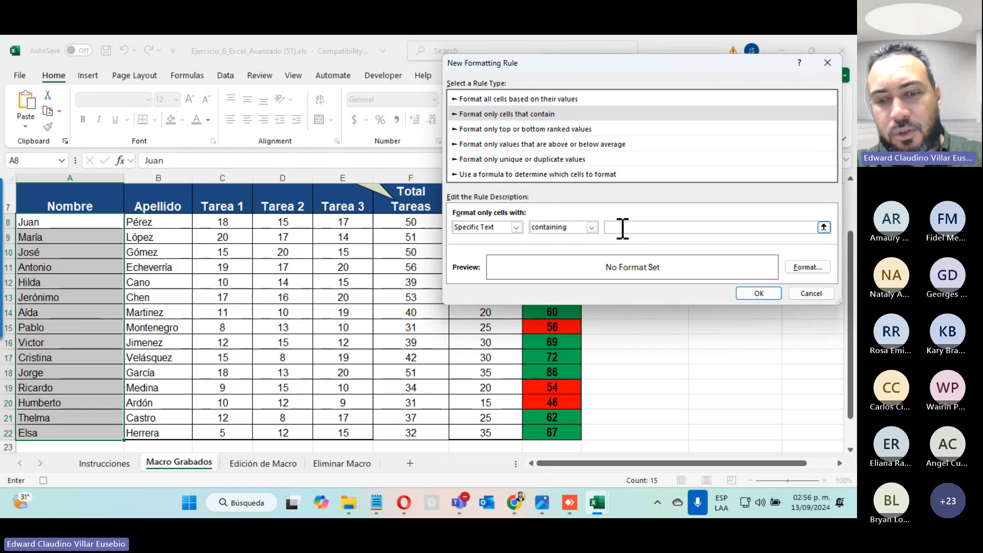
- Give the rule for names containing "o" a blue fill and apply it to the Nombre column
left_click(808, 267)
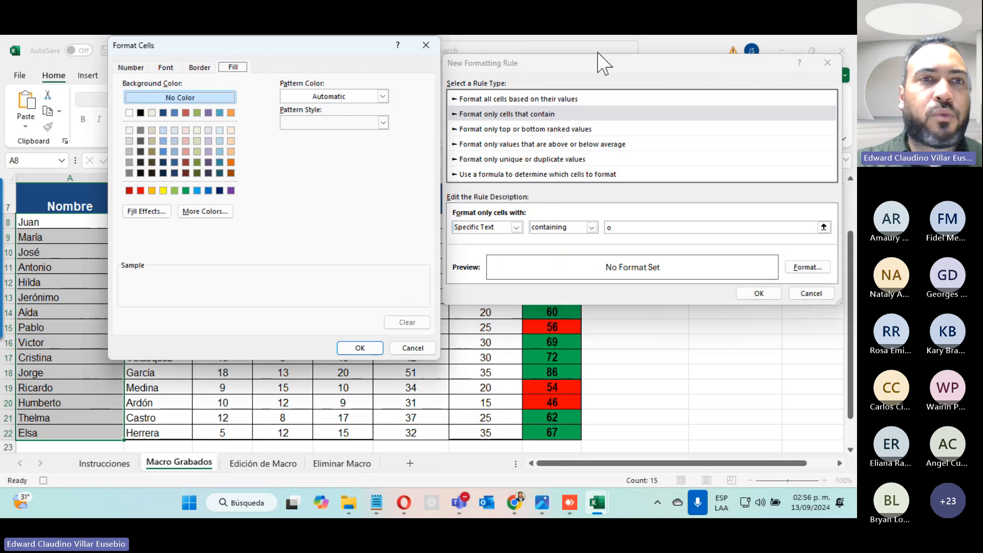
left_click(165, 113)
left_click(175, 112)
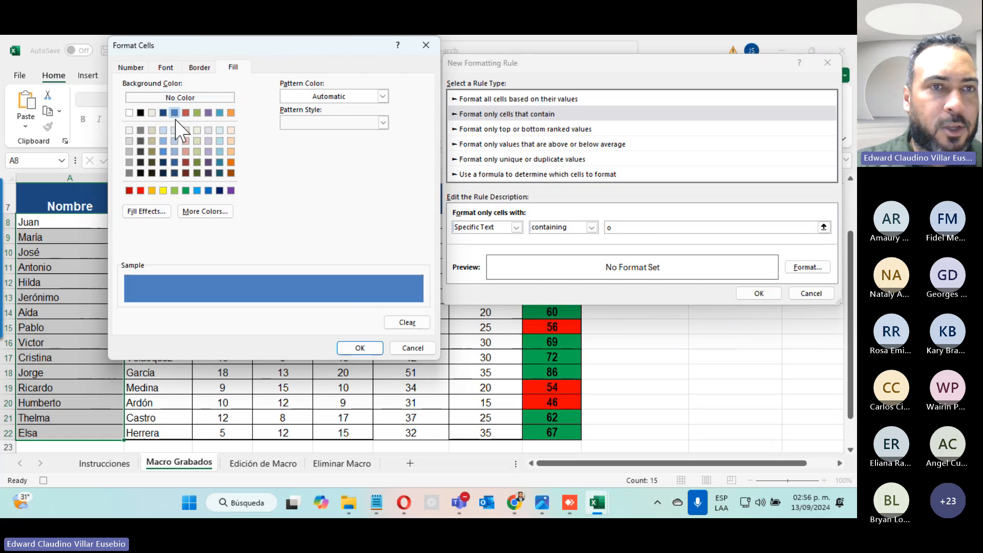
left_click(361, 349)
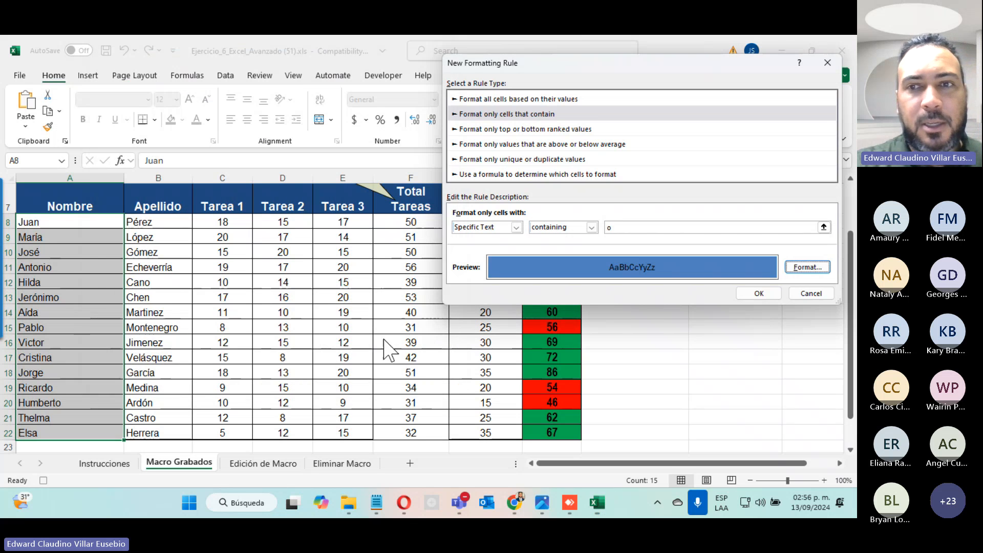
left_click(755, 294)
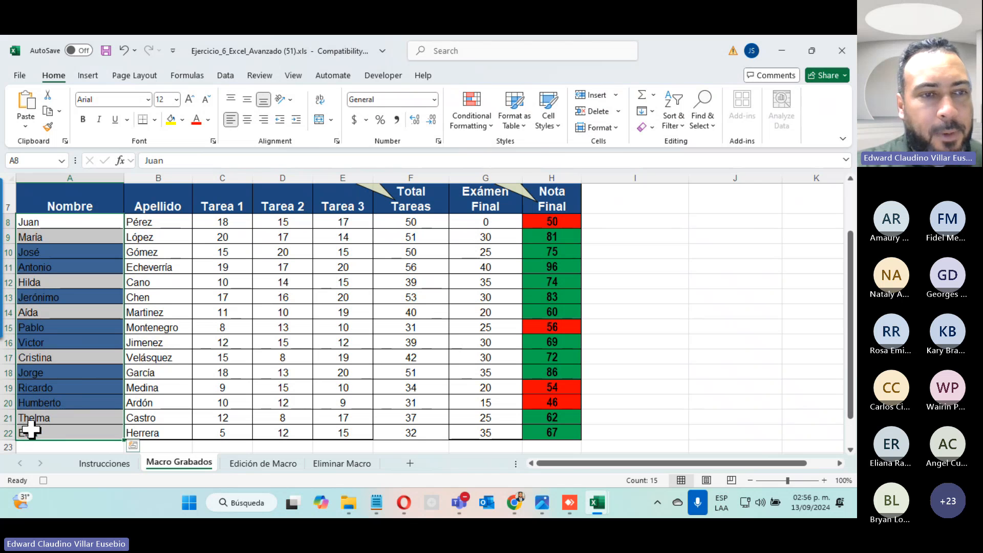
- Start a second rule for the Nombre column that formats only cells with specific text ending with "a"
left_click(473, 117)
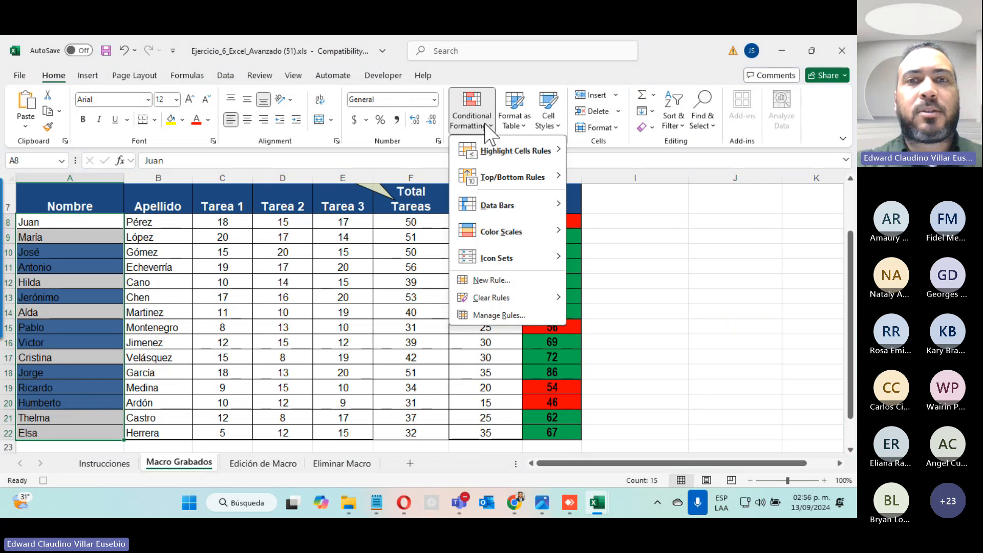
left_click(489, 281)
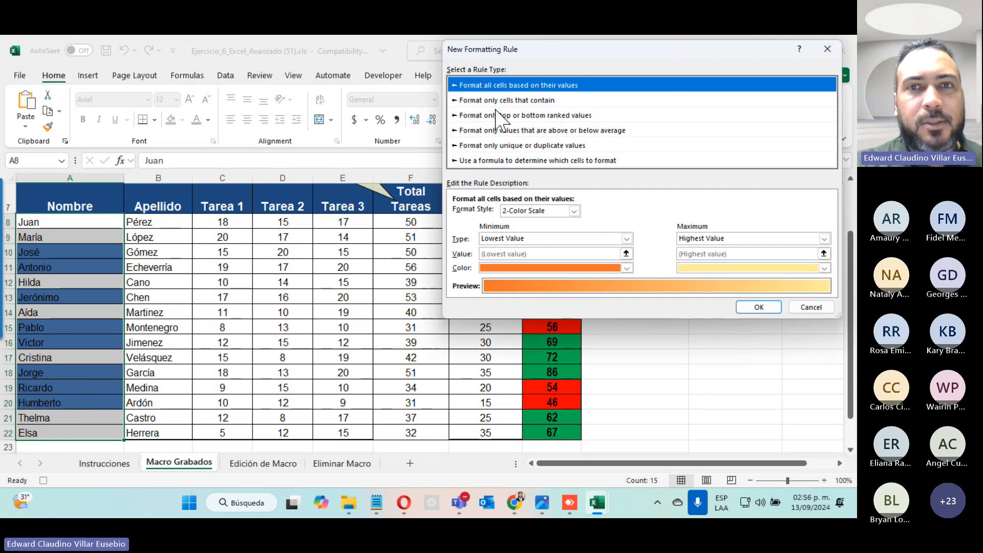
left_click(502, 101)
left_click(514, 213)
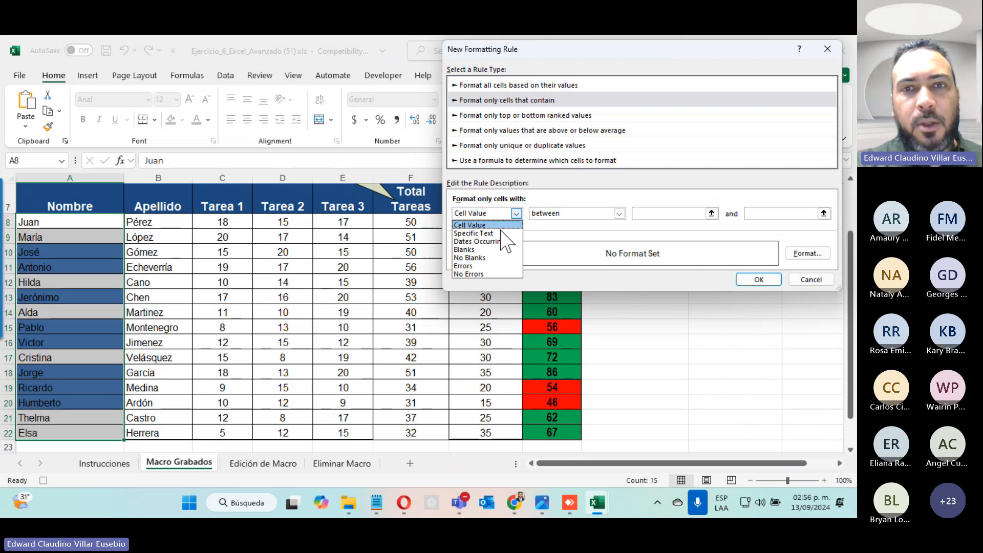
left_click(500, 234)
left_click(592, 214)
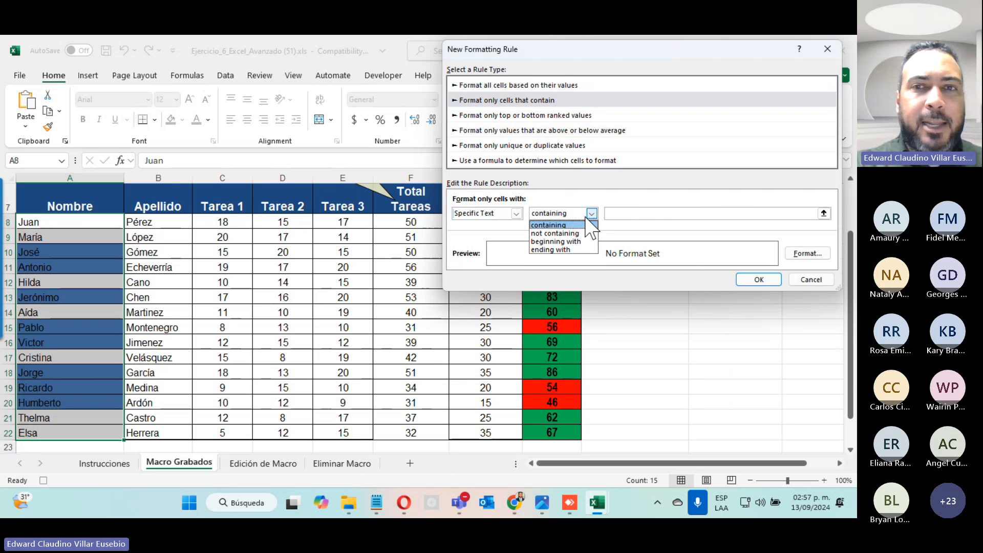
left_click(569, 250)
left_click(665, 214)
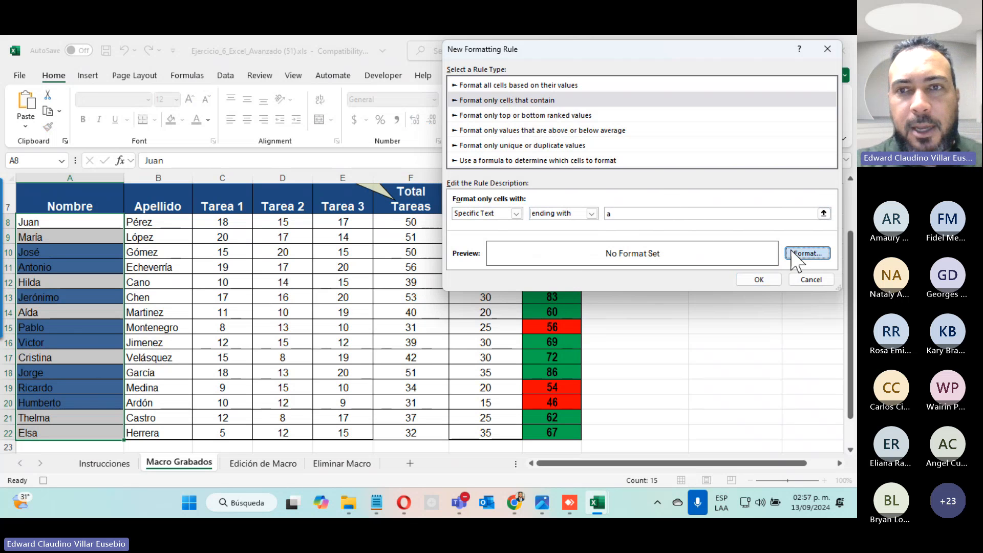
- Give the rule for names ending with "a" a muted red fill and apply it to the Nombre column
left_click(806, 253)
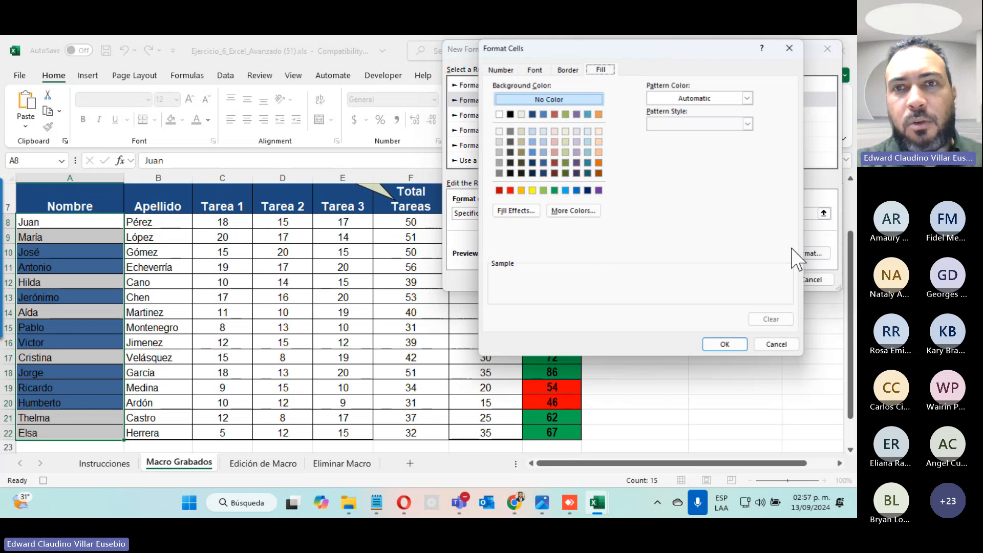
left_click(553, 112)
left_click_drag(598, 47, 497, 47)
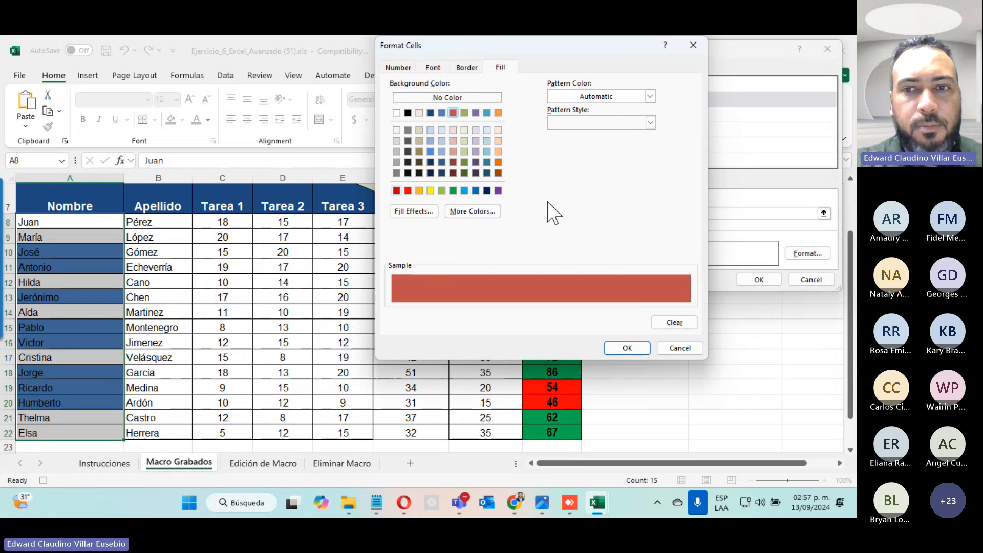
left_click(622, 348)
left_click(758, 279)
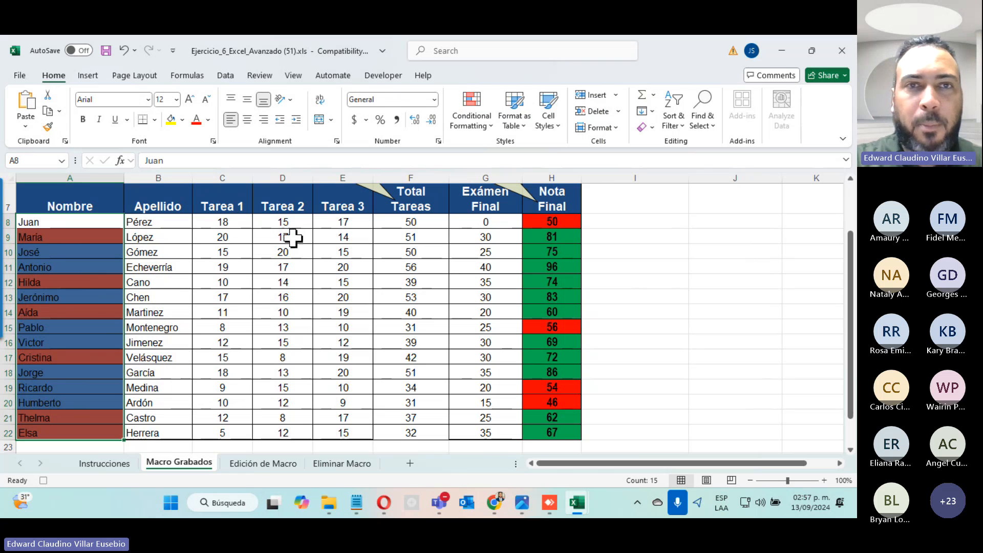
- Stop recording the macro and open the code of Calculo_de_calificaciones in the Visual Basic editor
left_click(384, 75)
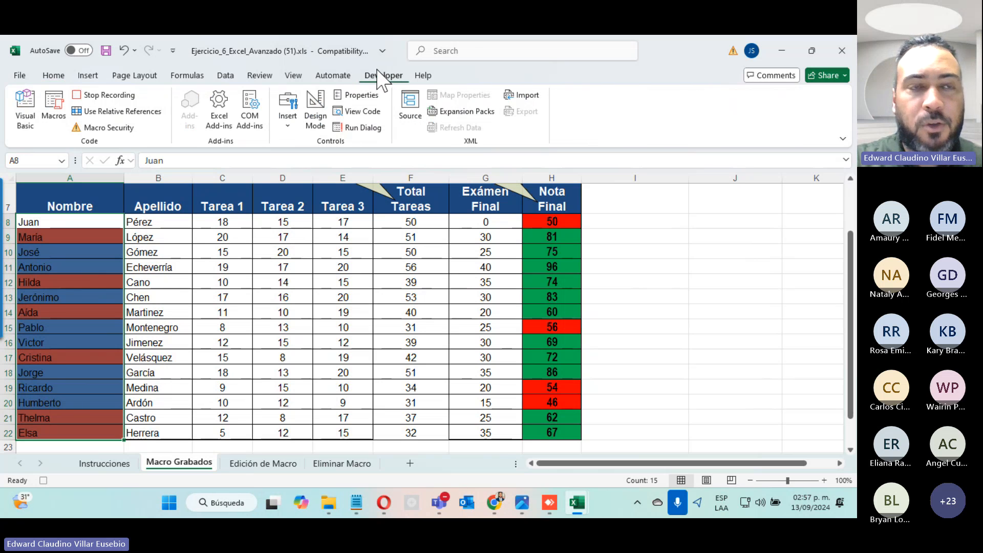
left_click(118, 95)
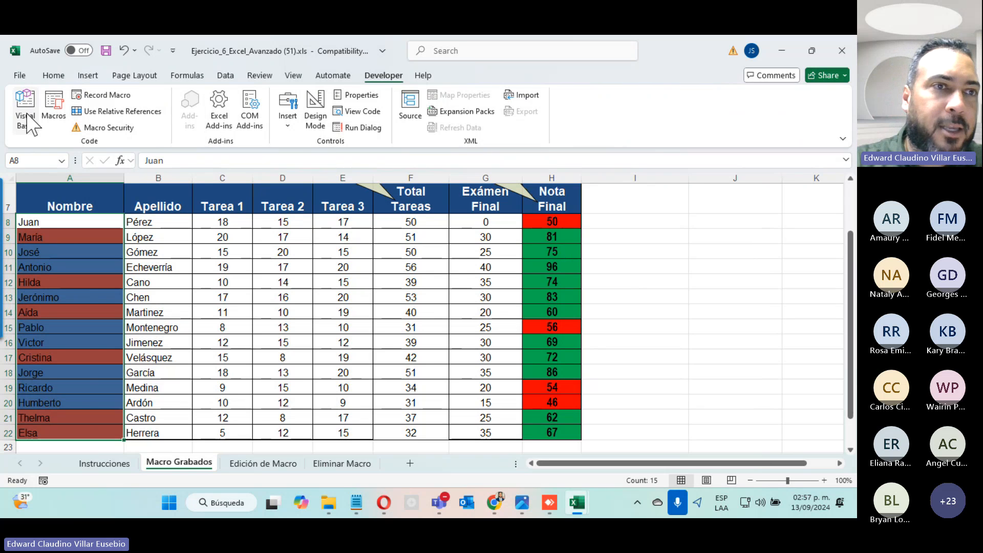
left_click(54, 109)
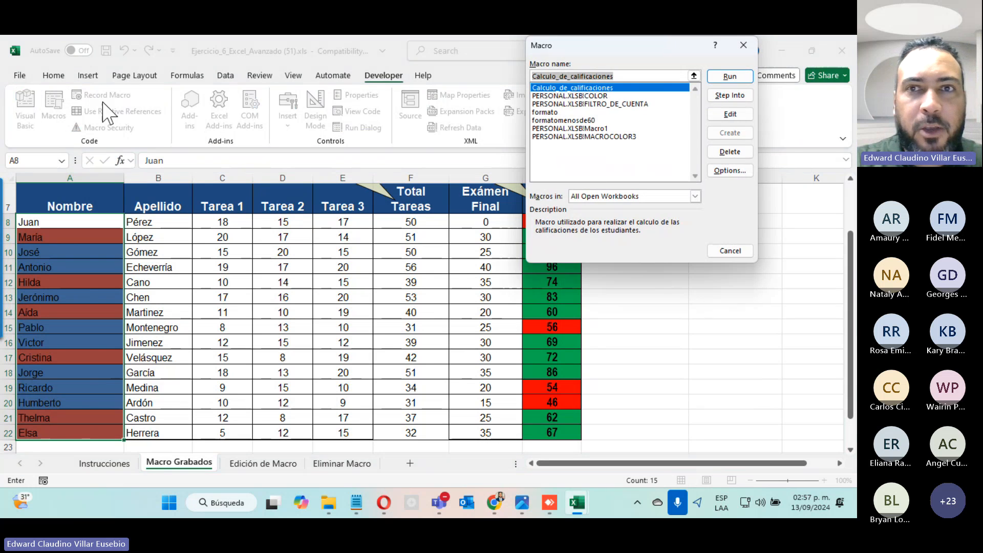
left_click_drag(594, 52, 474, 96)
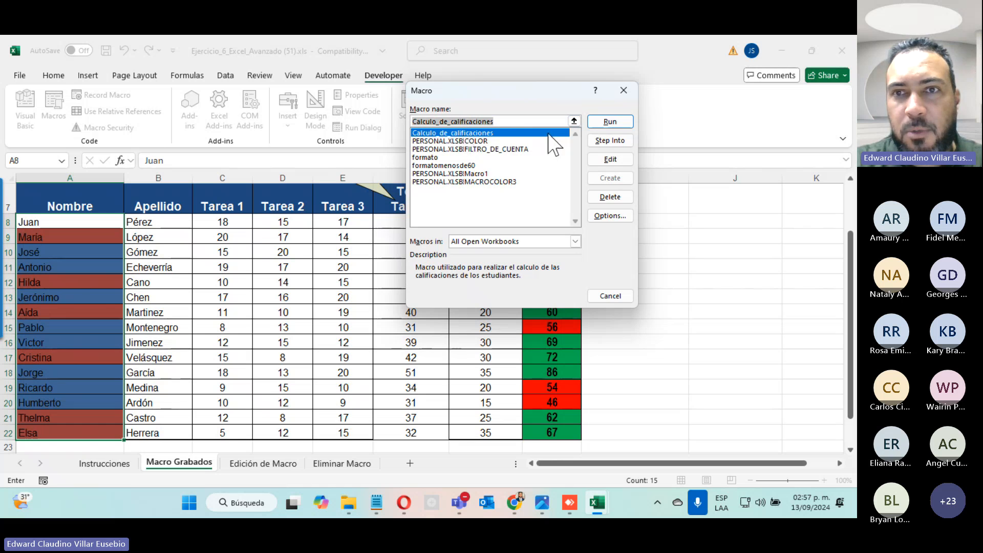
left_click(609, 161)
key("alt+F11")
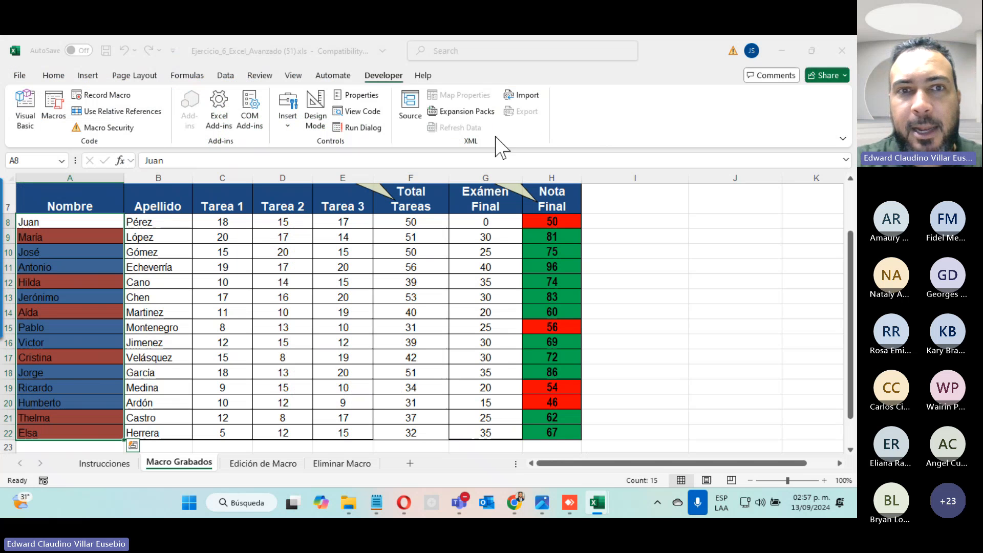
mouse_move(599, 512)
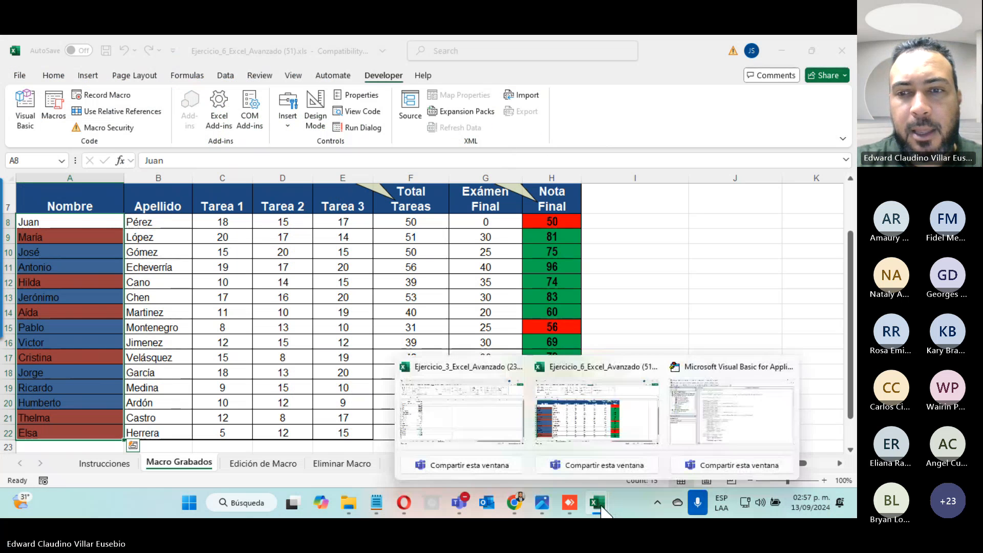
left_click(728, 380)
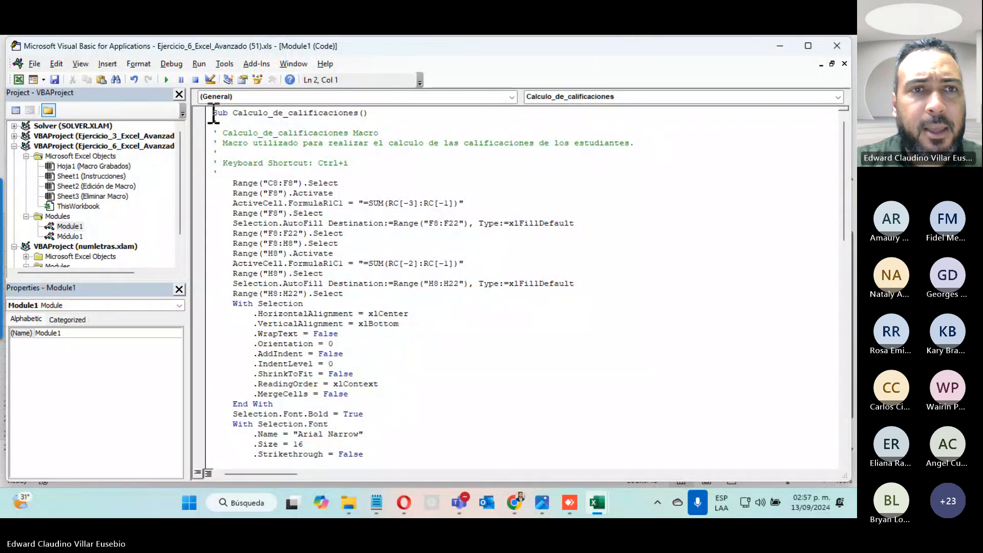
- Examine the recorded Calculo_de_calificaciones code, including its description comment, range selections, font settings and conditional formatting lines
left_click_drag(213, 112, 398, 313)
left_click(394, 193)
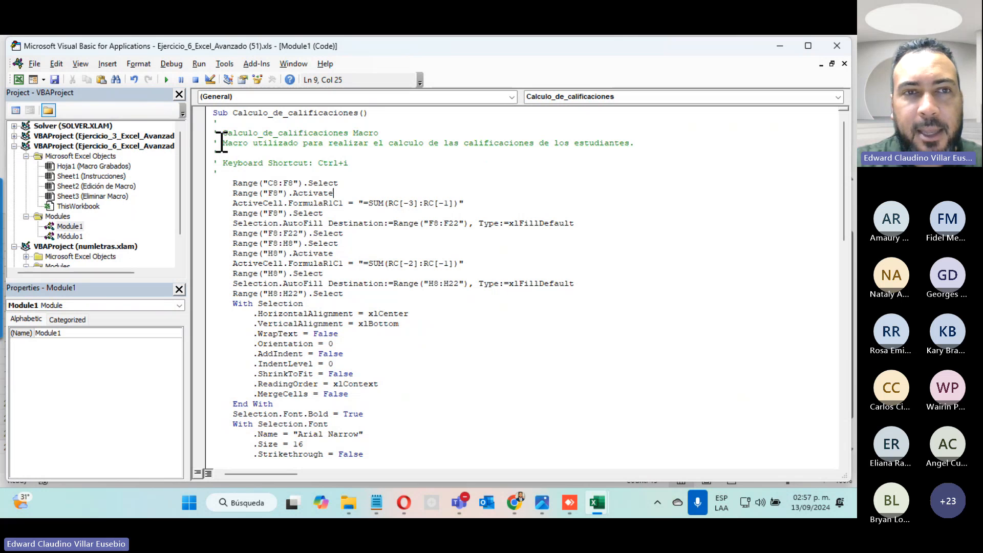
left_click_drag(218, 142, 655, 151)
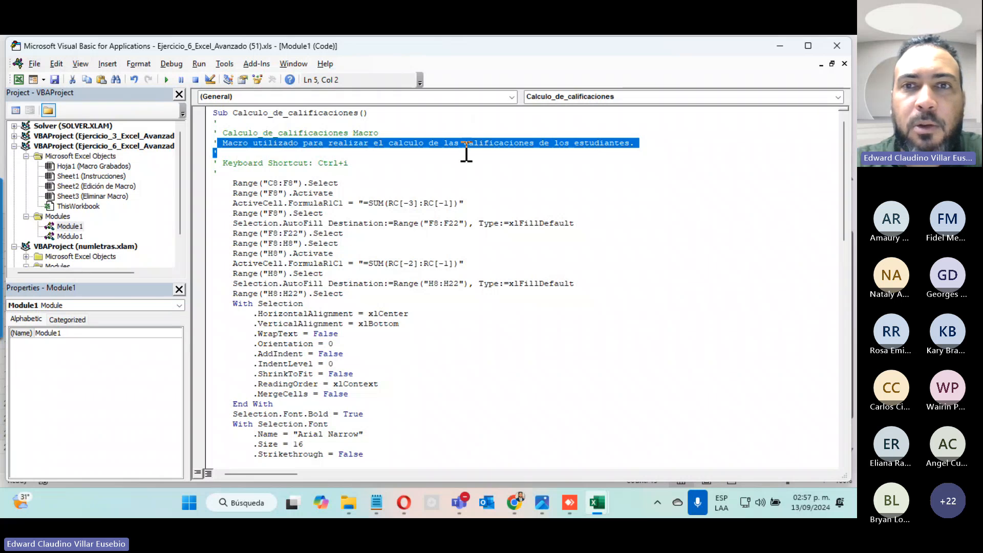
left_click(696, 150)
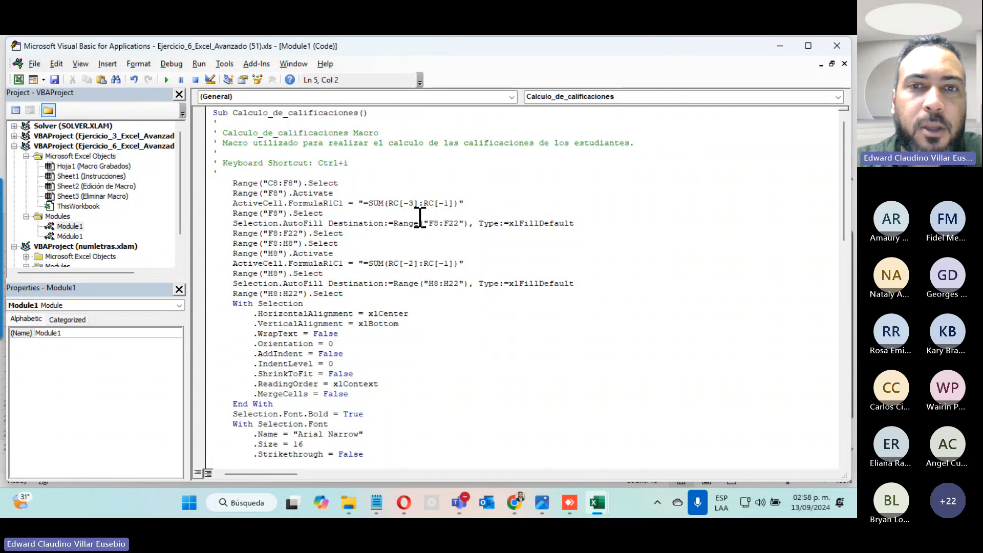
scroll(419, 217, "down", 18)
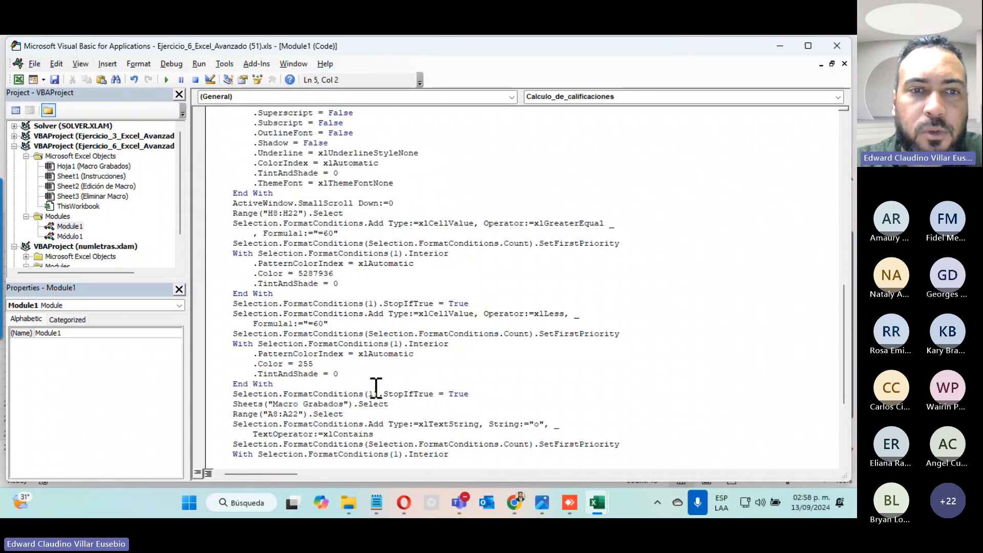
scroll(376, 387, "down", 5)
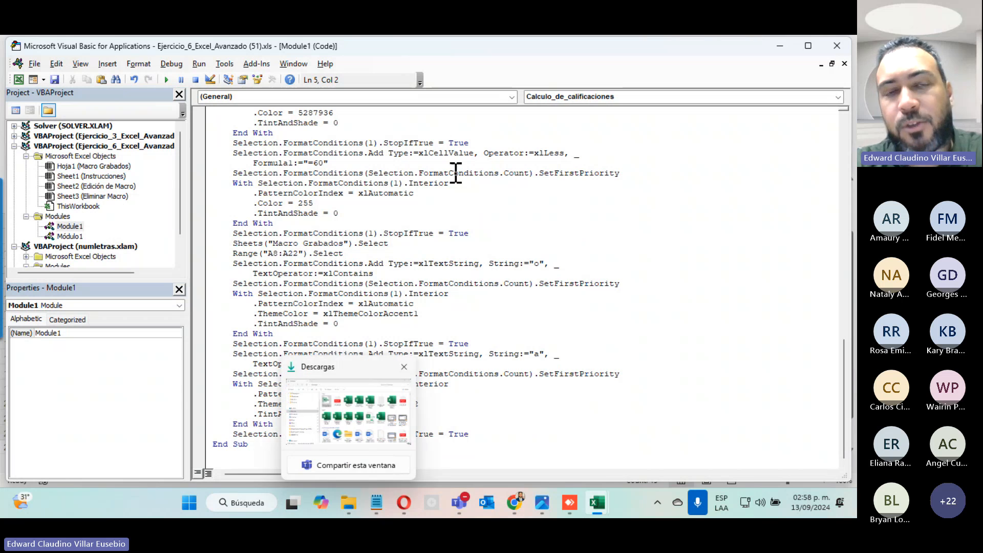
scroll(461, 149, "up", 15)
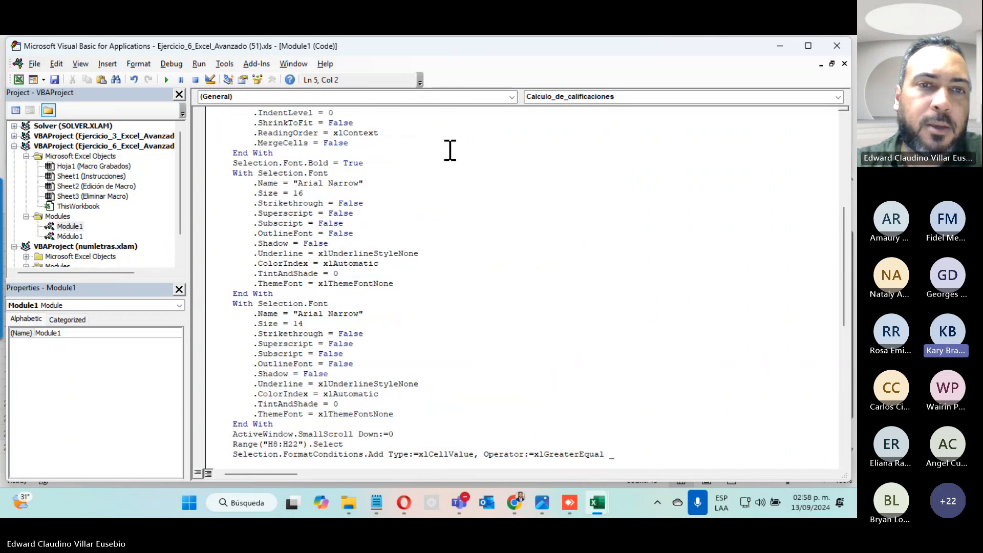
scroll(431, 159, "up", 2)
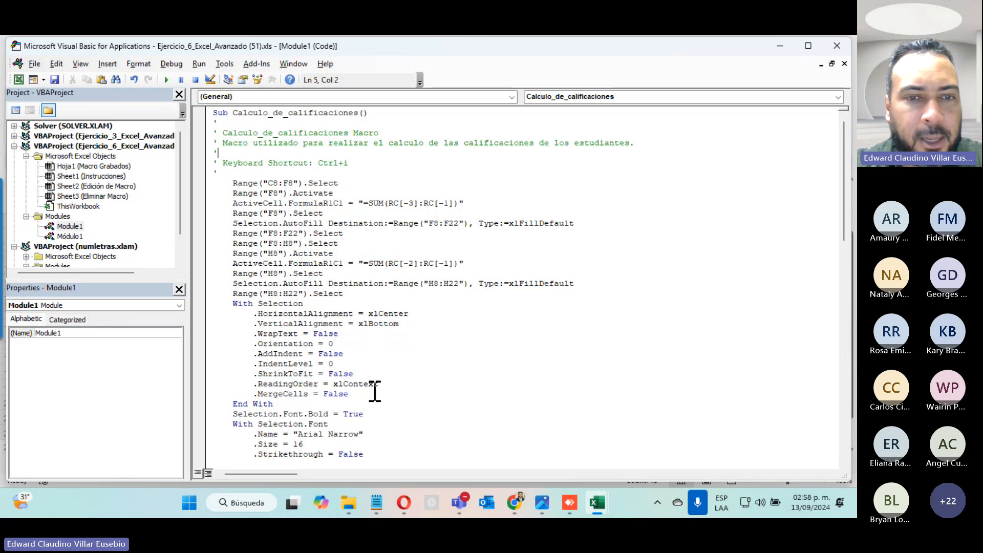
mouse_move(302, 441)
left_mouse_down()
mouse_move(332, 434)
mouse_move(300, 444)
left_mouse_up()
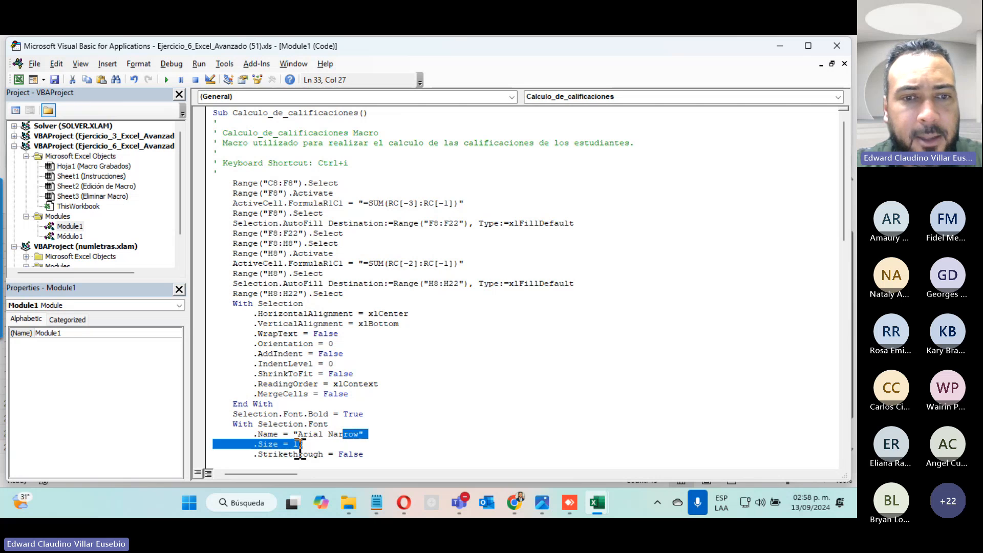
scroll(327, 412, "down", 1)
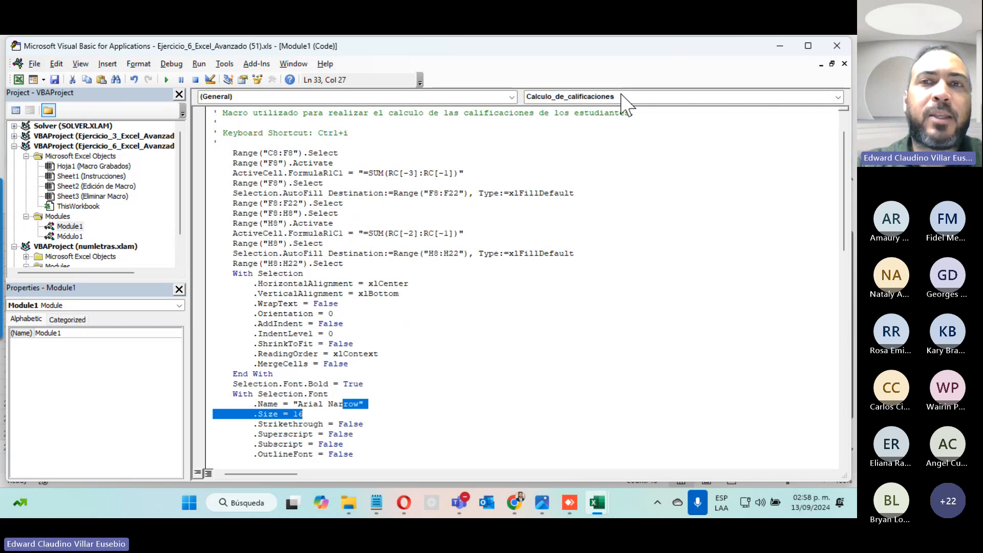
left_click_drag(342, 152, 334, 163)
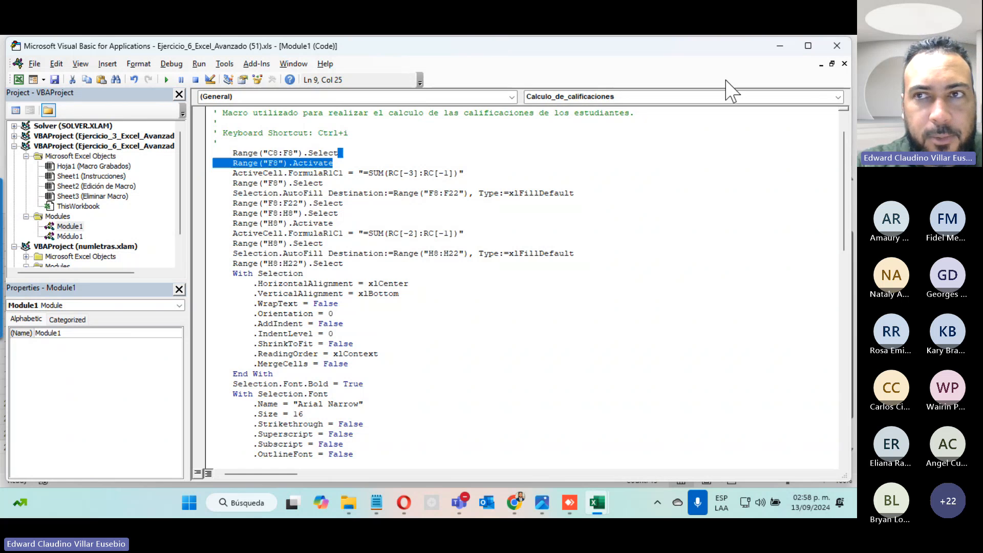
- Return from the code editor to the workbook and show the Edición de Macro sheet
left_click(778, 46)
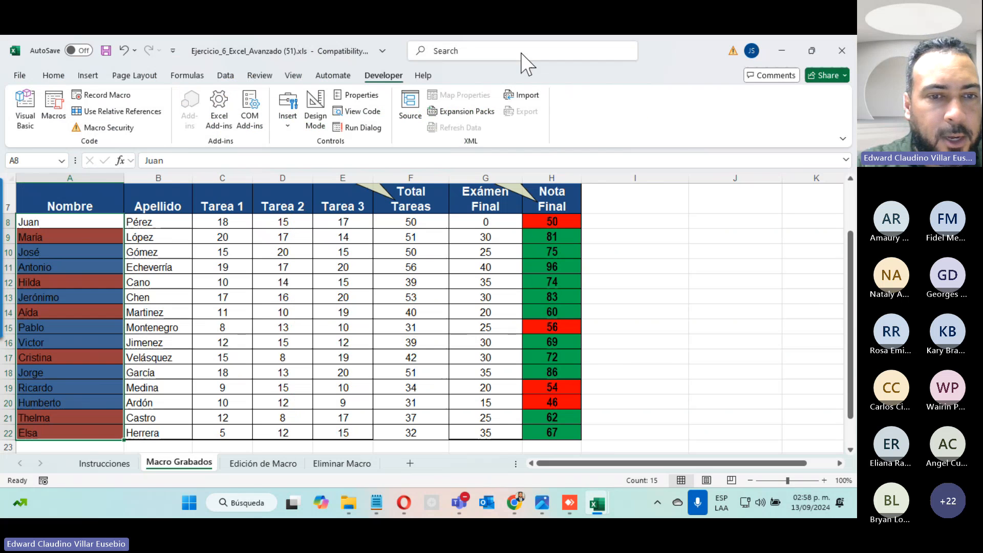
left_click(251, 465)
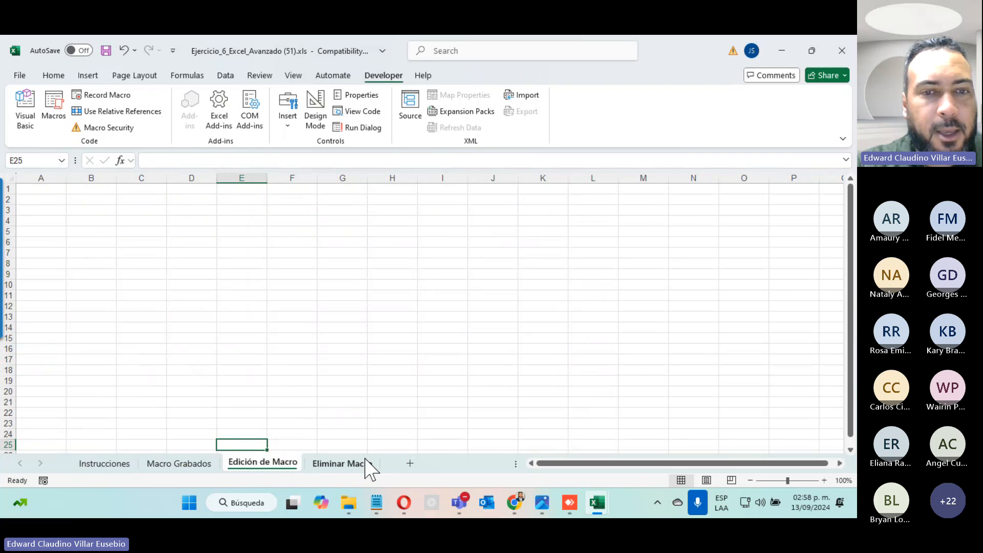
- Check the list of macros available in the open workbooks and return to the Macro Grabados sheet
left_click(51, 106)
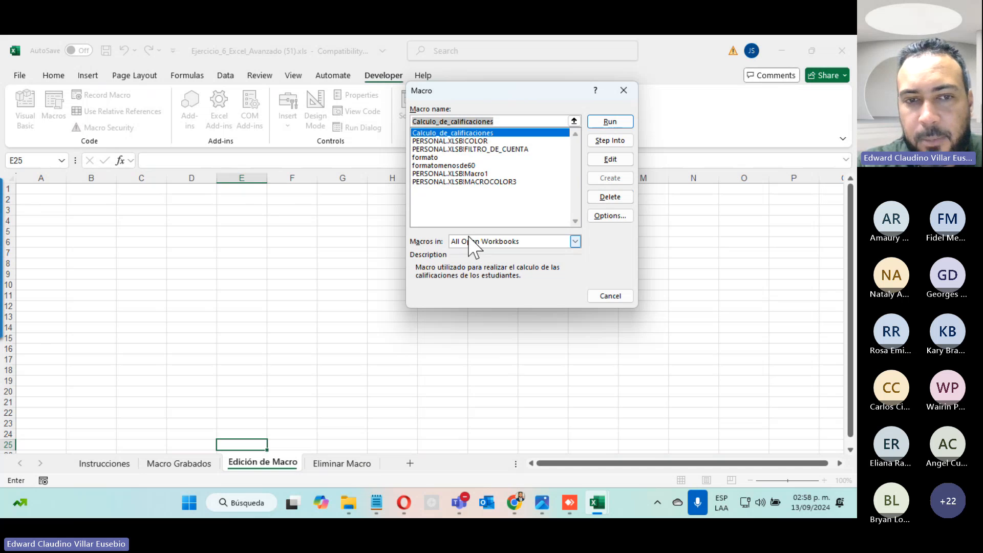
left_click(603, 296)
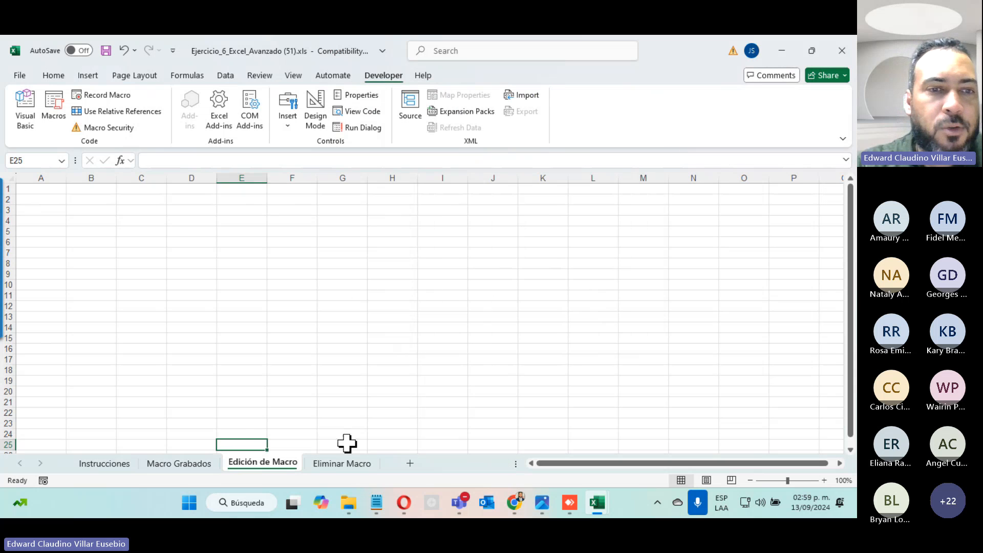
left_click(182, 463)
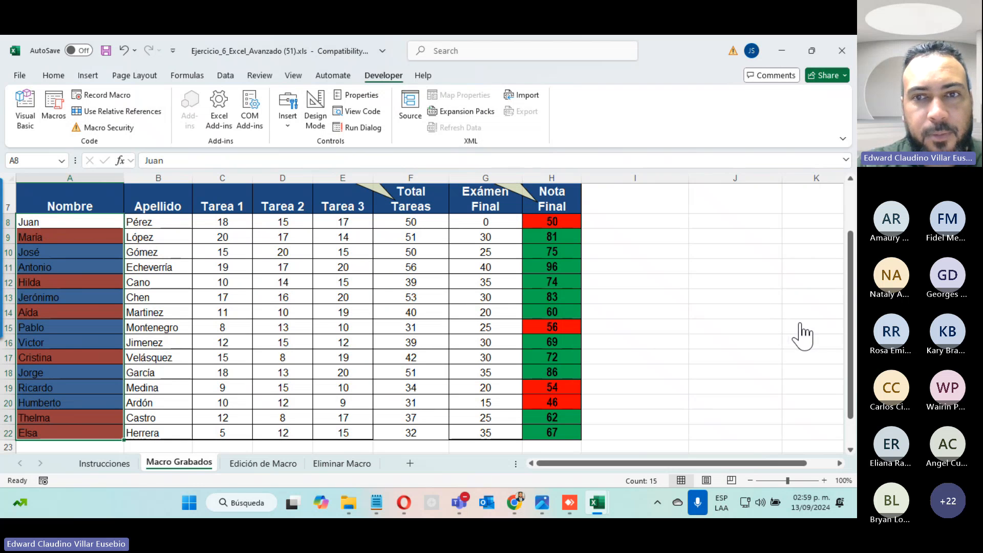
- Clear all conditional formatting rules from the entire Macro Grabados sheet
left_click(59, 221)
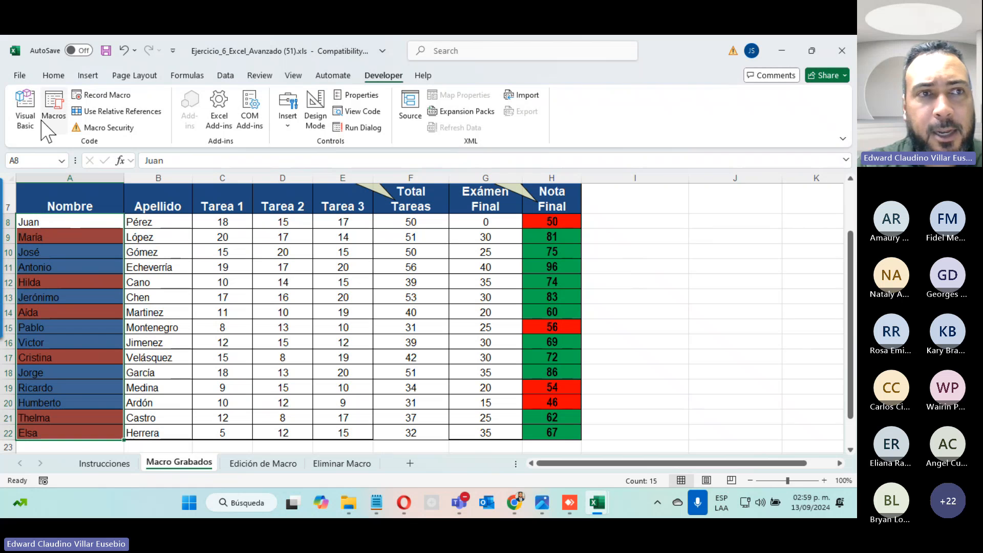
left_click(54, 75)
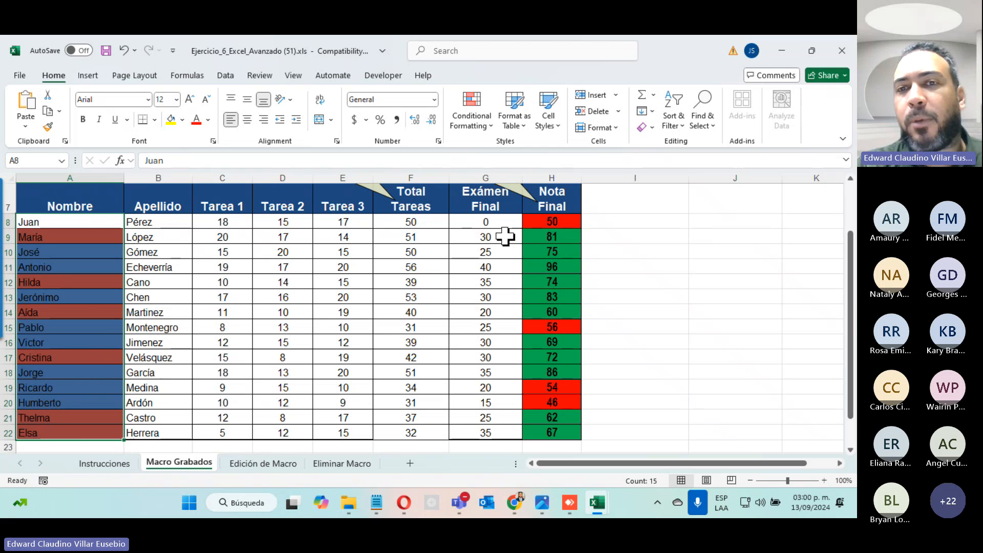
left_click(559, 238)
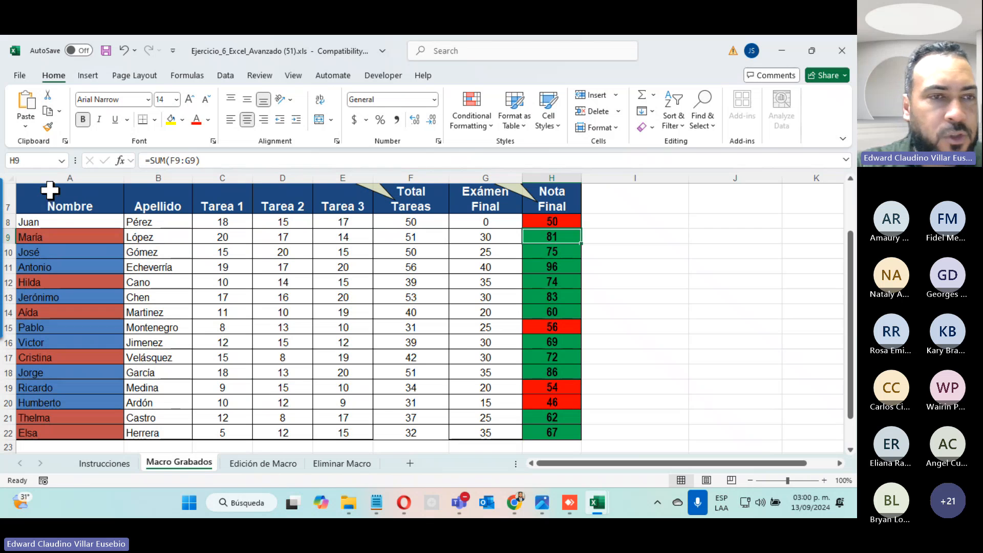
left_click(48, 221)
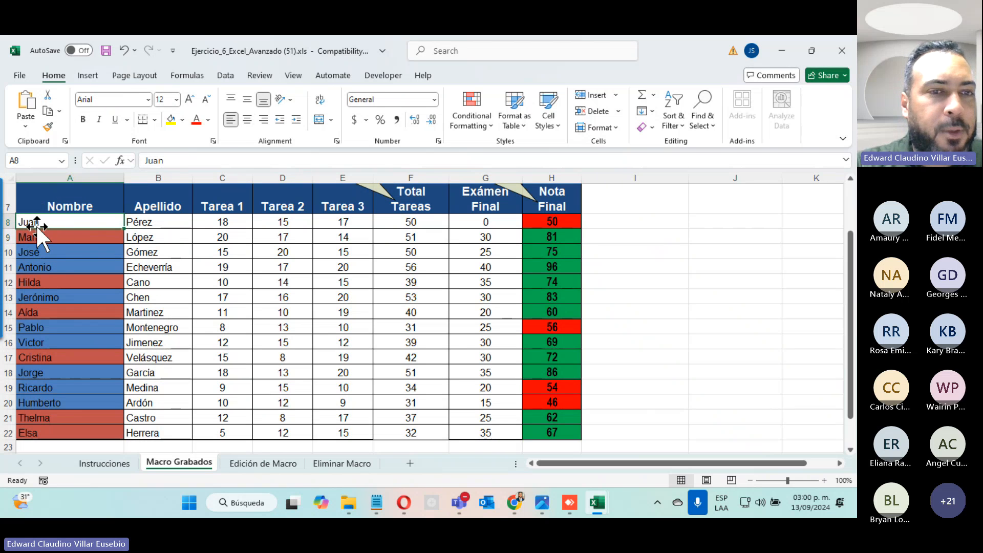
left_click_drag(35, 225, 536, 430)
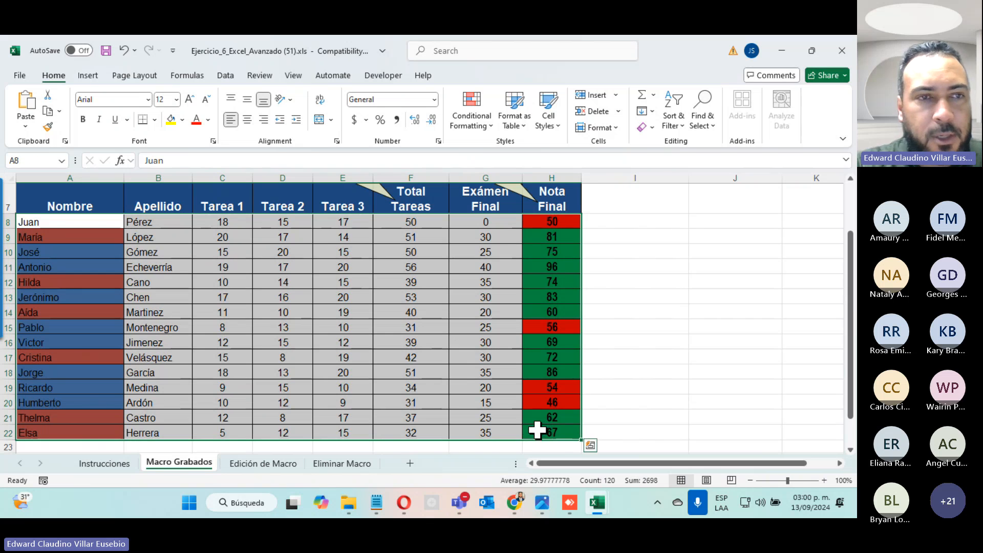
left_click(481, 126)
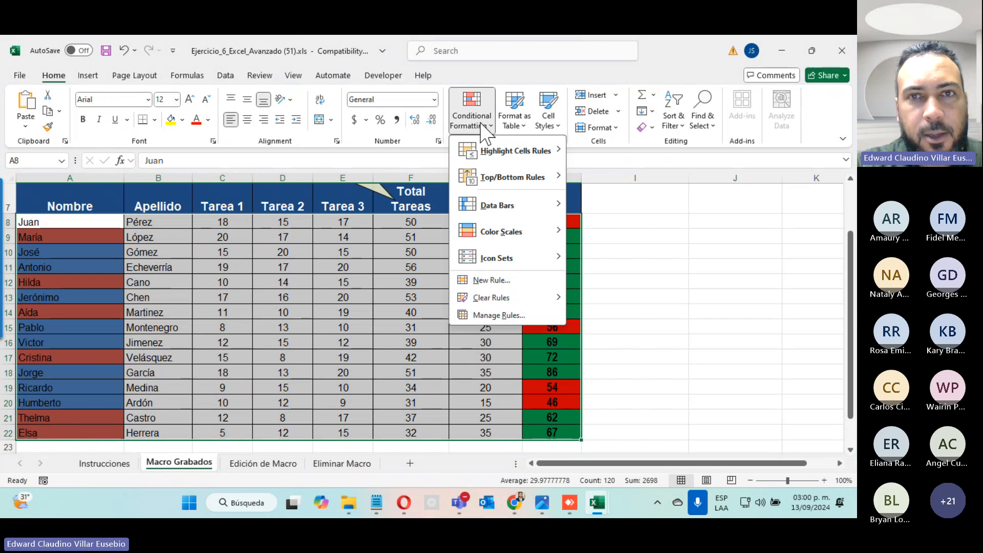
mouse_move(492, 302)
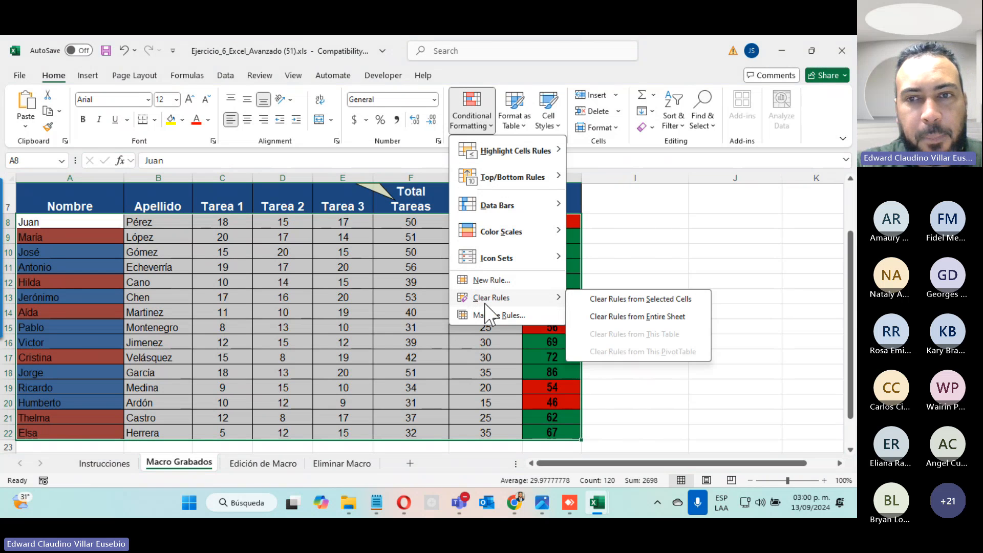
left_click(681, 318)
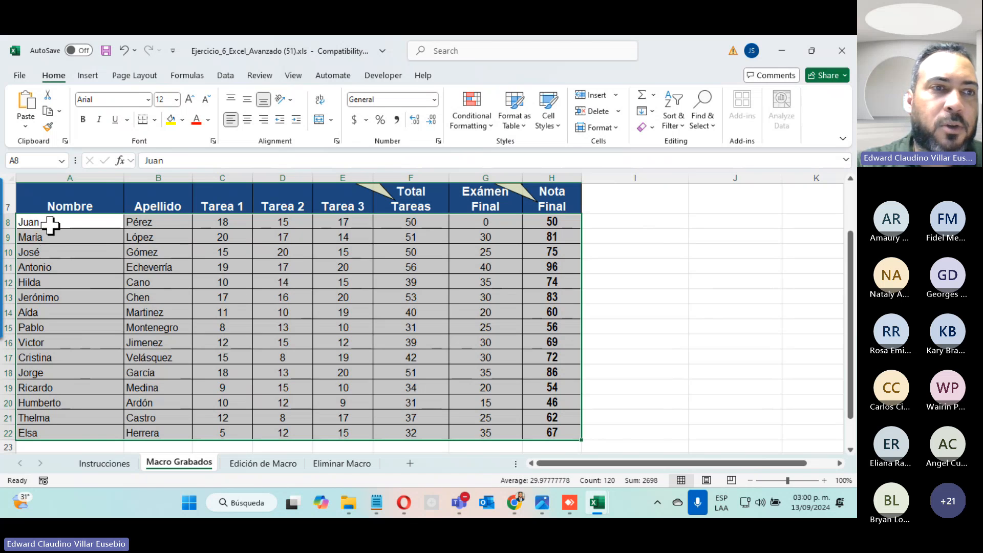
- Change the first name in A8 to its feminine form ending in "a" and the one in A9 to its masculine form ending in "o"
left_click(50, 223)
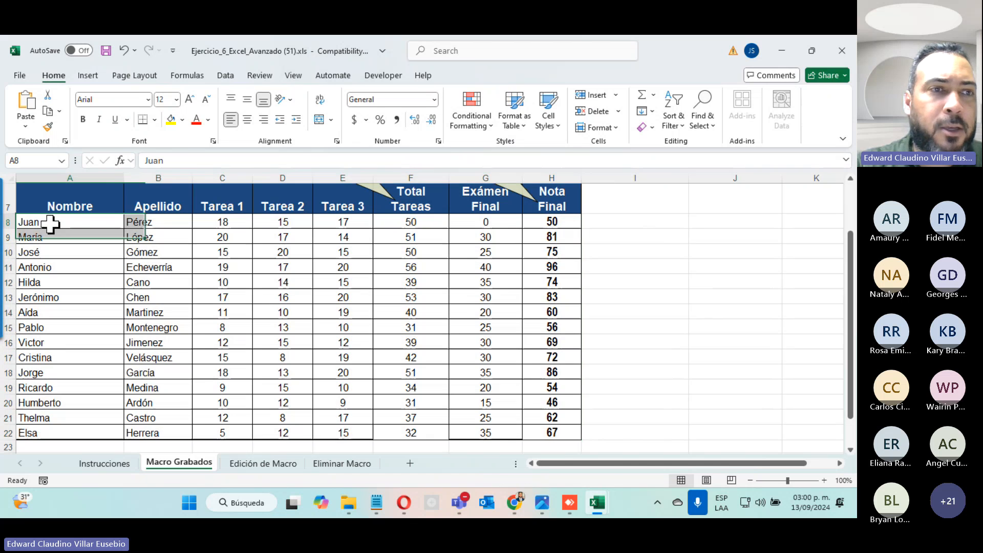
left_click(185, 159)
type("a")
key("Return")
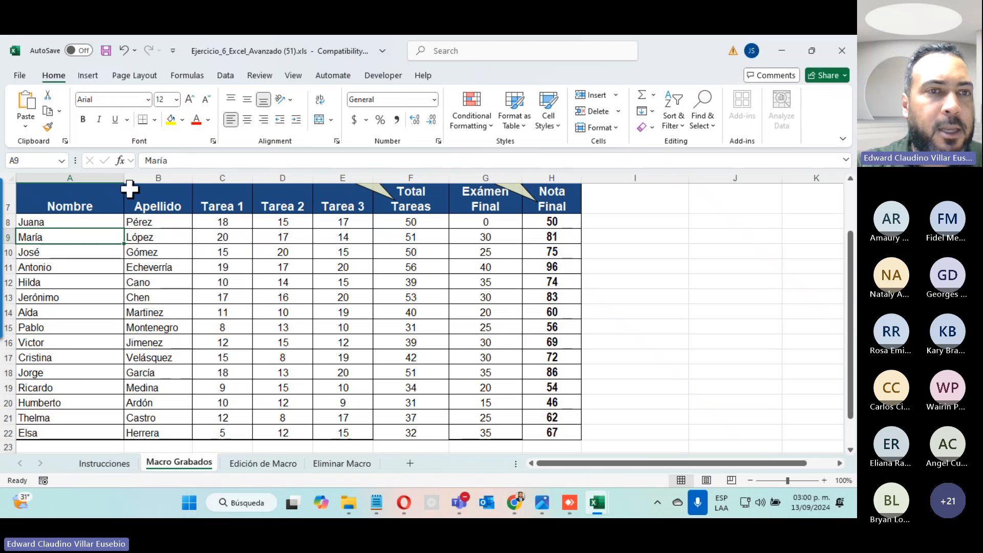
left_click(168, 162)
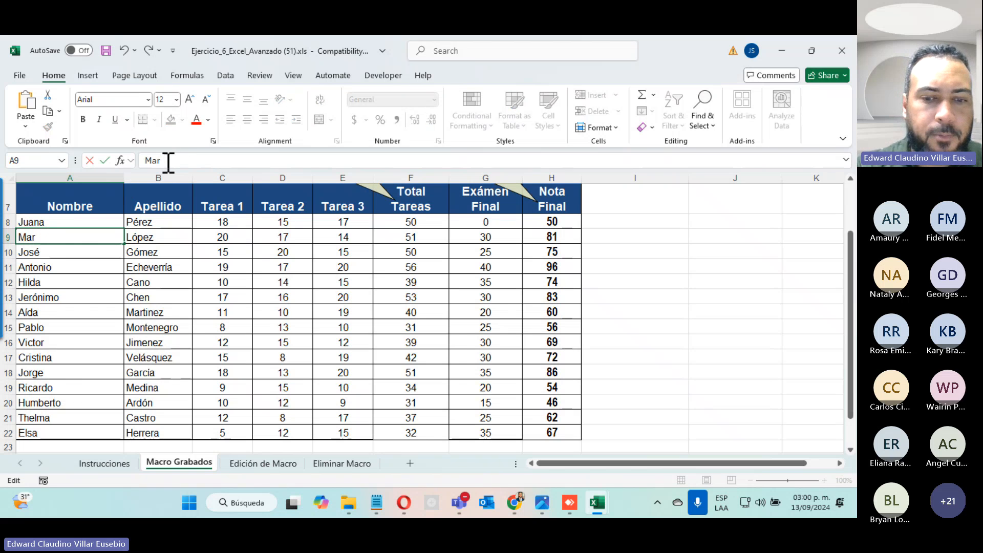
key("BackSpace")
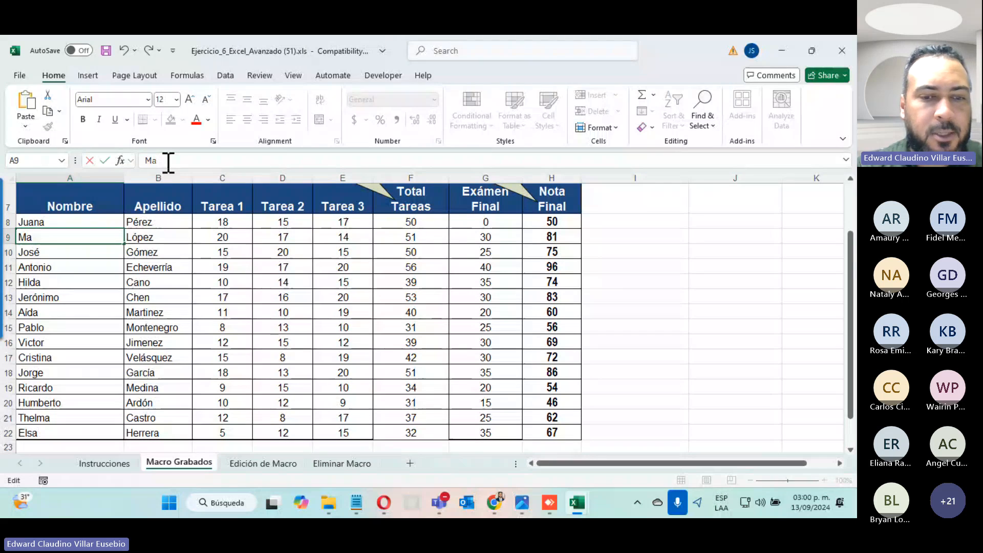
type("rio")
key("Return")
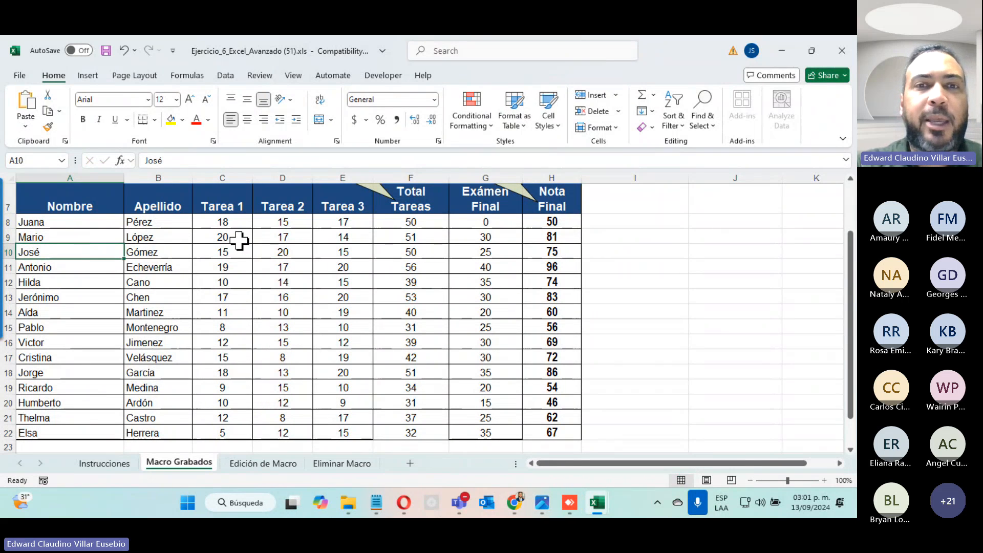
- Set the first student's Exámen Final grade in G8 to 40 and clear the second student's grade in G9
left_click(478, 222)
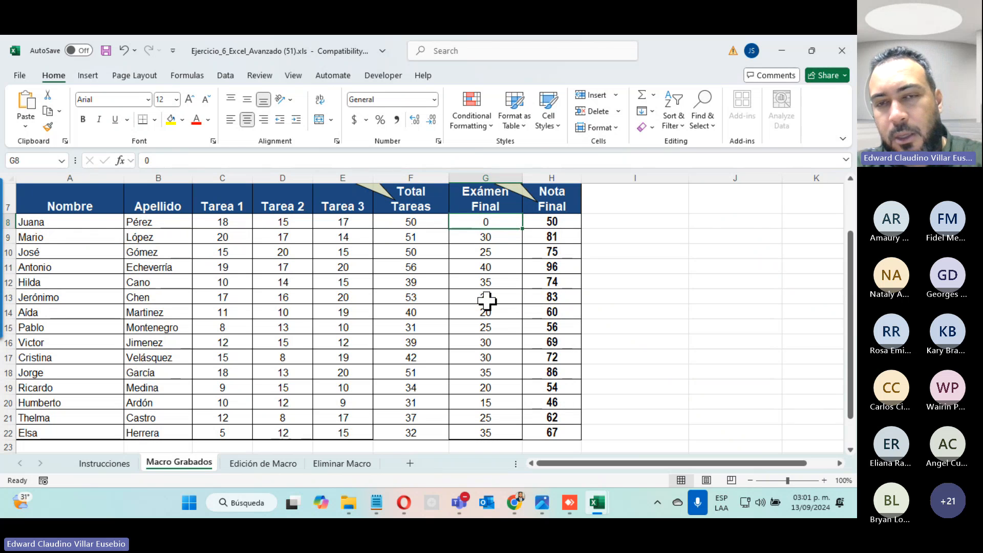
type("40")
key("Return")
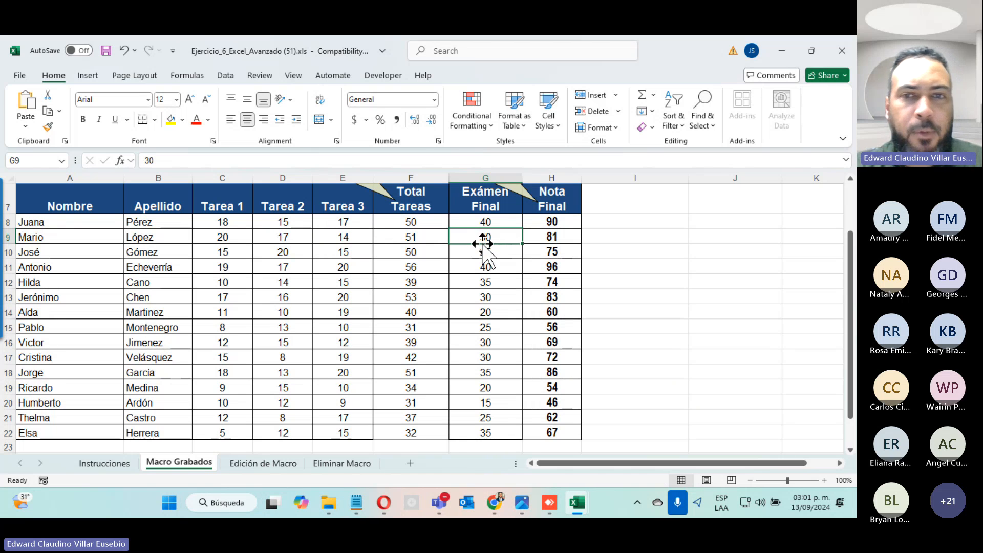
key("Delete")
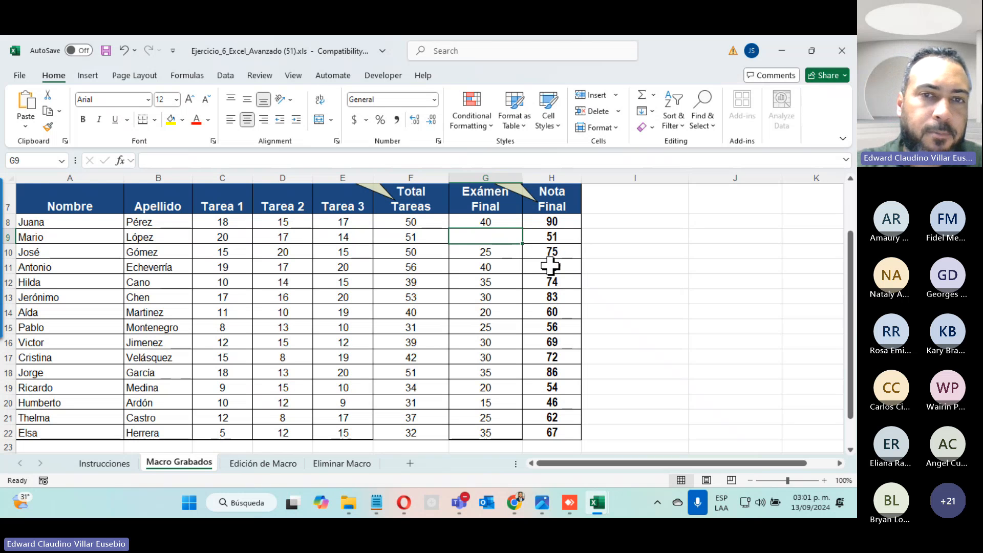
- Delete the formulas in the Total Tareas column (F8:F22) and the Nota Final column (H8:H22)
left_click_drag(410, 222, 397, 435)
left_click(397, 416)
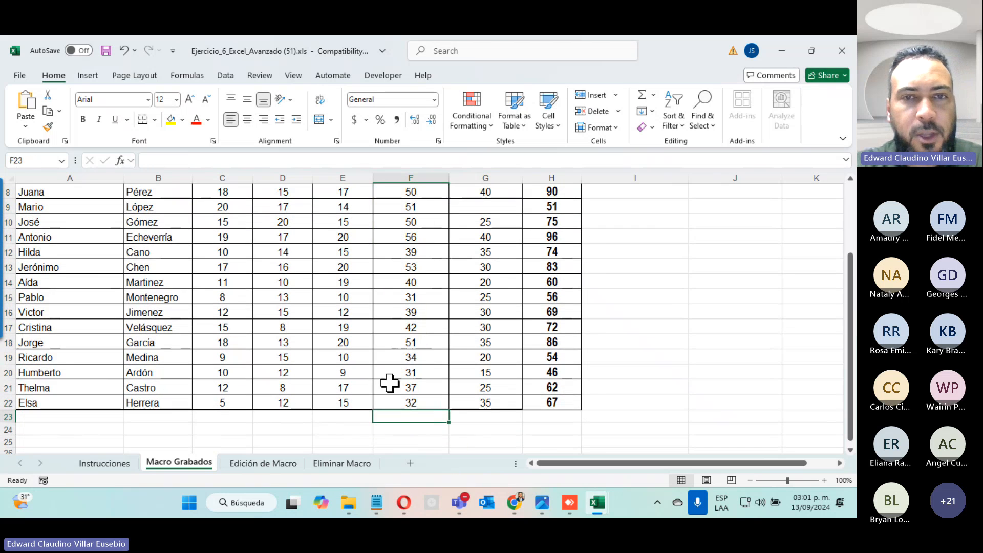
scroll(410, 322, "up", 3)
left_click_drag(406, 284, 410, 463)
key("Delete")
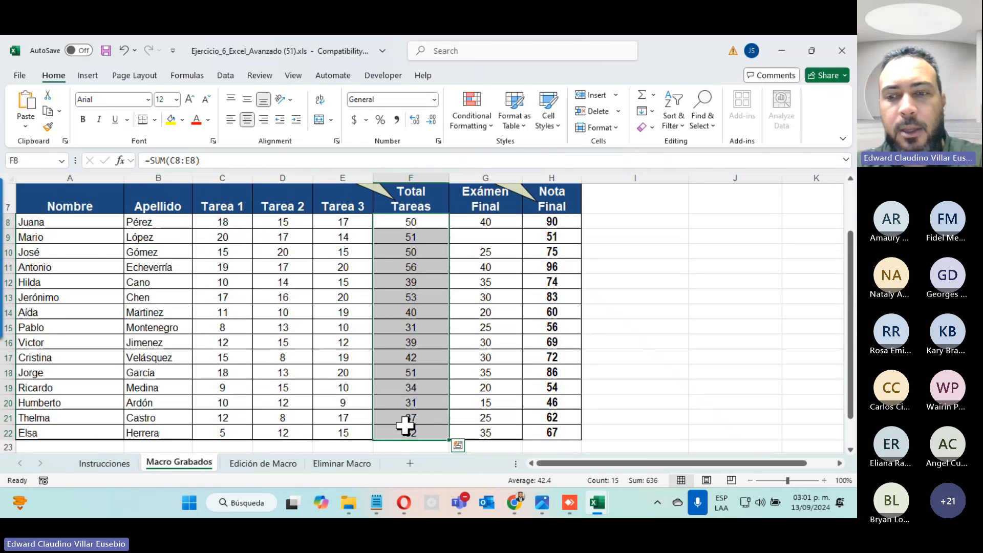
left_click_drag(552, 222, 551, 432)
key("Delete")
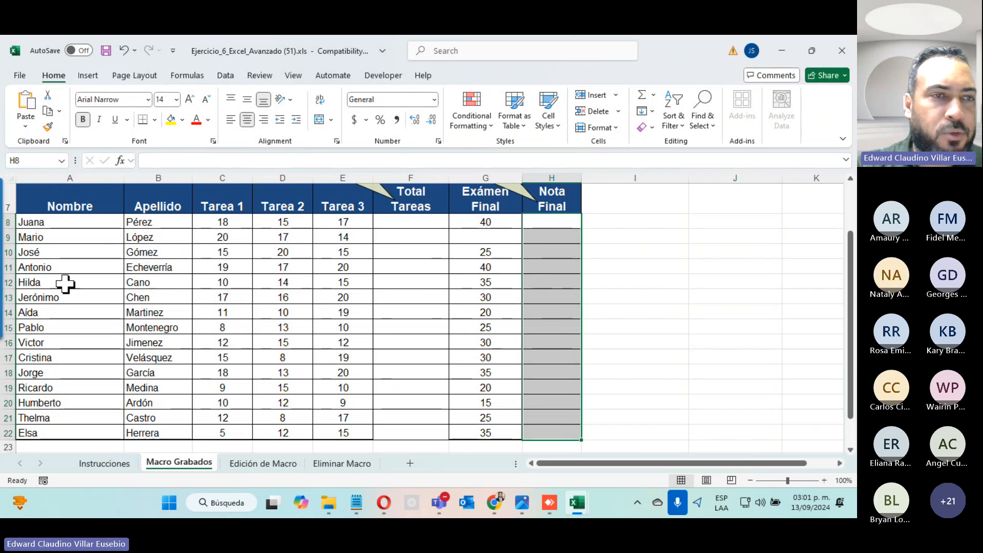
left_click(621, 326)
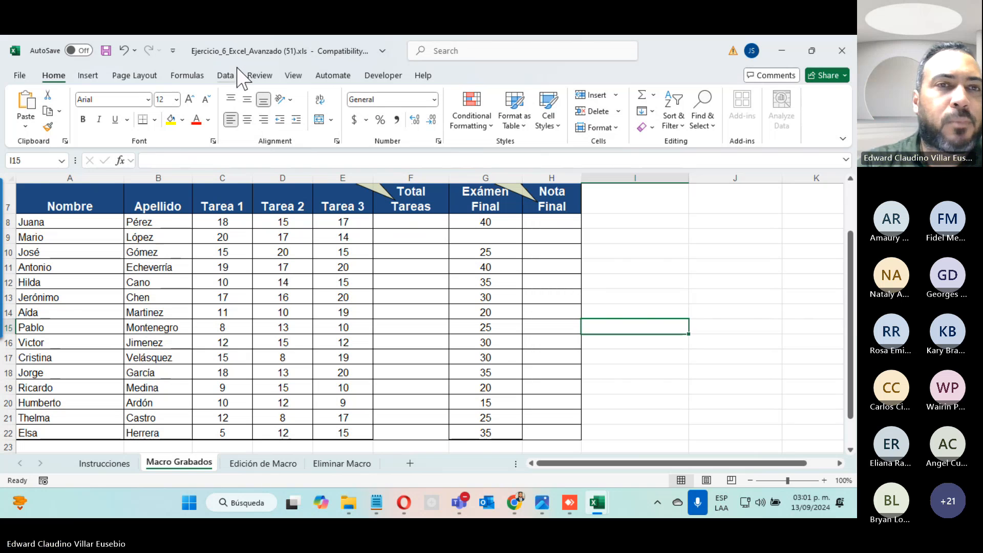
- Insert a form control button beside the table, over about I10:J12, and assign the Calculo_de_calificaciones macro to it
left_click(385, 76)
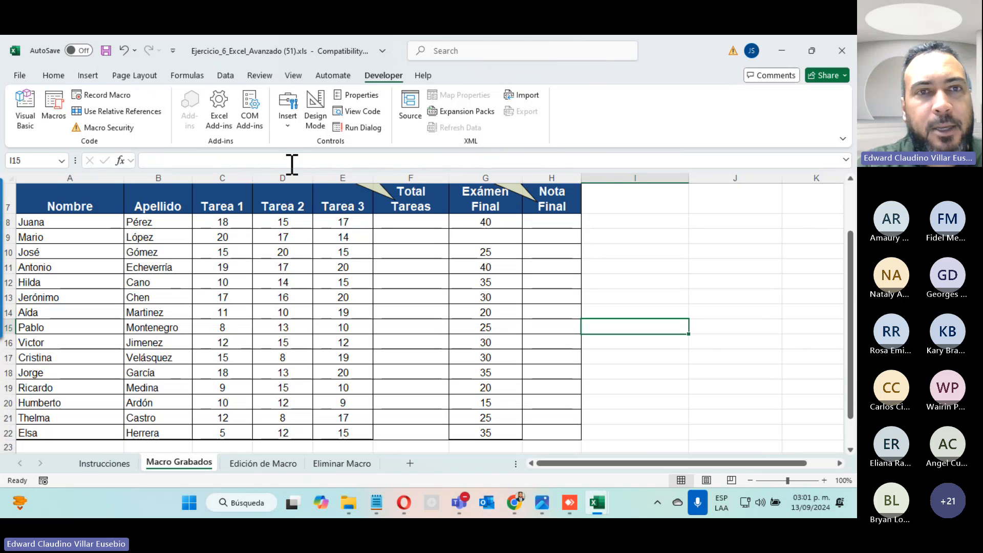
left_click(288, 128)
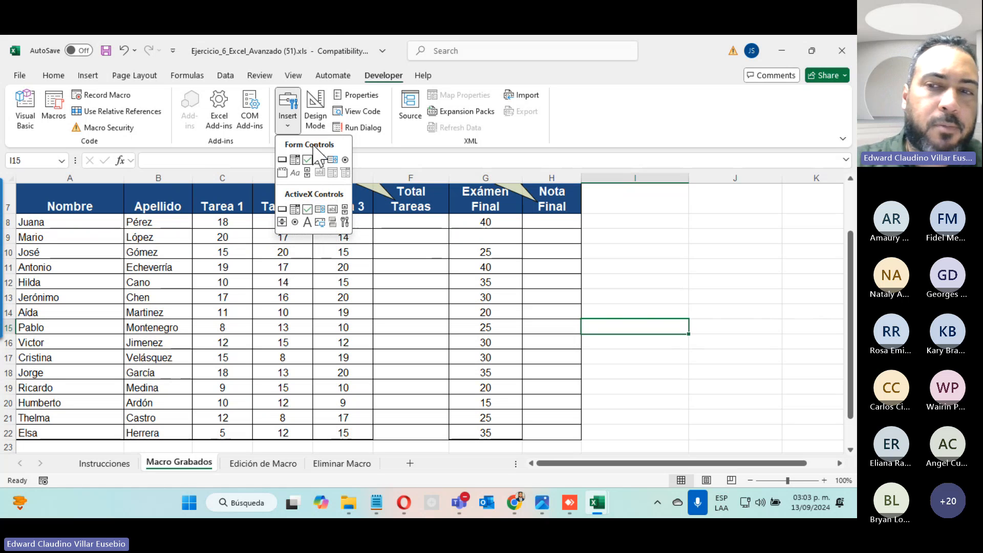
left_click(282, 160)
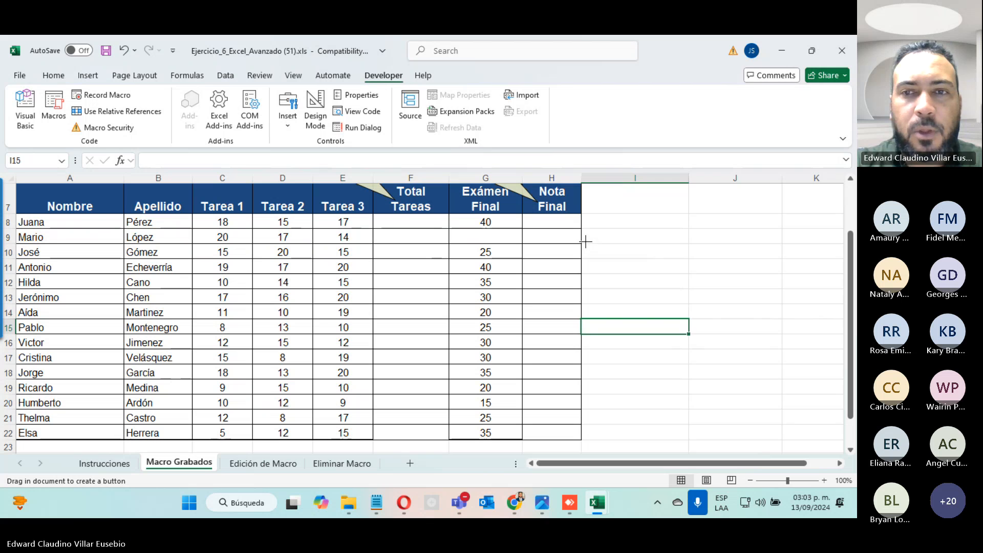
left_click_drag(588, 245, 780, 288)
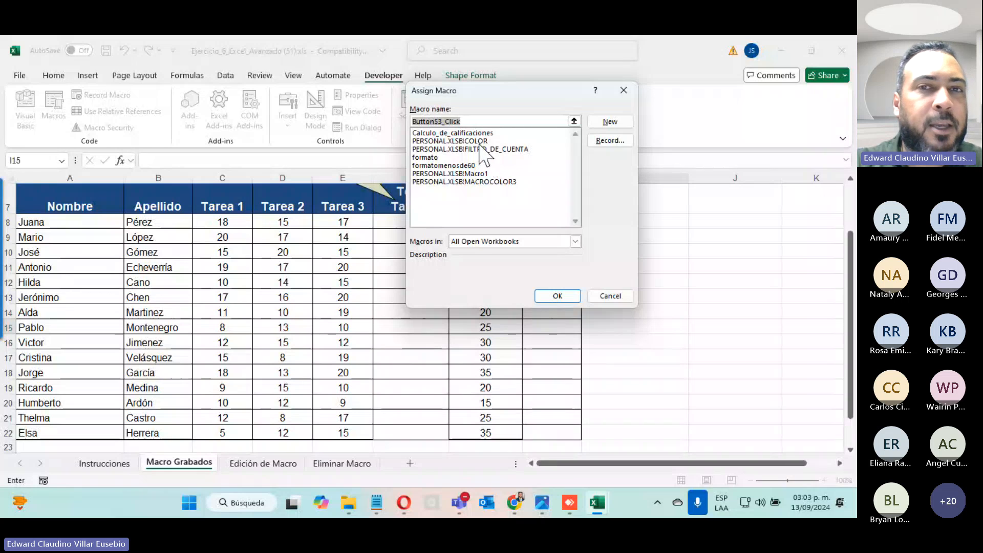
left_click(463, 133)
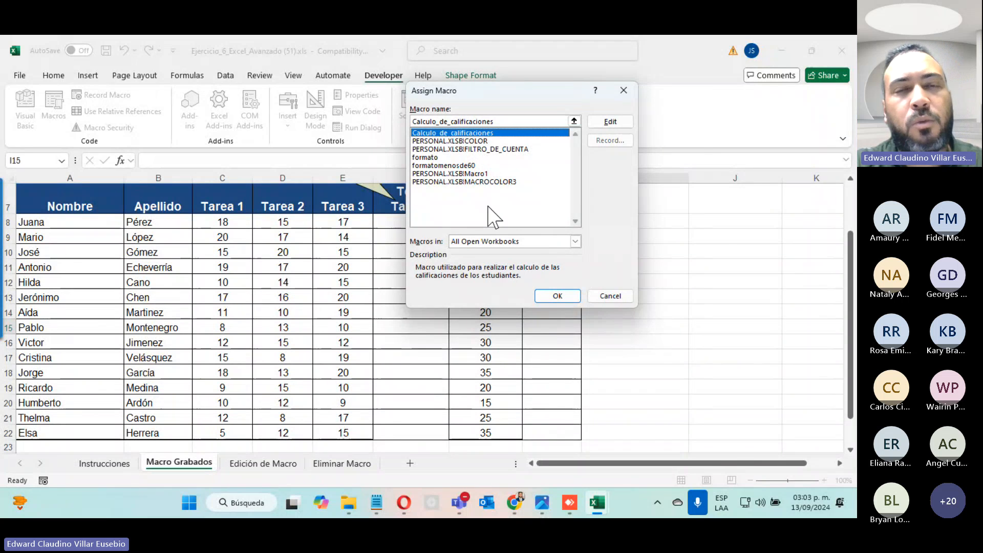
left_click(568, 298)
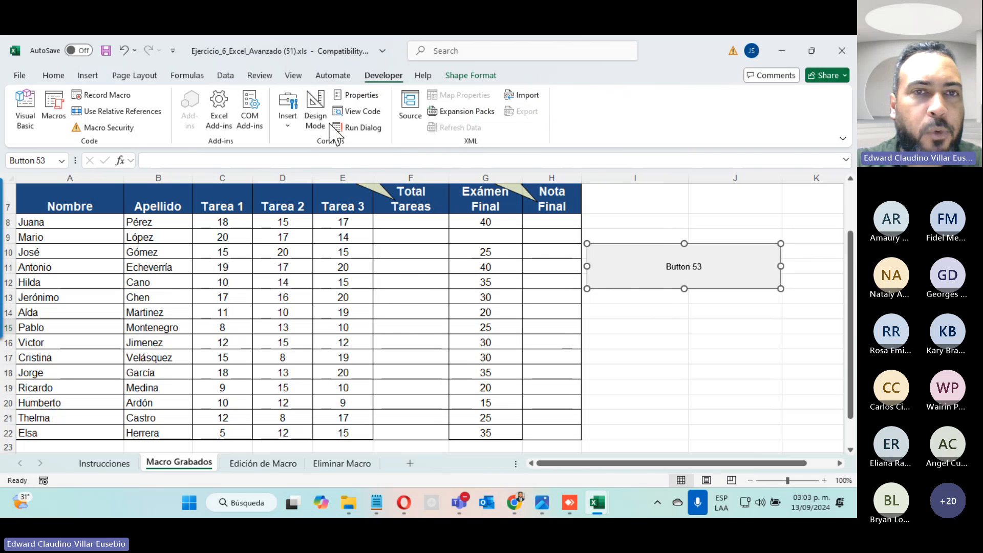
- In Design Mode, replace the new button's label with "Calculo de Calificaciones" and finish editing the text
left_click(314, 117)
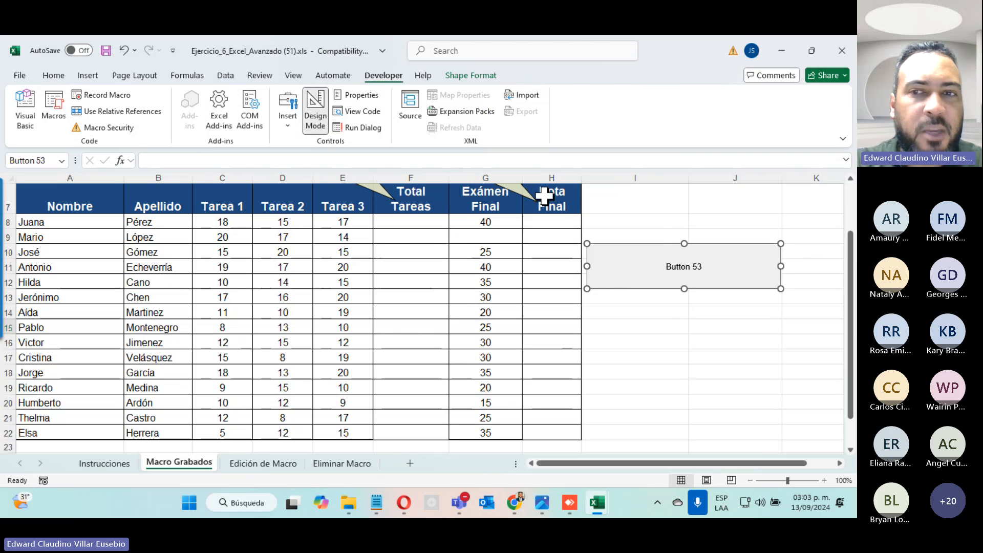
left_click(668, 267)
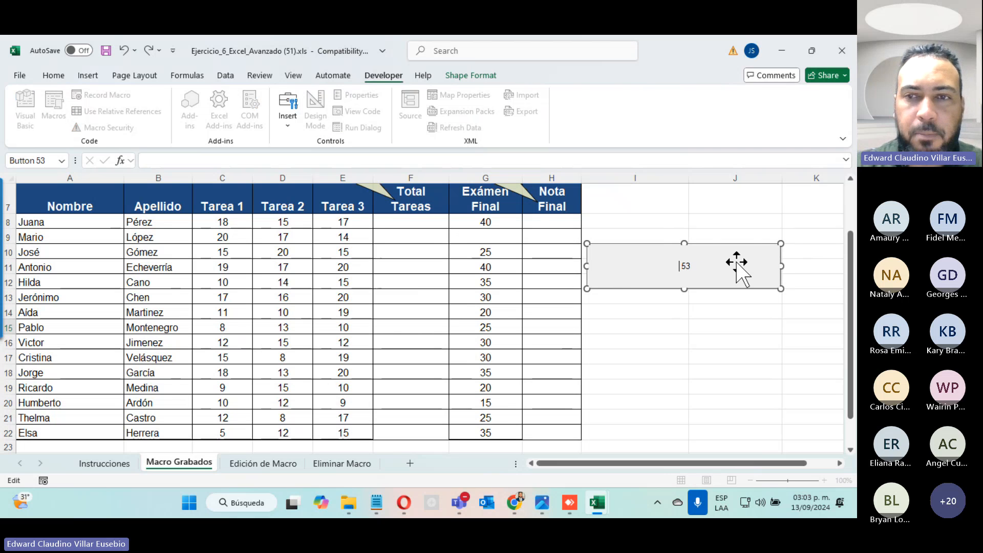
key("Delete")
key("Delete")
type("Cal")
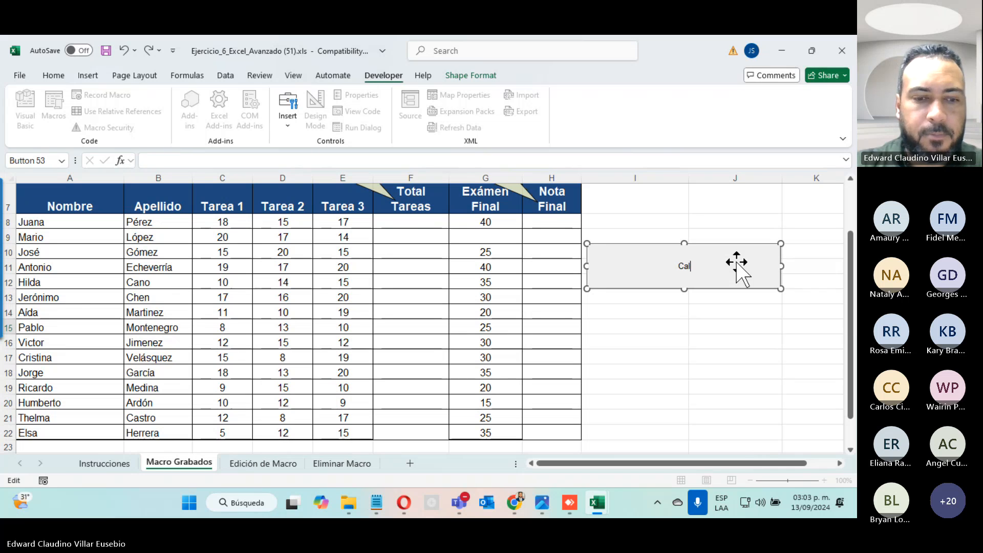
type("culo de ")
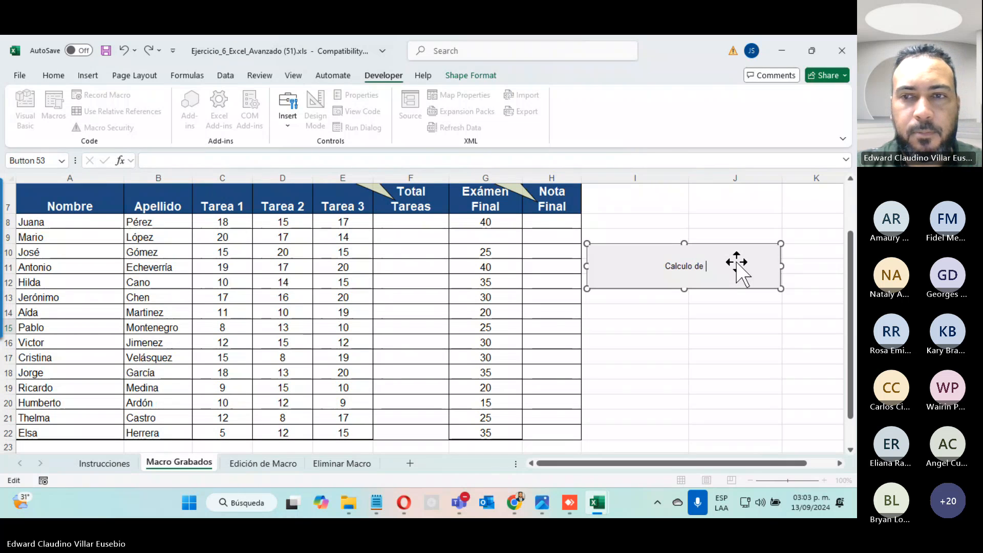
type("Calificaciones")
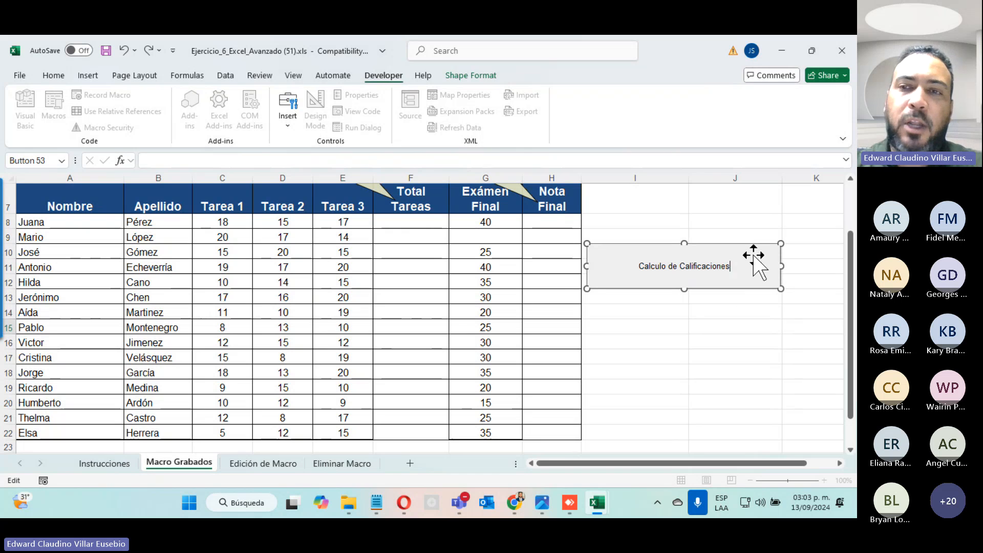
right_click(736, 265)
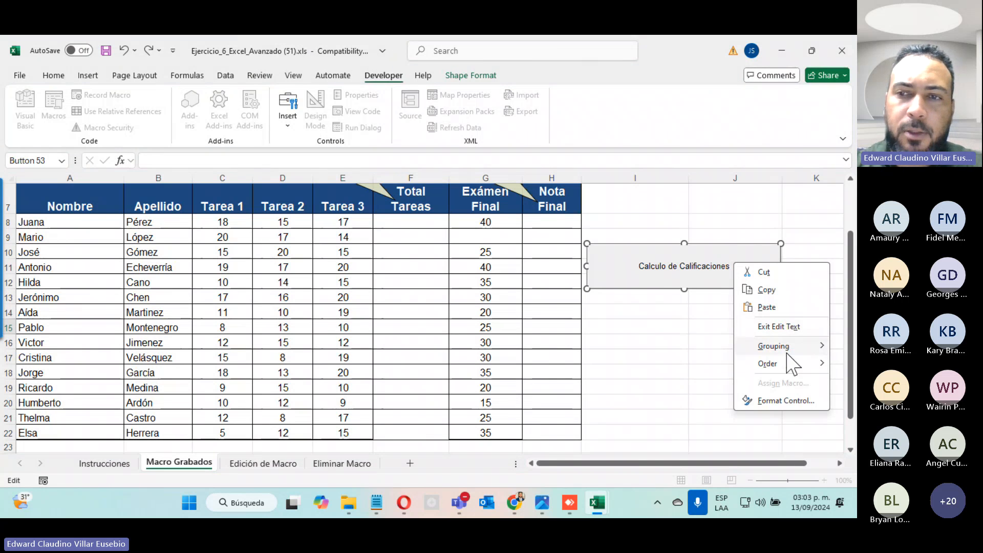
left_click(658, 325)
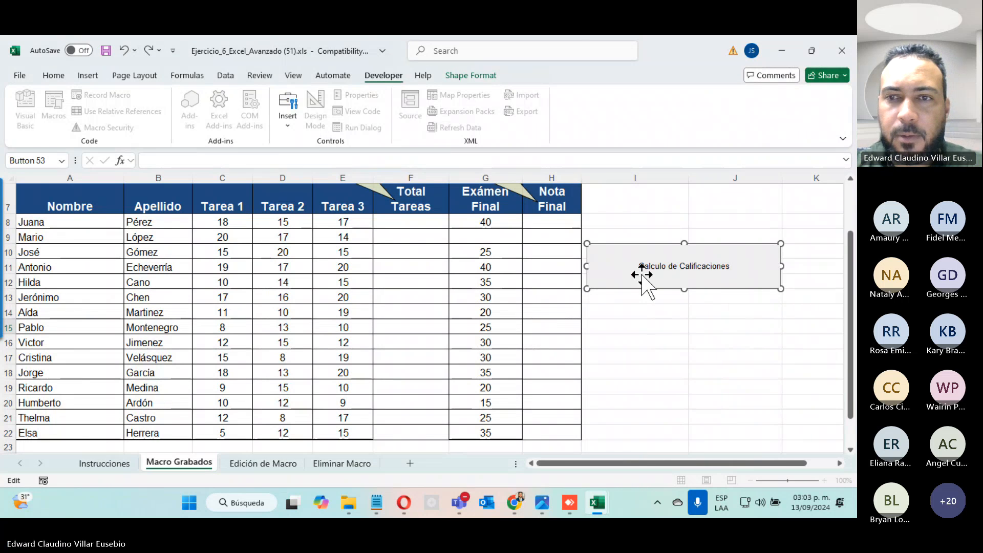
right_click(643, 269)
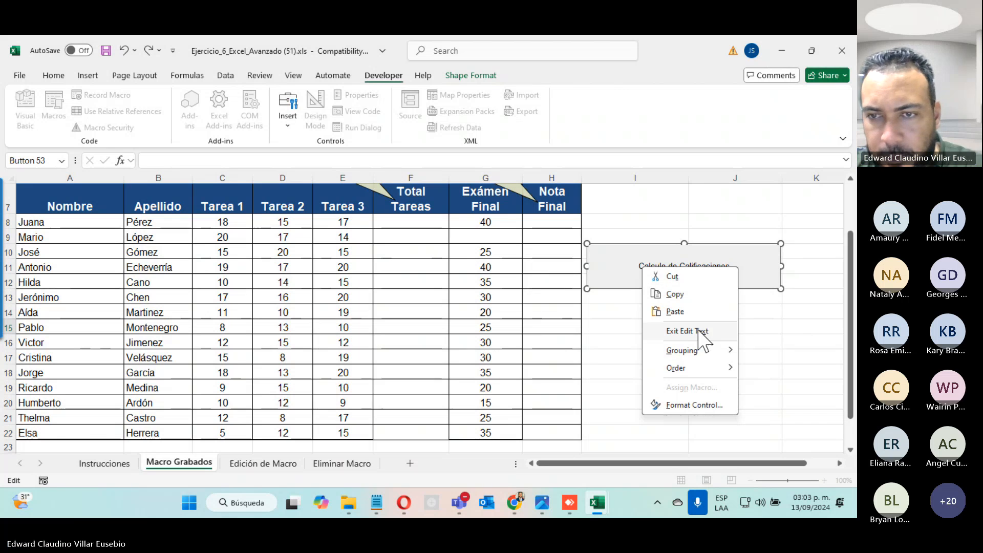
left_click(687, 331)
- Review the font options in the button's Format Control settings without changing anything
right_click(663, 274)
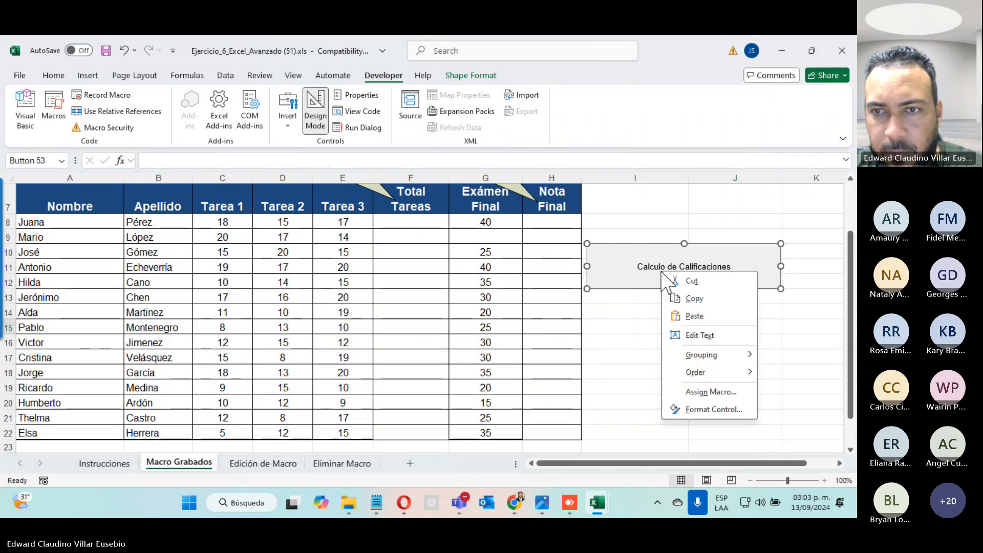
left_click(706, 409)
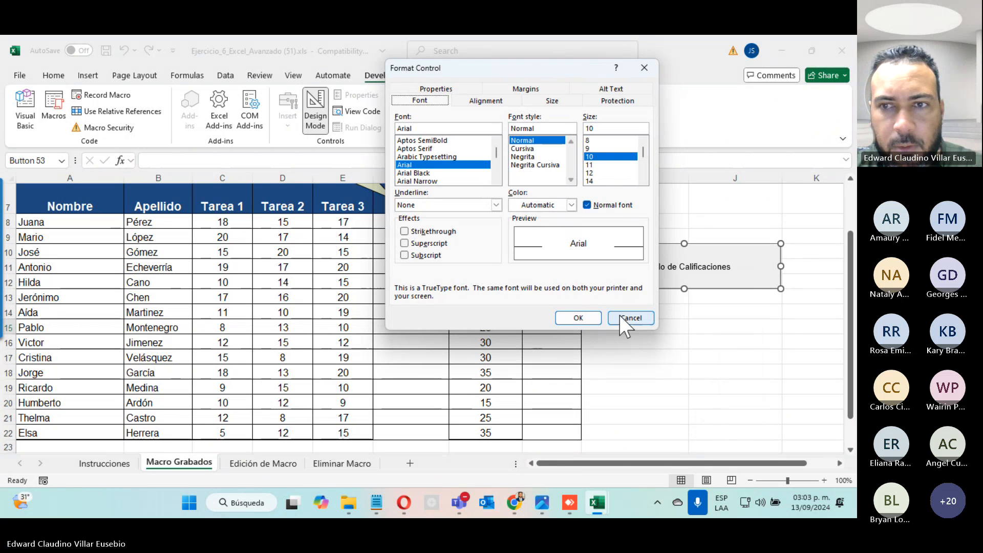
left_click(621, 318)
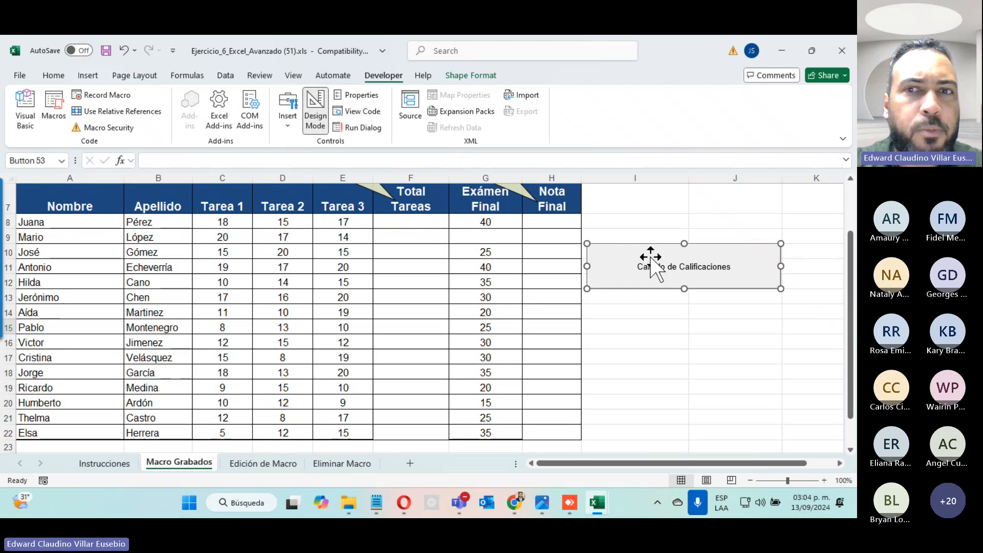
- Check the Properties window for options for the button, and close it with the button deselected
left_click(352, 96)
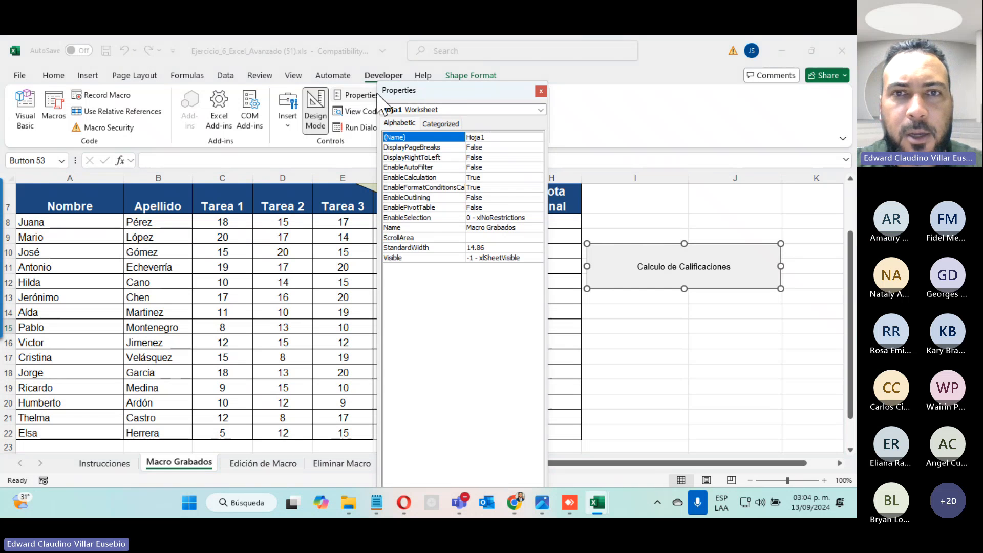
left_click_drag(456, 98, 349, 161)
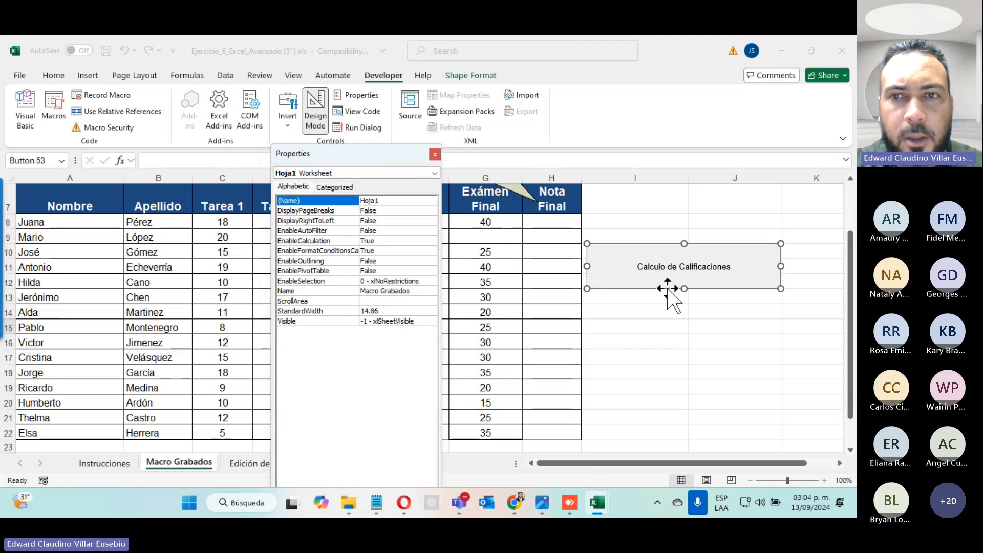
left_click(654, 264)
right_click(628, 244)
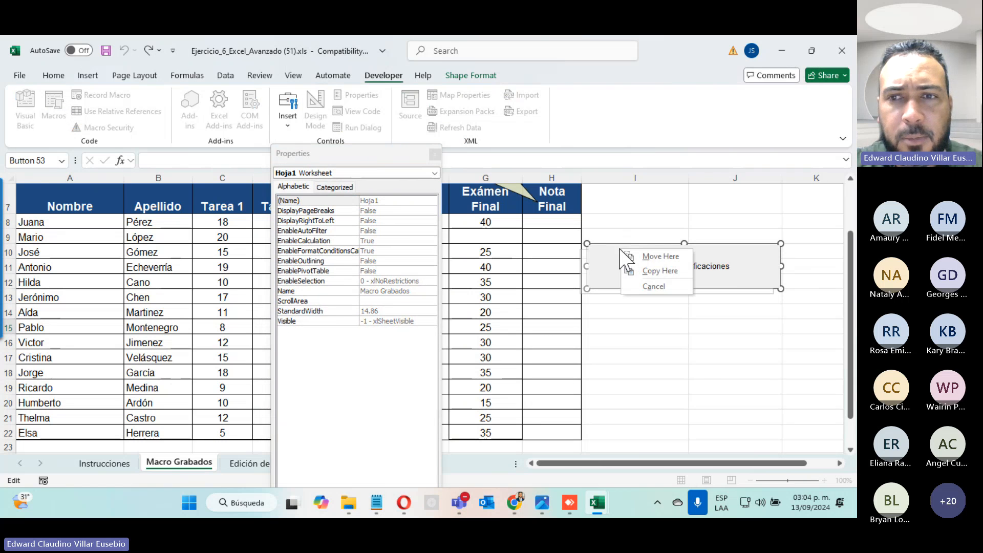
right_click(608, 262)
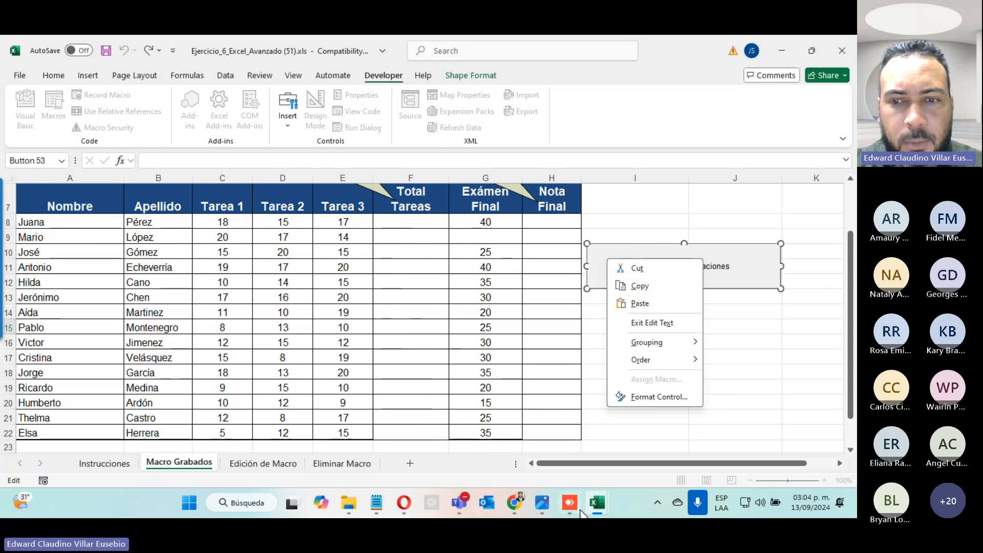
left_click(596, 504)
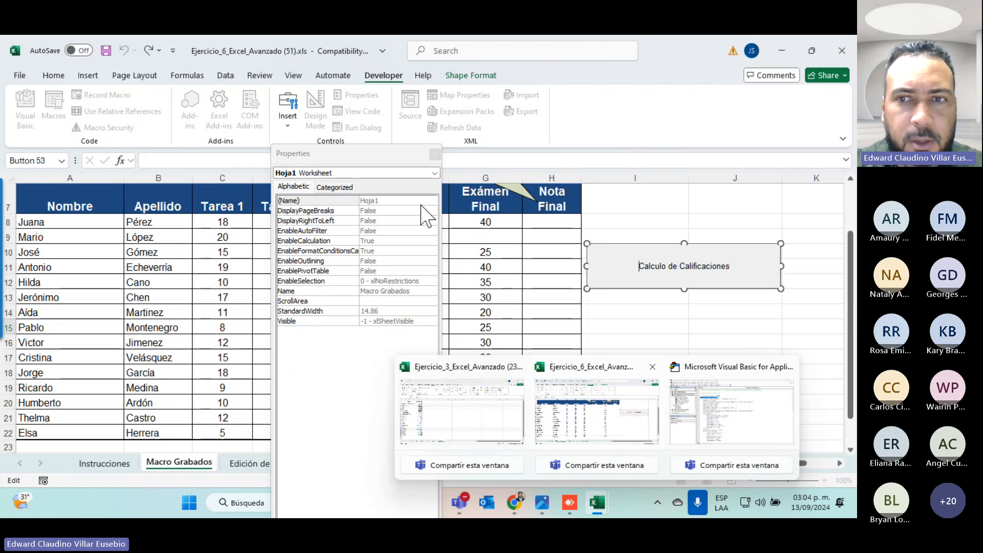
left_click(681, 326)
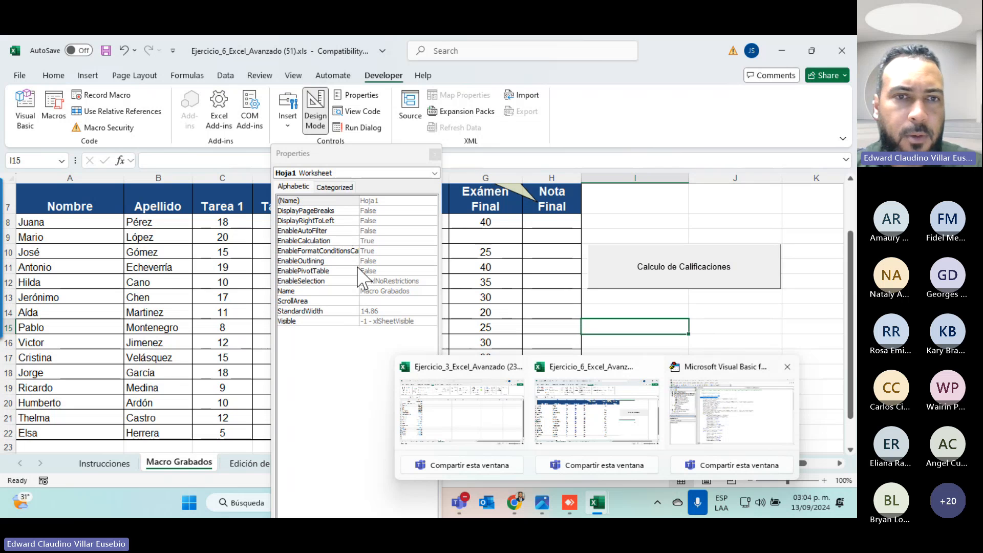
left_click(435, 154)
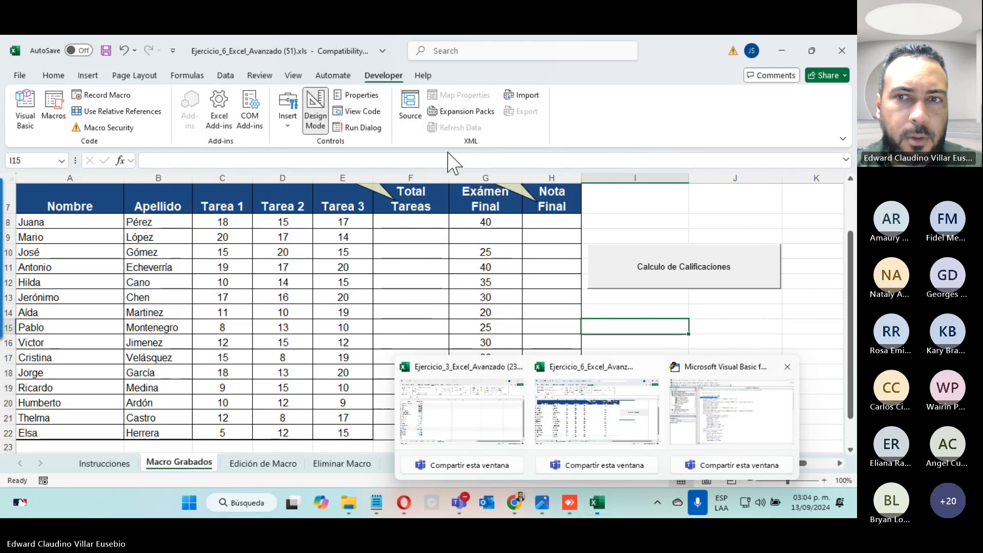
- Run the macro with the Calculo de Calificaciones button and review the formulas in the Total Tareas and Nota Final columns
left_click(644, 251)
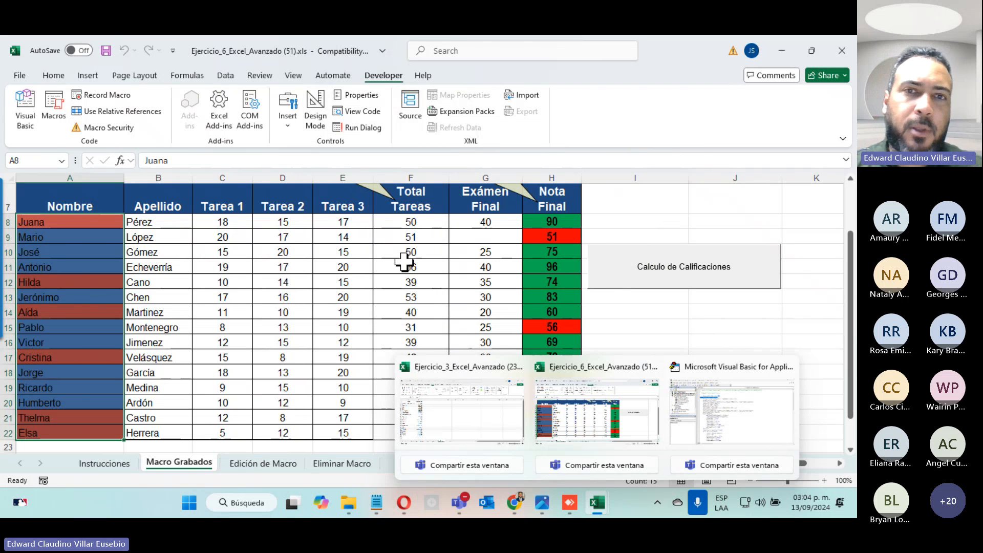
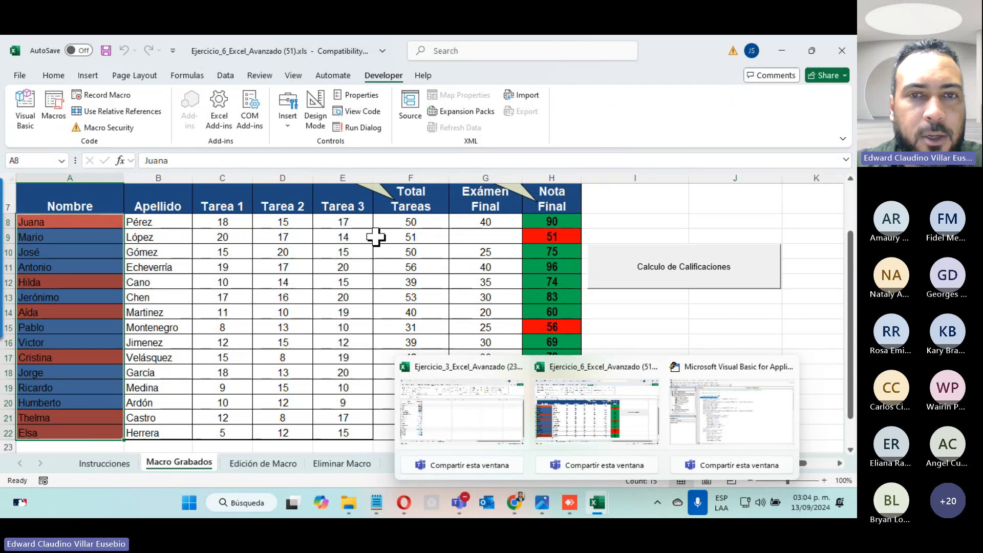
left_click_drag(414, 225, 401, 314)
left_click_drag(557, 217, 558, 310)
left_click(542, 222)
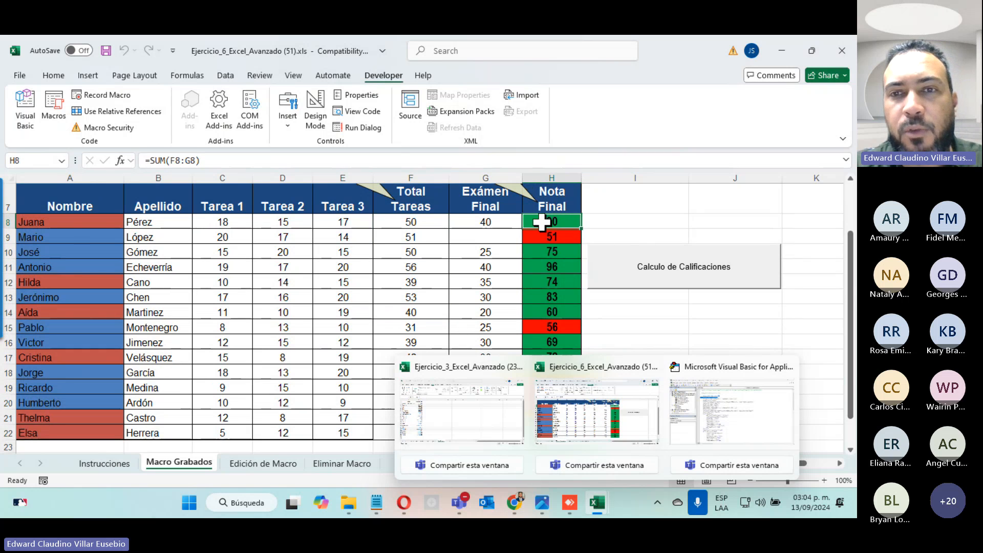
left_click(539, 254)
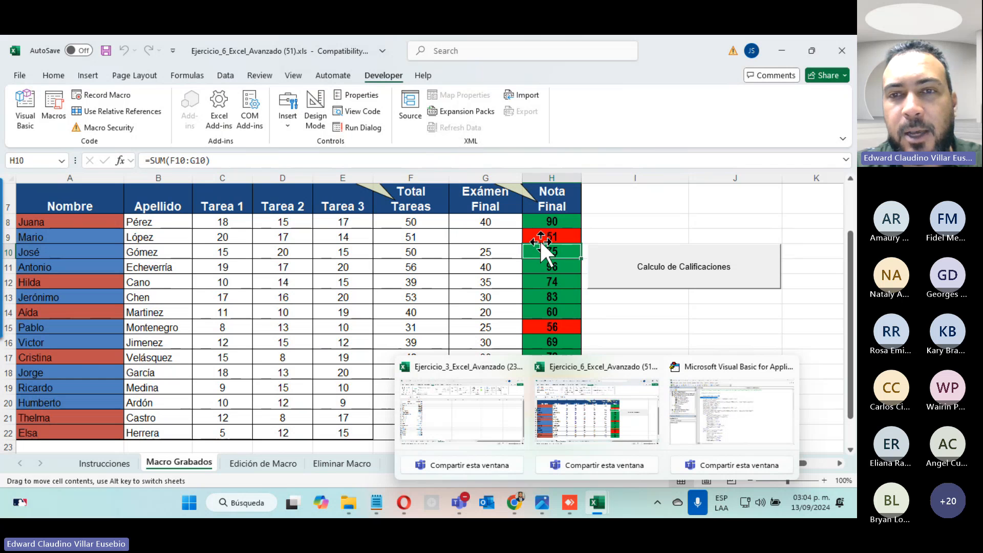
left_click(536, 268)
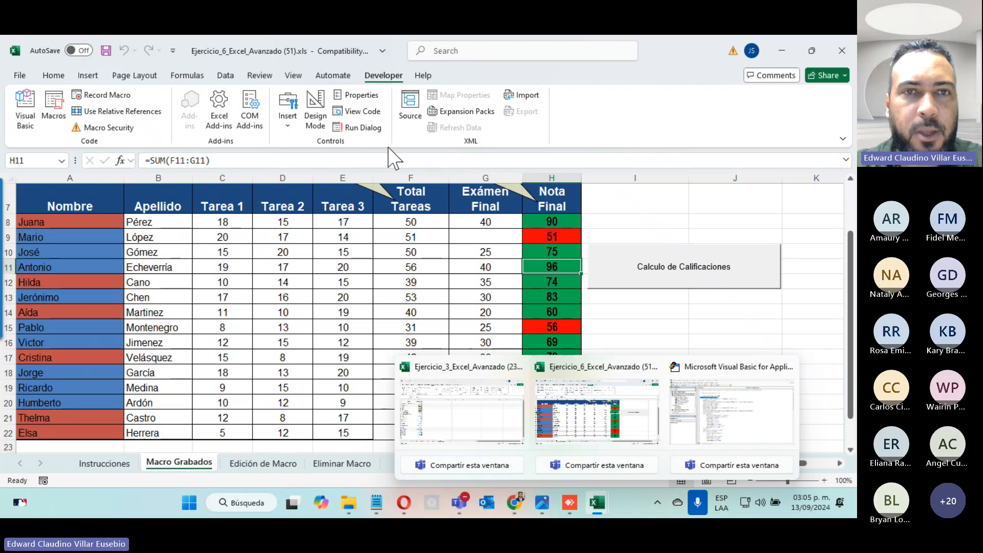
- Try to select the Calculo de Calificaciones button in Design Mode
left_click(316, 110)
left_click(685, 240)
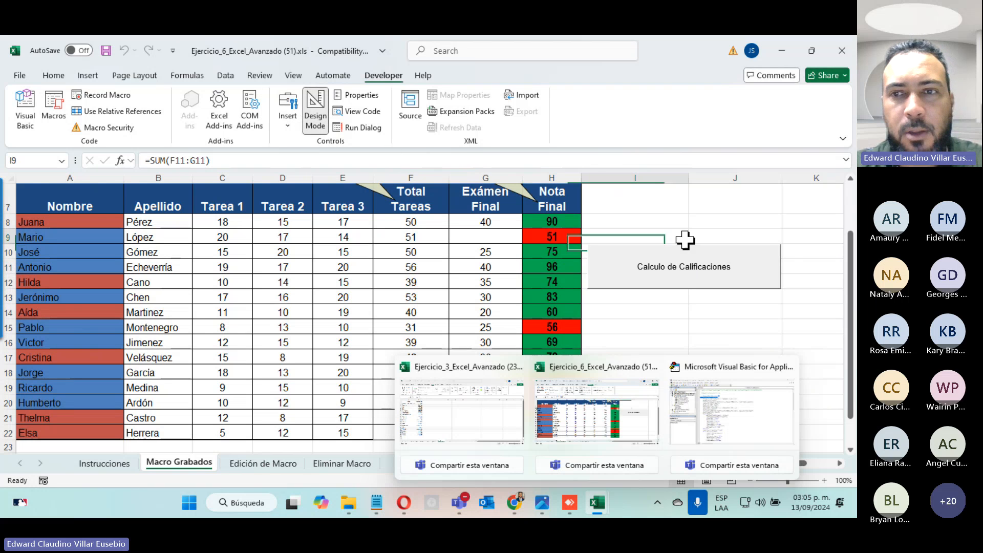
left_click(669, 259)
left_click(323, 120)
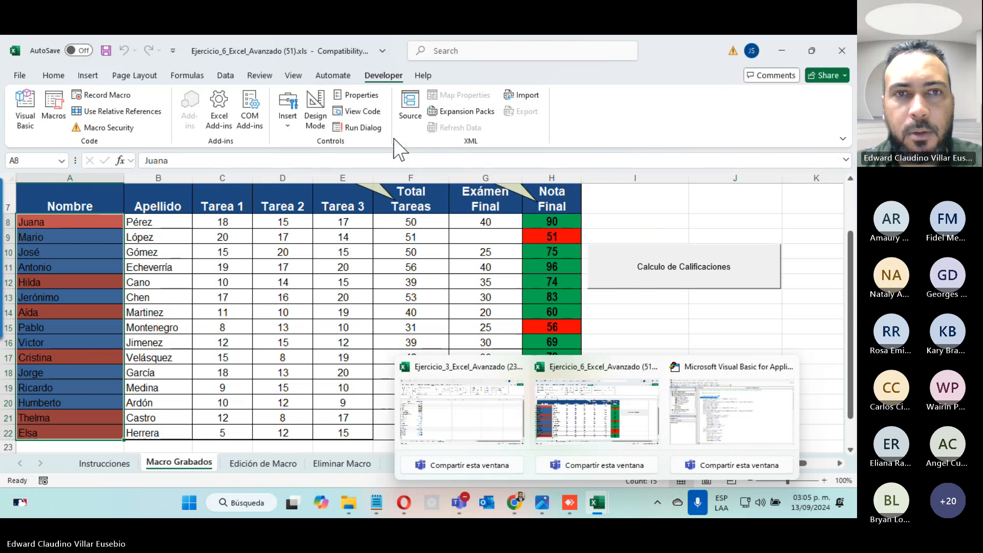
- Select the Calculo de Calificaciones button in Design Mode and close the Visual Basic editor window
left_click(324, 123)
left_click(673, 248)
right_click(676, 249)
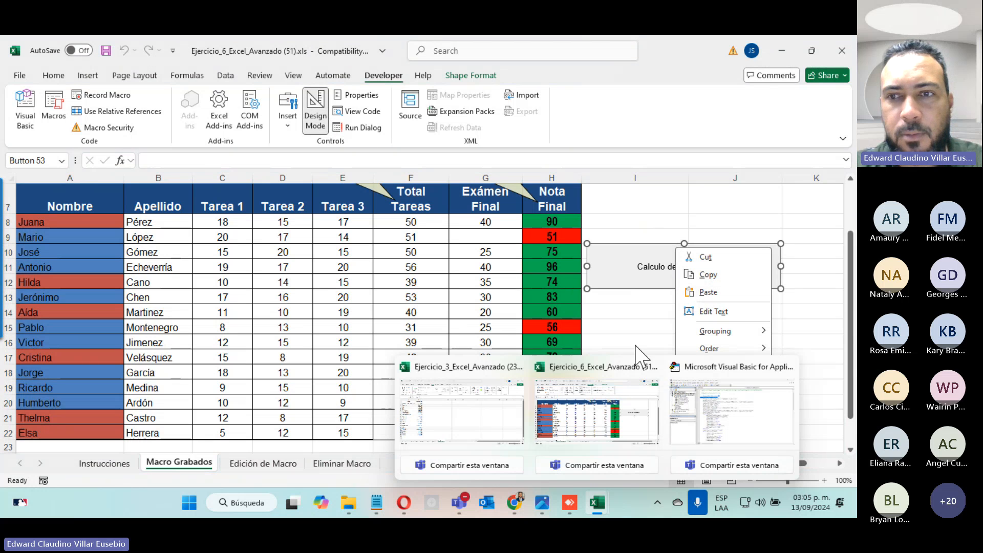
scroll(631, 313, "down", 2)
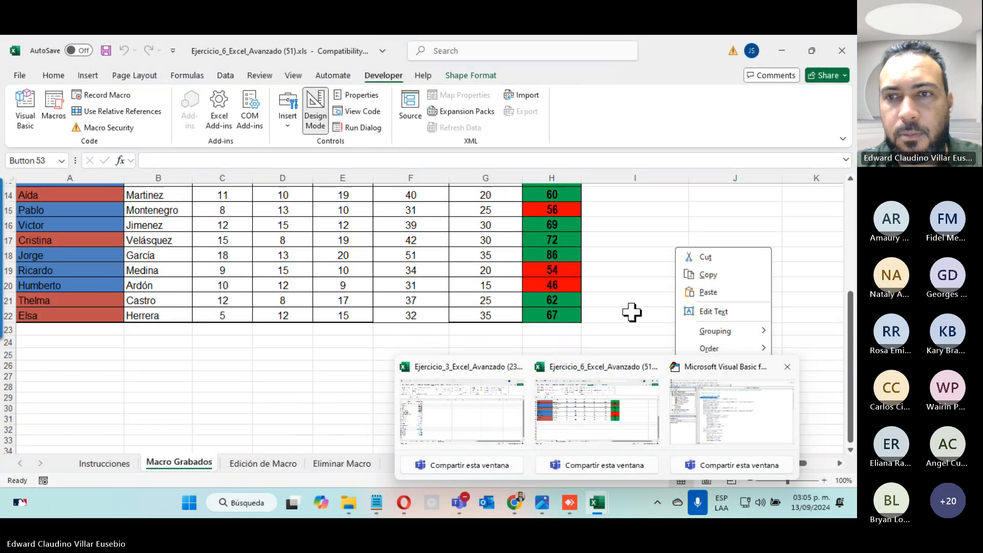
scroll(644, 299, "up", 2)
left_click(708, 423)
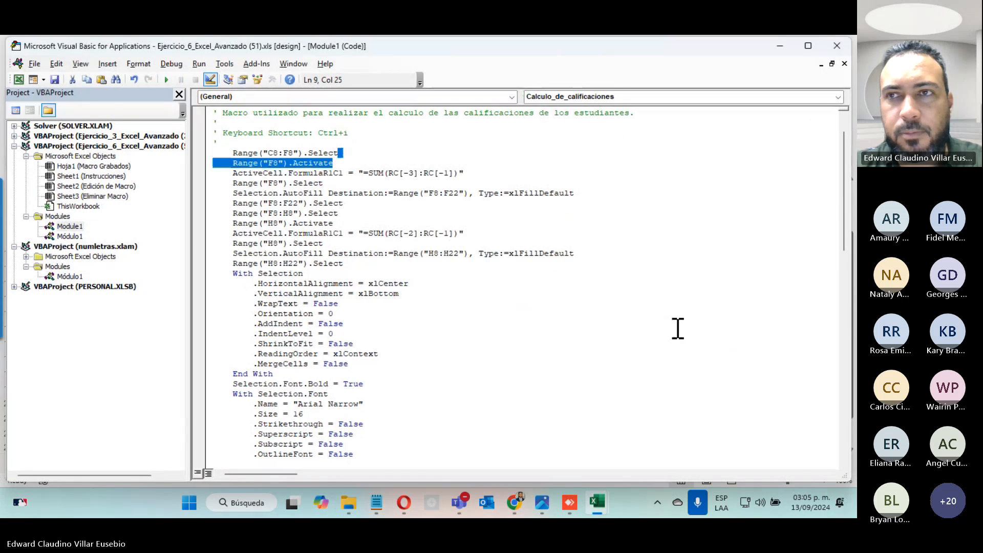
left_click(841, 50)
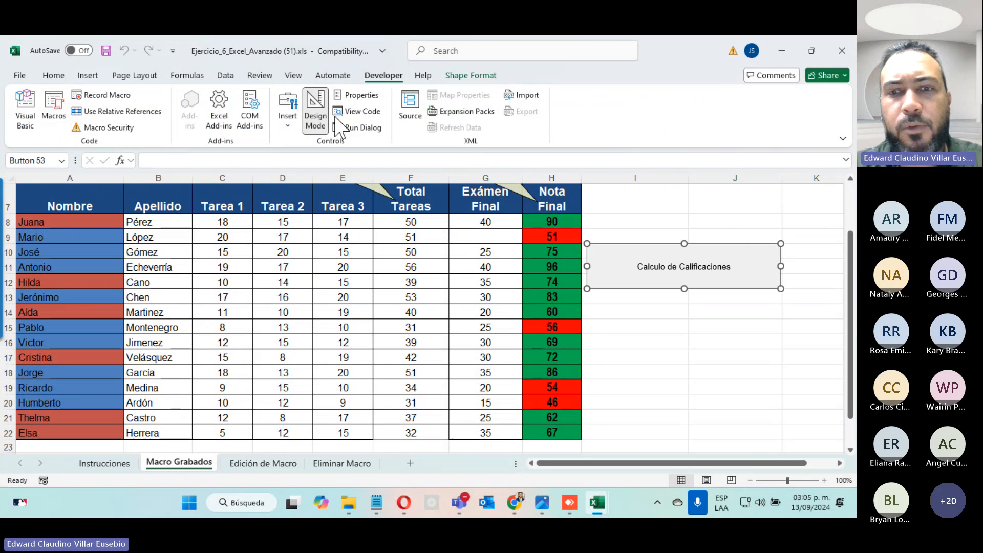
left_click(459, 502)
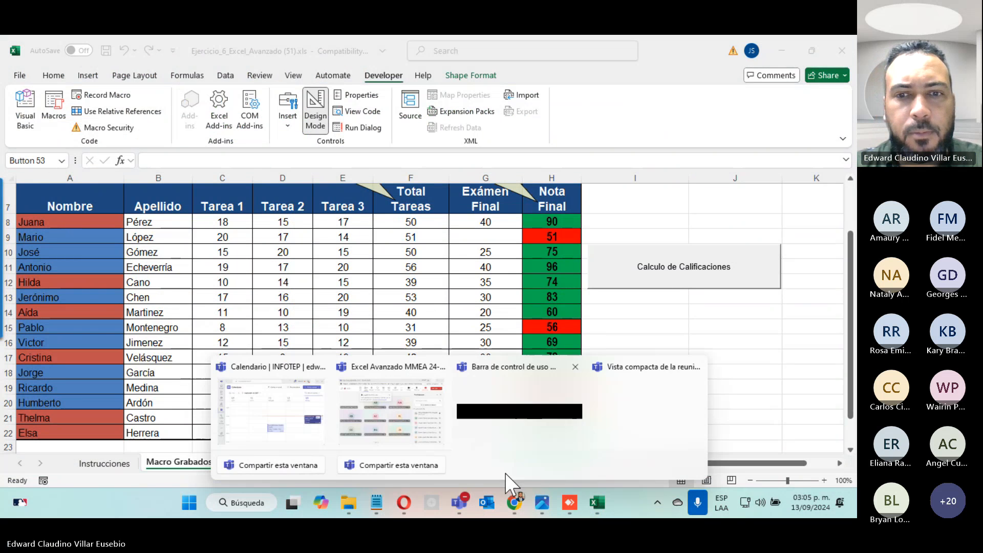
left_click(622, 416)
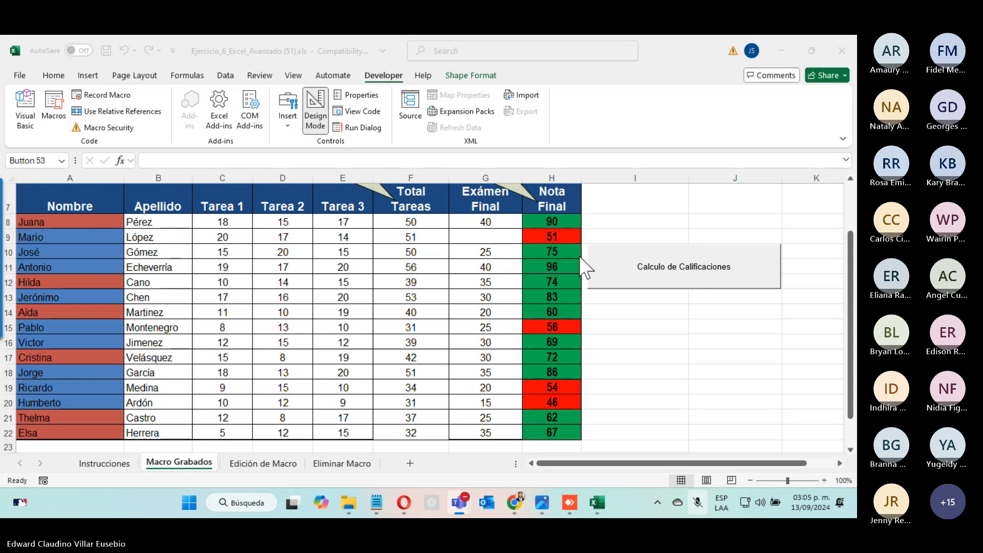
left_click(780, 346)
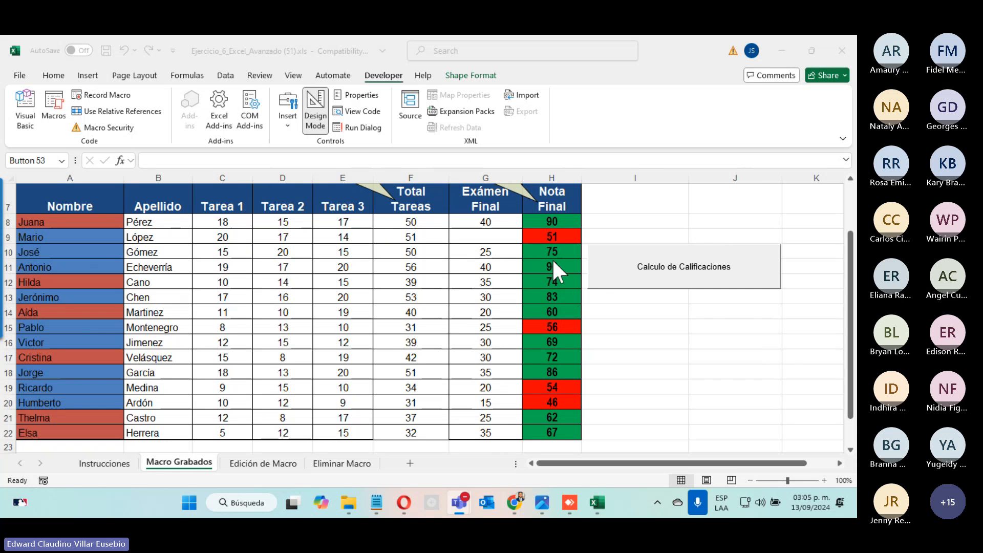
- Set the font size of the Calculo de Calificaciones button's label to 14
right_click(634, 255)
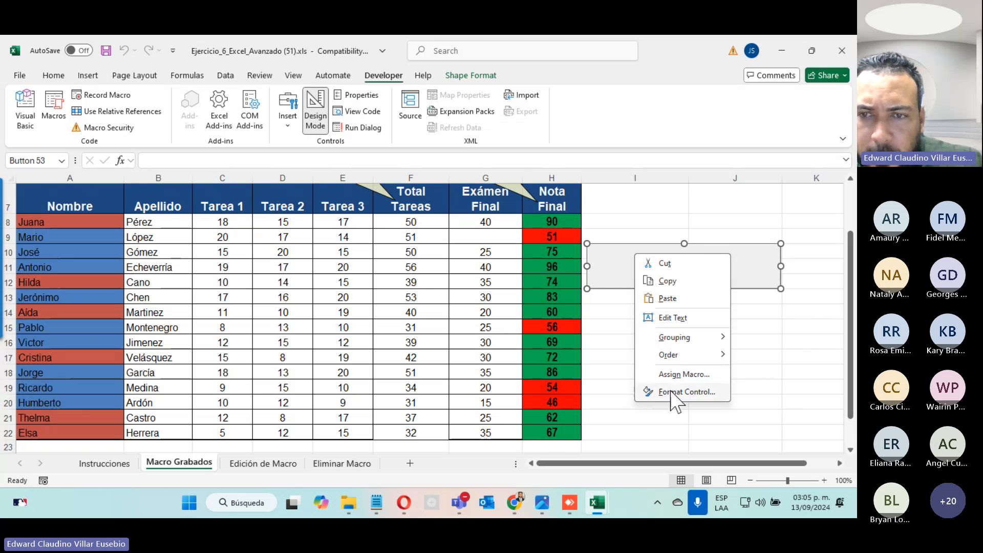
left_click(660, 387)
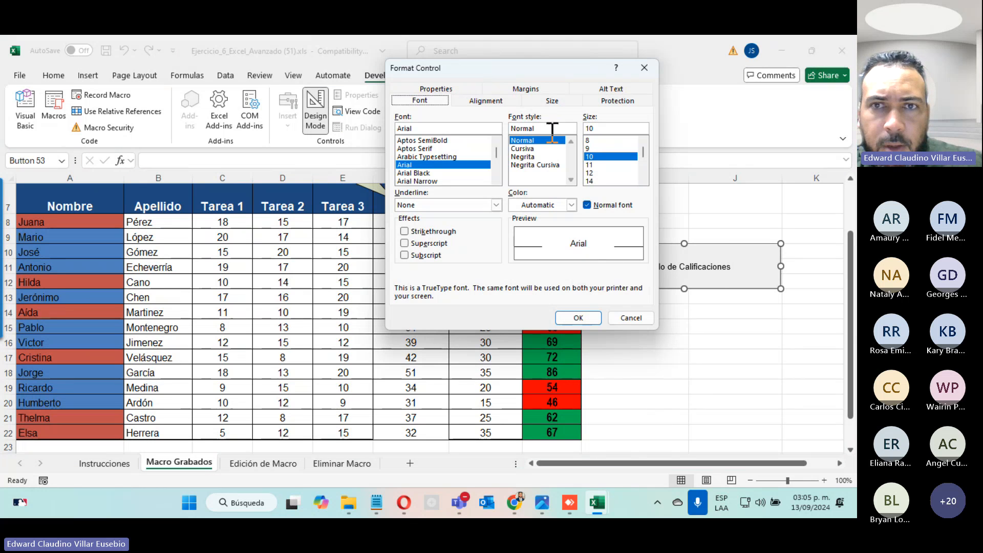
left_click(590, 181)
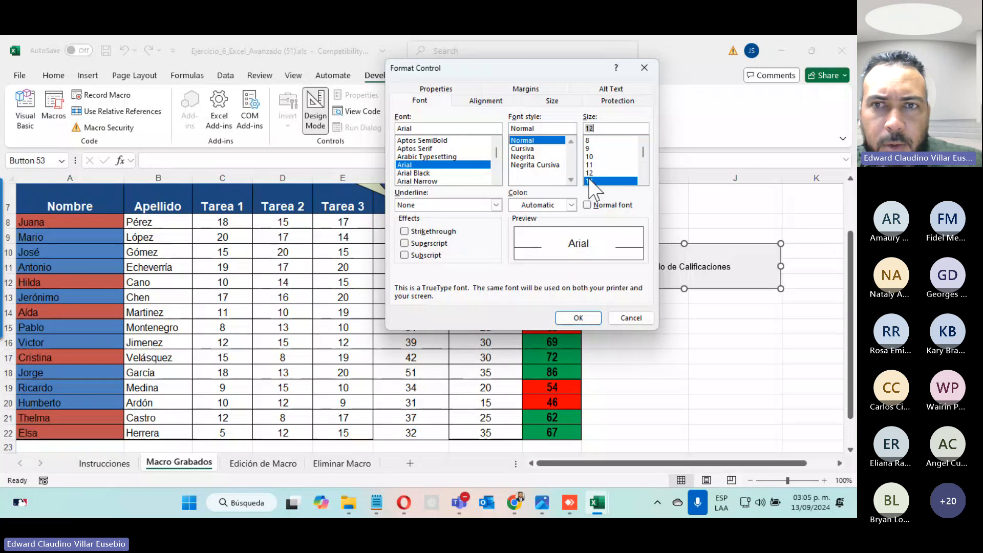
left_click(579, 318)
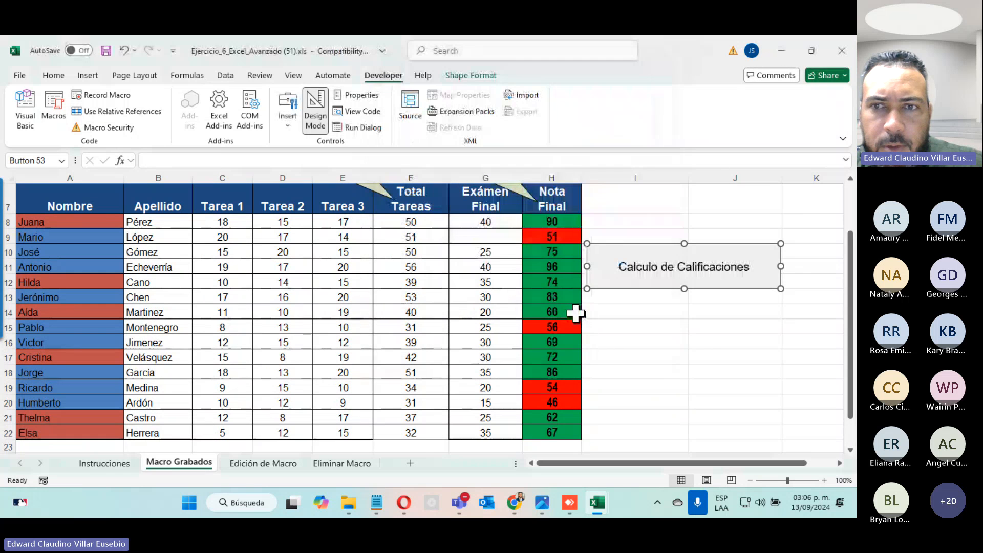
- Review the properties, margins, alt text, protection and alignment options of the Calculo de Calificaciones button, and cancel without changes
right_click(685, 267)
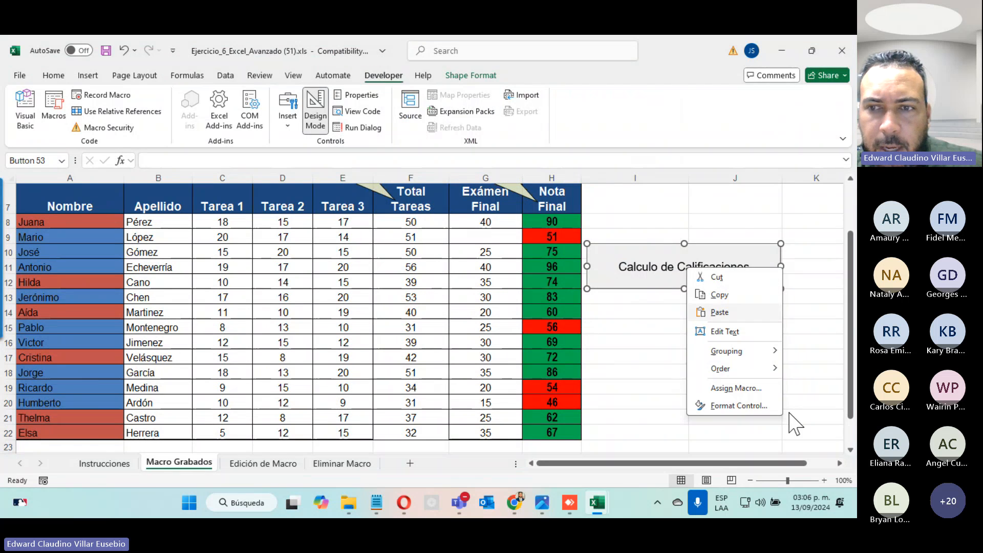
left_click(742, 407)
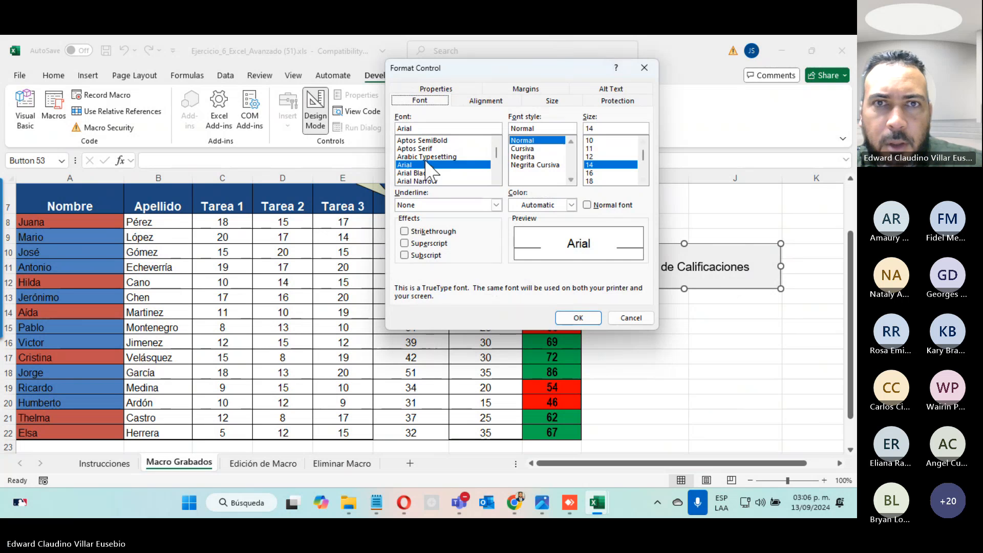
left_click(445, 89)
left_click(528, 101)
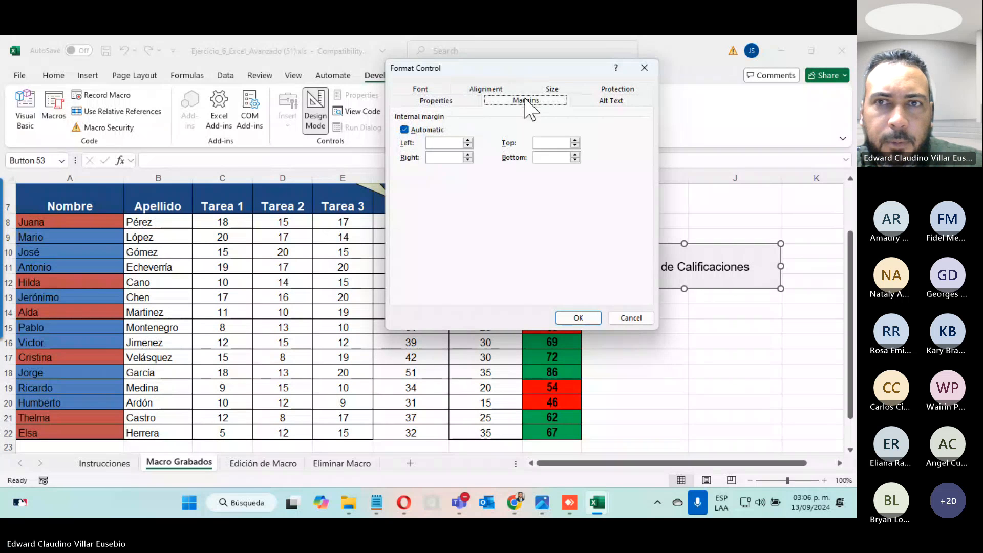
left_click(612, 100)
left_click(619, 89)
left_click(485, 101)
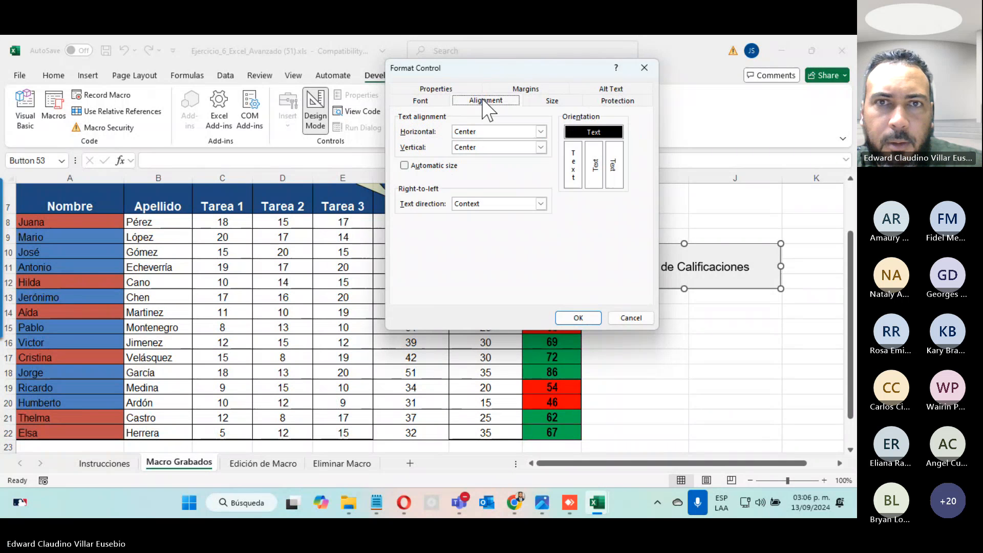
left_click(526, 90)
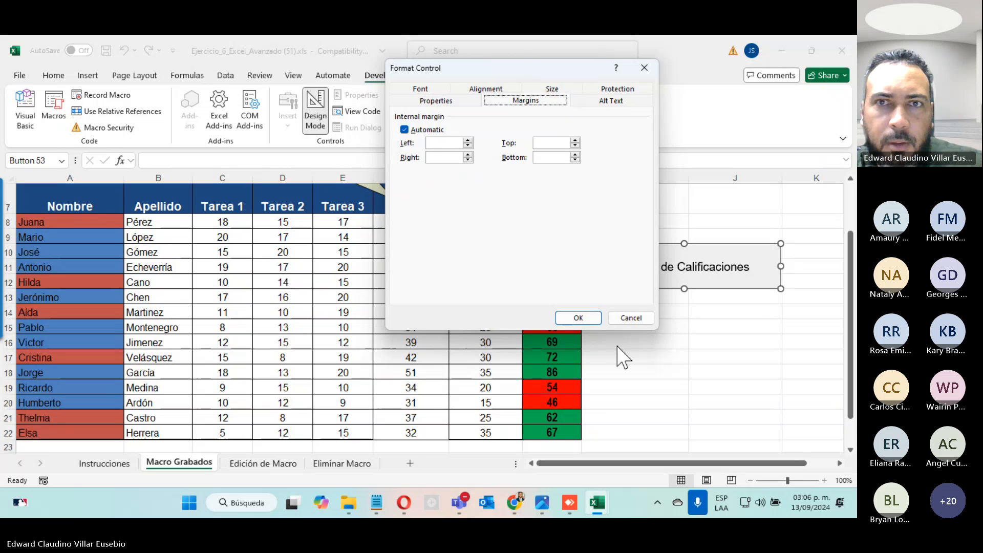
left_click(629, 318)
left_click(649, 219)
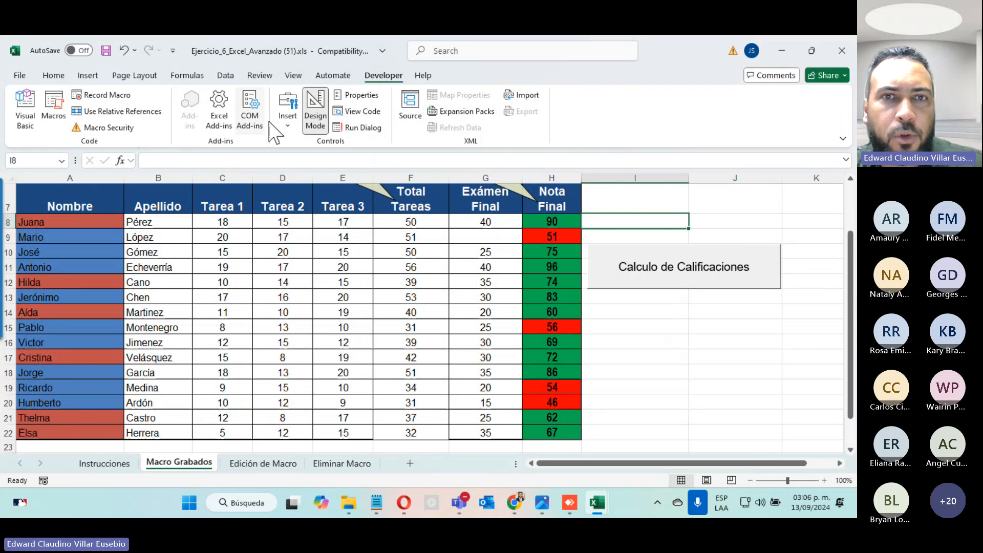
- Insert an ActiveX command button below the Calculo de Calificaciones button, about 224 wide and 47 high
left_click(288, 113)
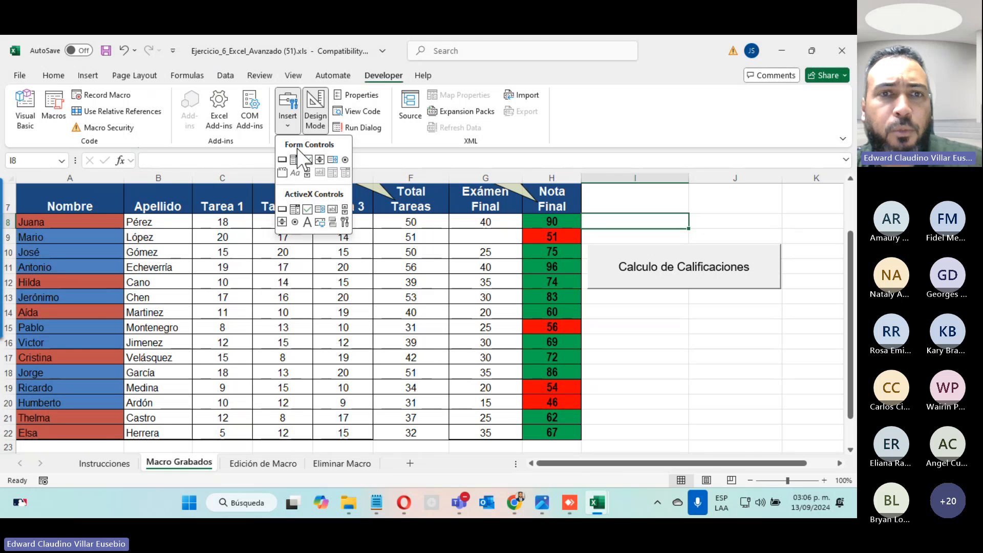
left_click(283, 210)
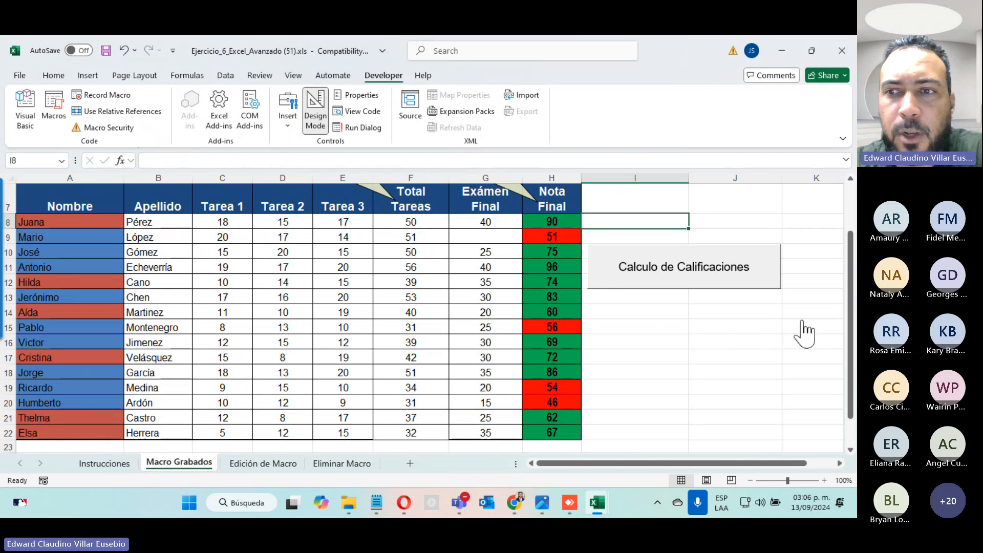
left_click(773, 323)
left_click(593, 309)
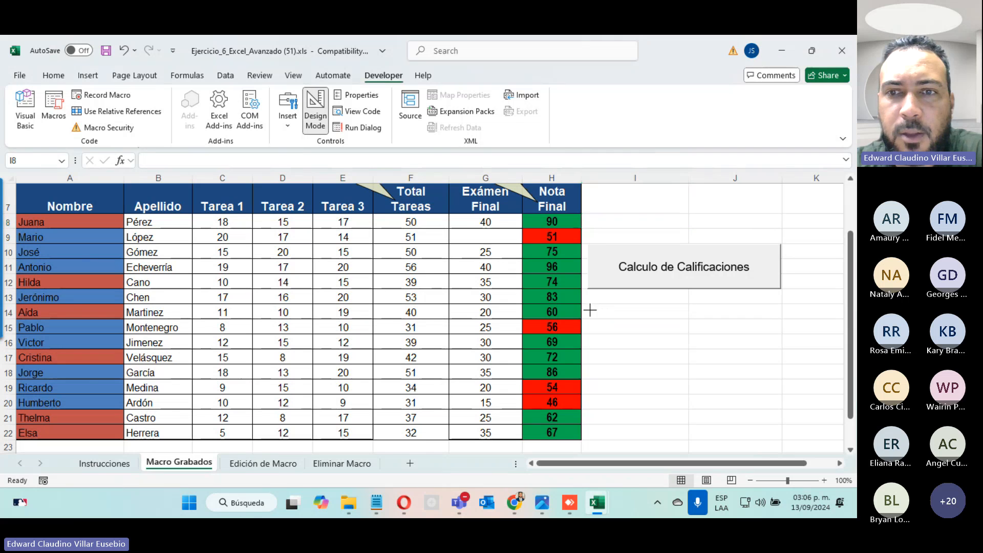
left_click_drag(591, 305, 774, 341)
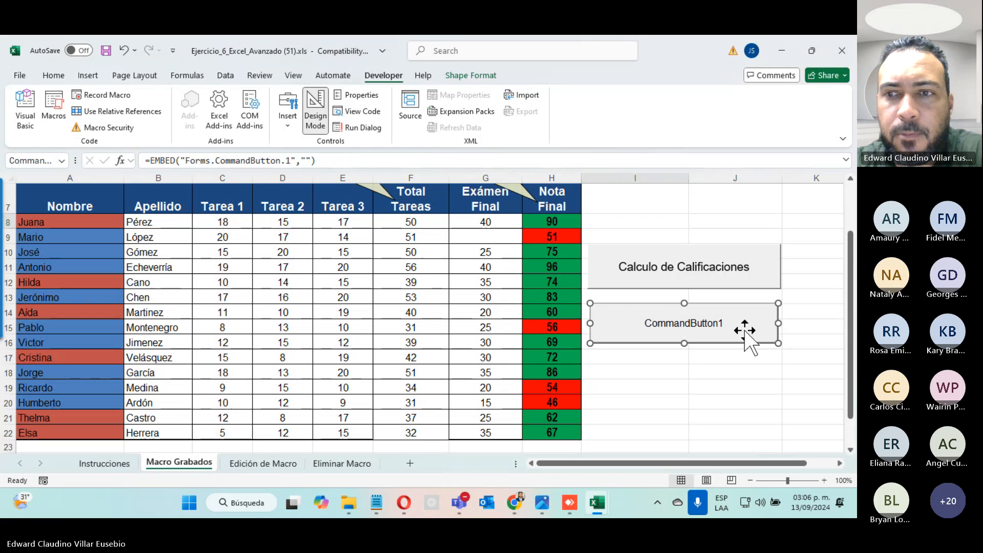
- Compare the options available for the Calculo de Calificaciones button with those of the new ActiveX command button
right_click(745, 331)
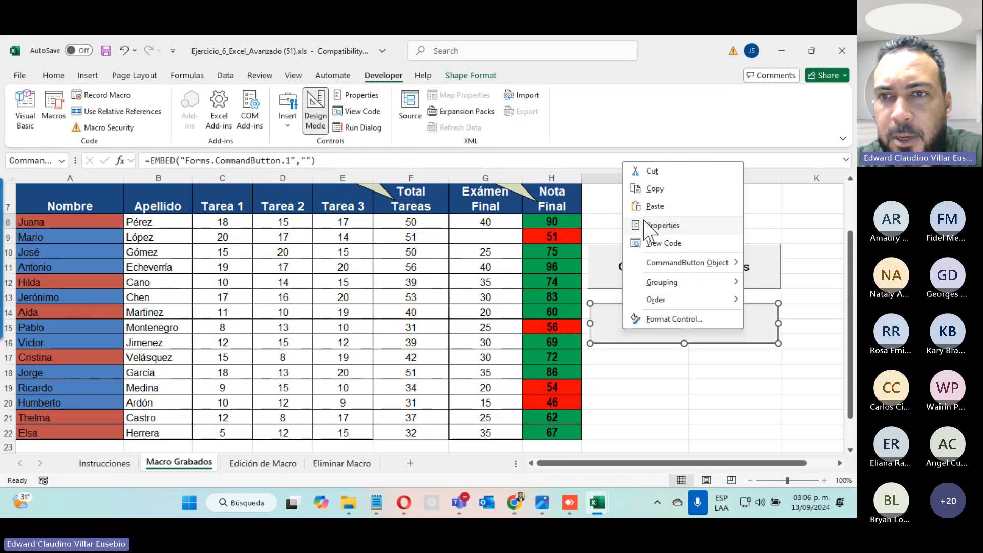
left_click(791, 255)
right_click(728, 256)
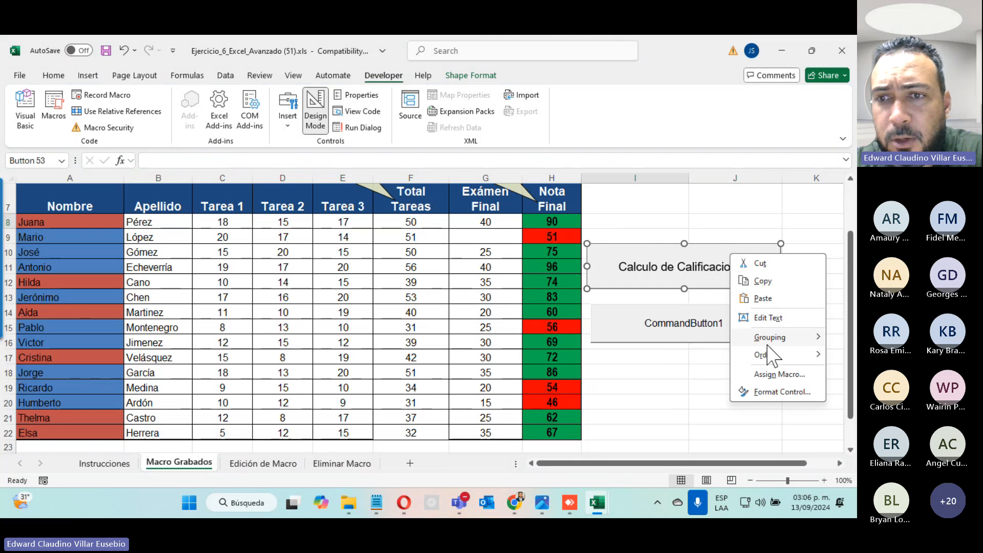
left_click(671, 333)
right_click(679, 314)
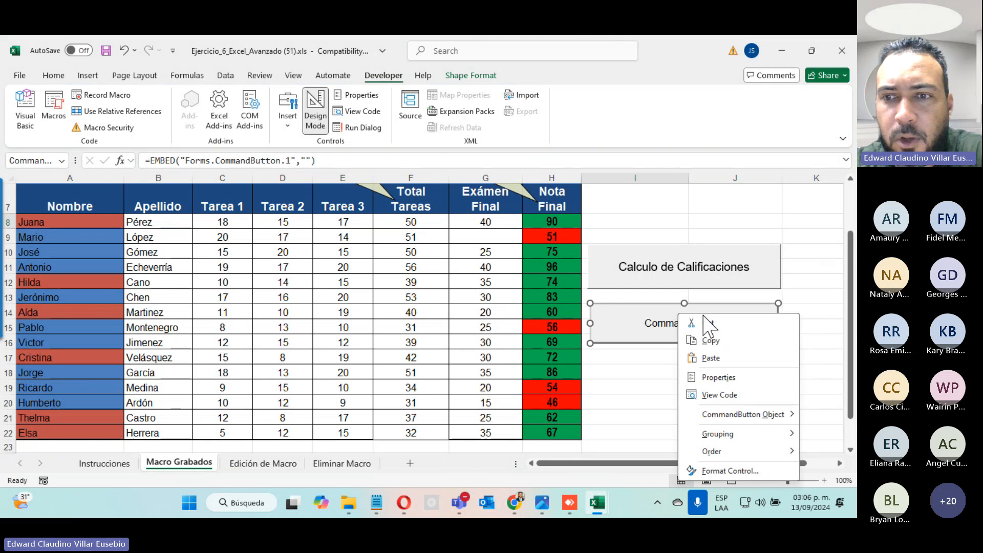
- Set the BackColor property of the ActiveX command button to the blue Highlight system colour
left_click(720, 377)
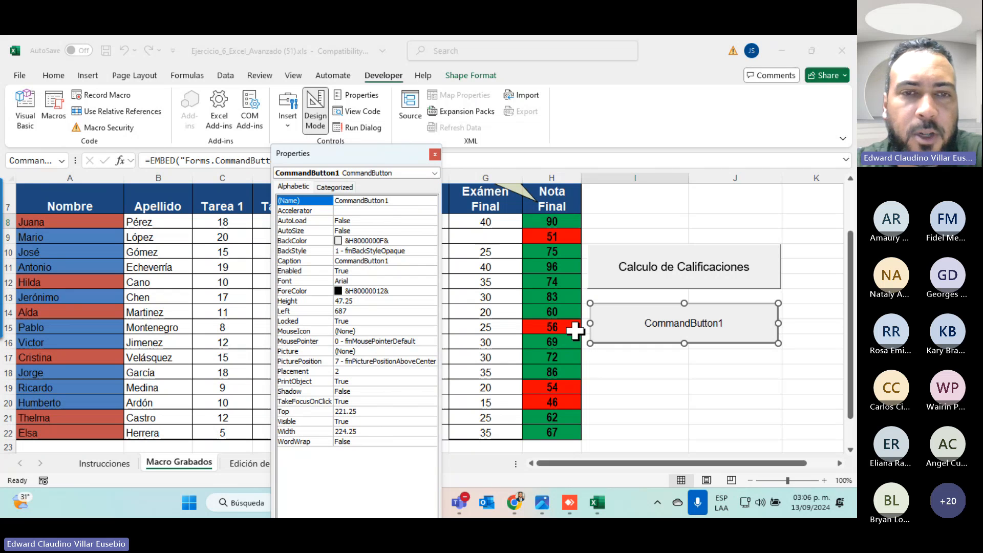
left_click(394, 240)
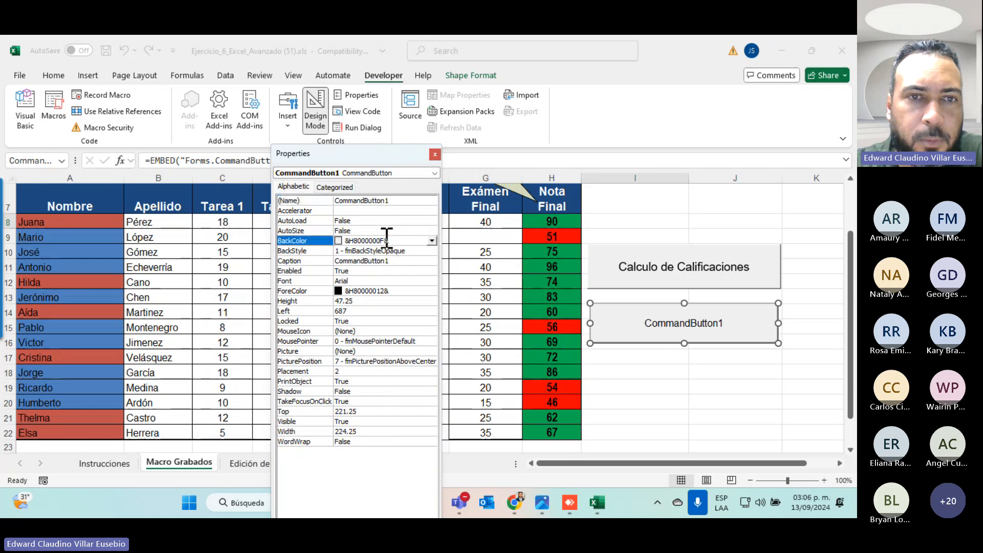
left_click(432, 240)
left_click(350, 322)
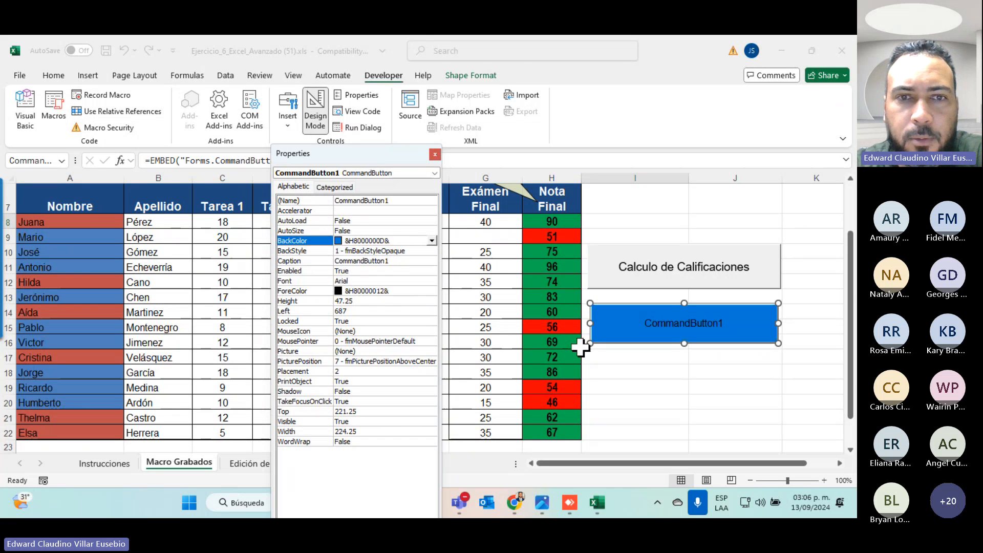
- Set the ForeColor property of the ActiveX command button to the Highlight Text system colour
left_click(409, 290)
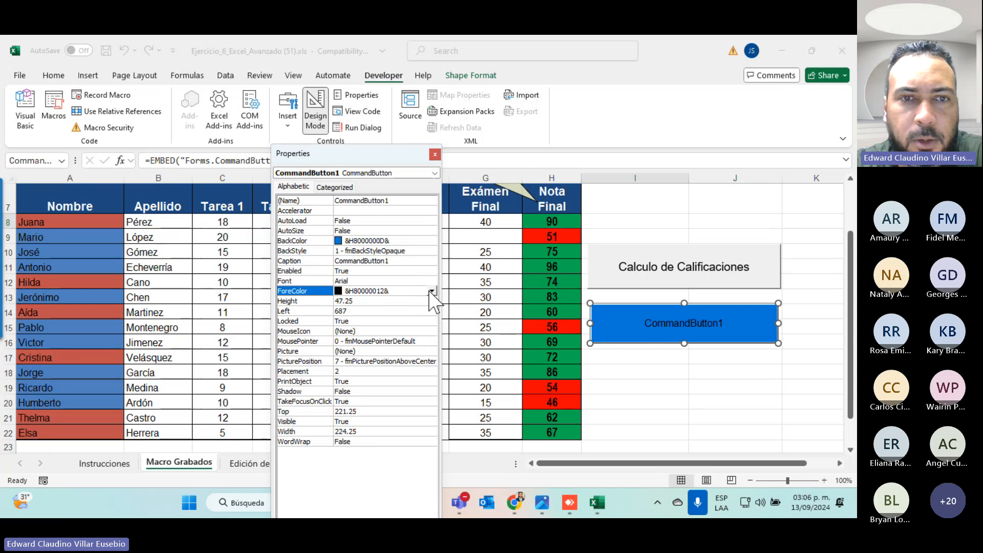
left_click(431, 291)
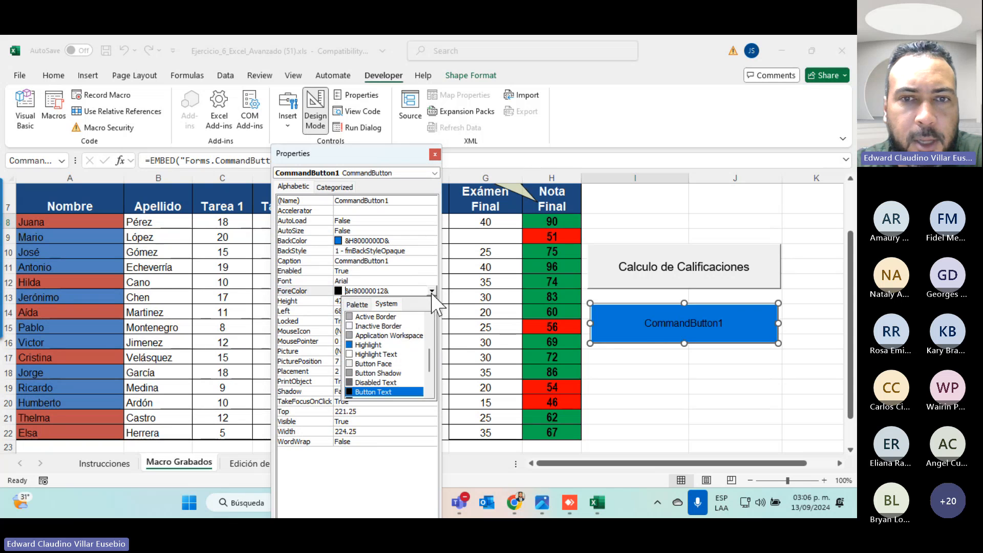
left_click(376, 354)
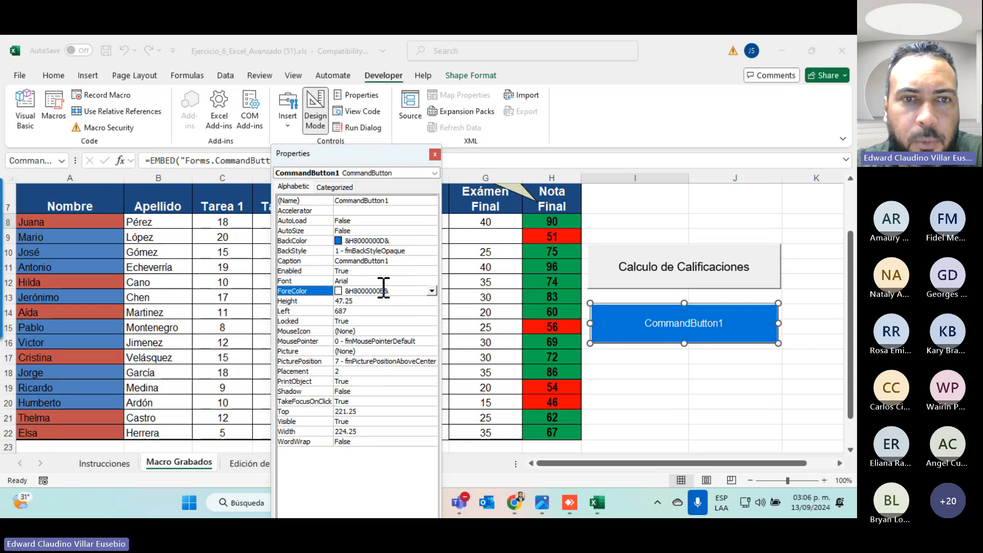
- Set the ActiveX command button's font to Arial Bold Italic, size 14
left_click(388, 281)
left_click(432, 280)
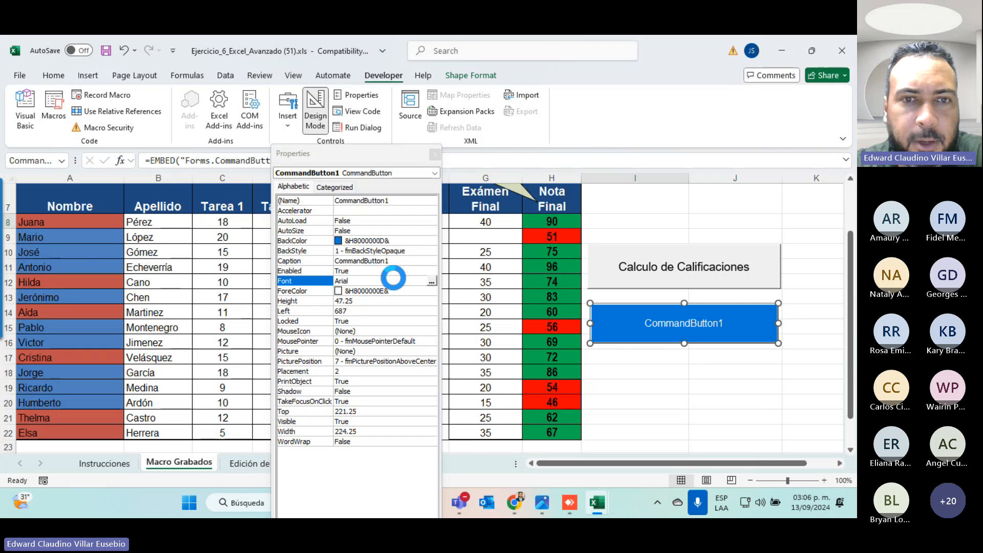
left_click(144, 194)
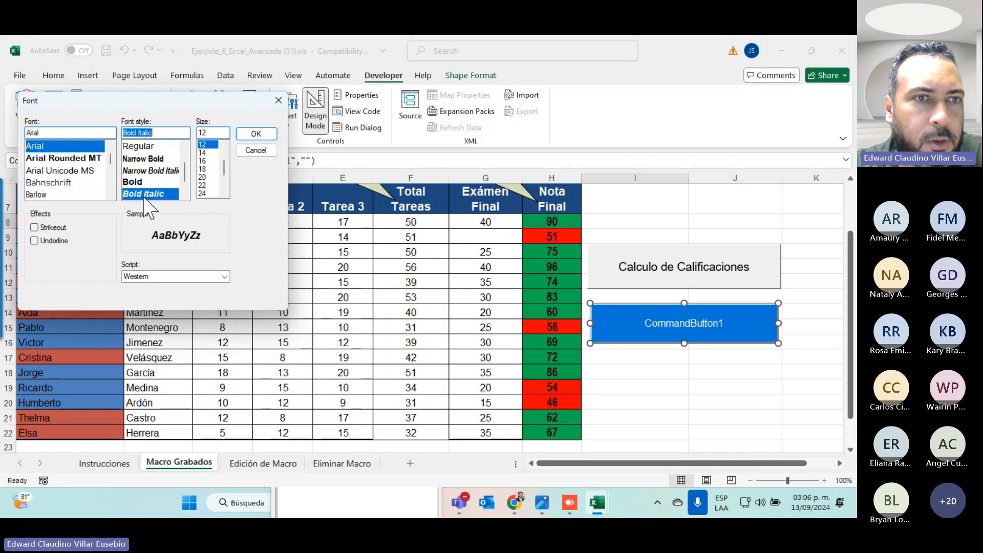
left_click(204, 153)
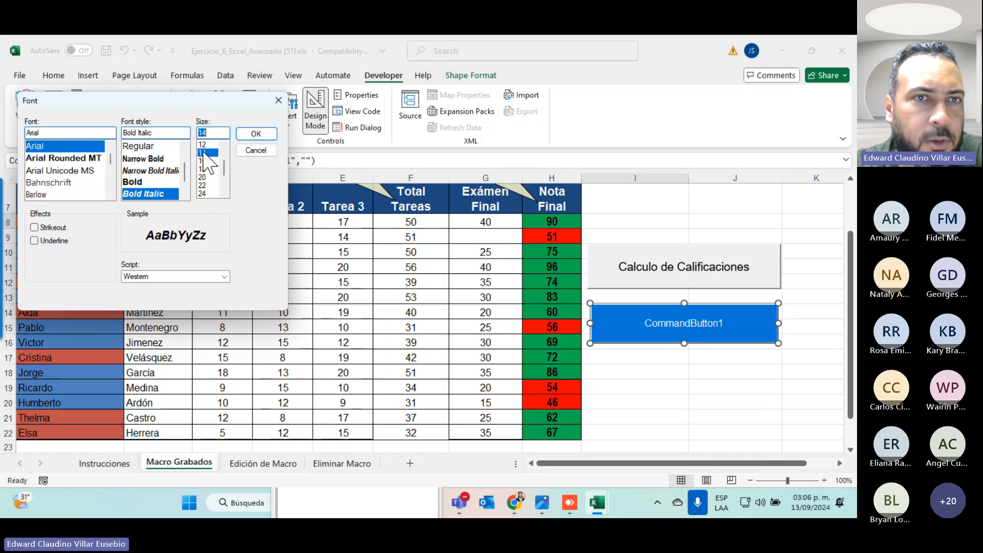
left_click(263, 137)
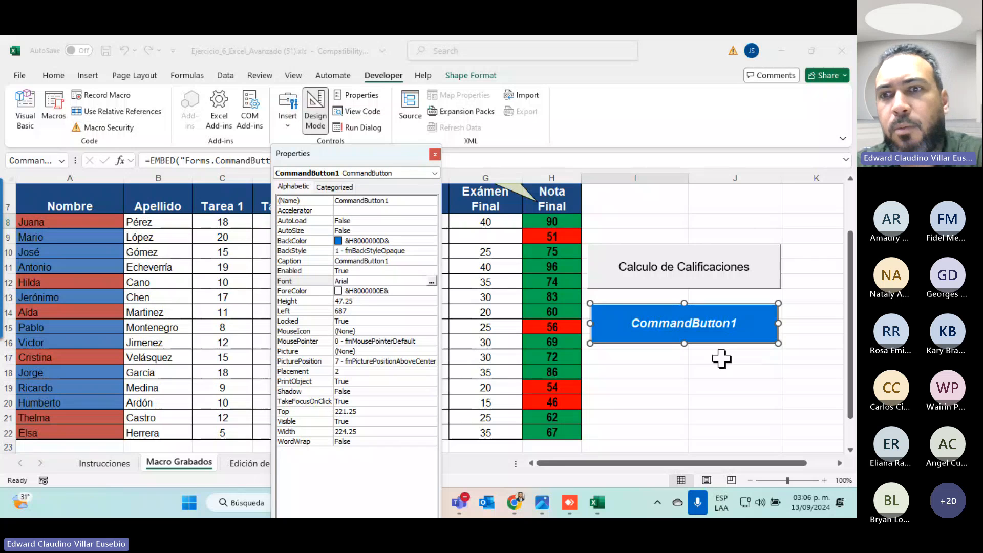
- View the click-event code of the ActiveX command button, and close the code editor and the Properties window with the button deselected
double_click(634, 324)
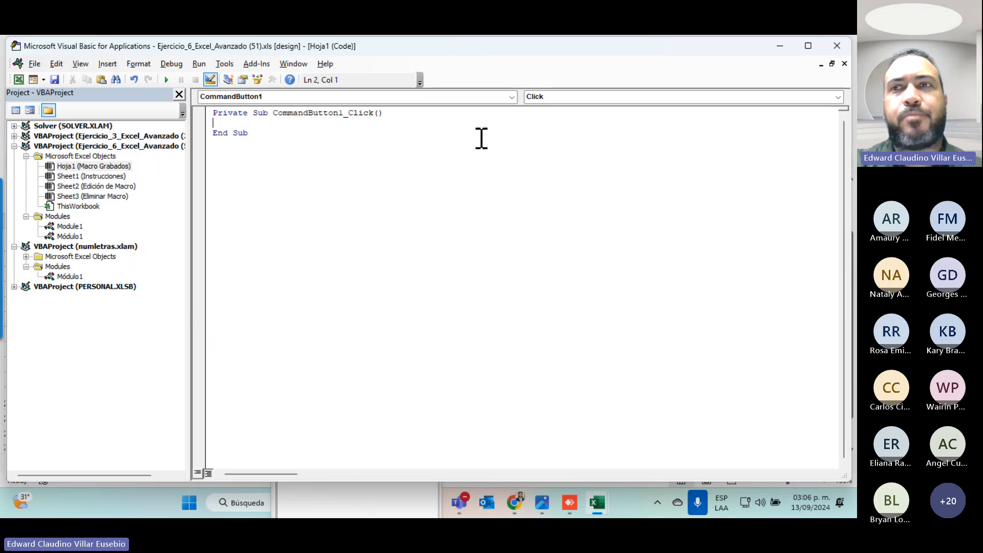
left_click(836, 46)
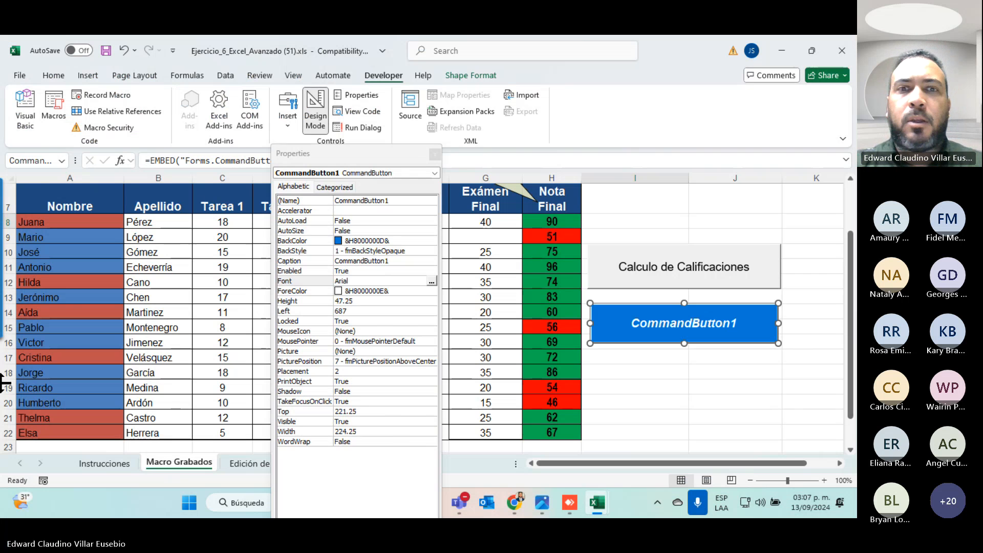
left_click(435, 154)
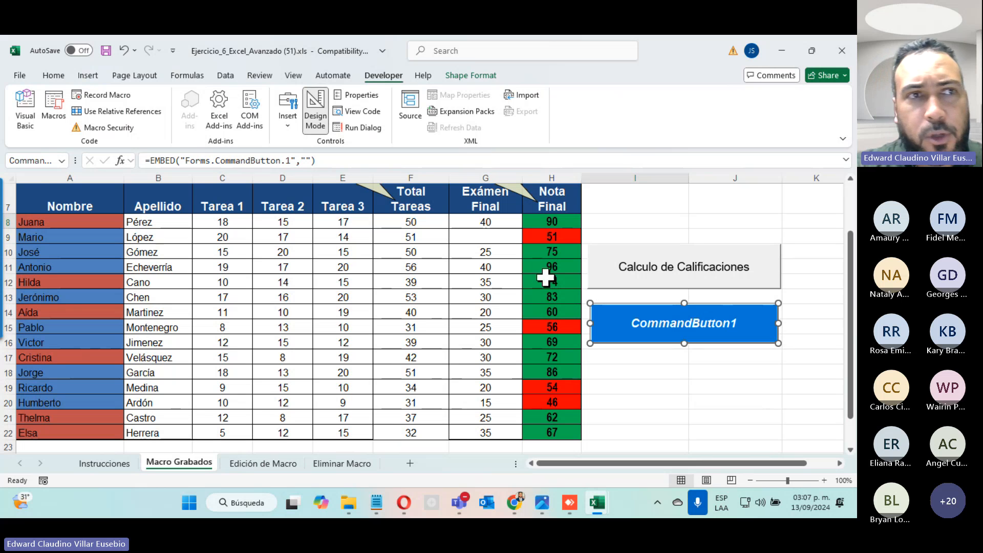
left_click(343, 282)
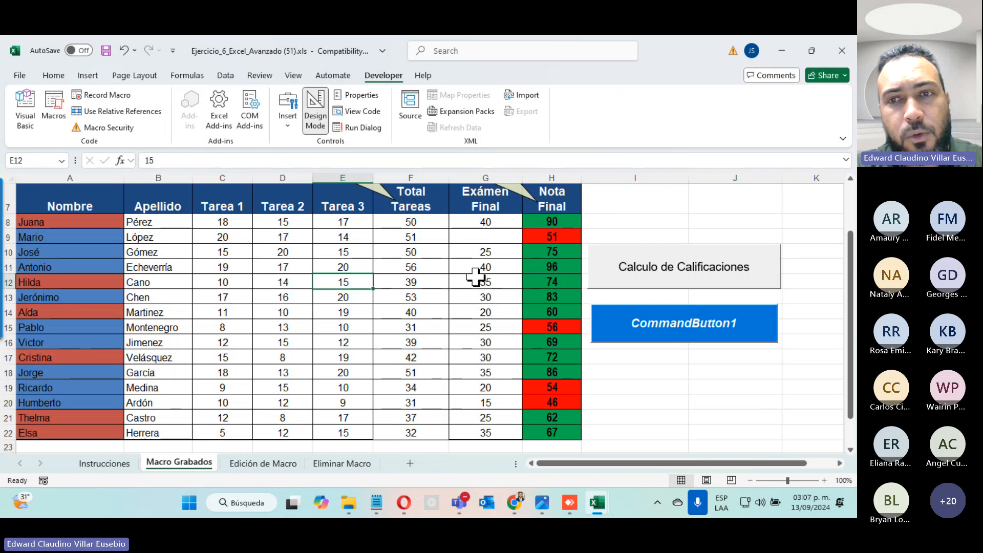
- Examine the Save As file types, including Excel Macro-Enabled Workbook (*.xlsm), and return to the sheet without saving
scroll(250, 348, "up", 2)
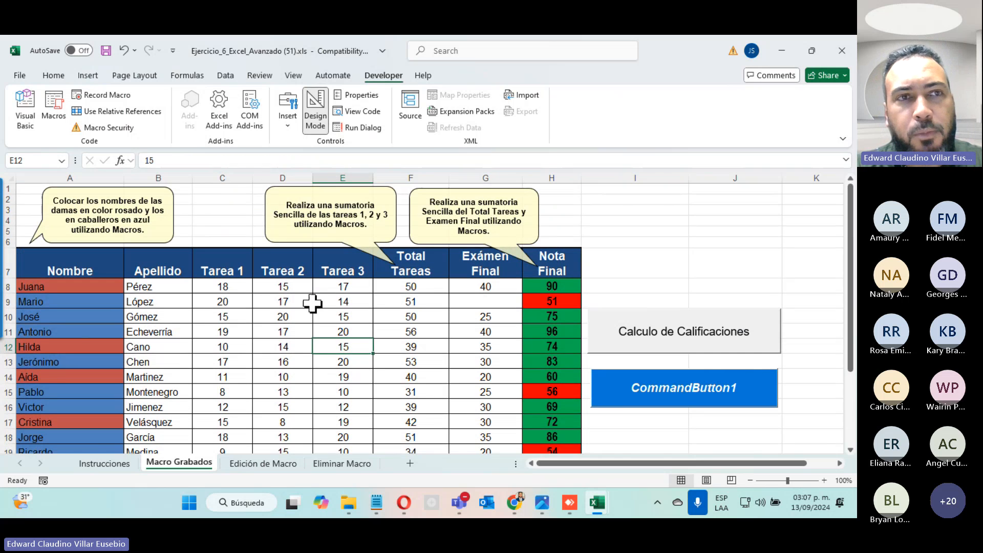
left_click(19, 75)
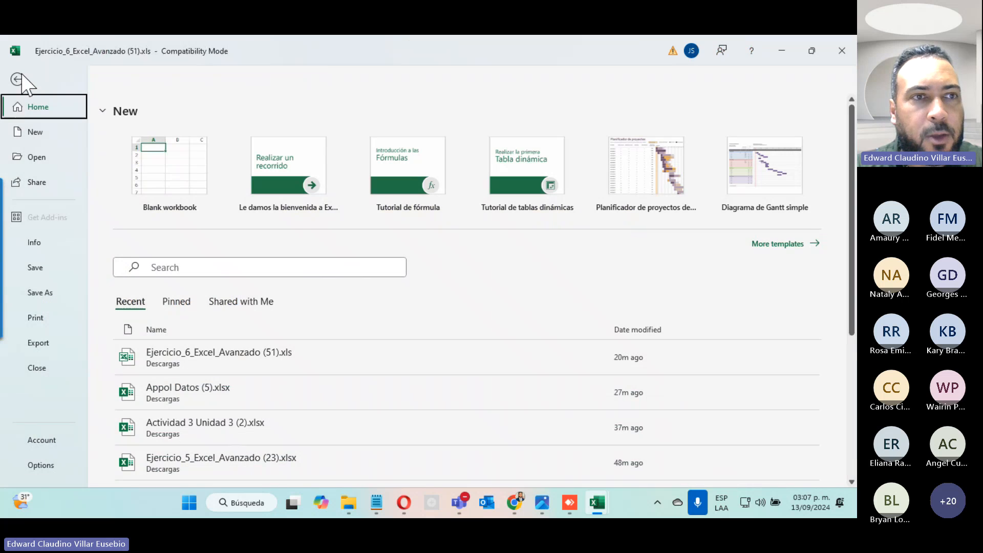
left_click(41, 292)
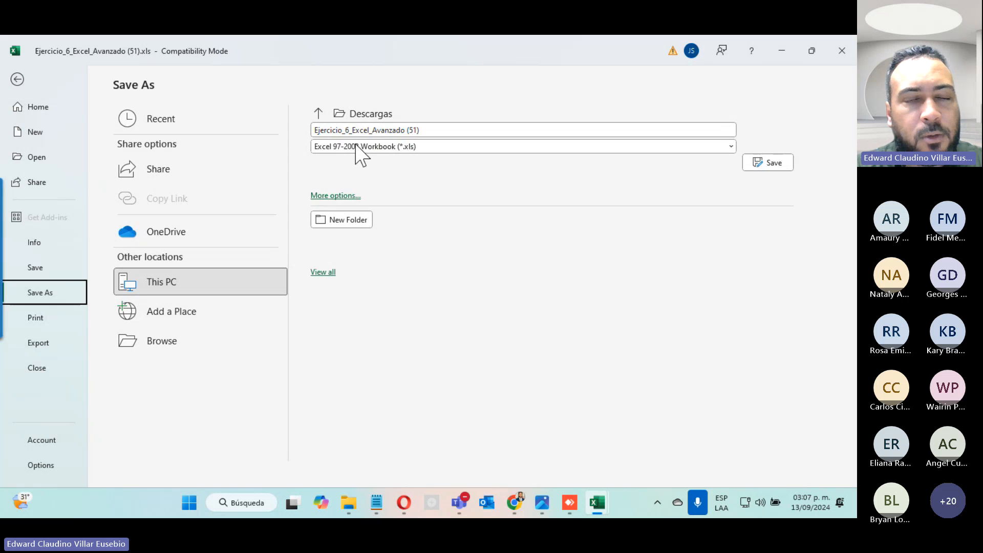
left_click(422, 147)
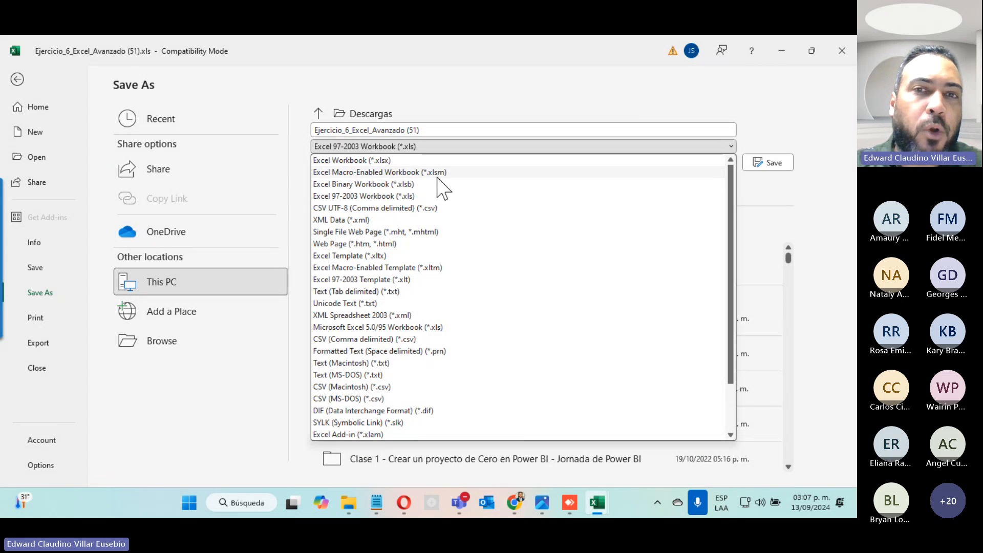
left_click(689, 101)
left_click(17, 79)
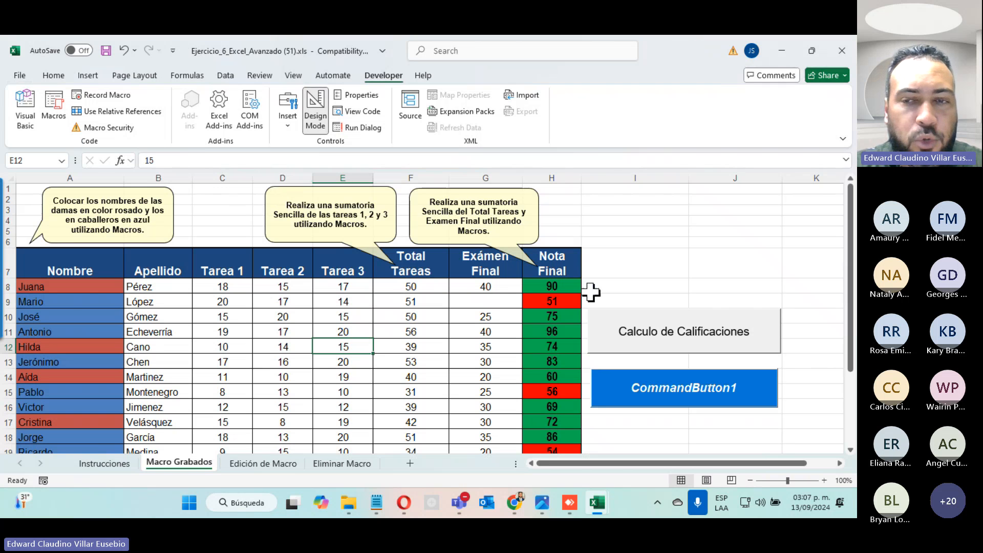
- Run the macro with the Calculo de Calificaciones button outside Design Mode, and check the Teams meeting window before minimizing it
left_click(672, 340)
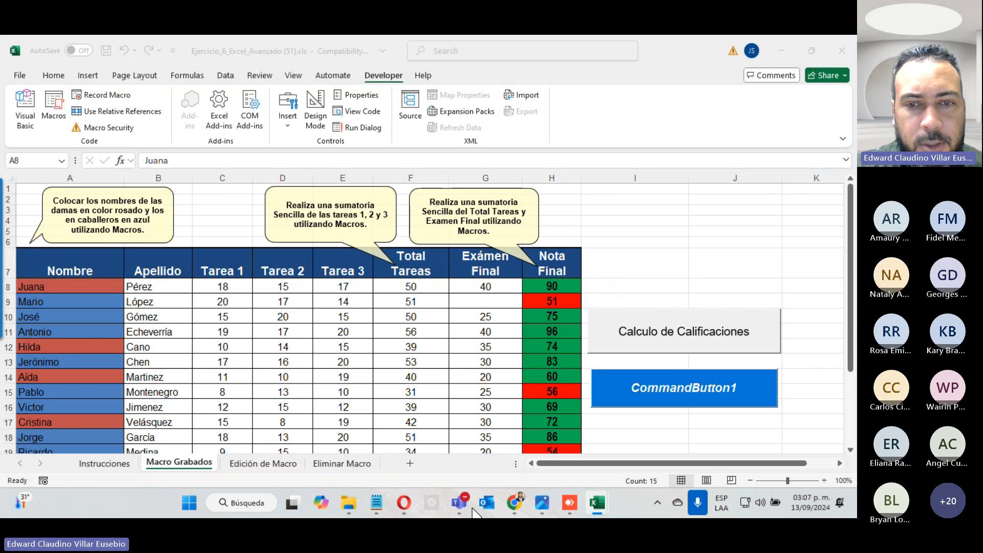
left_click(456, 508)
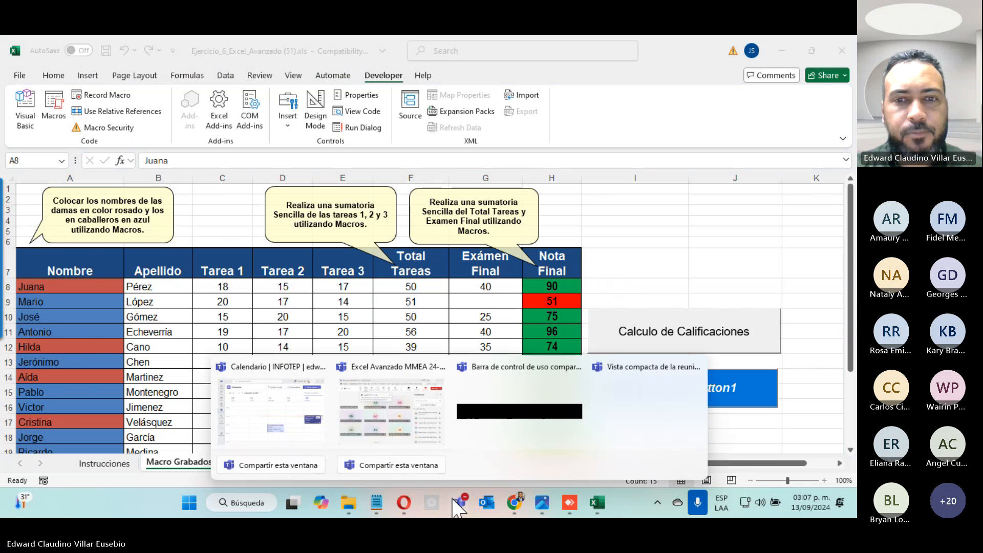
left_click(417, 412)
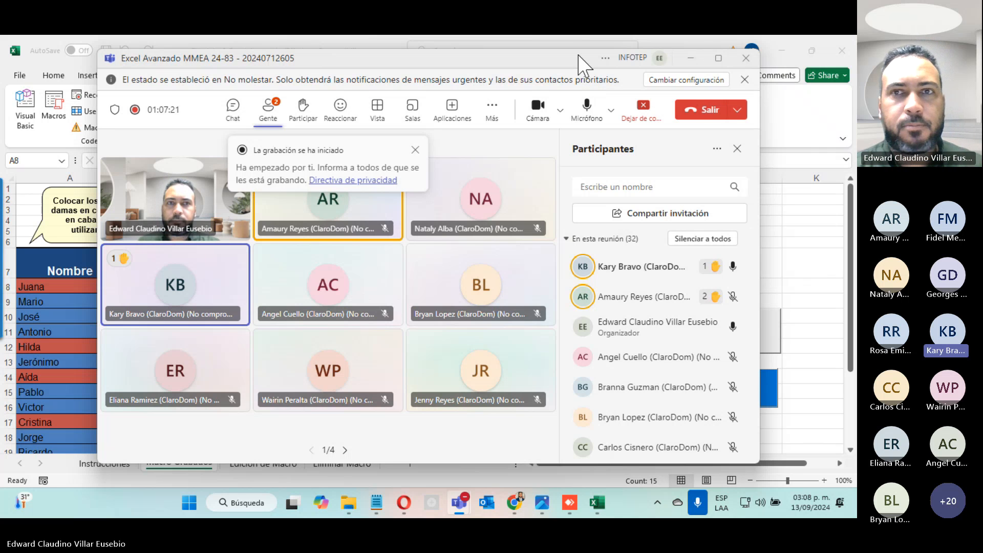
left_click(692, 58)
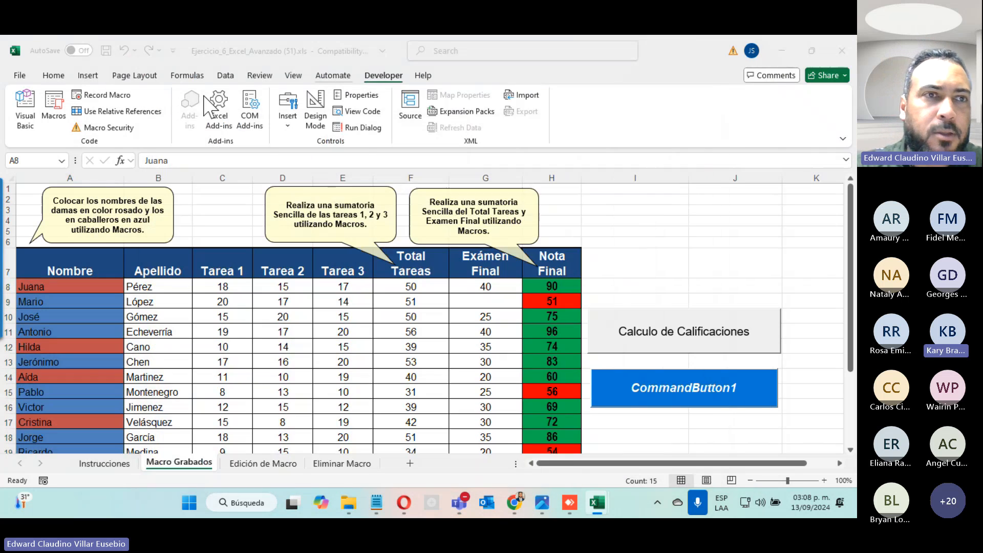
- View the macros available in all open workbooks, check the Teams meeting window, and close the macro list without changes
left_click(53, 114)
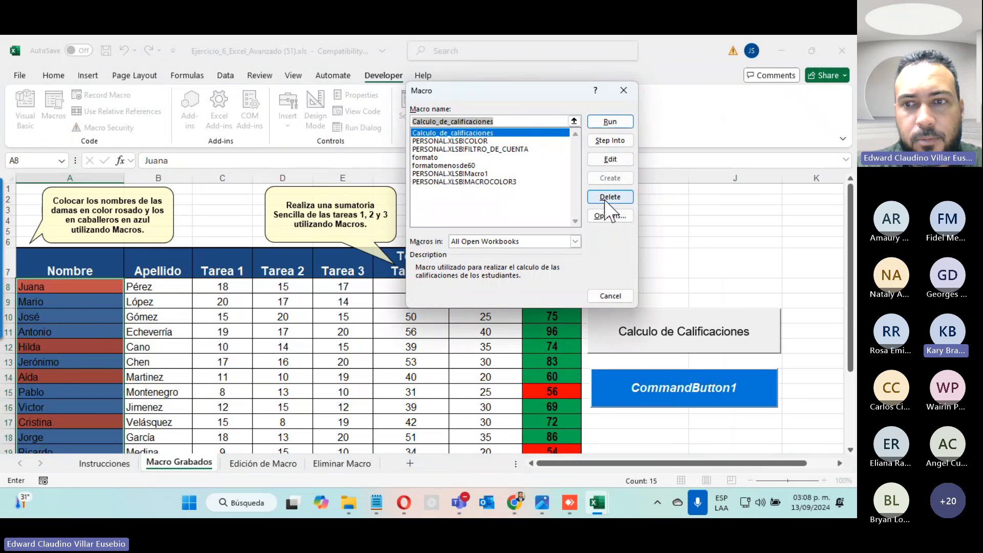
key("alt+Tab")
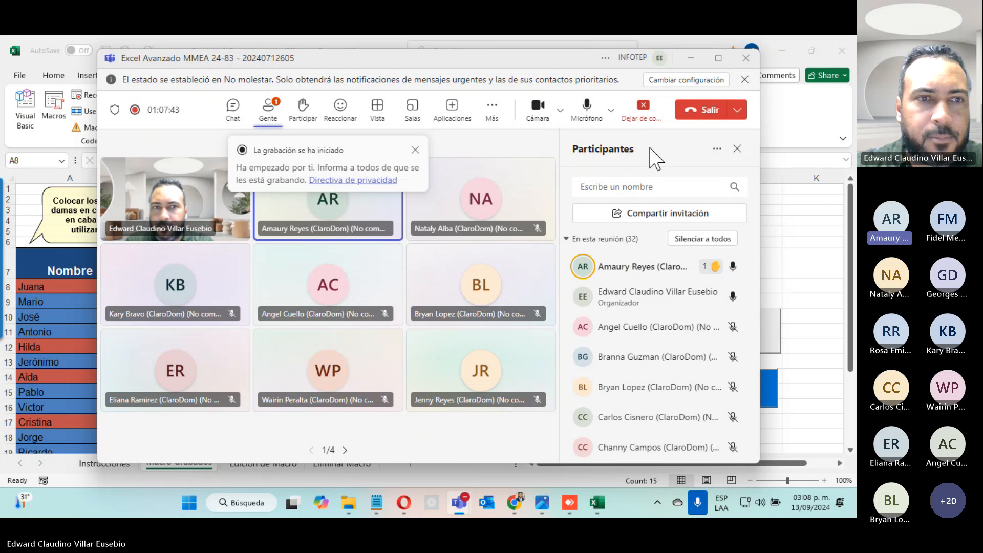
left_click(695, 61)
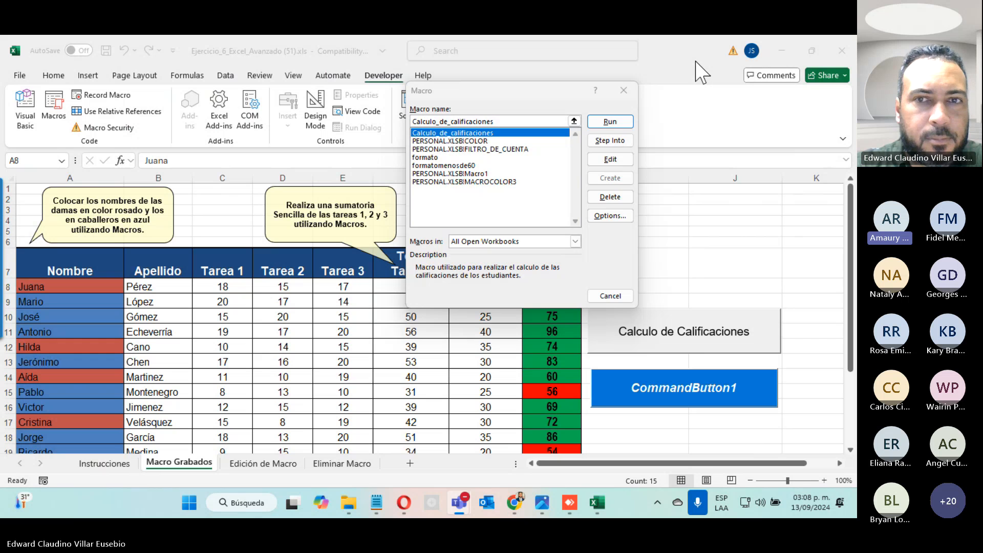
left_click(623, 90)
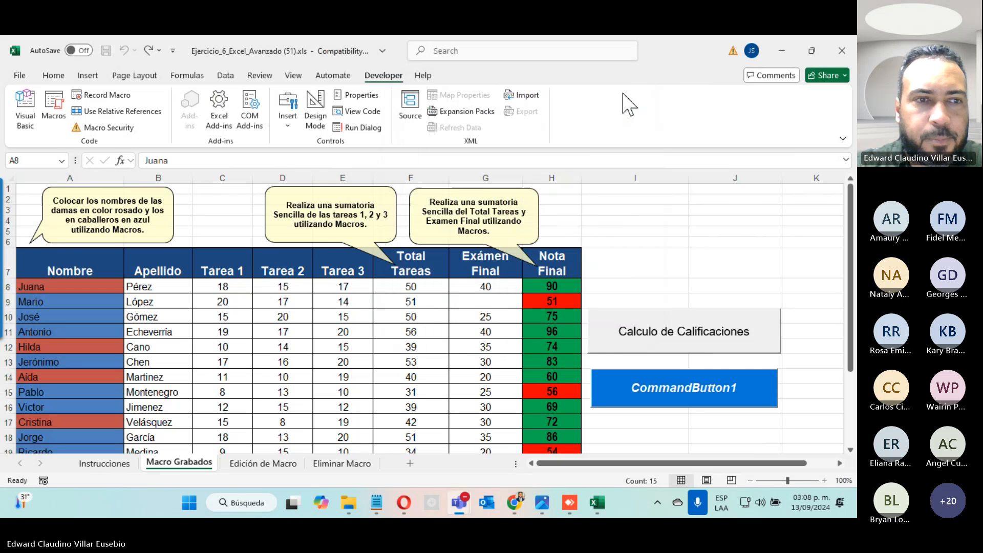
- Select the grades table A7:H21, undoing the accidental fill into row 22, and browse the Format as Table styles without applying one
scroll(363, 303, "down", 3)
scroll(358, 301, "up", 3)
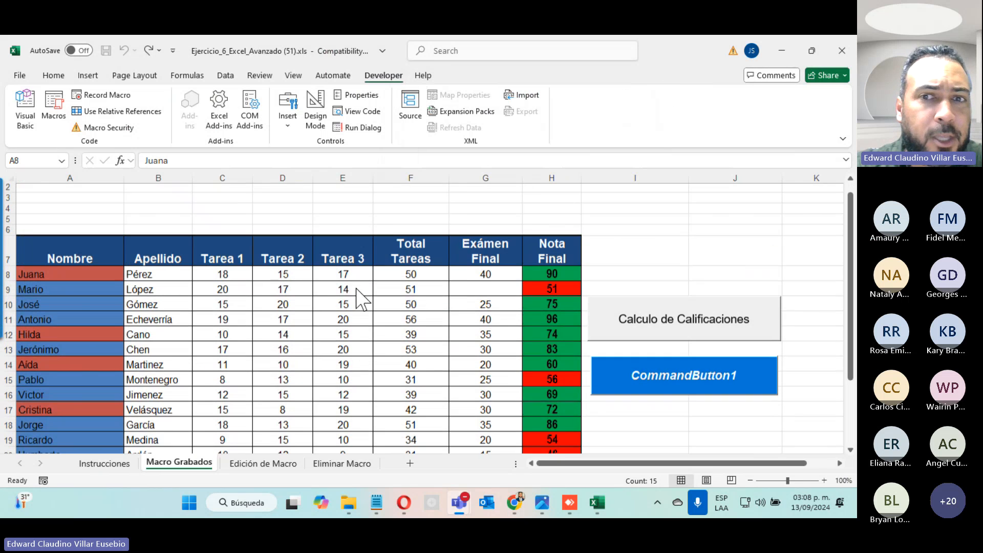
left_click_drag(68, 270, 491, 422)
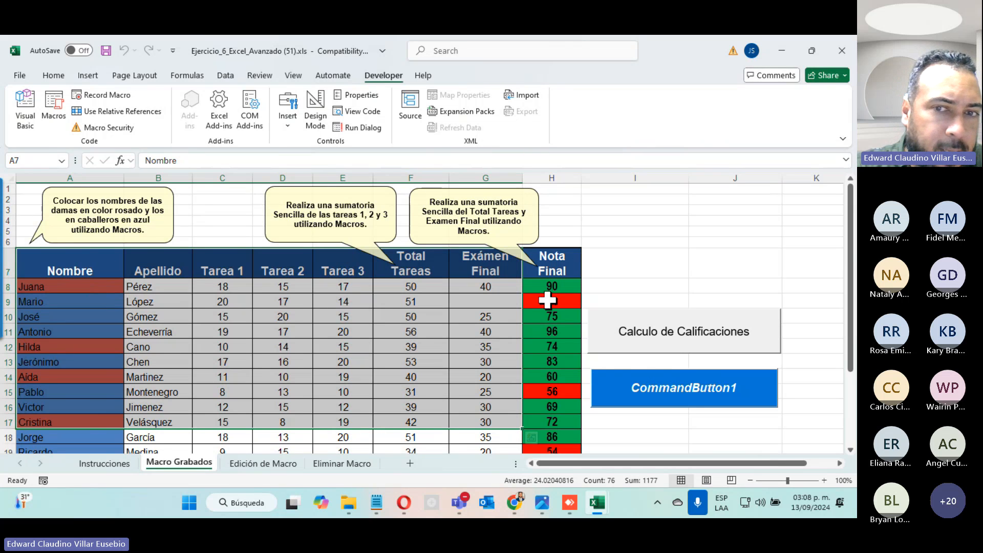
left_click_drag(80, 264, 578, 453)
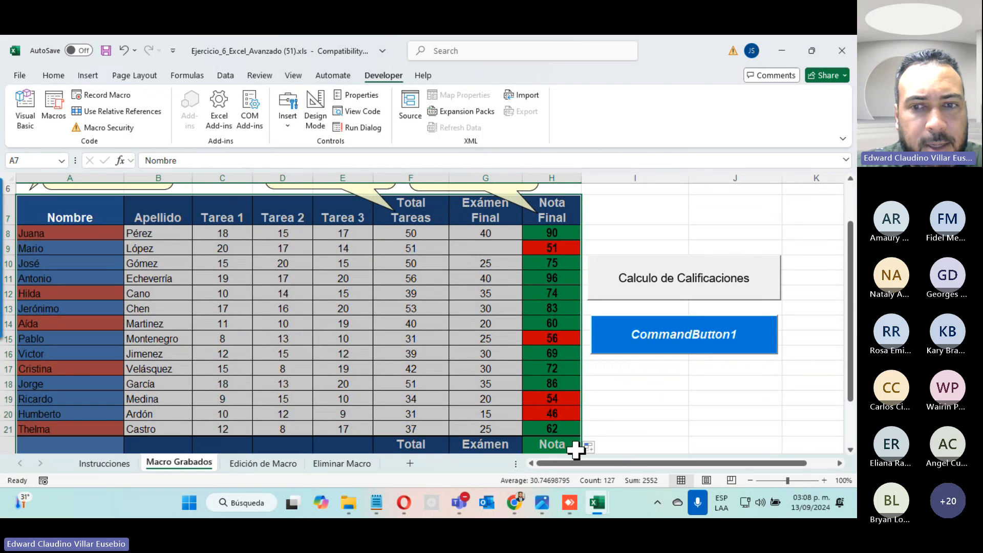
key("ctrl+z")
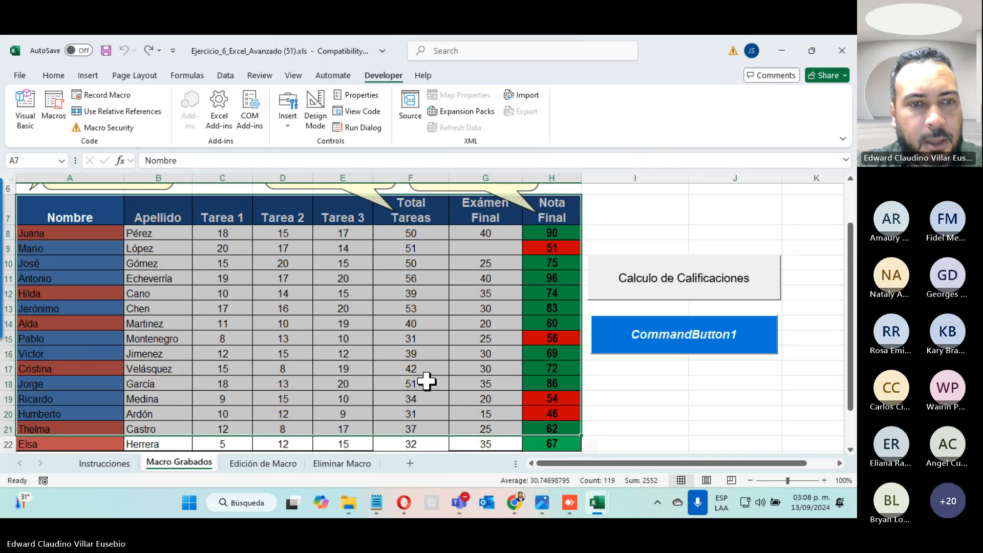
left_click(54, 77)
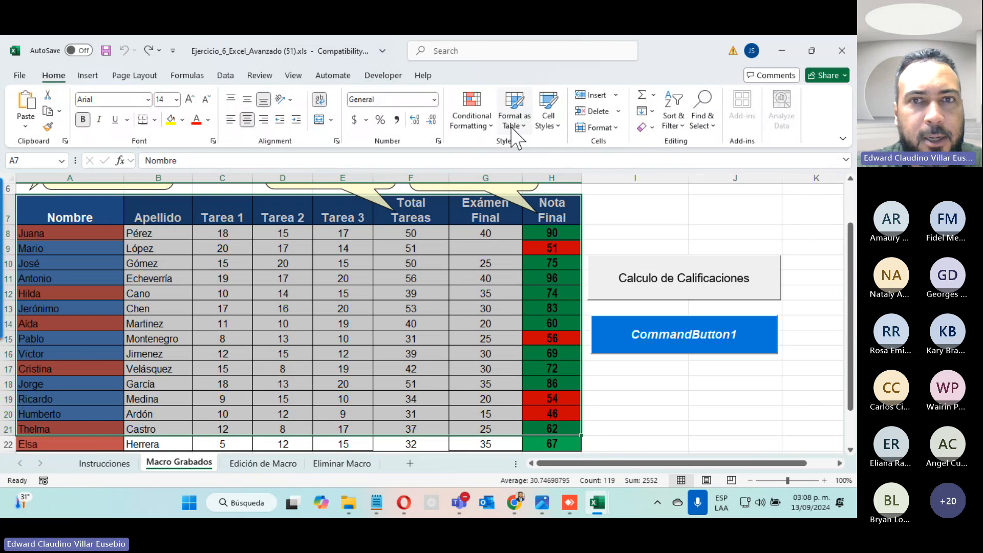
left_click(514, 113)
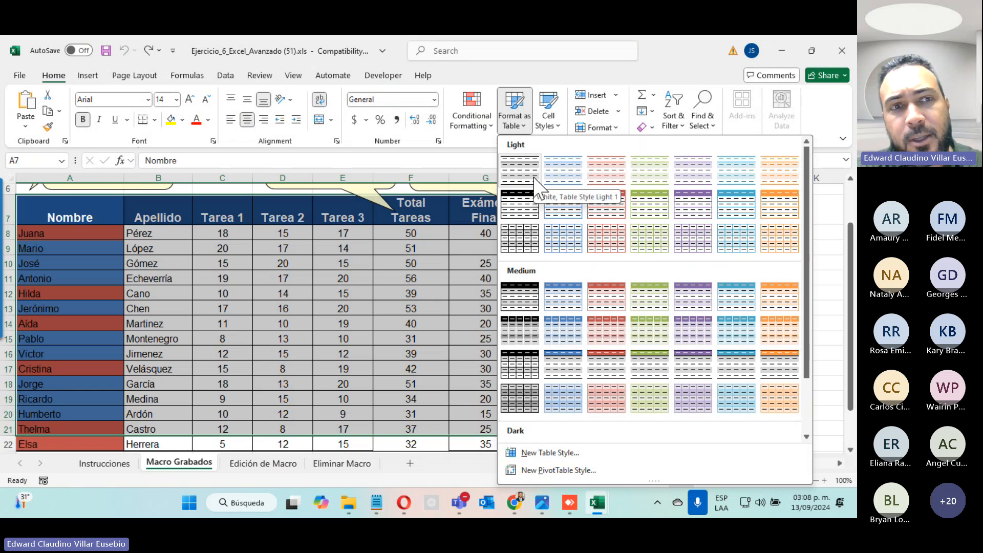
left_click(223, 362)
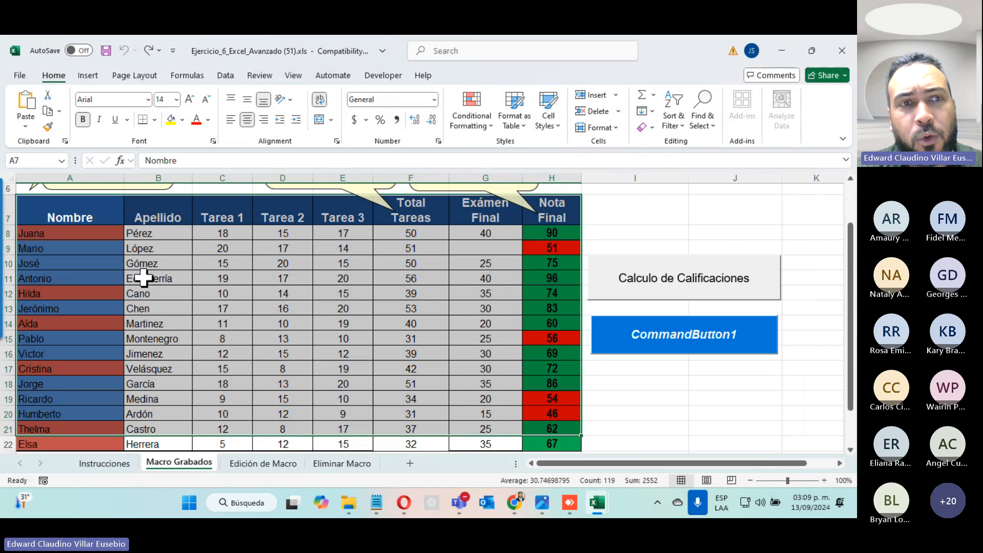
- Inspect the grades table's extent from header cell A7 to the last Nota Final cell H22
left_click(50, 213)
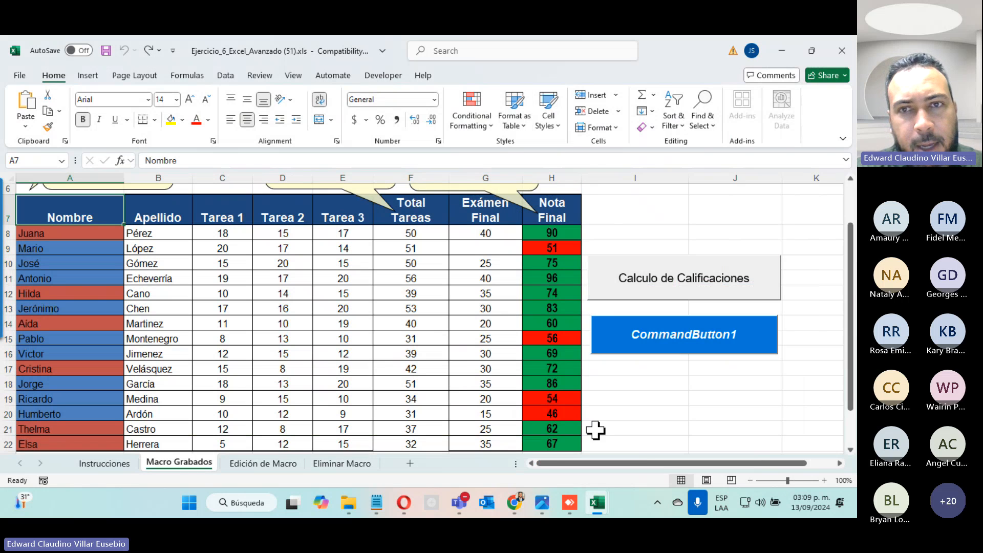
left_click(567, 443)
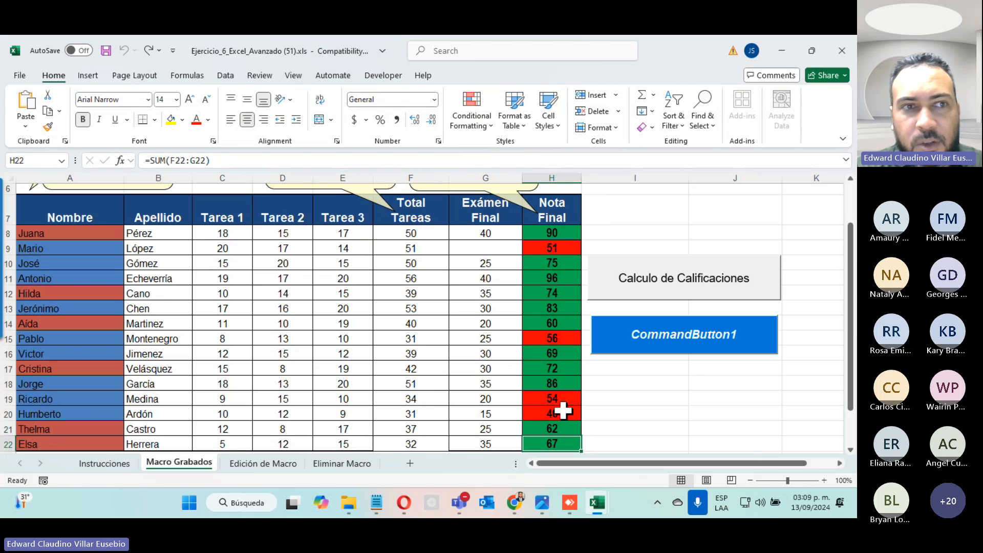
left_click(83, 219)
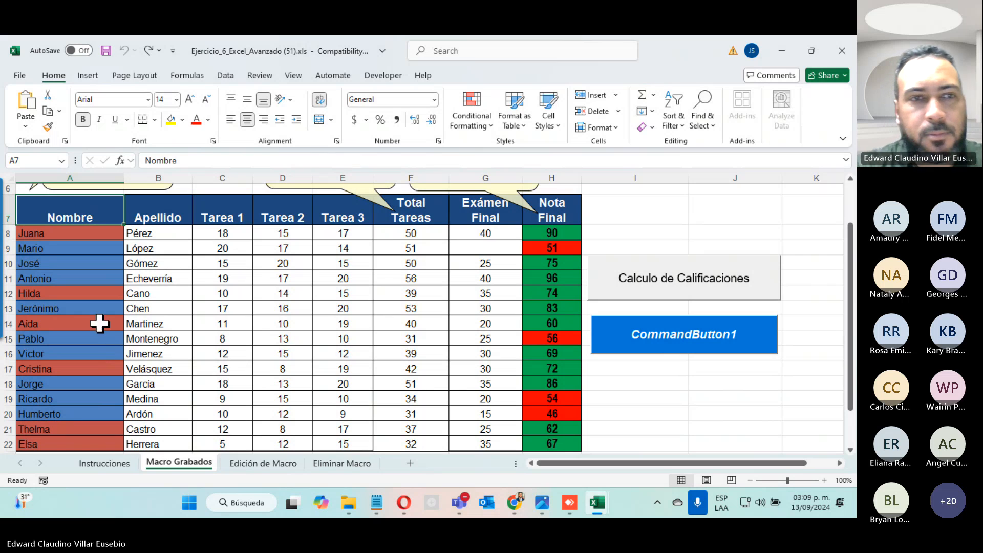
left_click(302, 353)
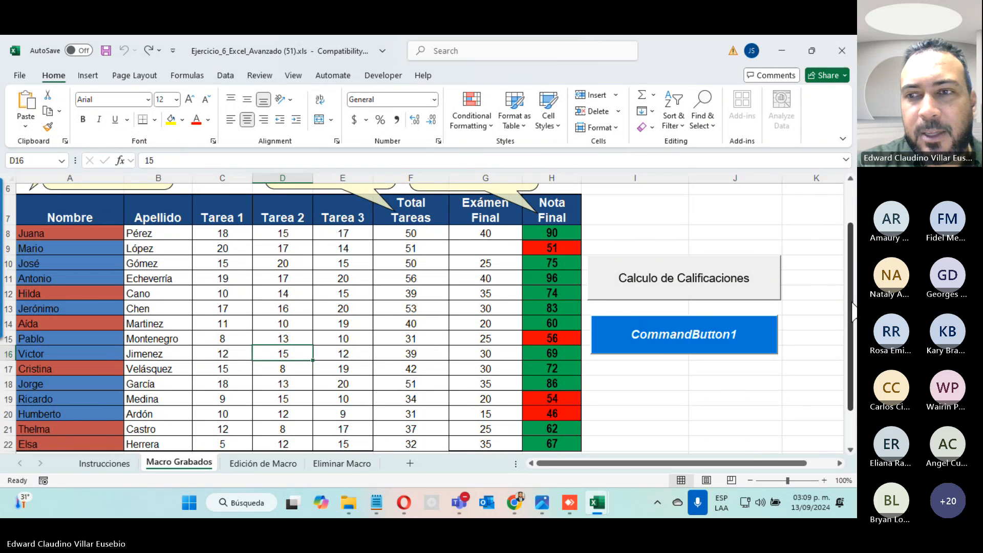
- Switch to the Teams meeting, turn off the camera and microphone, and stop sharing the screen
left_click(820, 331)
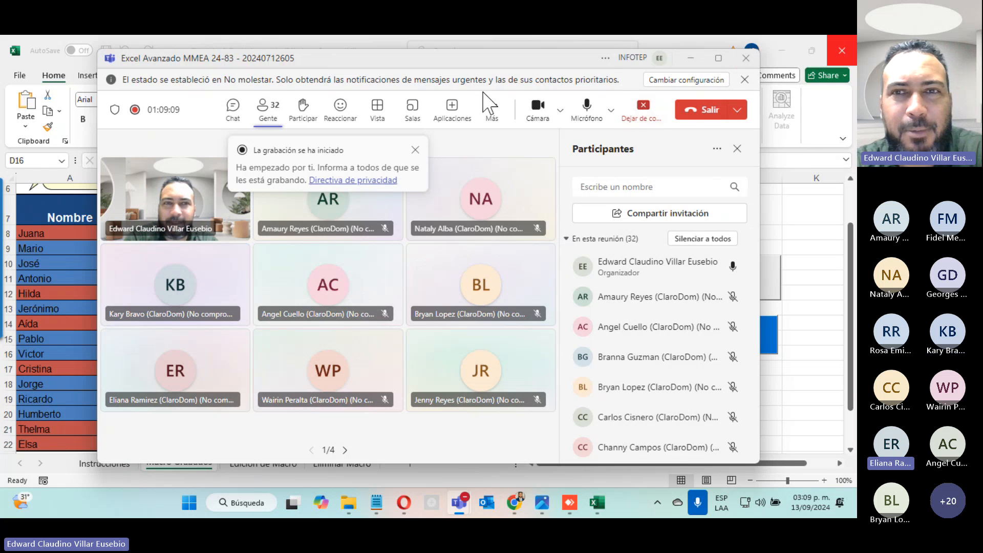
left_click(546, 123)
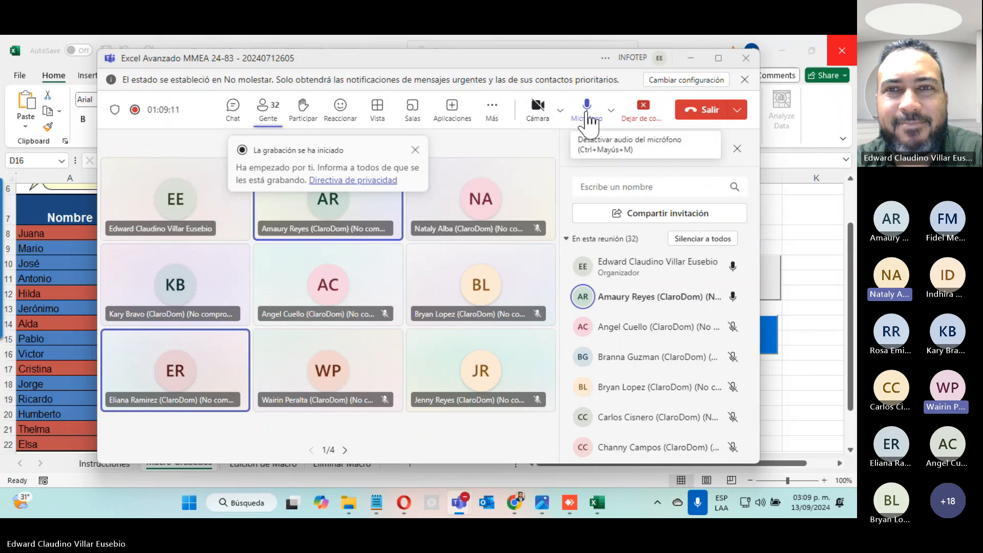
left_click(588, 123)
left_click(643, 108)
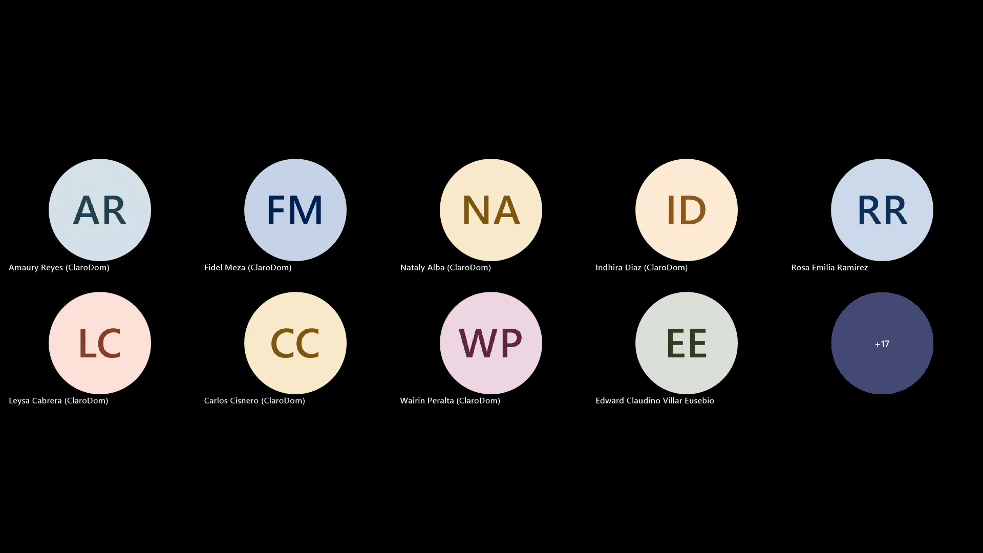